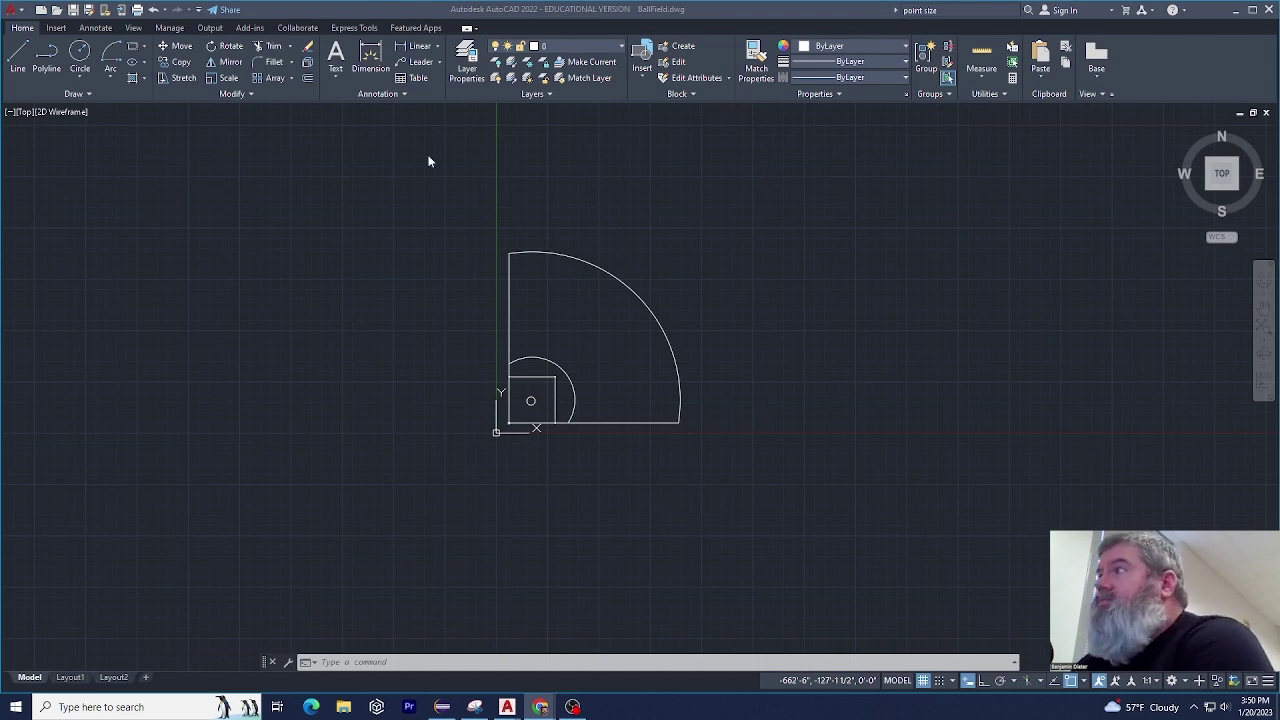
Draw a slanted line to the left of the ballfield.
{"action": "scroll", "coordinate": [590, 306], "scroll_direction": "up", "scroll_amount": 4}
{"action": "scroll", "coordinate": [587, 300], "scroll_direction": "down", "scroll_amount": 3}
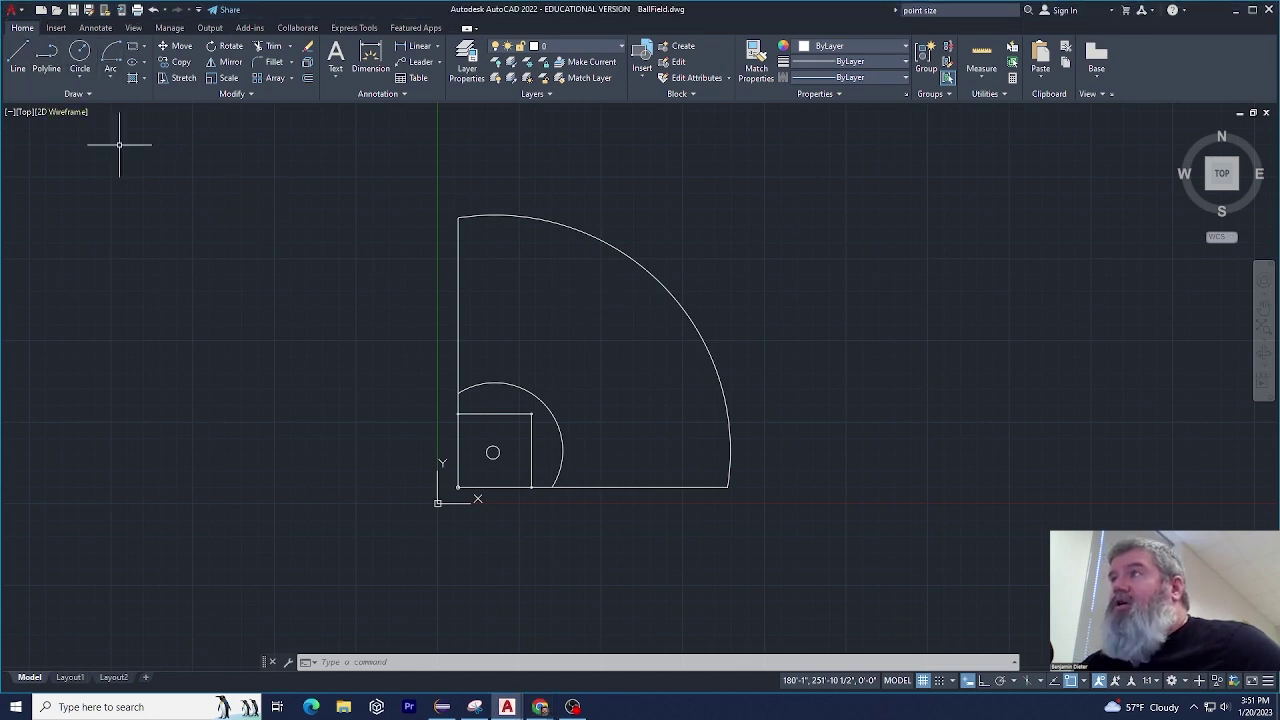
{"action": "left_click", "coordinate": [183, 223]}
{"action": "left_click", "coordinate": [277, 258]}
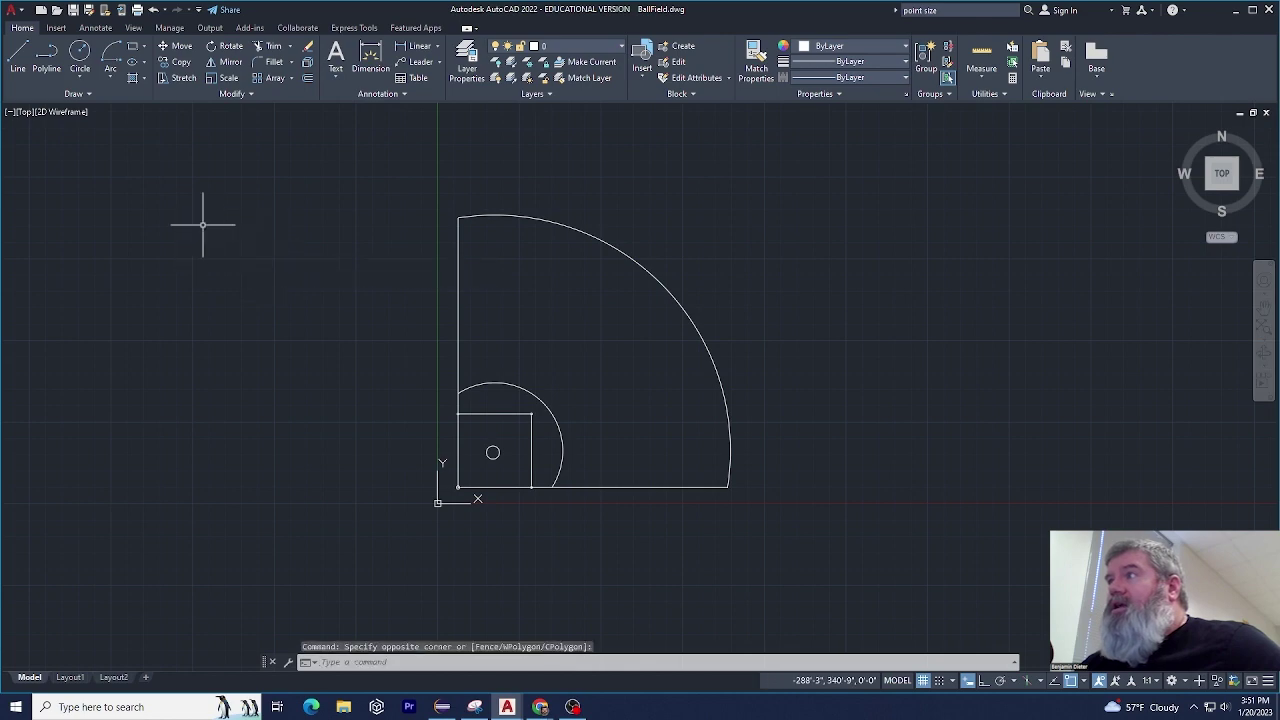
{"action": "left_click", "coordinate": [17, 57]}
{"action": "left_click", "coordinate": [80, 232]}
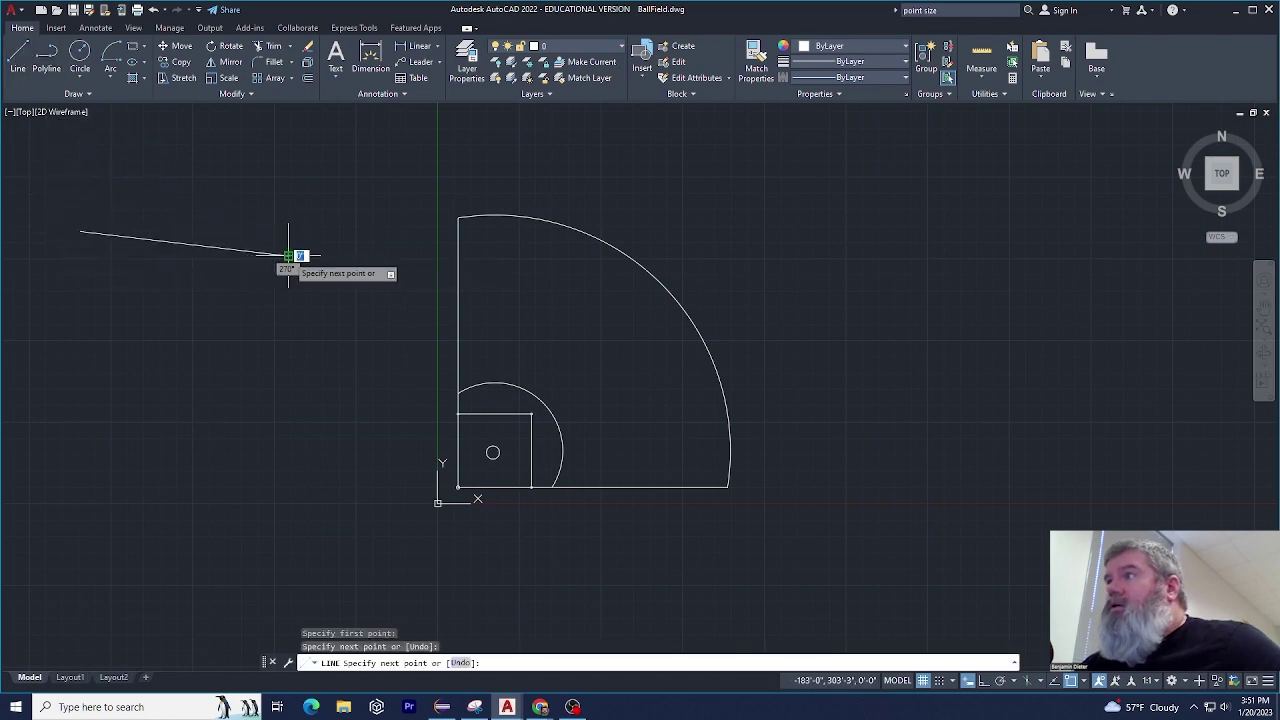
{"action": "left_click", "coordinate": [287, 254]}
{"action": "key", "text": "Return"}
Draw a circle above the line, sized so it touches the line.
{"action": "type", "text": "c"}
{"action": "key", "text": "Return"}
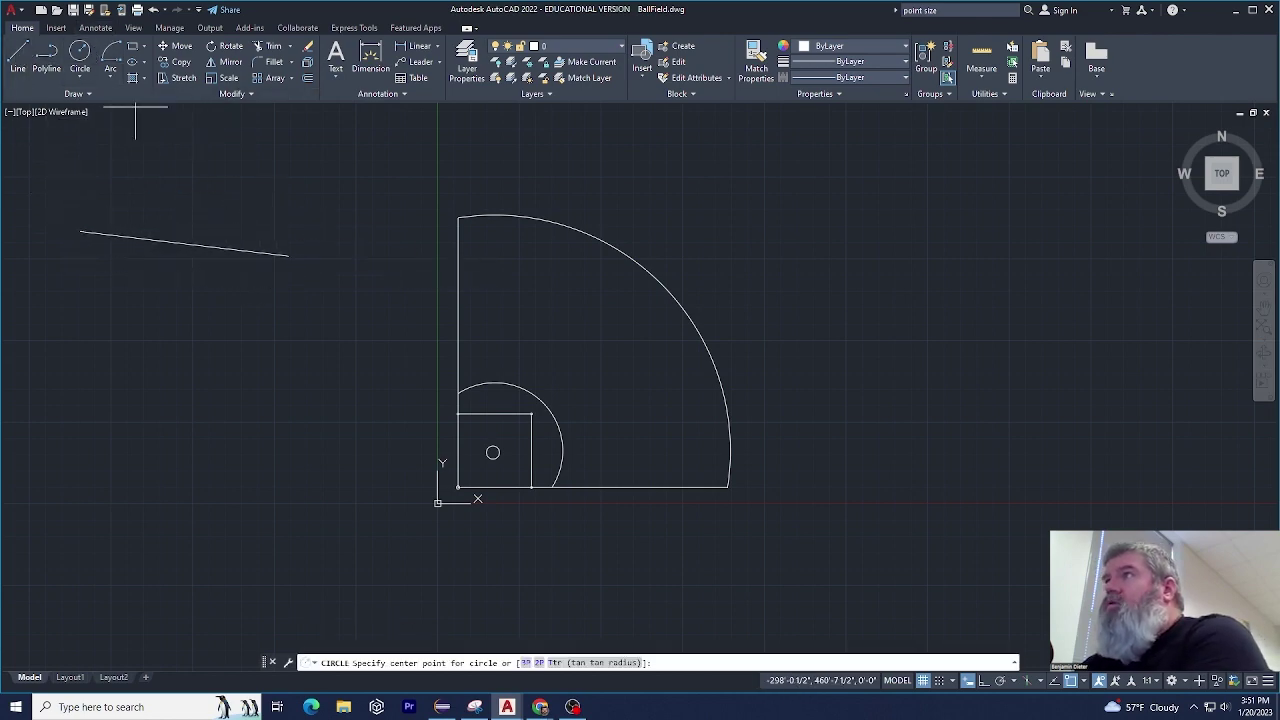
{"action": "left_click", "coordinate": [230, 187]}
{"action": "left_click", "coordinate": [286, 218]}
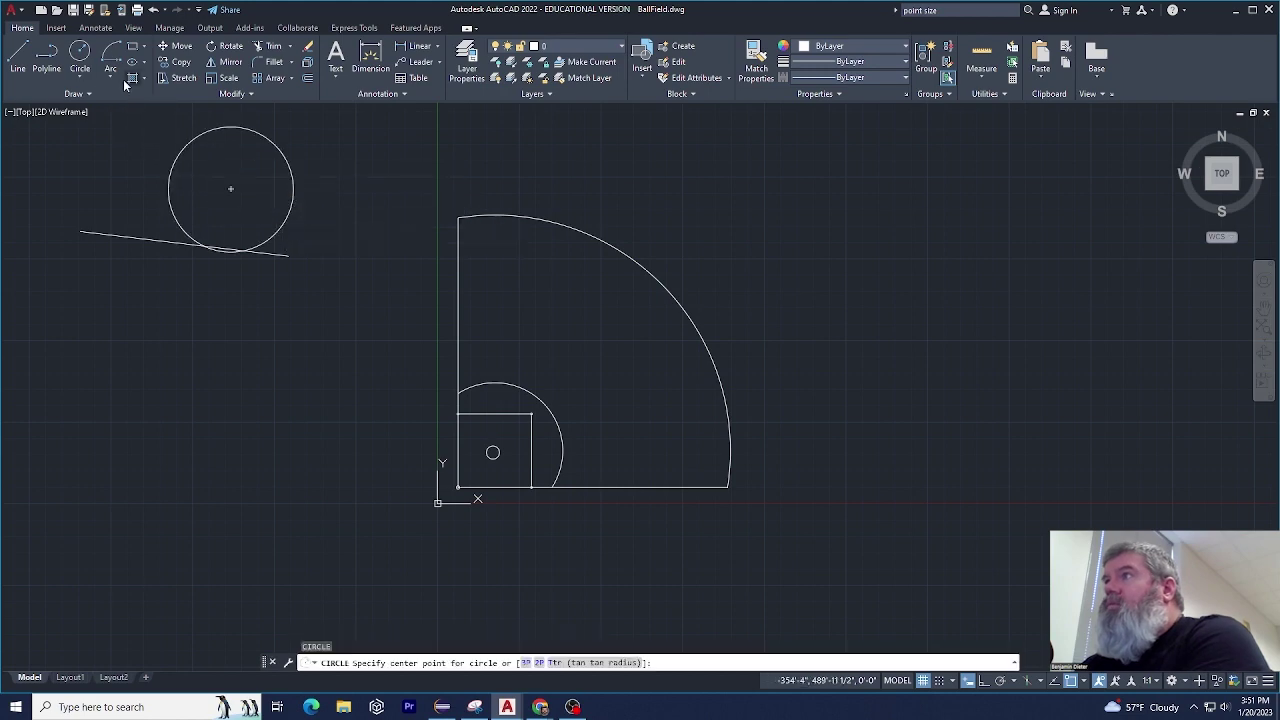
Draw a larger Start, Center, End arc centred on the circle, then zoom out.
{"action": "left_click", "coordinate": [117, 67]}
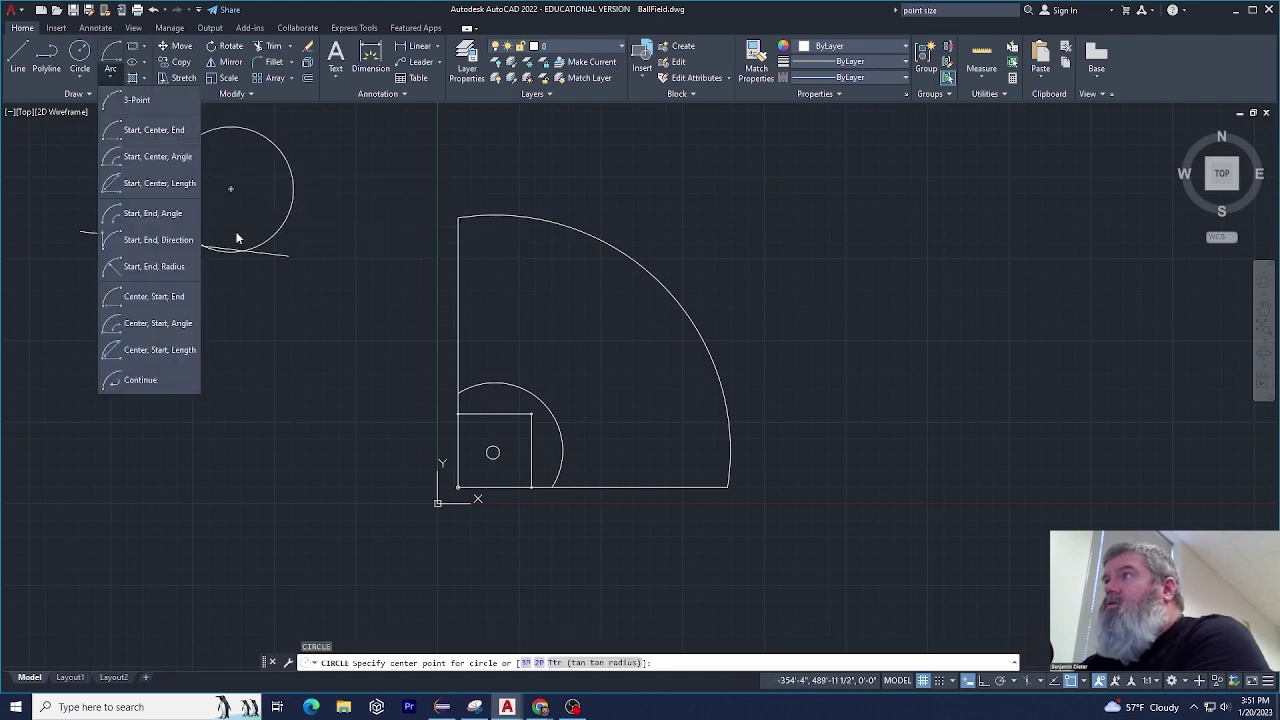
{"action": "left_click", "coordinate": [166, 134]}
{"action": "left_click", "coordinate": [375, 207]}
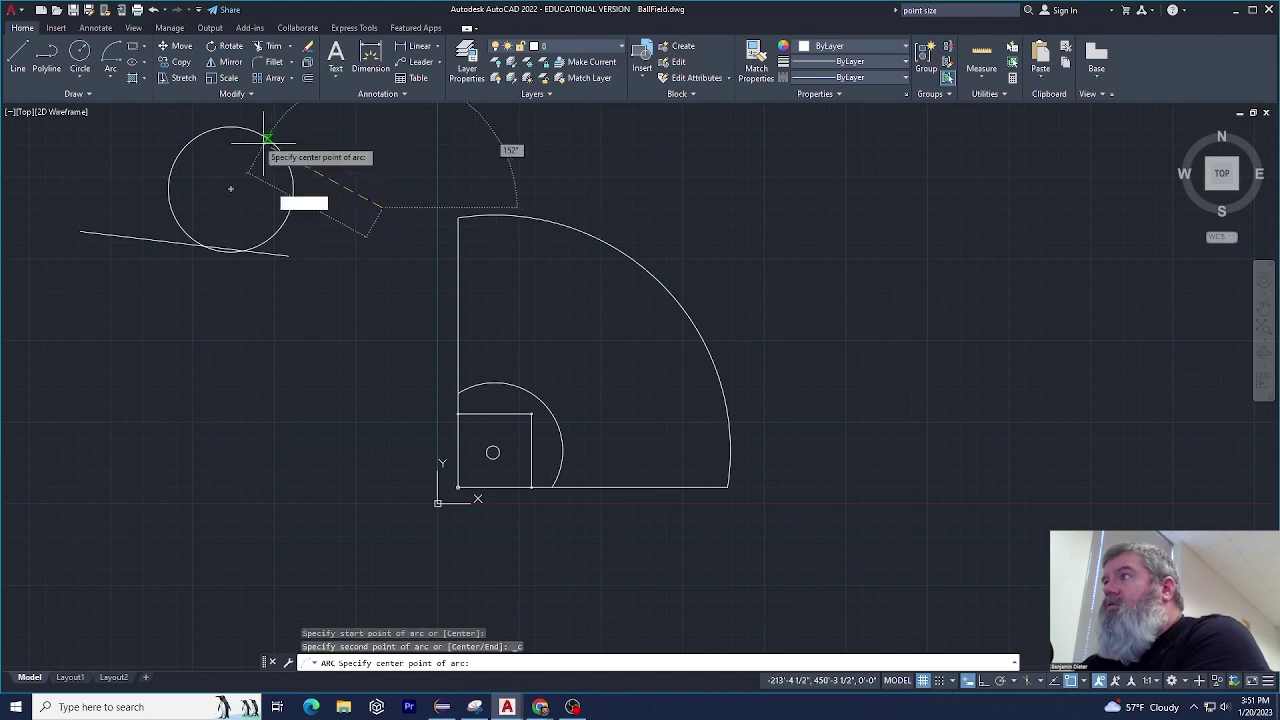
{"action": "left_click", "coordinate": [230, 187]}
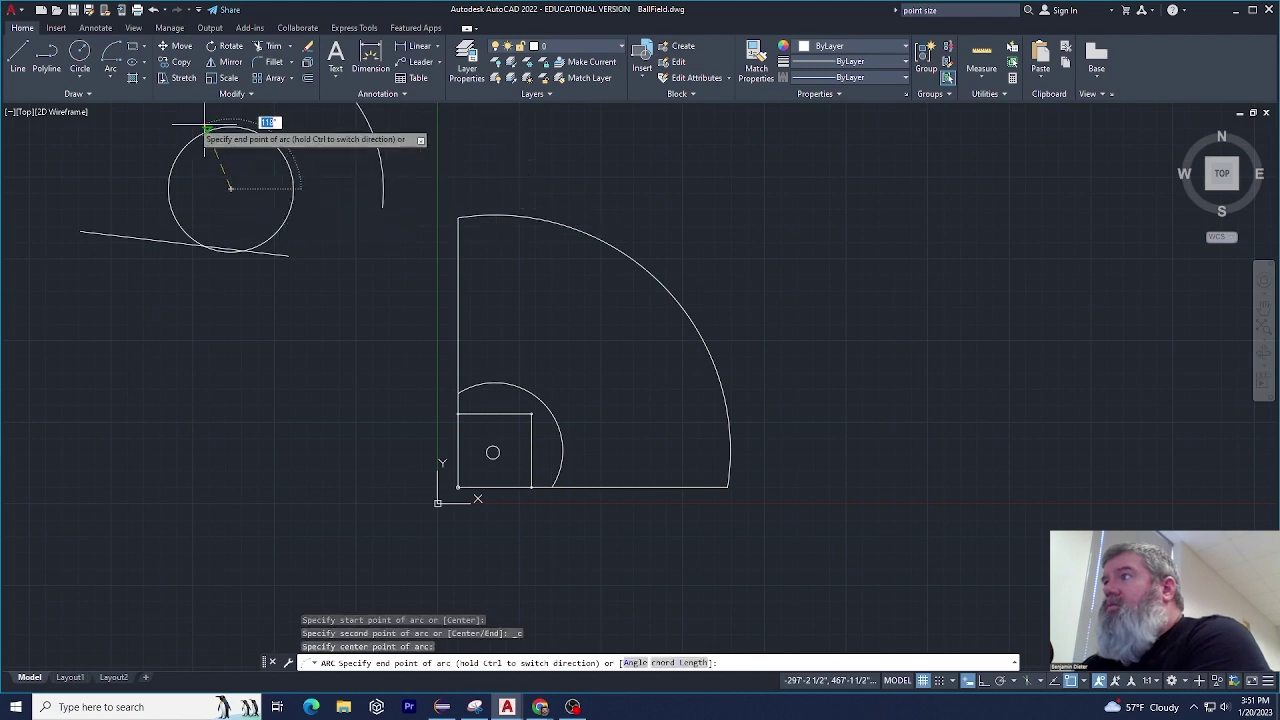
{"action": "left_click", "coordinate": [84, 160]}
{"action": "scroll", "coordinate": [202, 260], "scroll_direction": "down", "scroll_amount": 2}
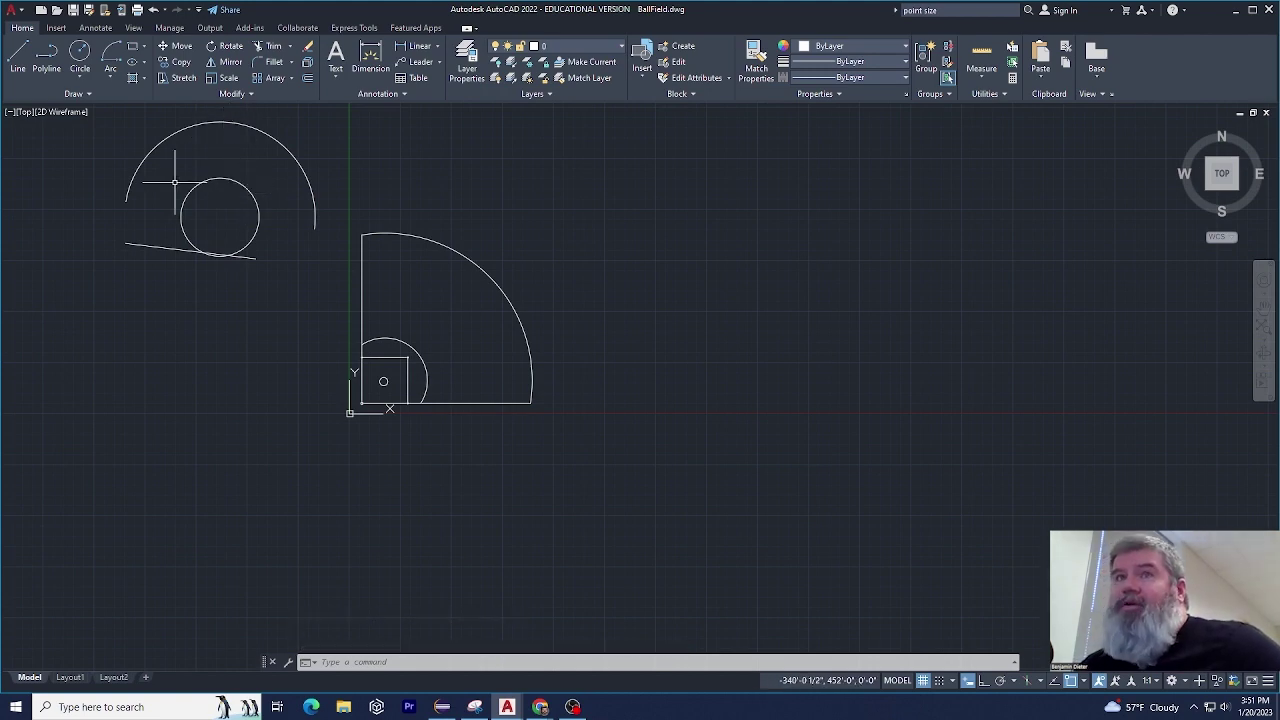
Cancel a started line, then undo back through the practice line, circle and arc.
{"action": "left_click", "coordinate": [14, 60]}
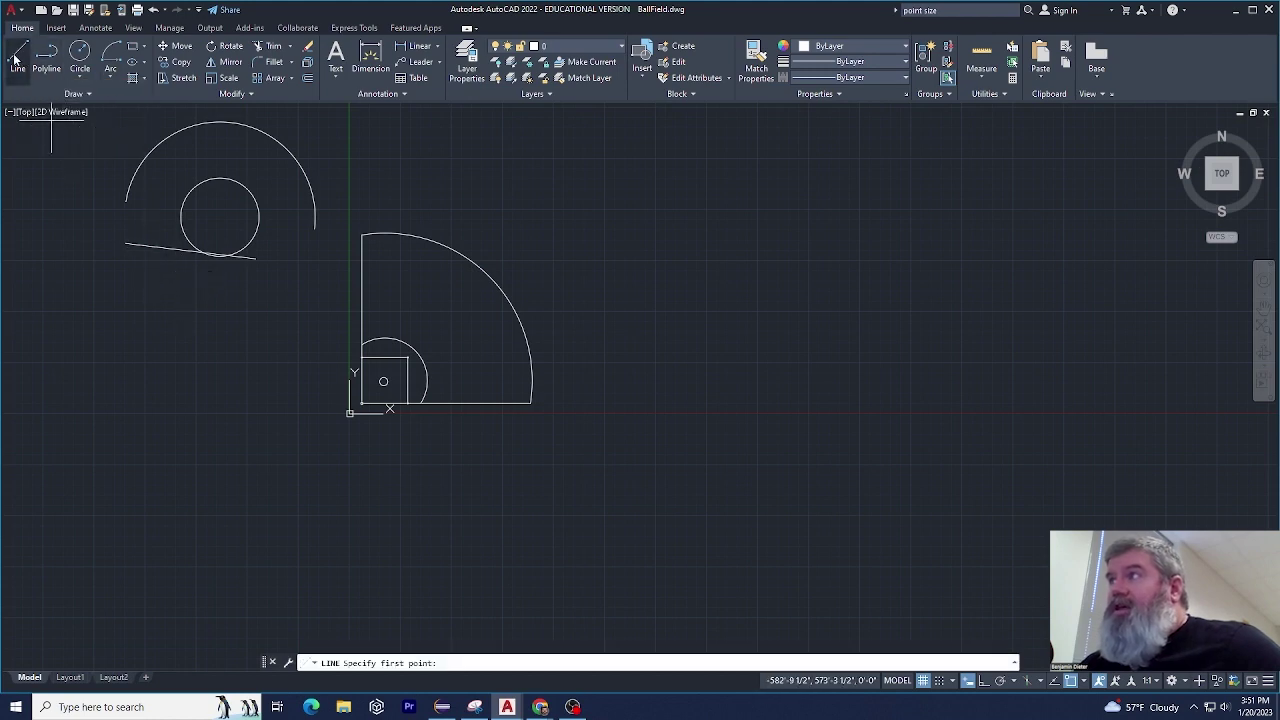
{"action": "key", "text": "Escape"}
{"action": "key", "text": "Escape"}
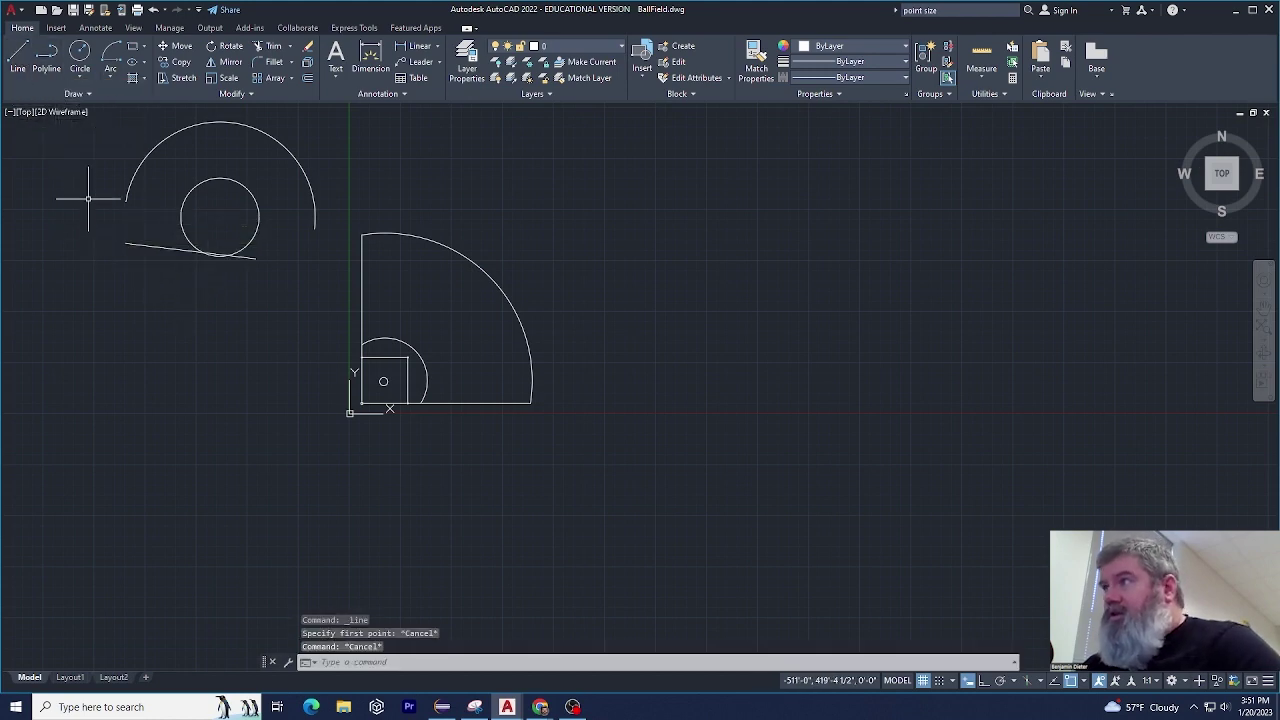
{"action": "left_click", "coordinate": [165, 10]}
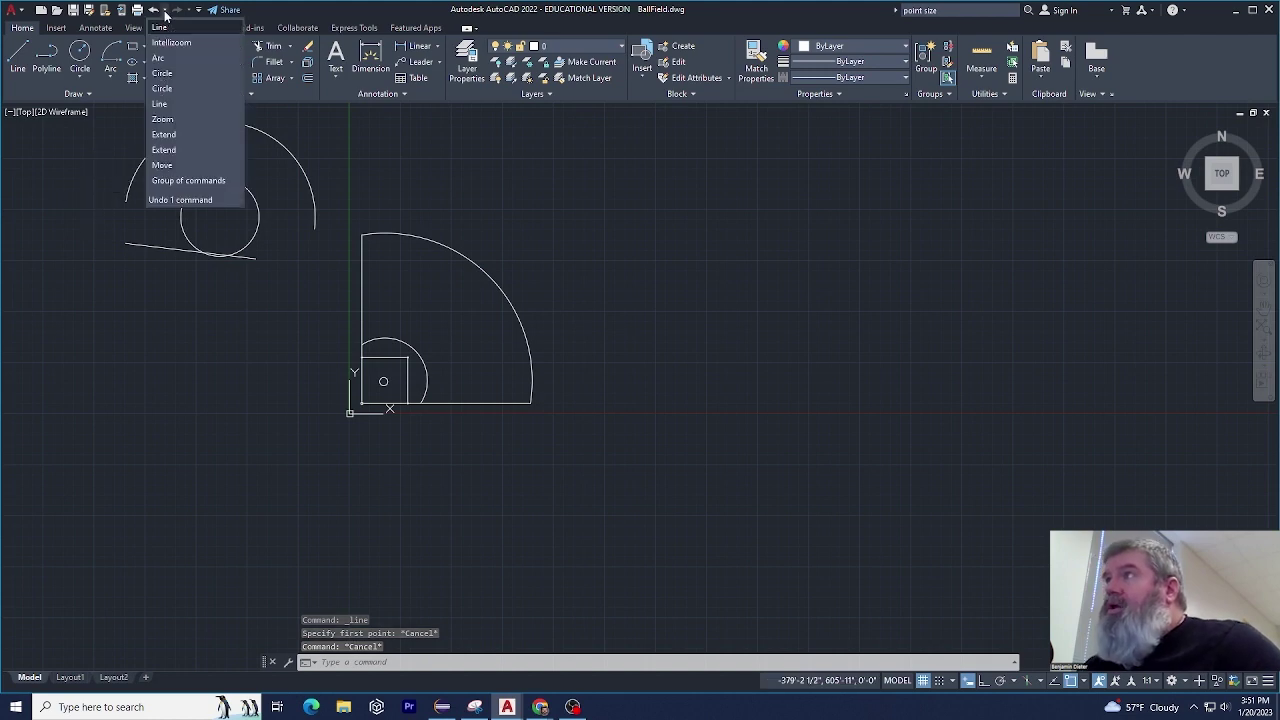
{"action": "left_click", "coordinate": [160, 104]}
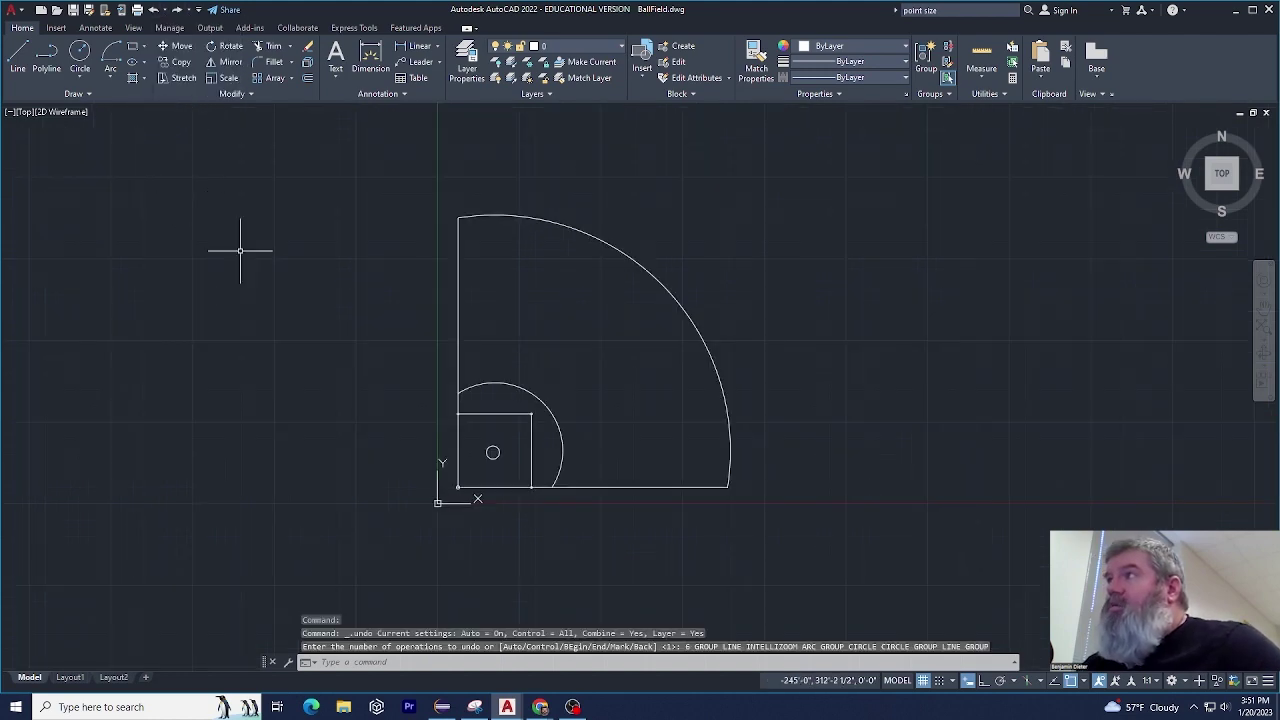
Draw a closed four-sided box from separate line segments left of the ballfield.
{"action": "left_click", "coordinate": [18, 58]}
{"action": "left_click", "coordinate": [113, 204]}
{"action": "left_click", "coordinate": [252, 205]}
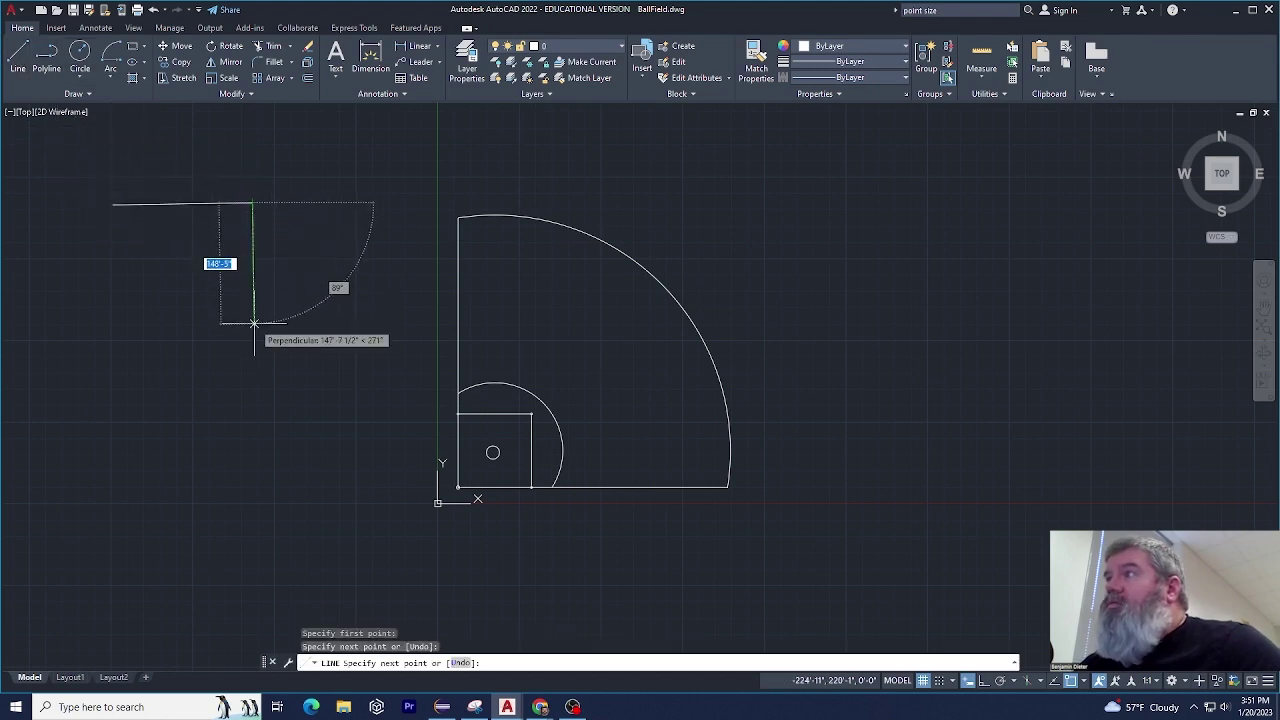
{"action": "left_click", "coordinate": [252, 323]}
{"action": "left_click", "coordinate": [99, 325]}
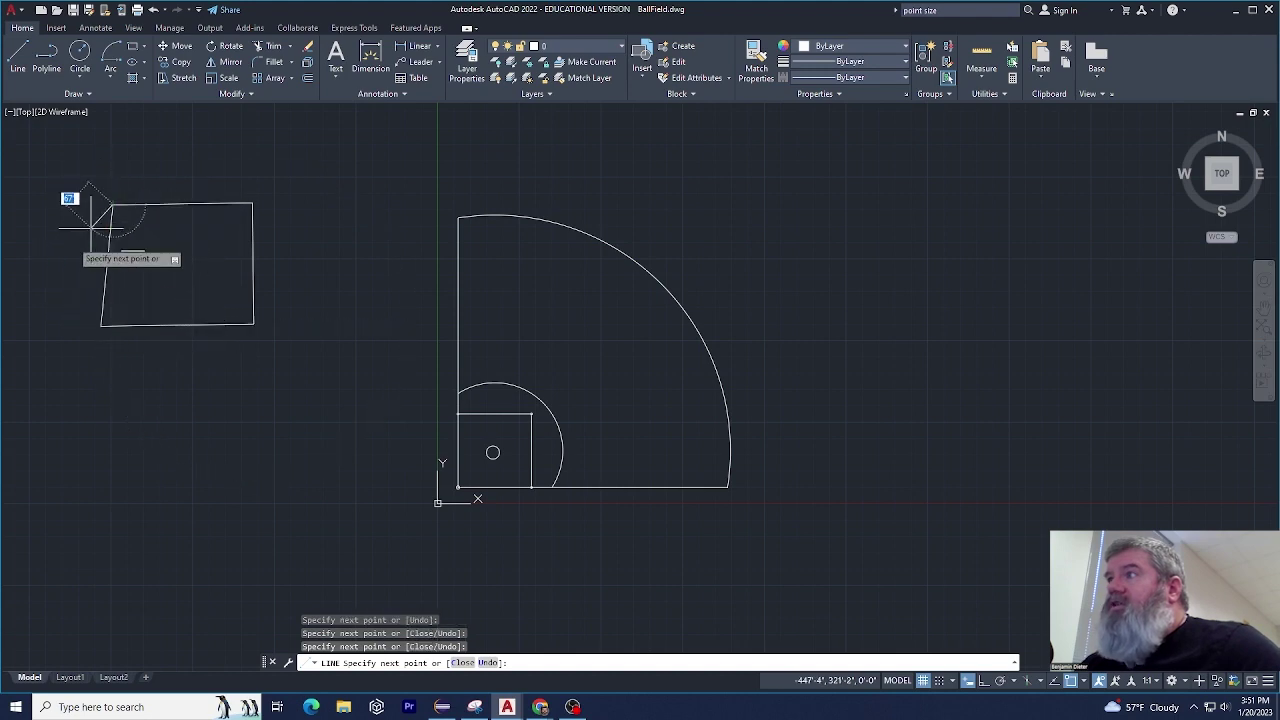
{"action": "left_click", "coordinate": [113, 205]}
{"action": "key", "text": "Escape"}
{"action": "key", "text": "Escape"}
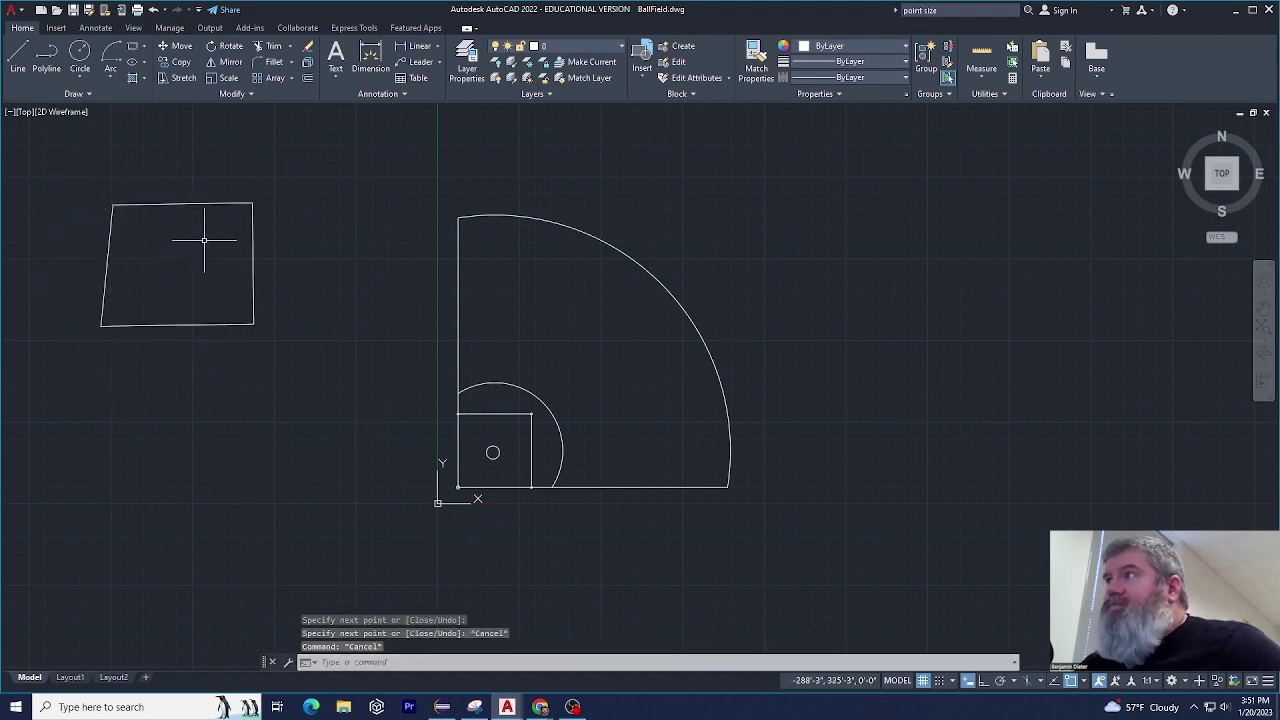
Select the top and right edges individually to show they are separate lines.
{"action": "left_click", "coordinate": [184, 204]}
{"action": "left_click", "coordinate": [259, 251]}
{"action": "left_click", "coordinate": [194, 257]}
{"action": "key", "text": "Escape"}
{"action": "key", "text": "Escape"}
{"action": "left_click", "coordinate": [223, 225]}
{"action": "left_click", "coordinate": [194, 203]}
{"action": "key", "text": "Escape"}
{"action": "left_click", "coordinate": [255, 240]}
{"action": "left_click", "coordinate": [229, 243]}
{"action": "key", "text": "Escape"}
Erase the box's bottom edge, then restore it with OOPS.
{"action": "left_click", "coordinate": [186, 294]}
{"action": "key", "text": "Escape"}
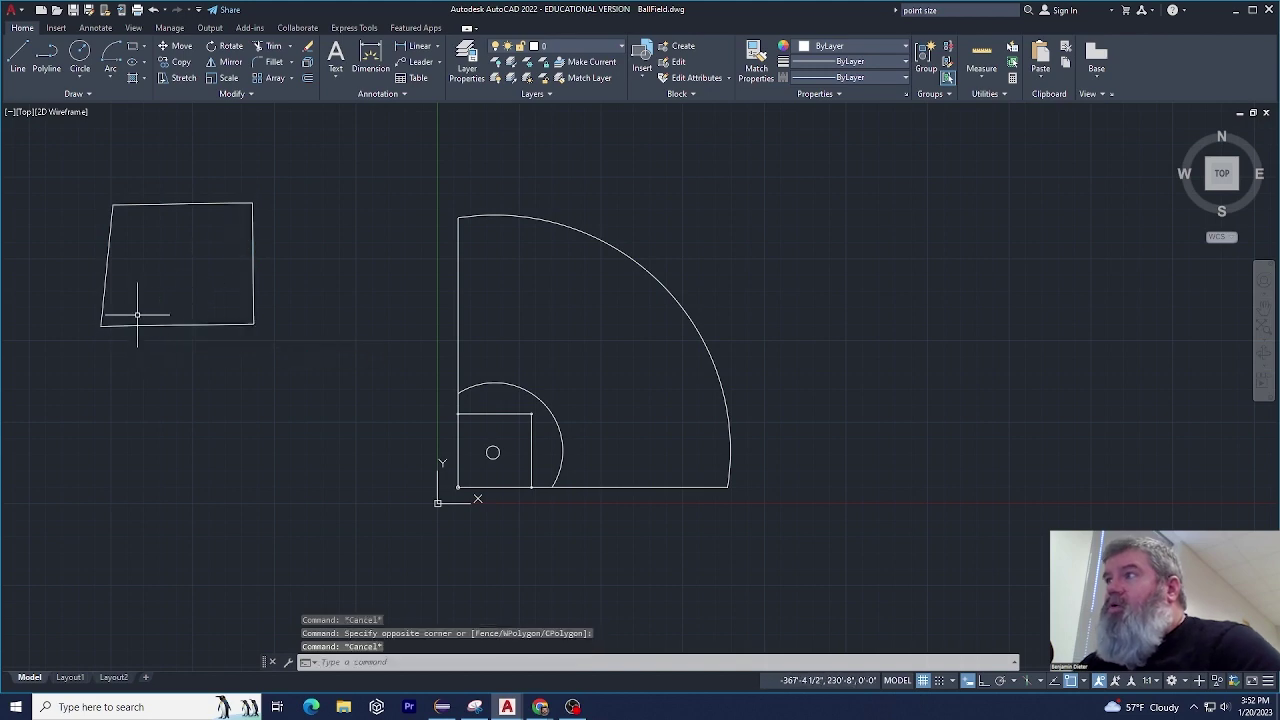
{"action": "left_click", "coordinate": [138, 316]}
{"action": "left_click", "coordinate": [108, 337]}
{"action": "key", "text": "Delete"}
{"action": "type", "text": "oops"}
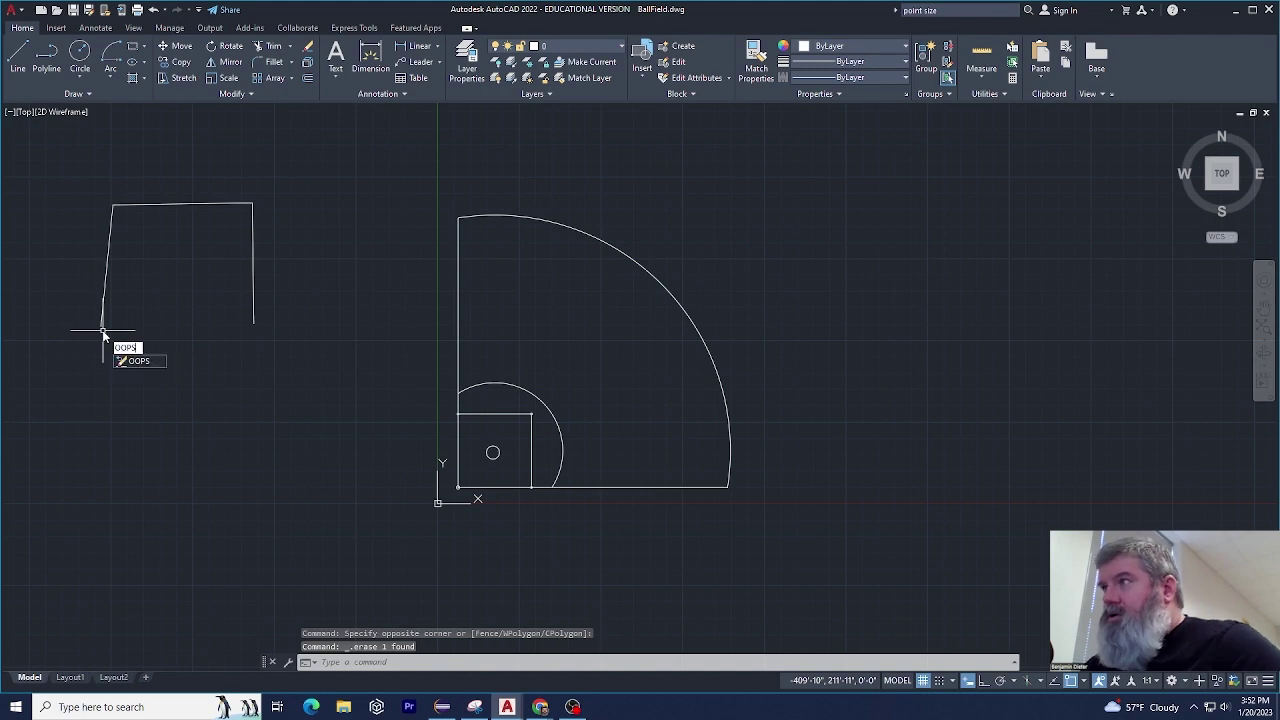
{"action": "key", "text": "Return"}
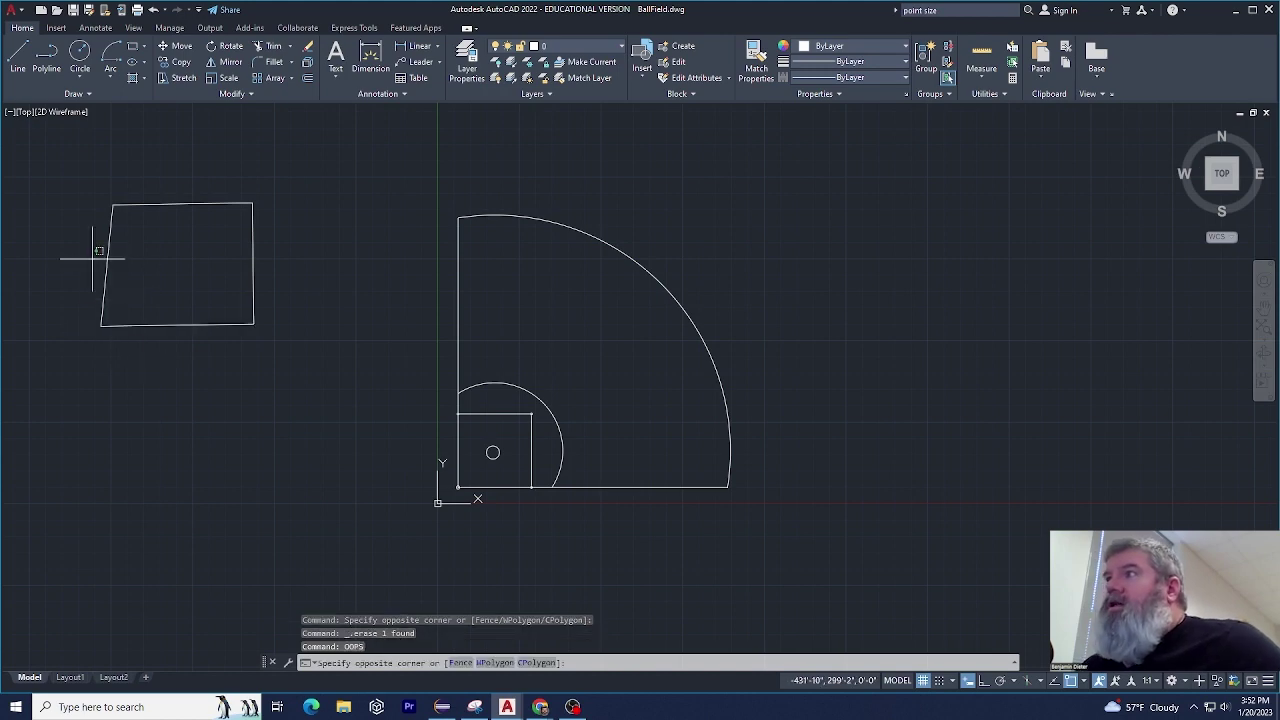
{"action": "left_click", "coordinate": [84, 250]}
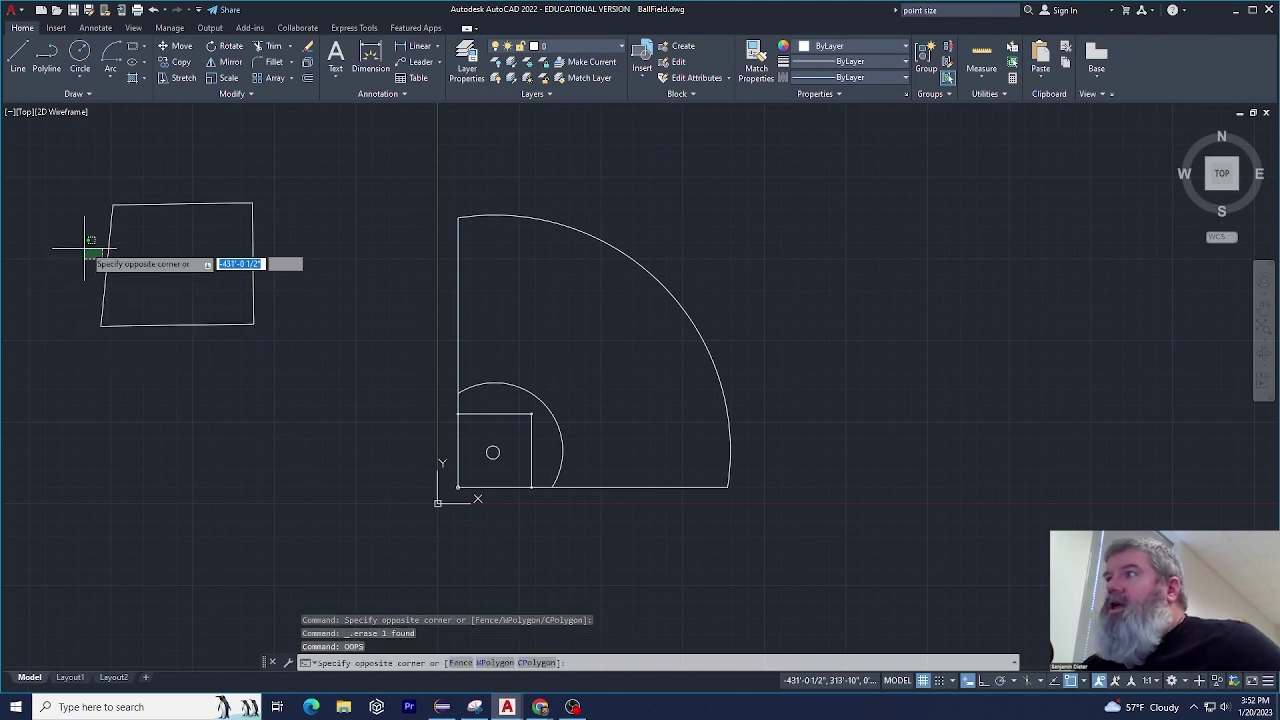
Draw a closed polyline box below the first box.
{"action": "left_click", "coordinate": [46, 57]}
{"action": "left_click", "coordinate": [94, 373]}
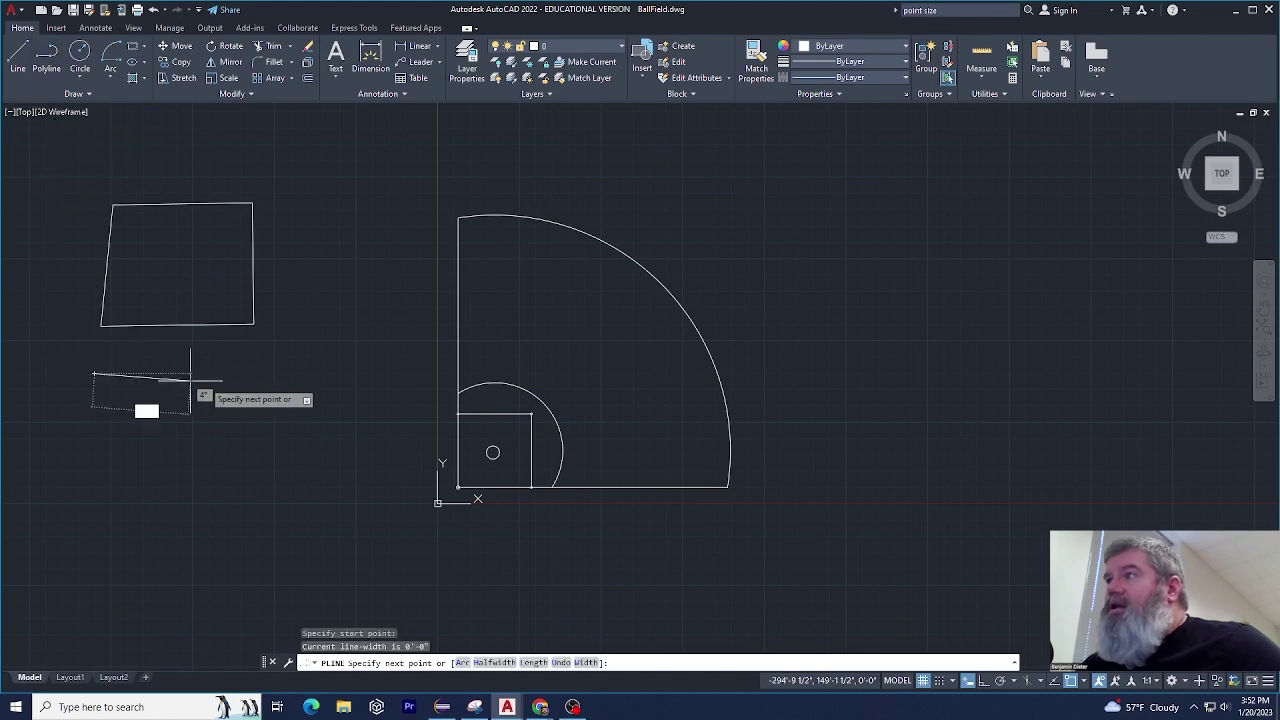
{"action": "left_click", "coordinate": [250, 373]}
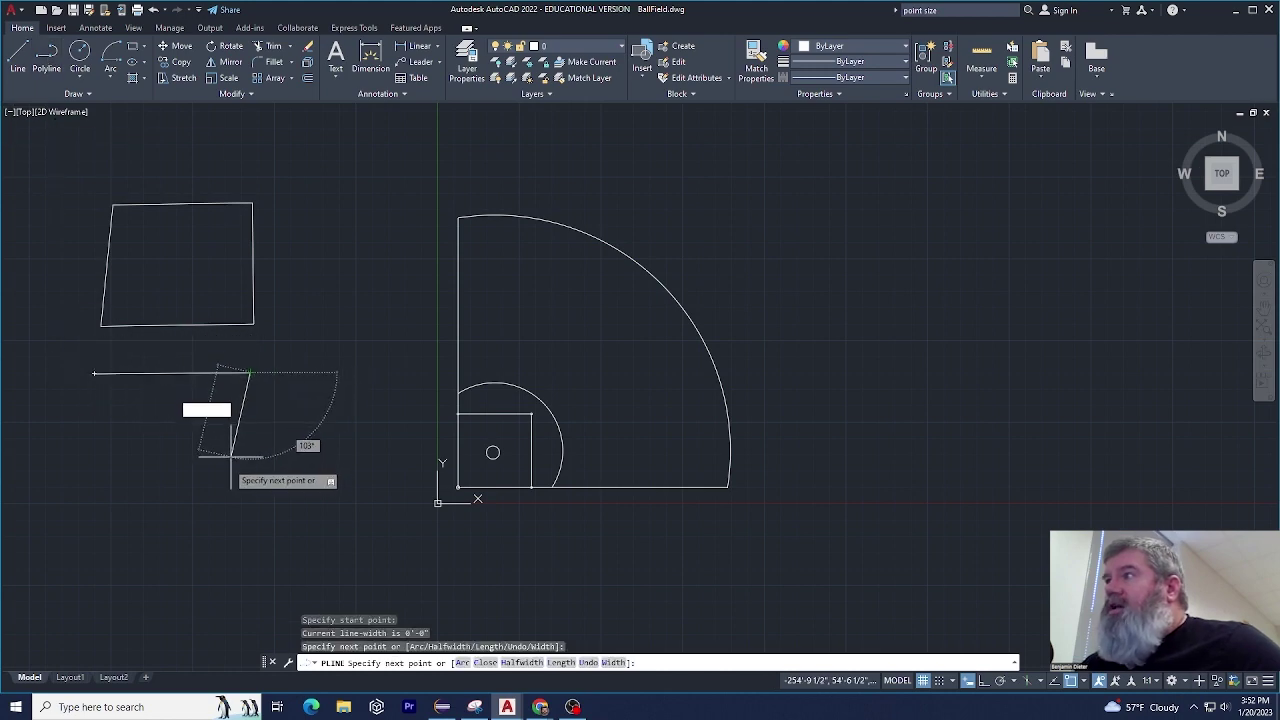
{"action": "left_click", "coordinate": [250, 488]}
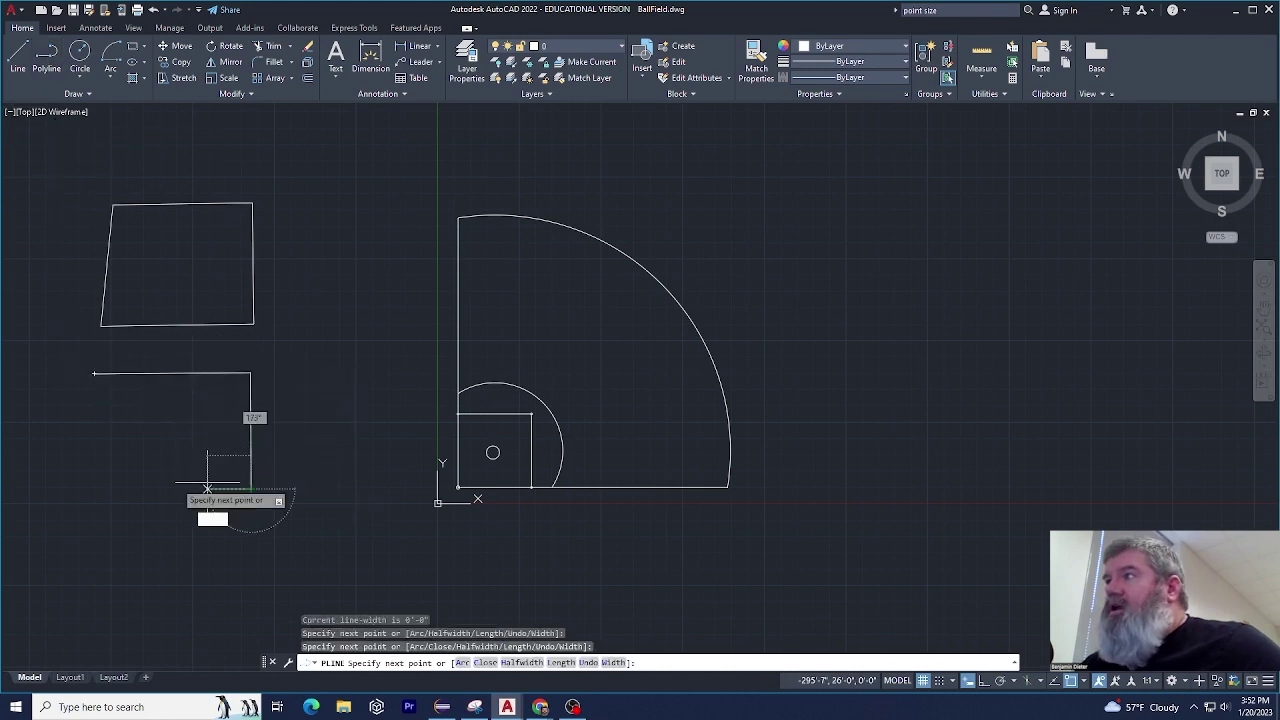
{"action": "left_click", "coordinate": [97, 490]}
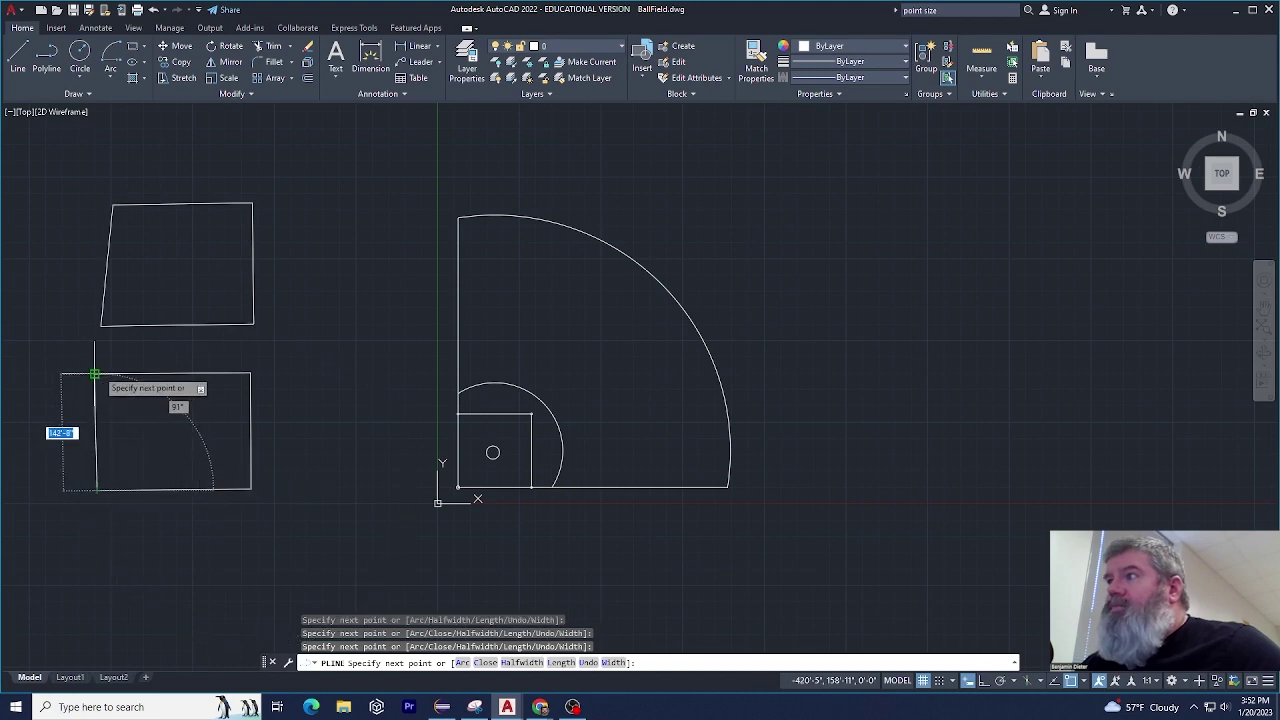
{"action": "left_click", "coordinate": [94, 373]}
{"action": "key", "text": "Escape"}
{"action": "key", "text": "Escape"}
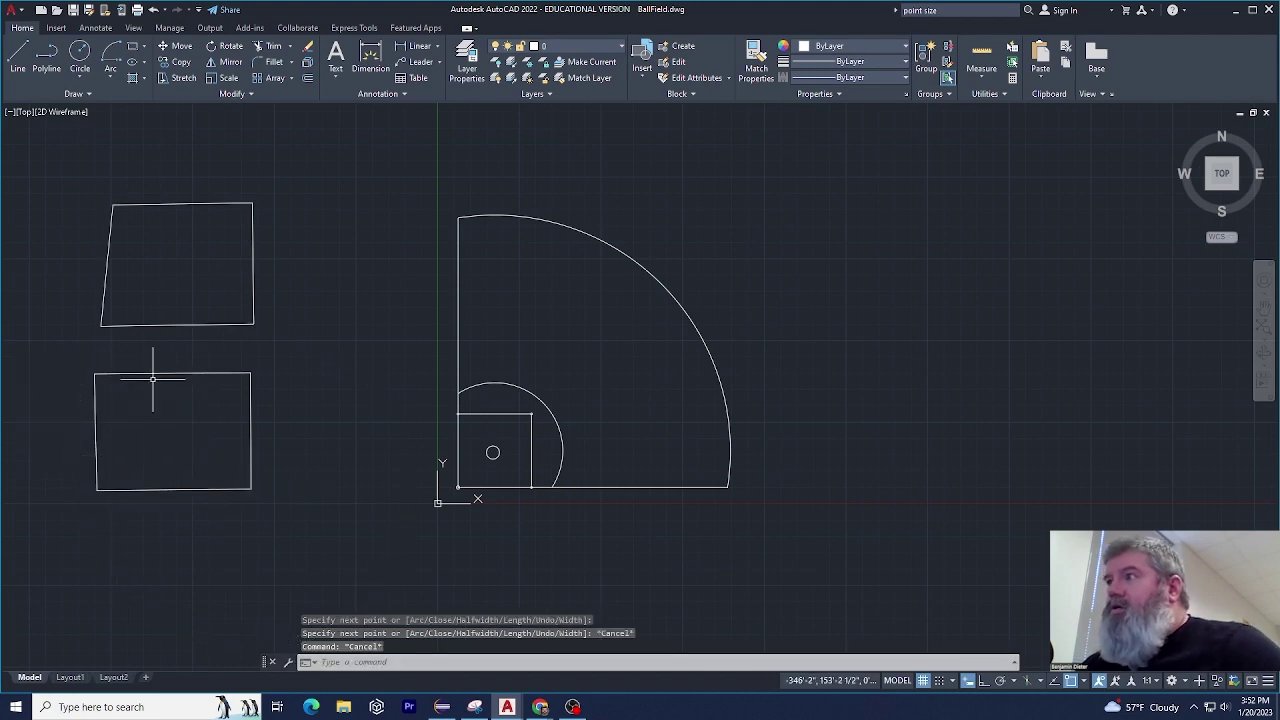
Select the polyline box as one object, erase it, and restore it with OOPS.
{"action": "left_click", "coordinate": [159, 373]}
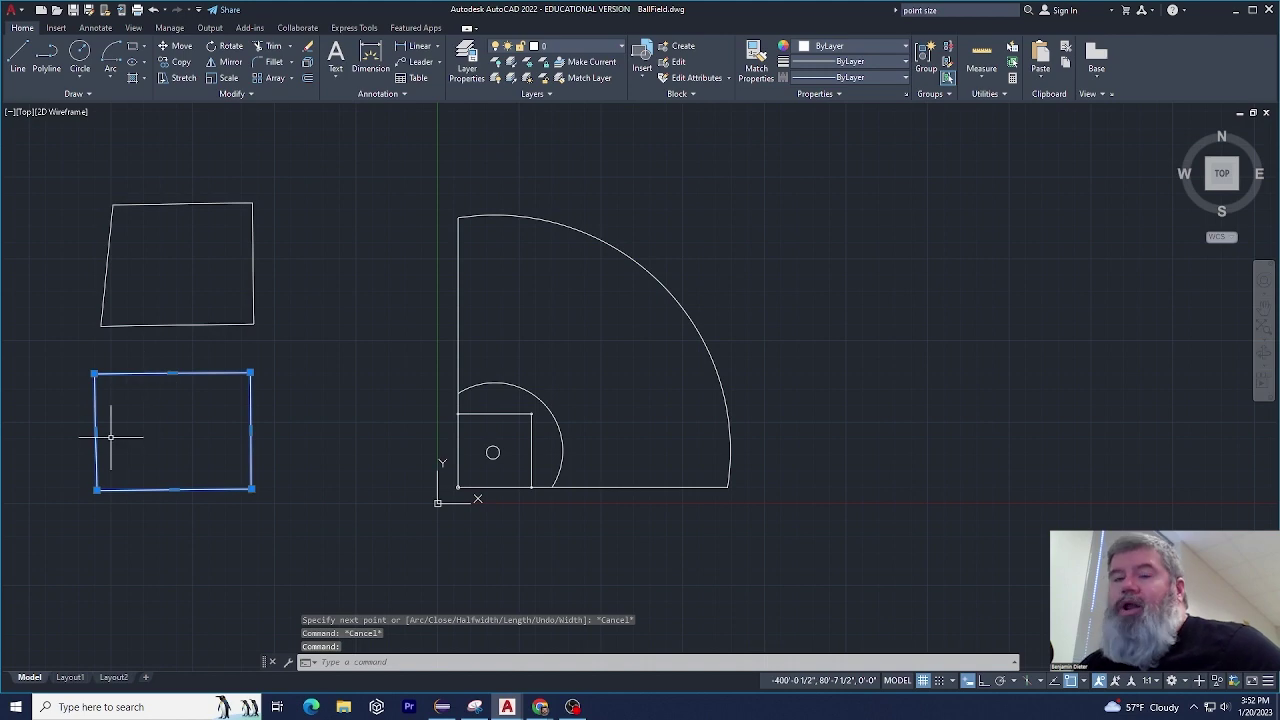
{"action": "left_click_drag", "start_coordinate": [155, 422], "coordinate": [123, 363]}
{"action": "key", "text": "Delete"}
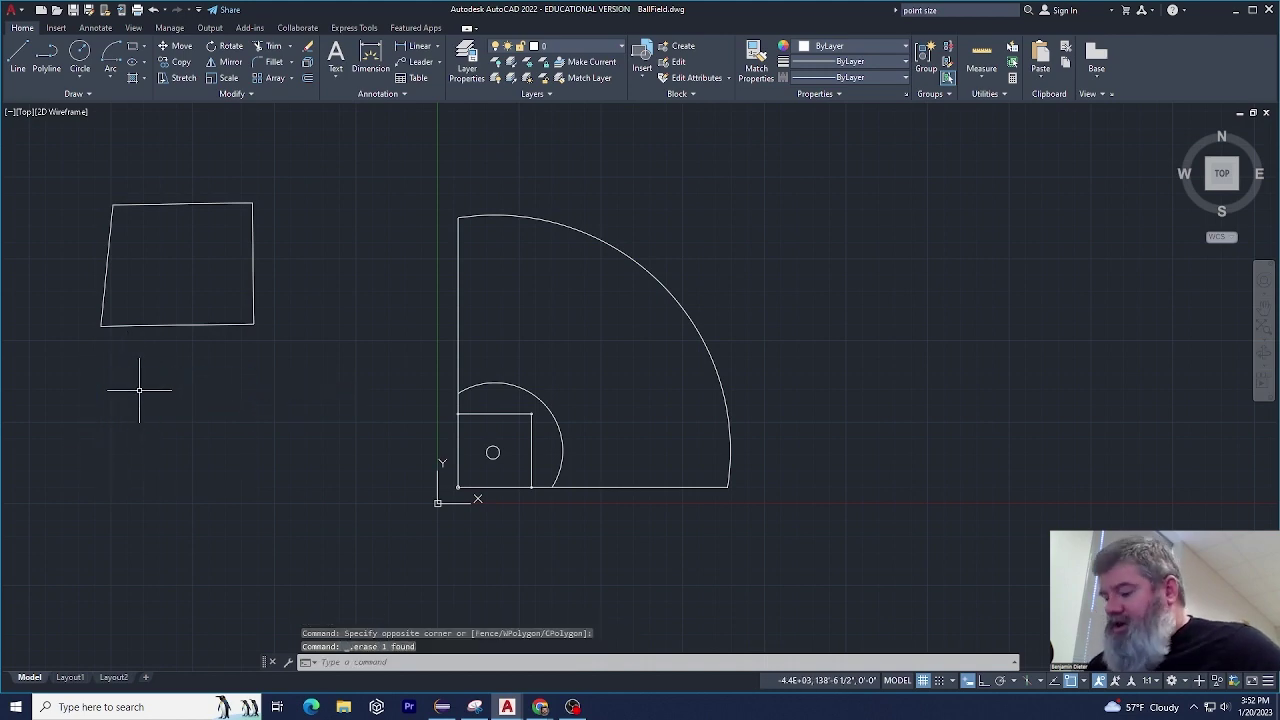
{"action": "type", "text": "oops"}
{"action": "key", "text": "Return"}
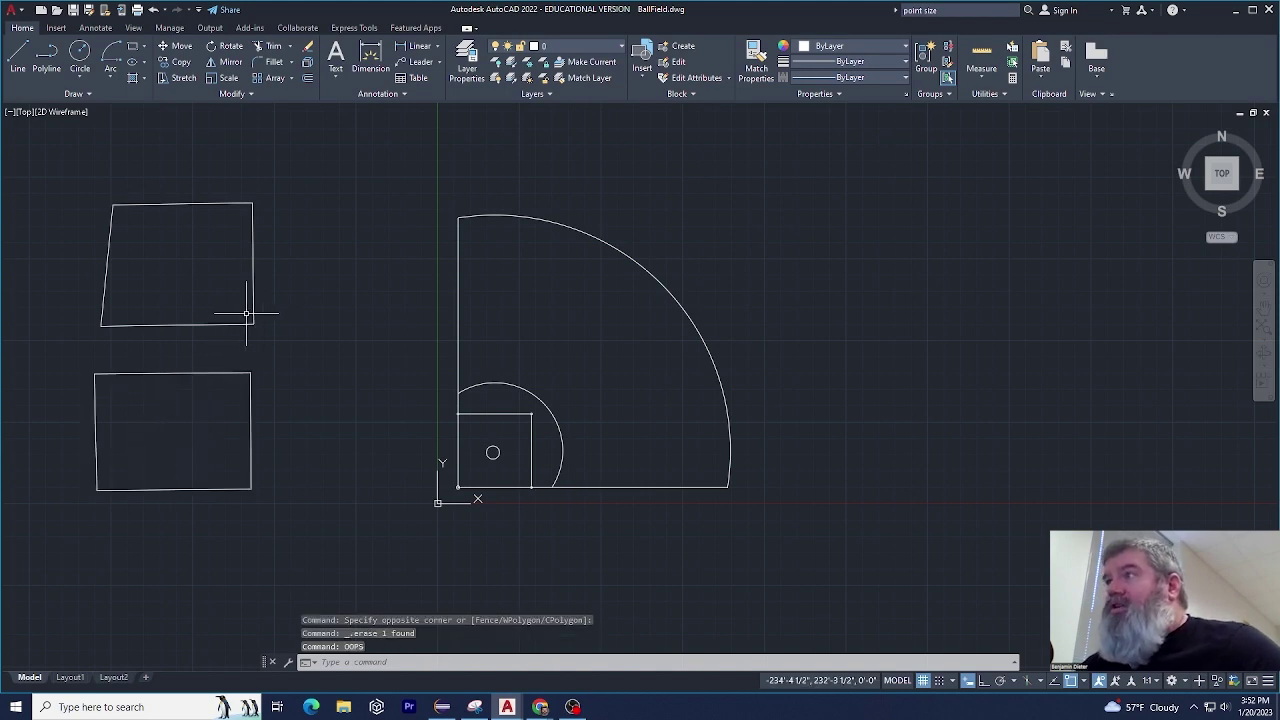
Draw a polyline below the boxes mixing a straight segment, an arc, and another line.
{"action": "left_click", "coordinate": [57, 71]}
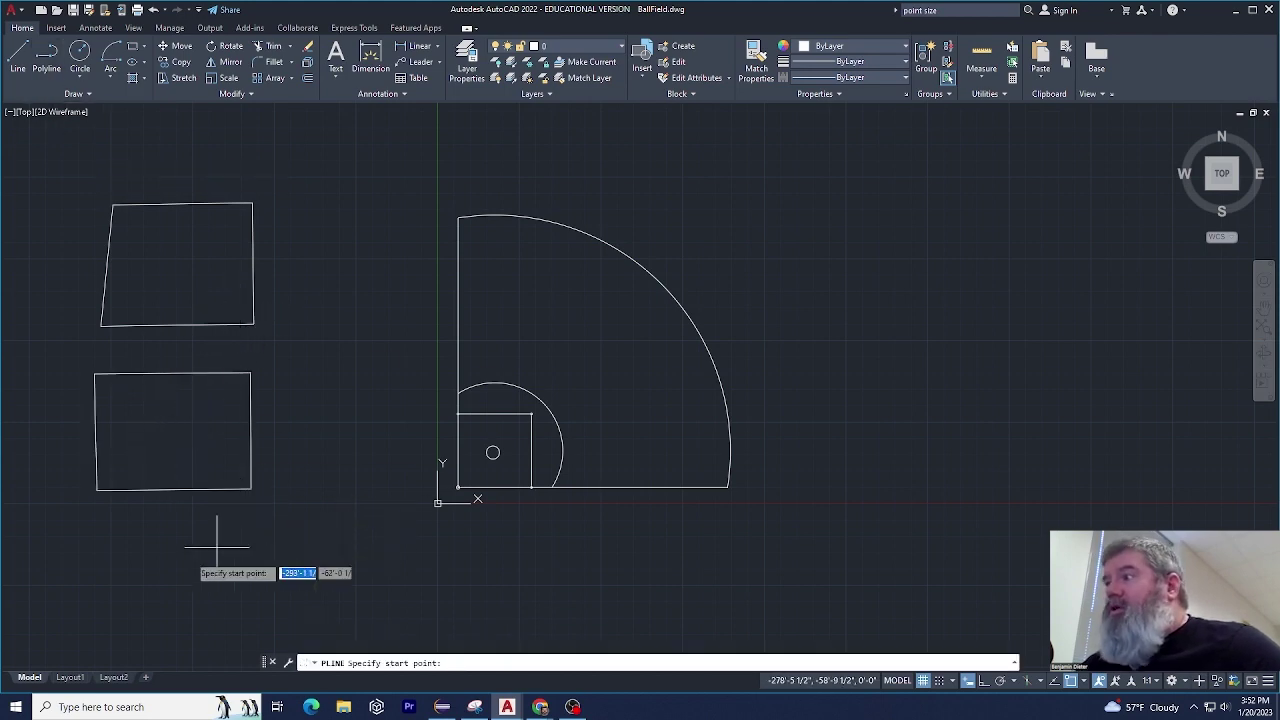
{"action": "left_click", "coordinate": [166, 557]}
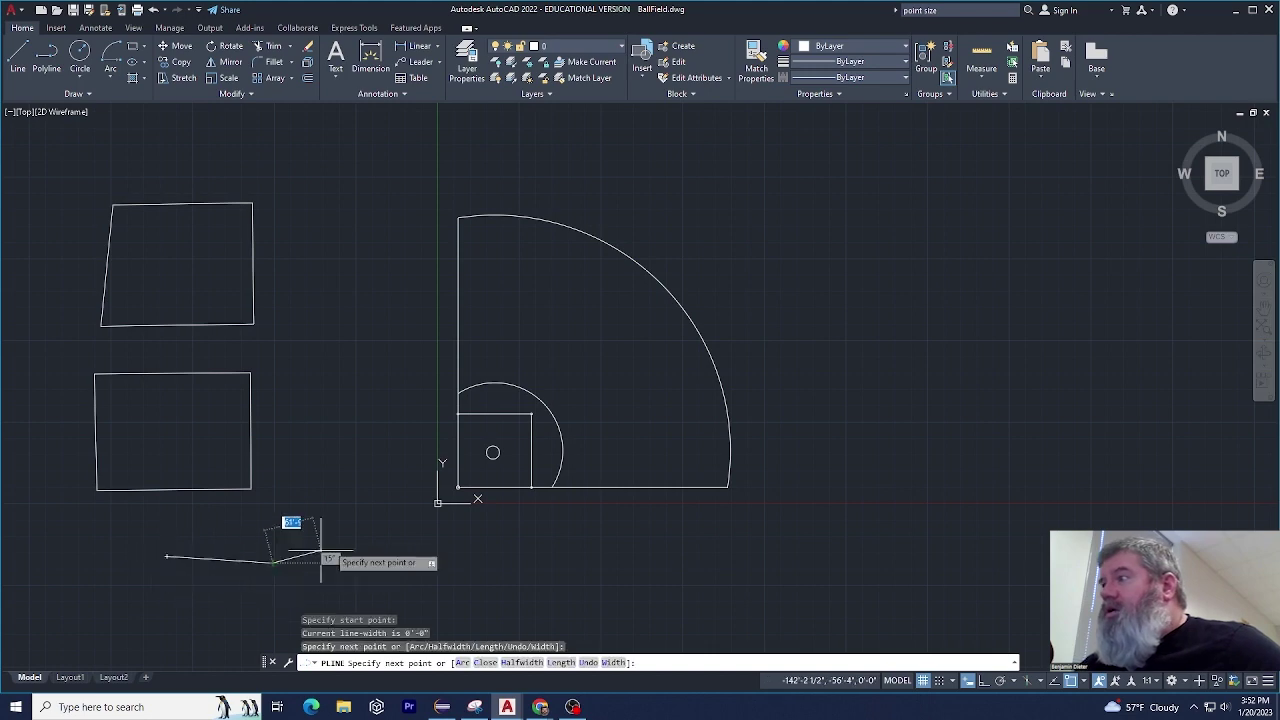
{"action": "left_click", "coordinate": [273, 562]}
{"action": "type", "text": "a"}
{"action": "key", "text": "Return"}
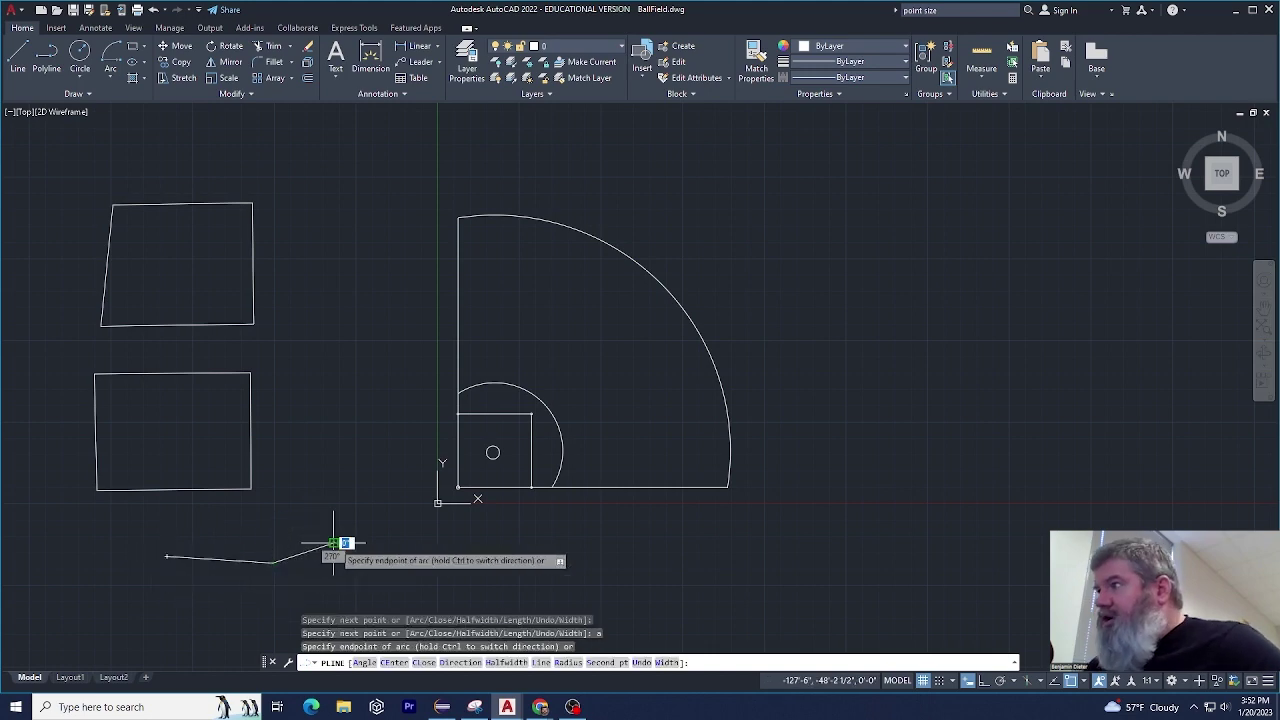
{"action": "left_click", "coordinate": [398, 400]}
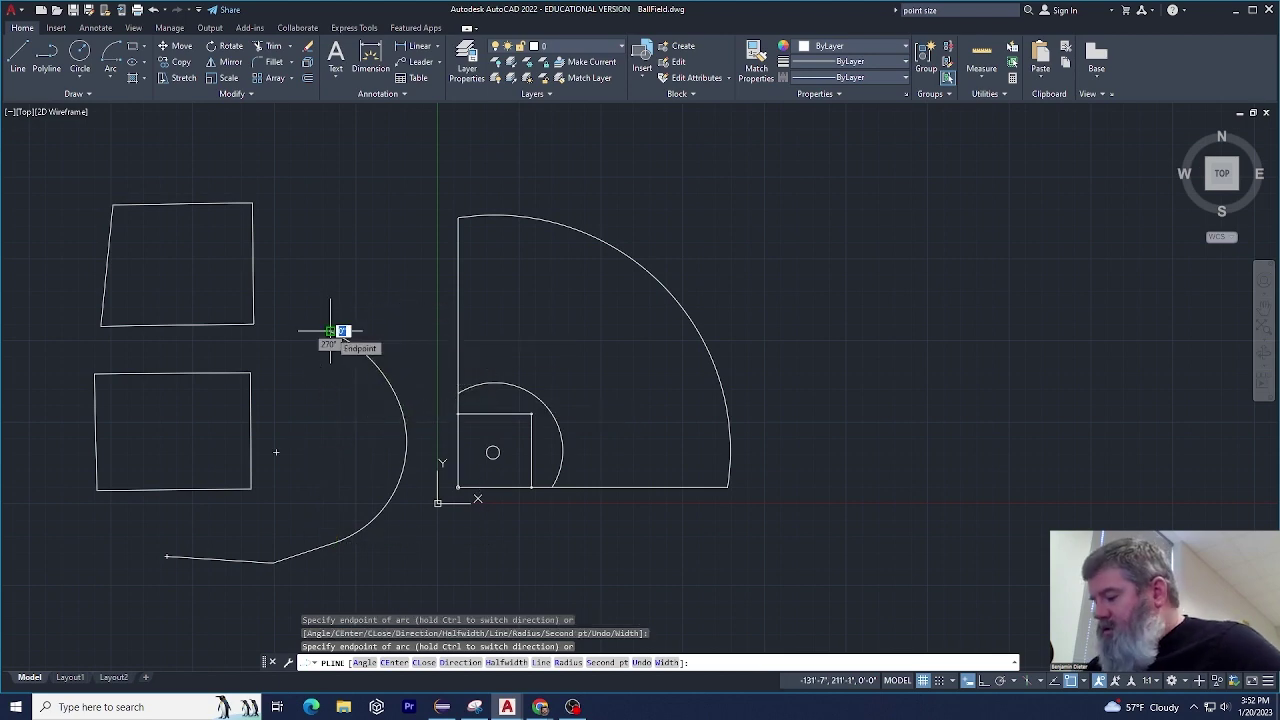
{"action": "left_click", "coordinate": [330, 331]}
{"action": "type", "text": "l"}
{"action": "key", "text": "Return"}
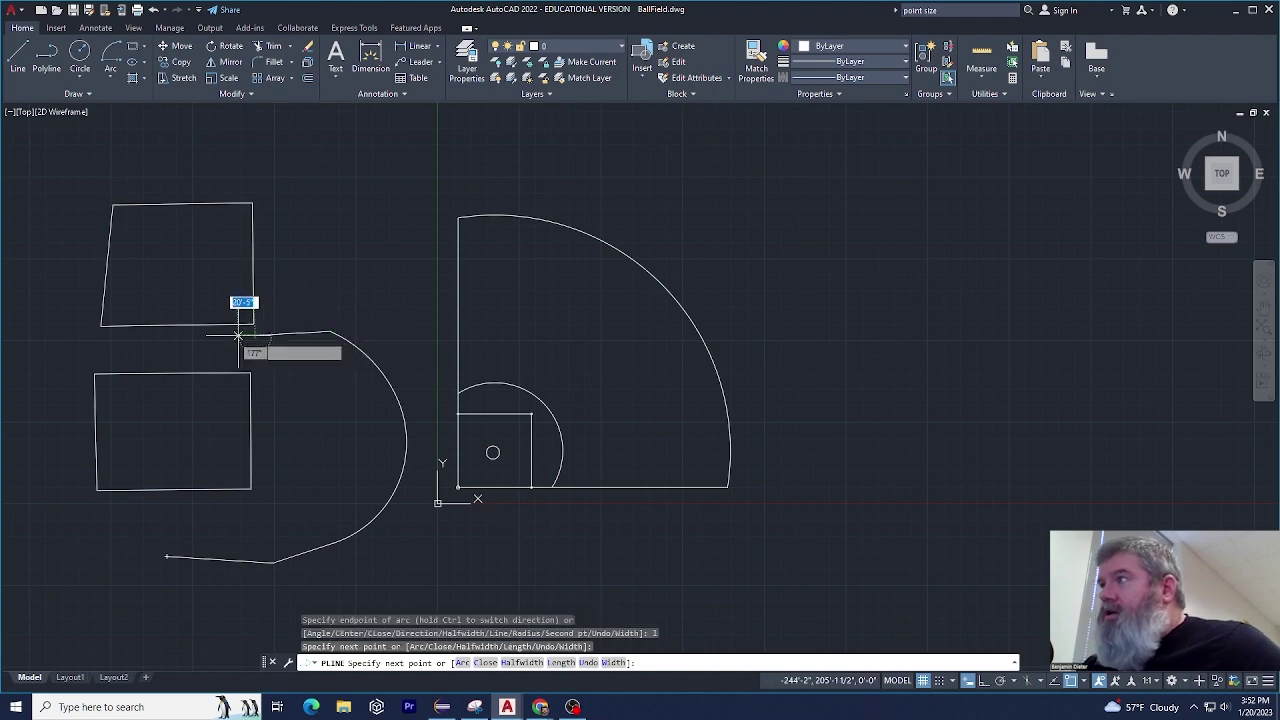
{"action": "left_click", "coordinate": [190, 338]}
{"action": "key", "text": "Escape"}
{"action": "key", "text": "Escape"}
{"action": "key", "text": "Escape"}
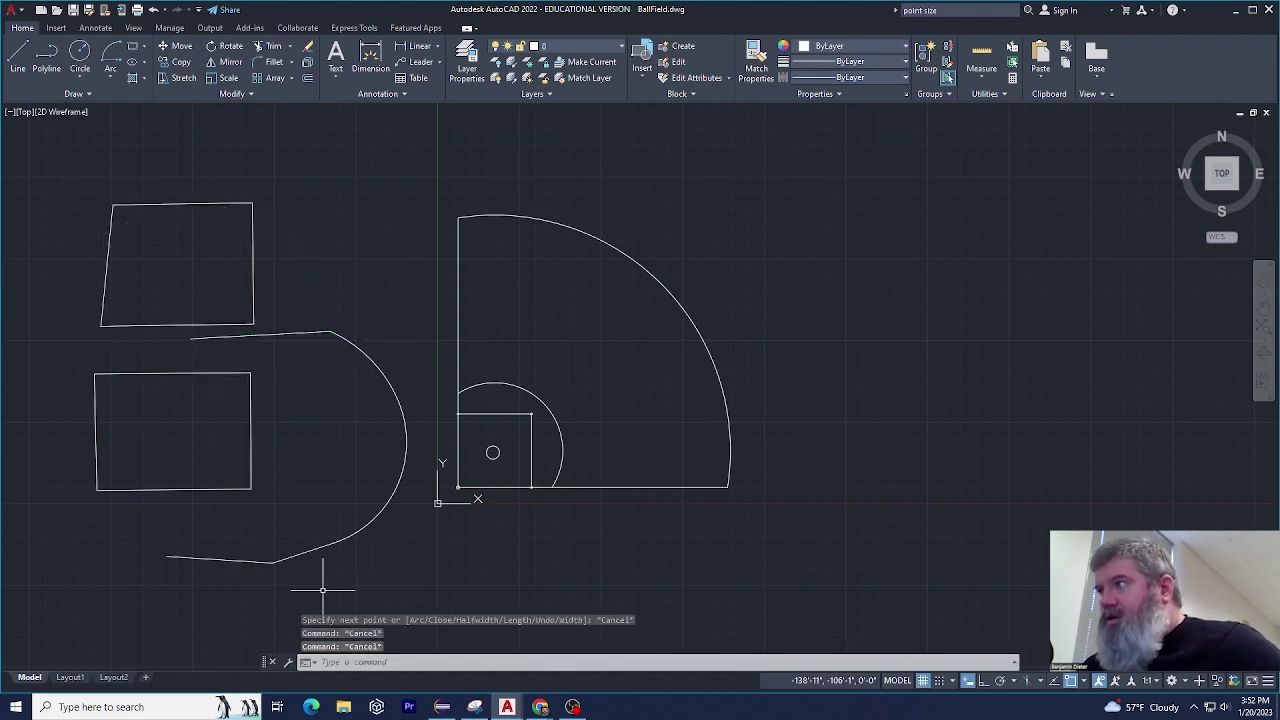
Crossing-select the boxes and polyline on the left and delete them.
{"action": "left_click", "coordinate": [398, 558]}
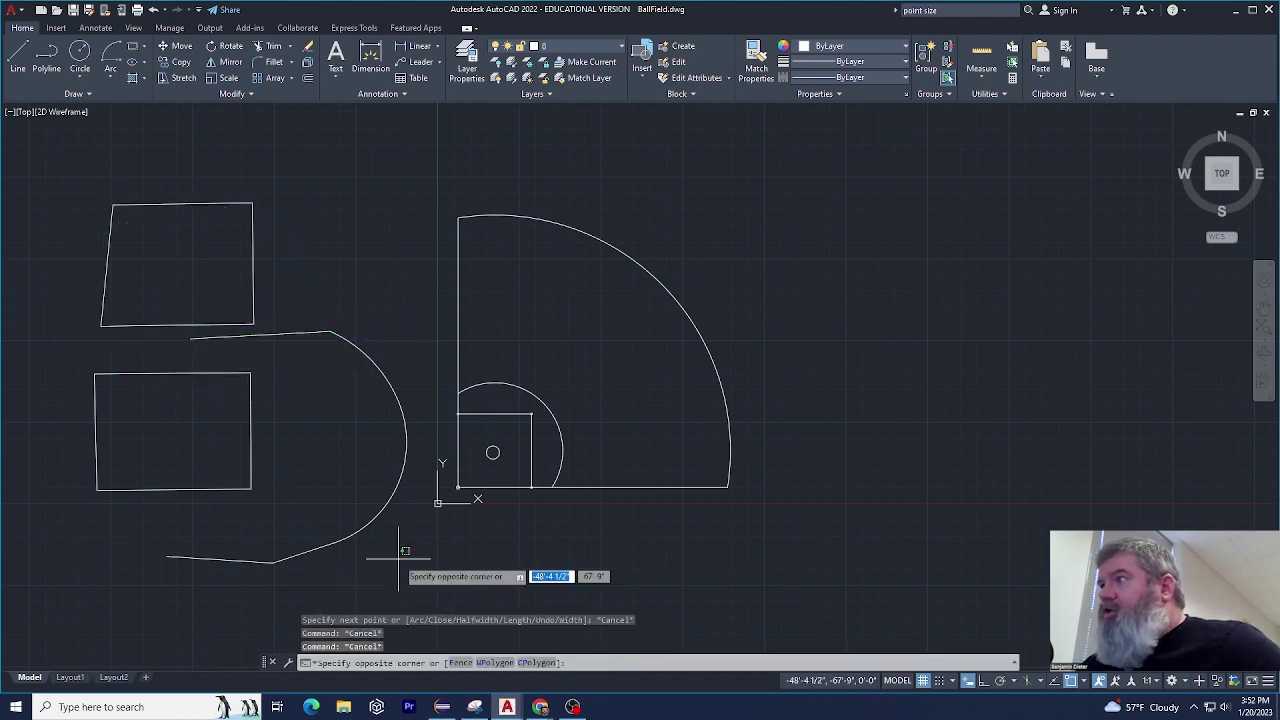
{"action": "left_click", "coordinate": [84, 198]}
{"action": "key", "text": "Delete"}
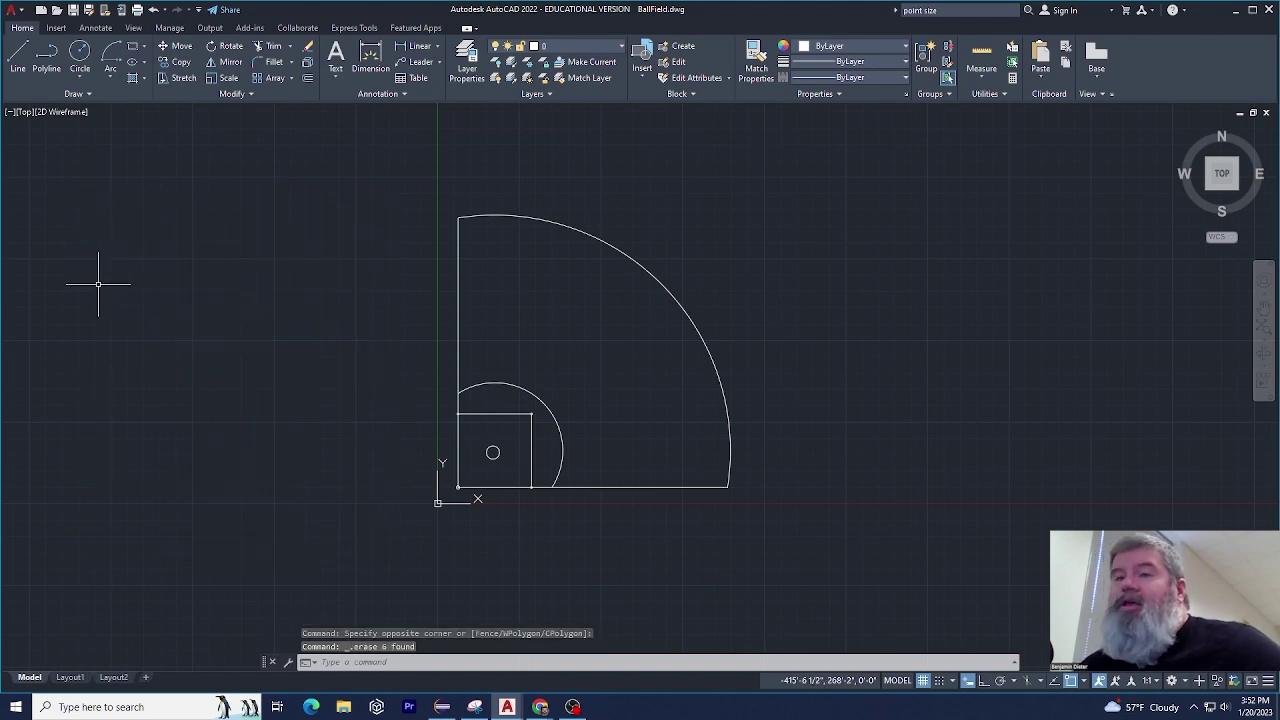
{"action": "left_click", "coordinate": [88, 80]}
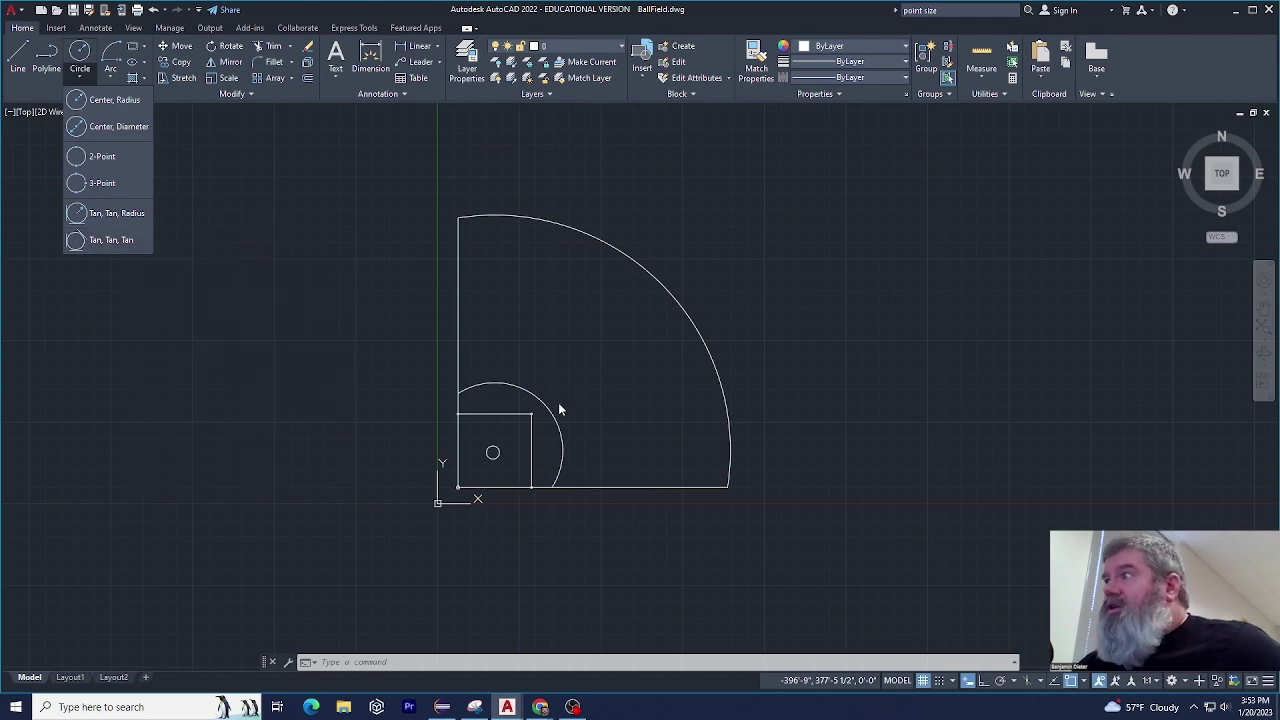
{"action": "scroll", "coordinate": [509, 456], "scroll_direction": "up", "scroll_amount": 8}
{"action": "scroll", "coordinate": [536, 378], "scroll_direction": "down", "scroll_amount": 2}
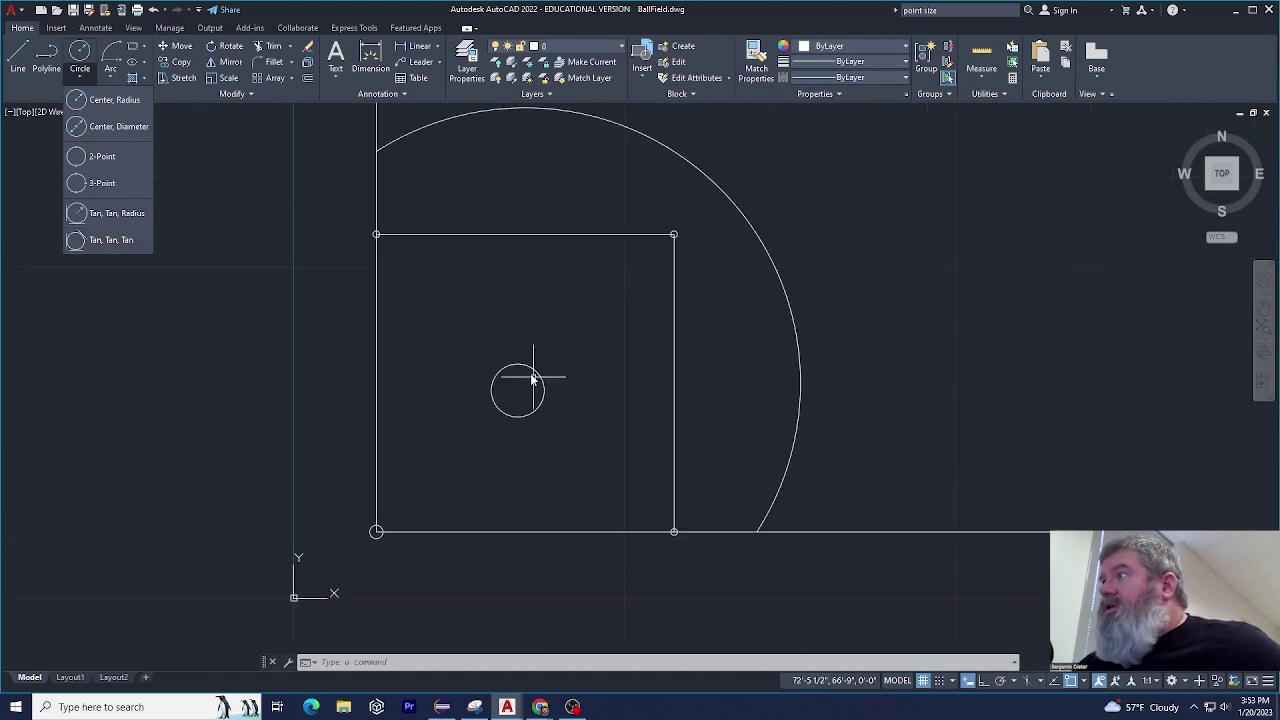
{"action": "left_click", "coordinate": [111, 248]}
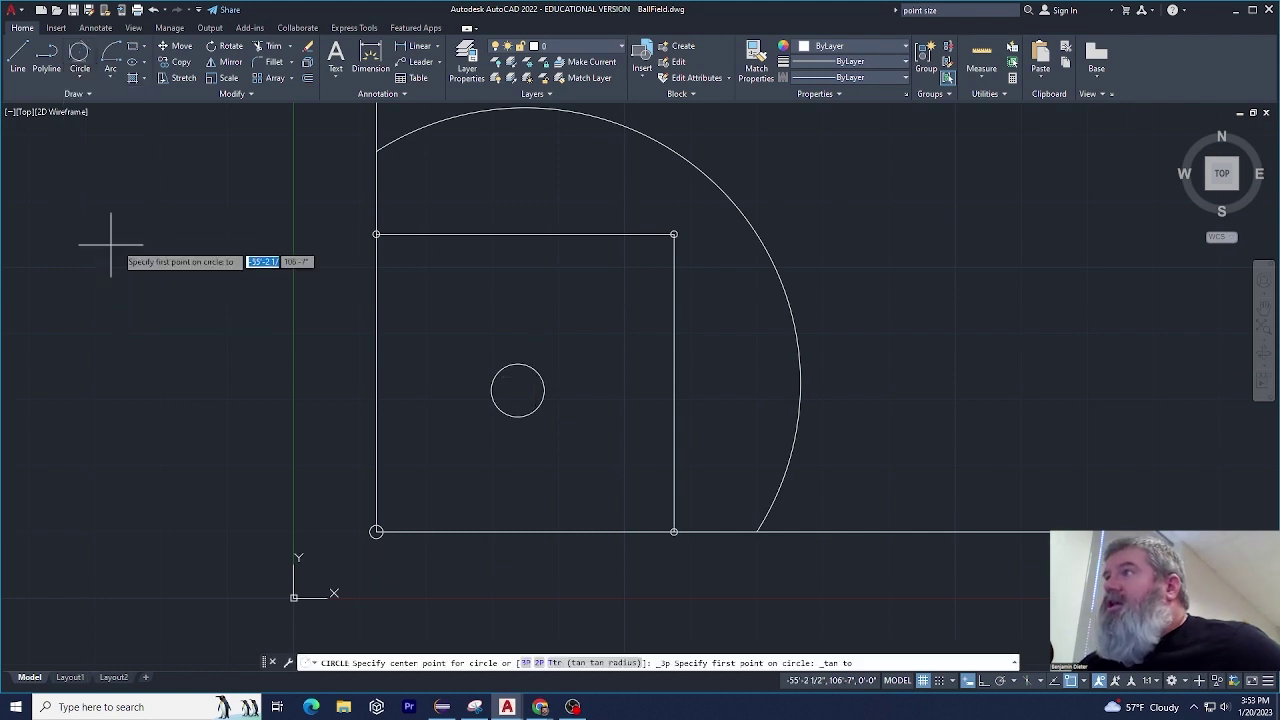
{"action": "left_click", "coordinate": [518, 389]}
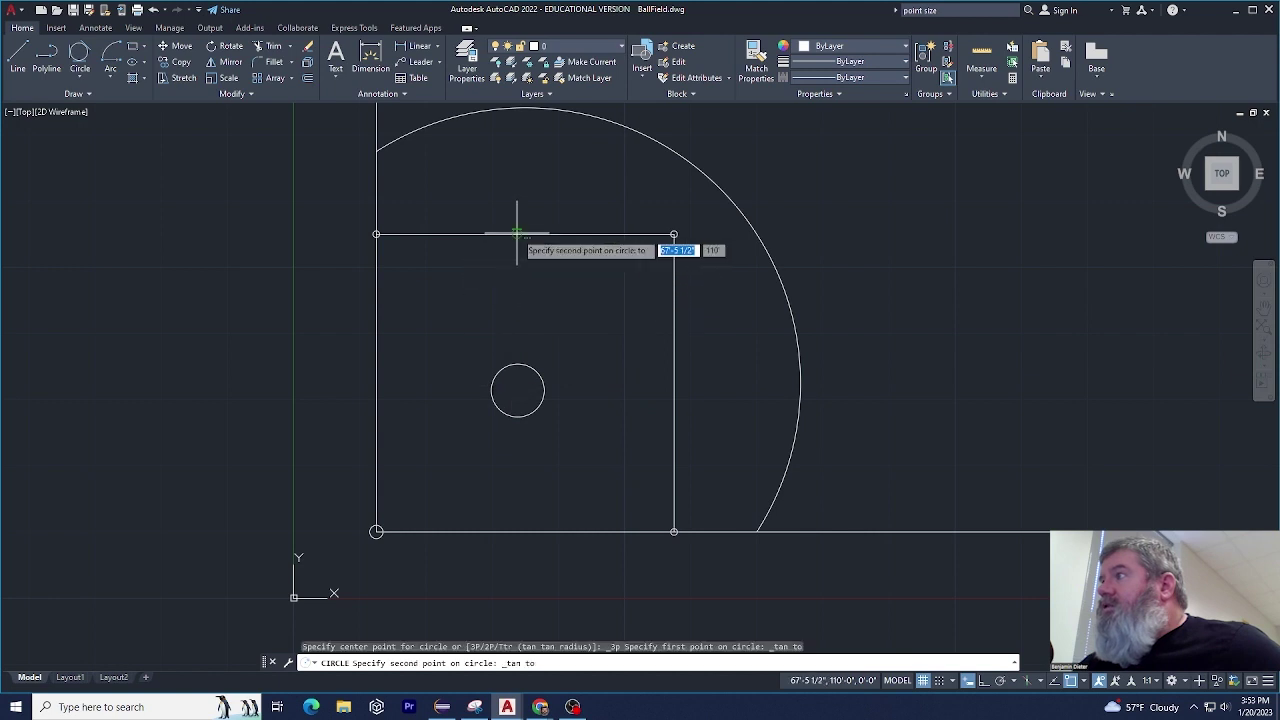
{"action": "left_click", "coordinate": [672, 363]}
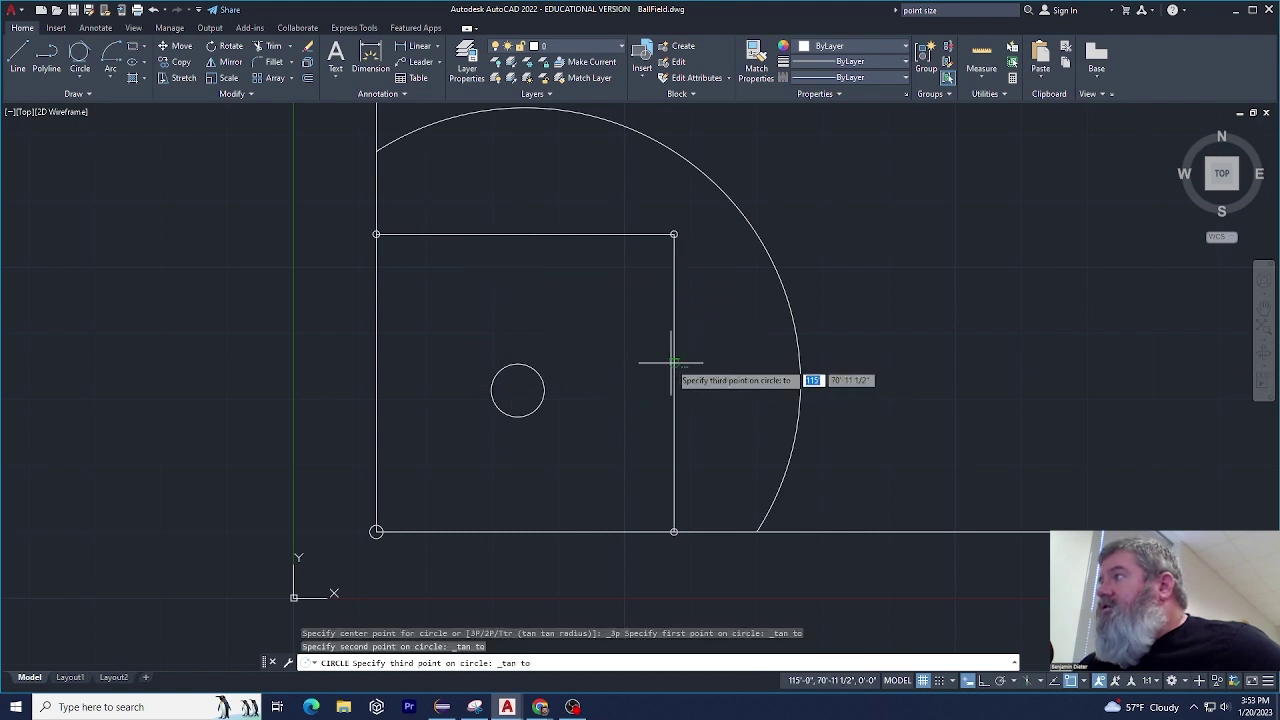
{"action": "left_click", "coordinate": [528, 513]}
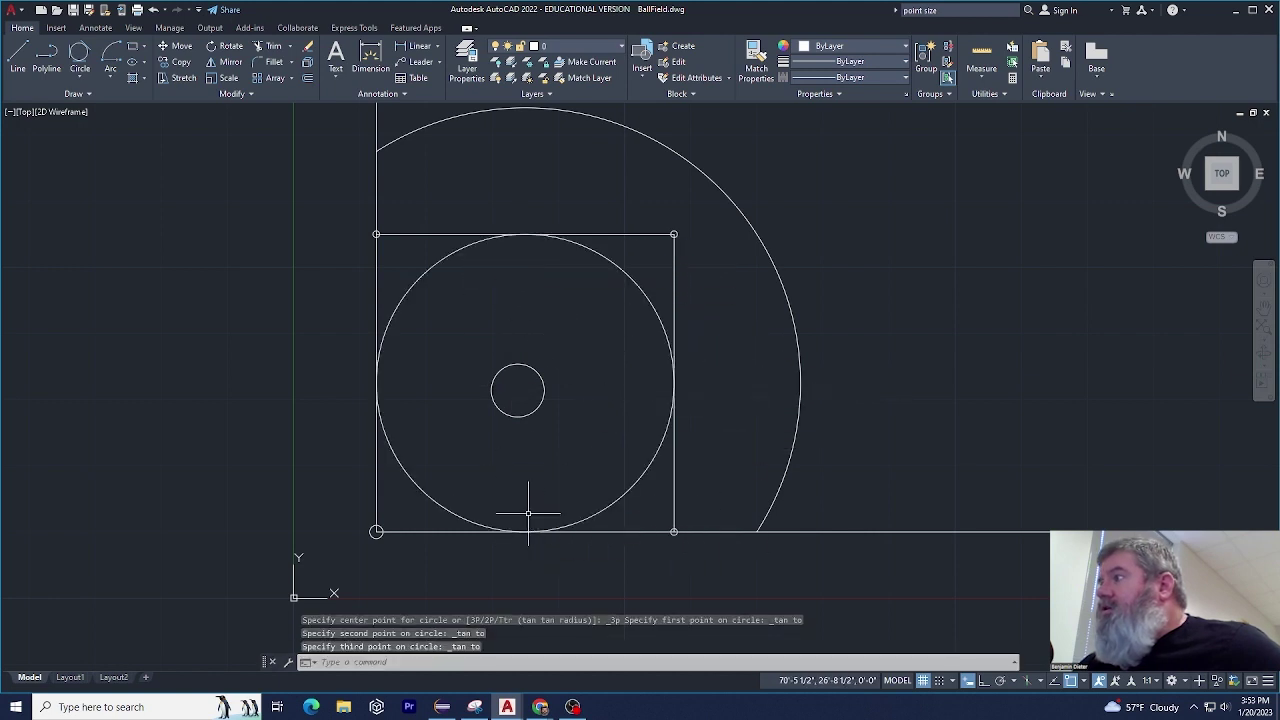
{"action": "key", "text": "Escape"}
{"action": "key", "text": "Escape"}
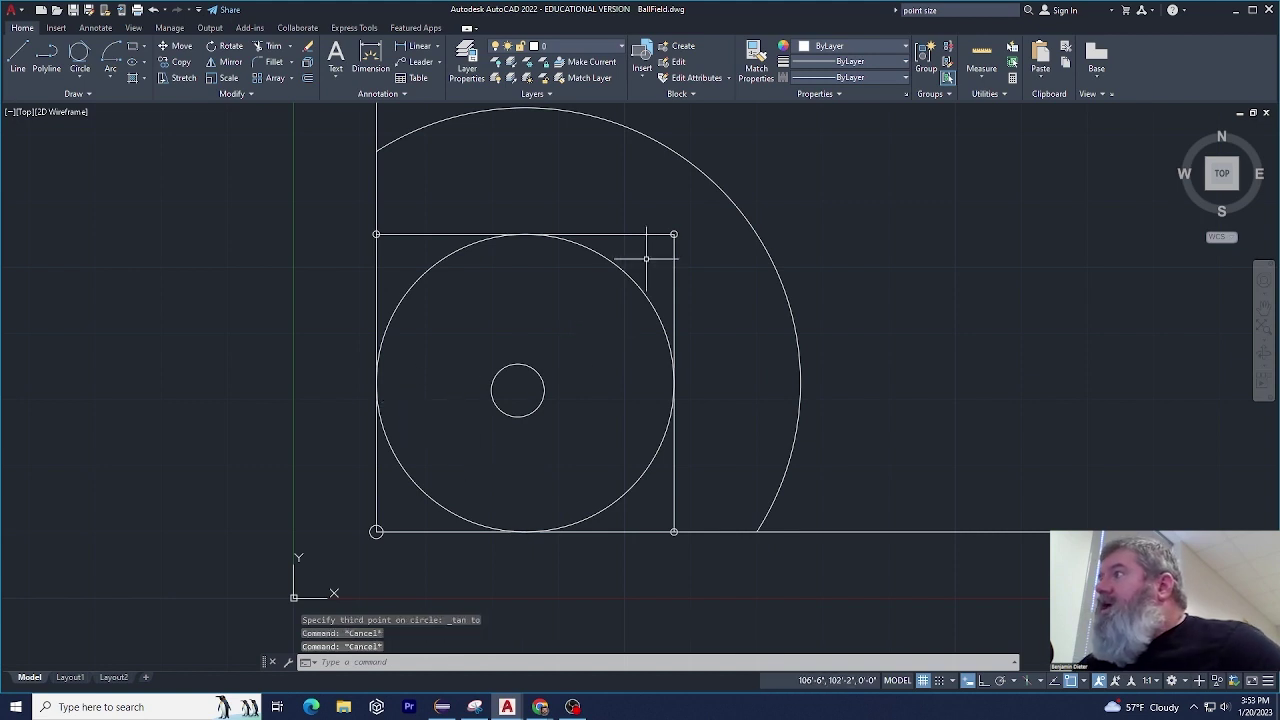
{"action": "left_click", "coordinate": [645, 260]}
{"action": "left_click", "coordinate": [601, 285]}
{"action": "key", "text": "Delete"}
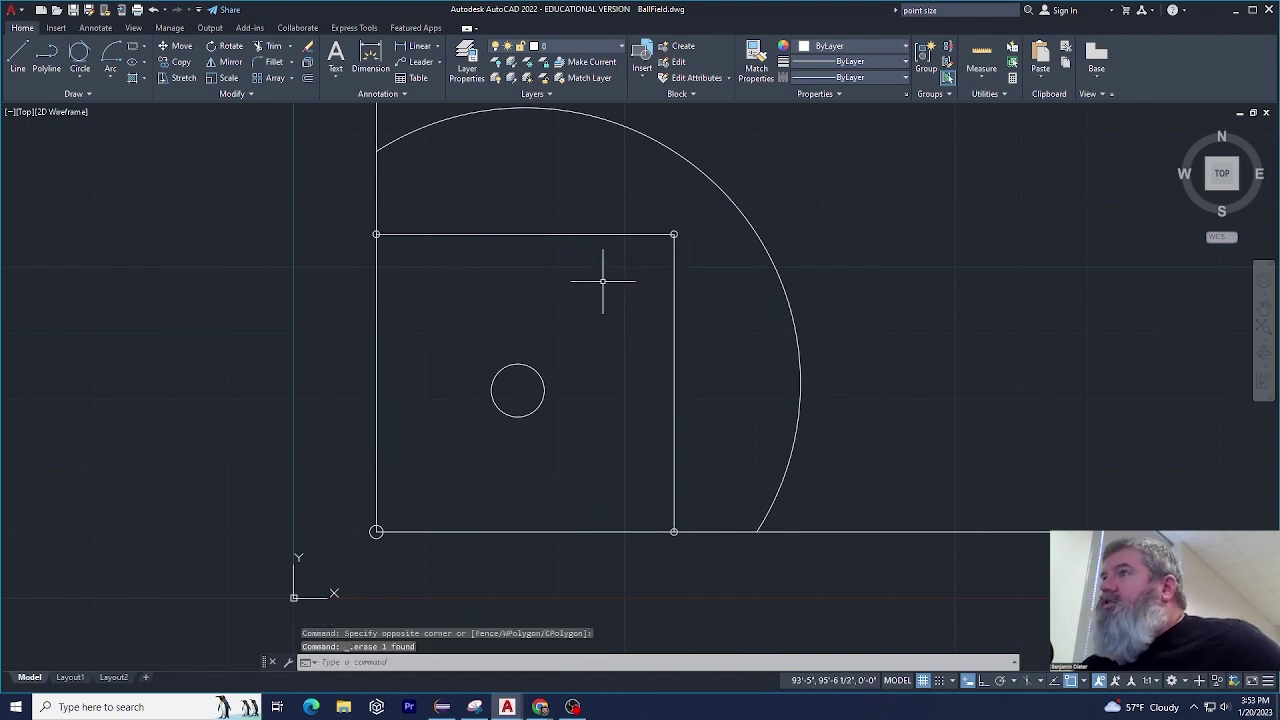
{"action": "left_click", "coordinate": [79, 79]}
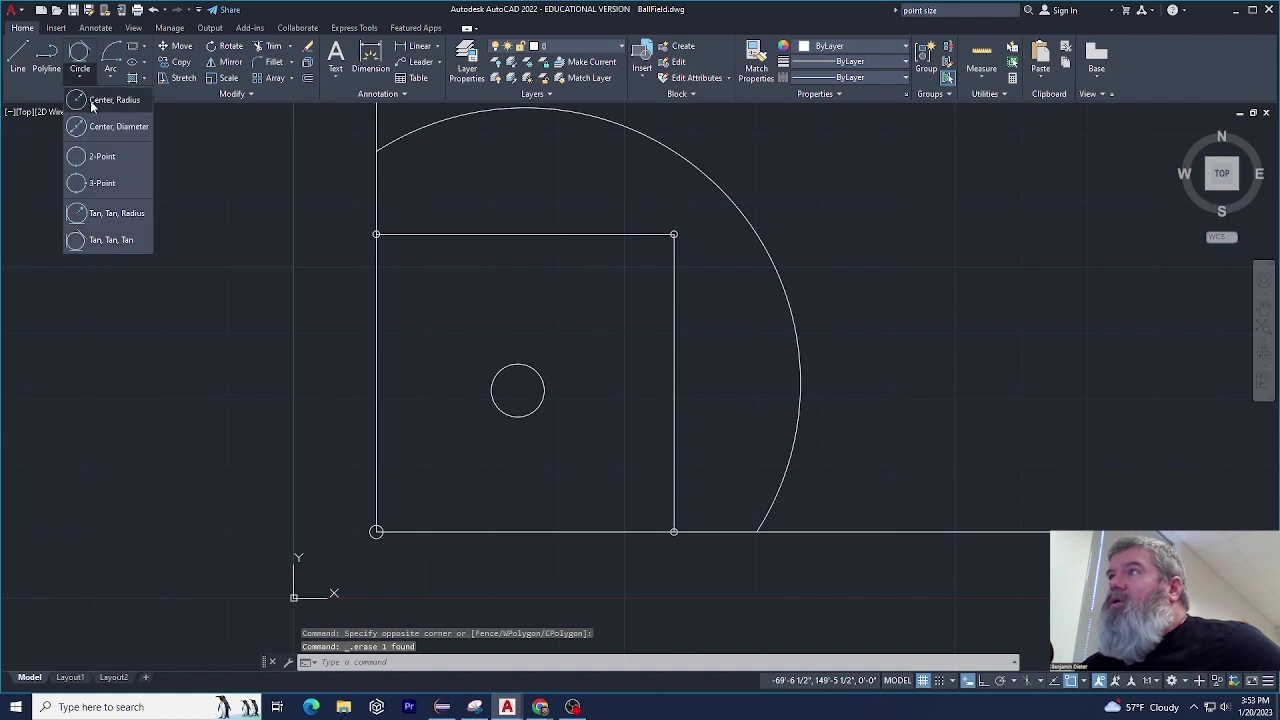
{"action": "left_click", "coordinate": [92, 100]}
{"action": "left_click", "coordinate": [79, 79]}
{"action": "left_click", "coordinate": [86, 115]}
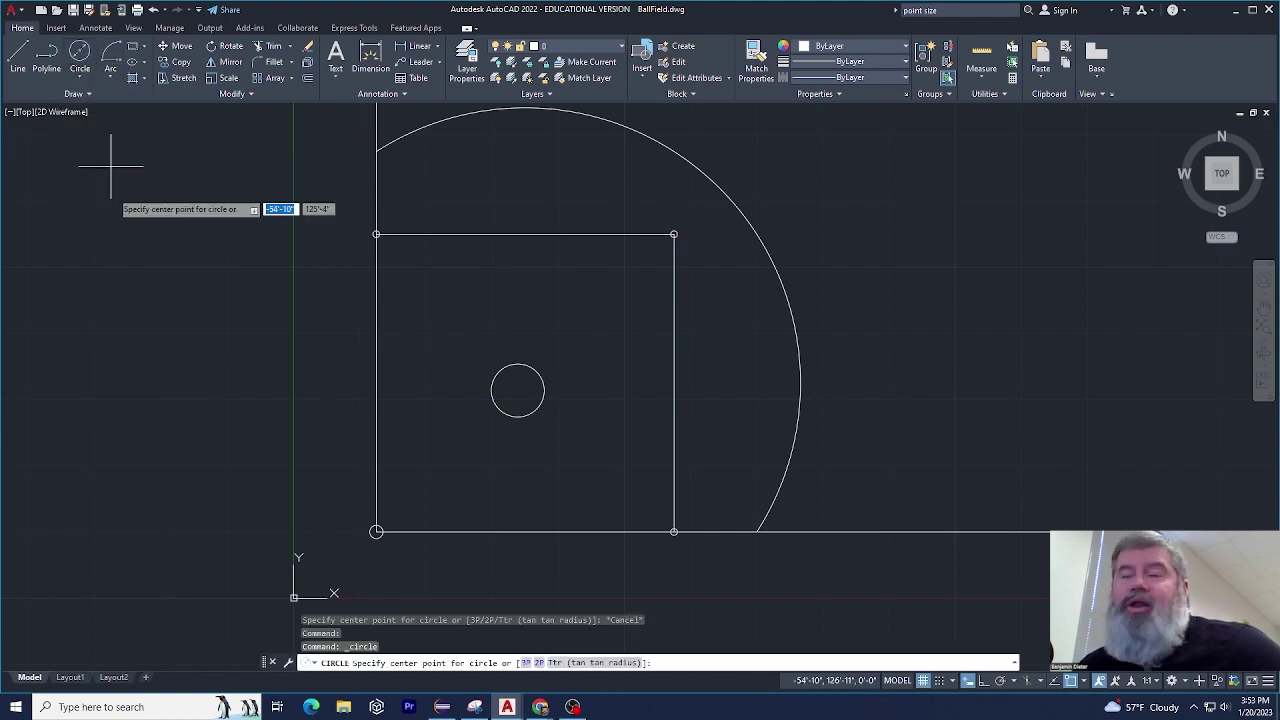
{"action": "left_click", "coordinate": [79, 79]}
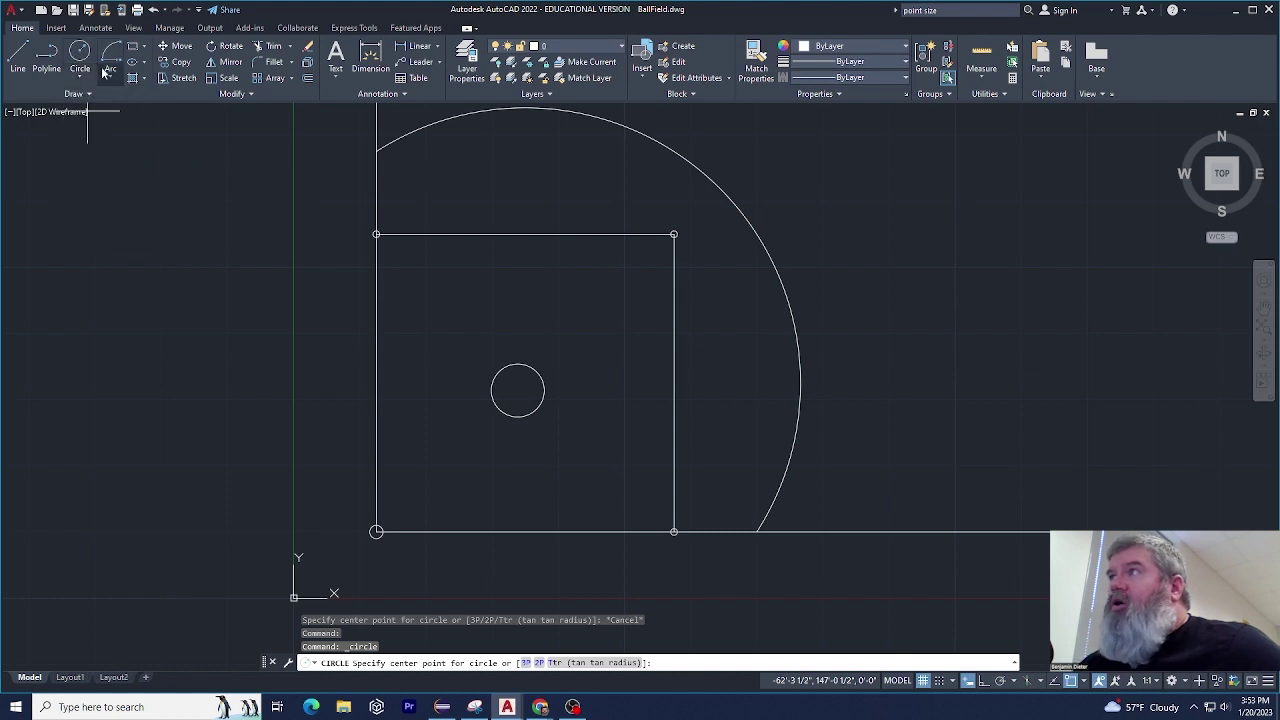
{"action": "left_click", "coordinate": [106, 75]}
{"action": "left_click", "coordinate": [140, 130]}
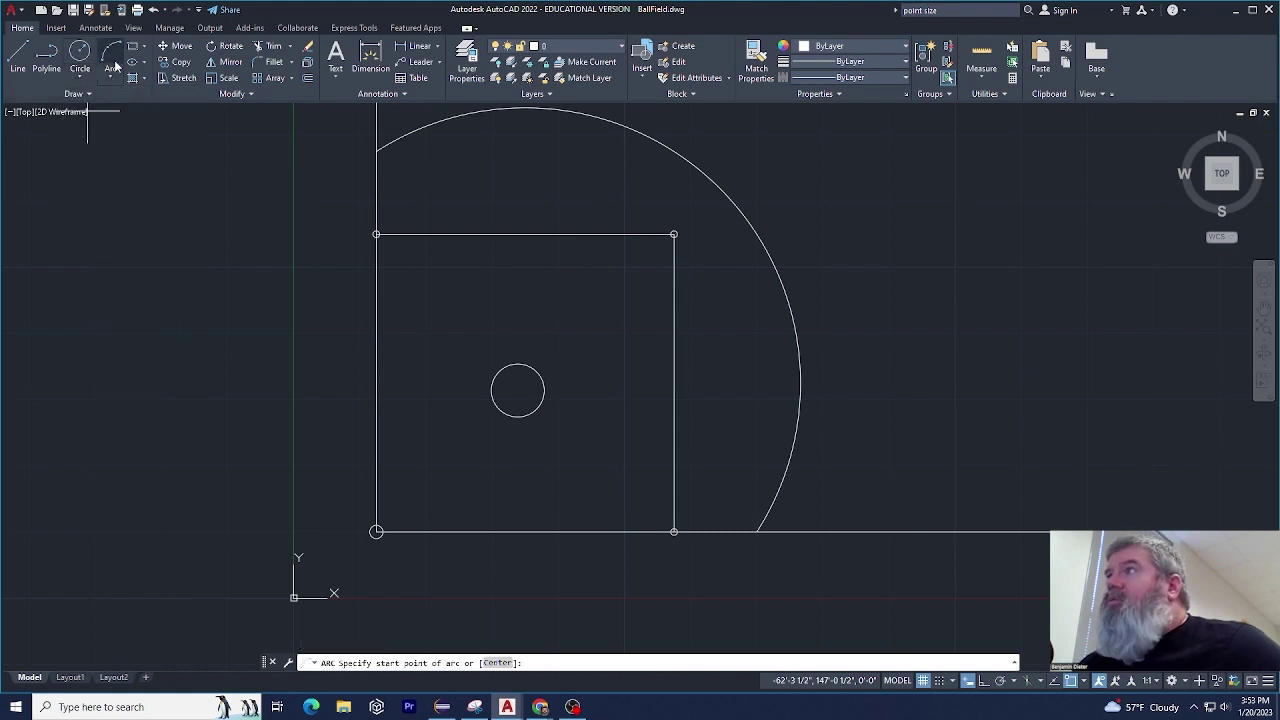
{"action": "left_click", "coordinate": [107, 82]}
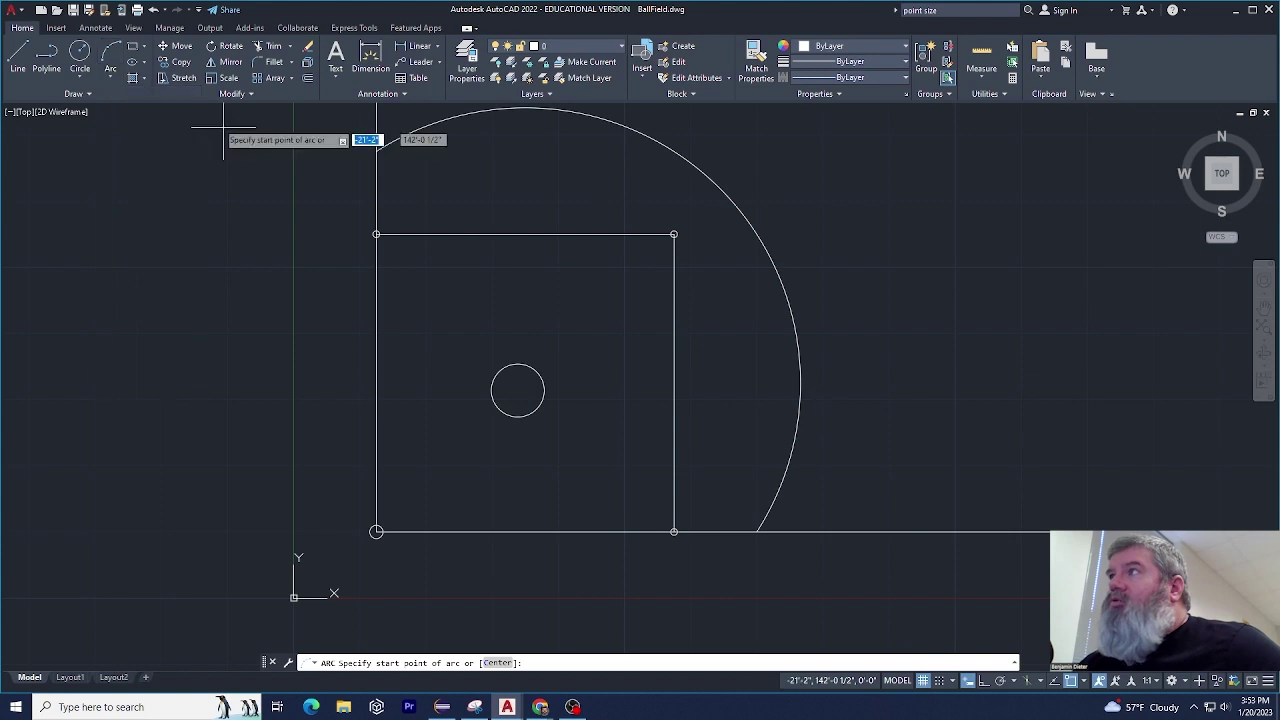
{"action": "left_click", "coordinate": [145, 48]}
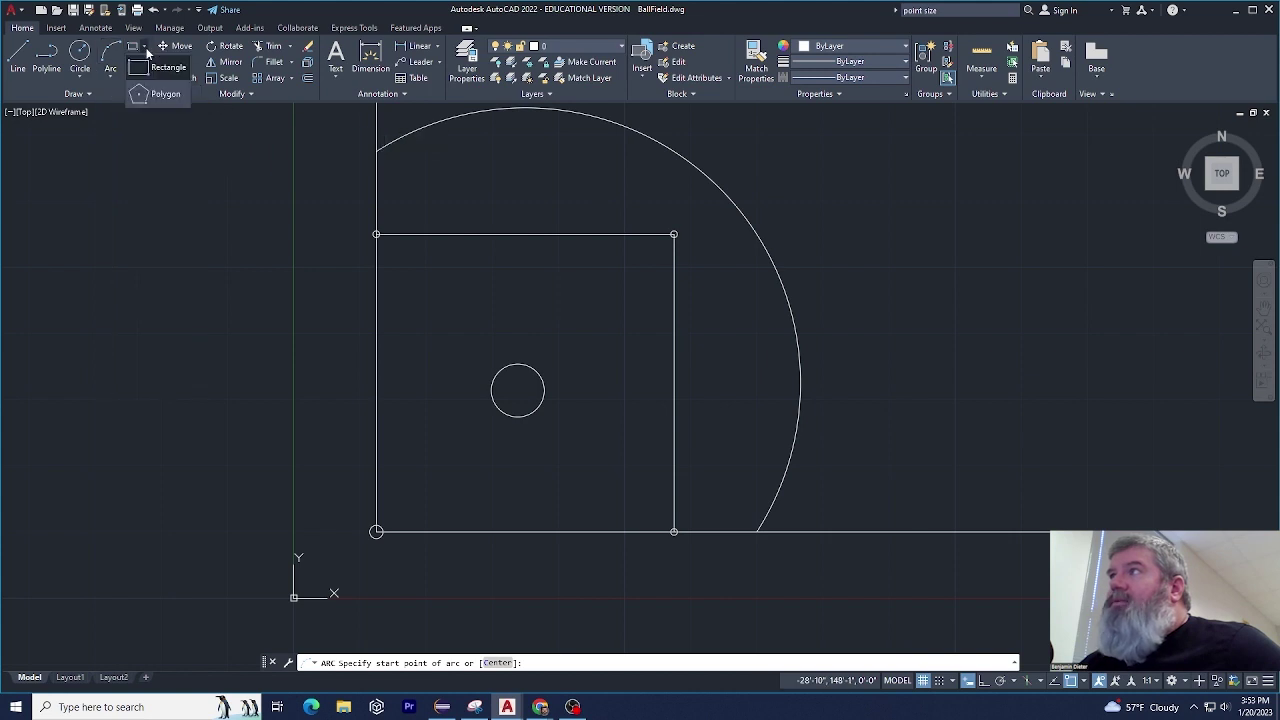
{"action": "left_click", "coordinate": [155, 100]}
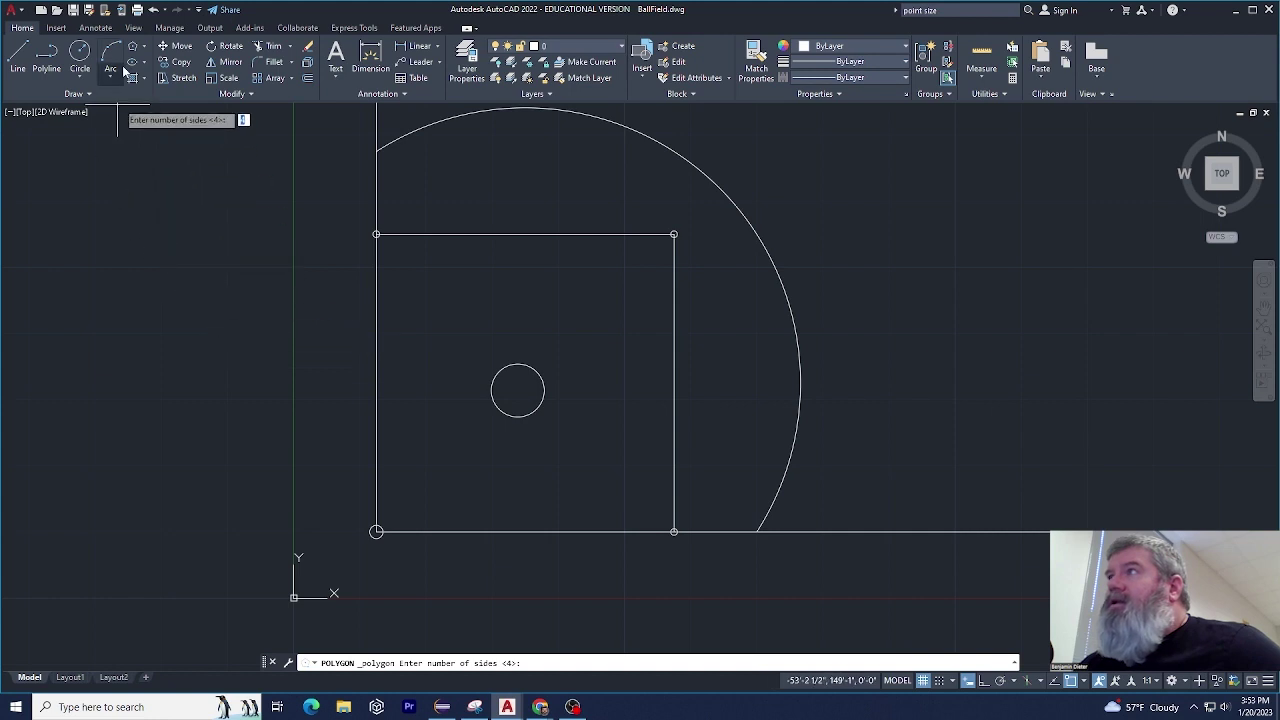
{"action": "key", "text": "Escape"}
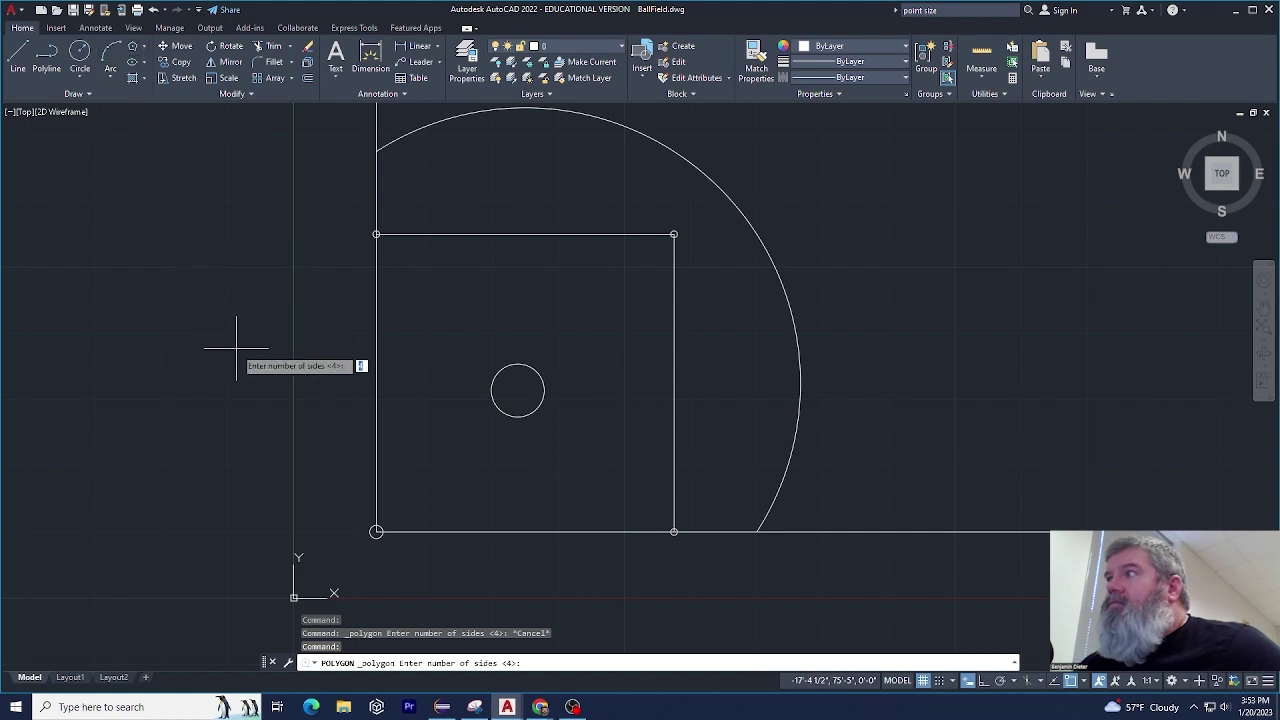
{"action": "key", "text": "Escape"}
{"action": "key", "text": "Escape"}
{"action": "key", "text": "Escape"}
{"action": "left_click", "coordinate": [132, 46]}
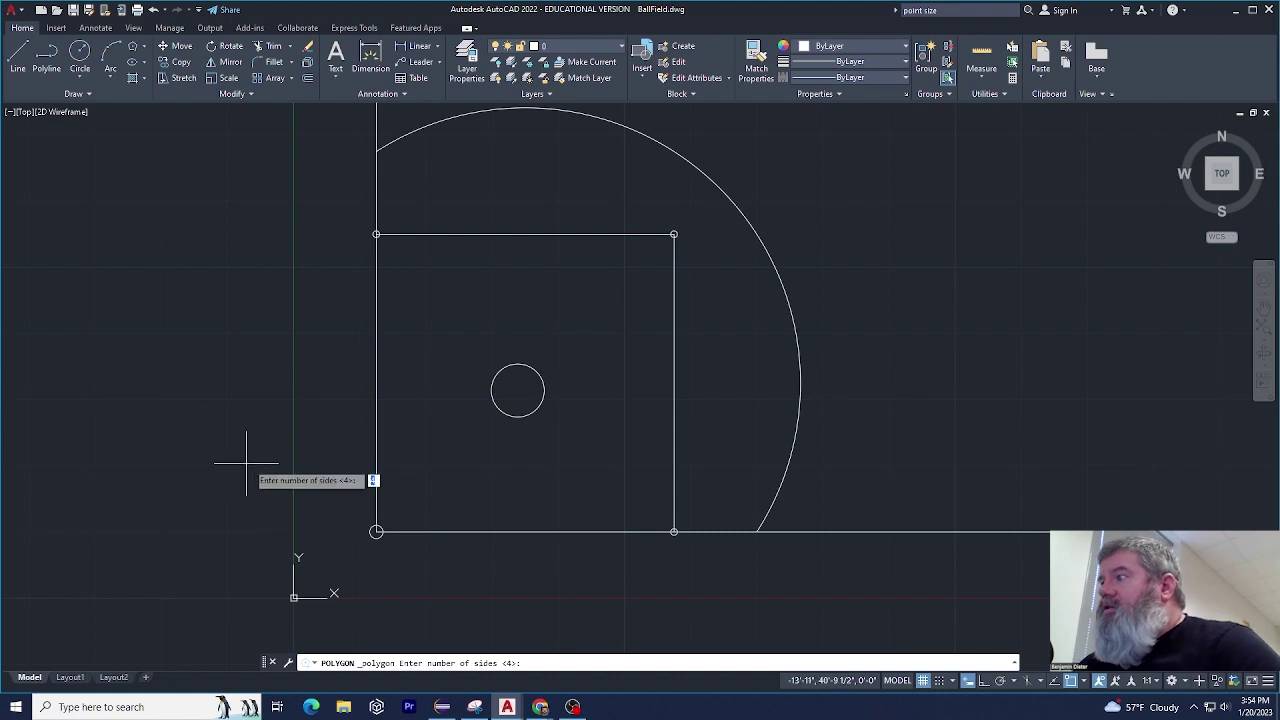
{"action": "key", "text": "Return"}
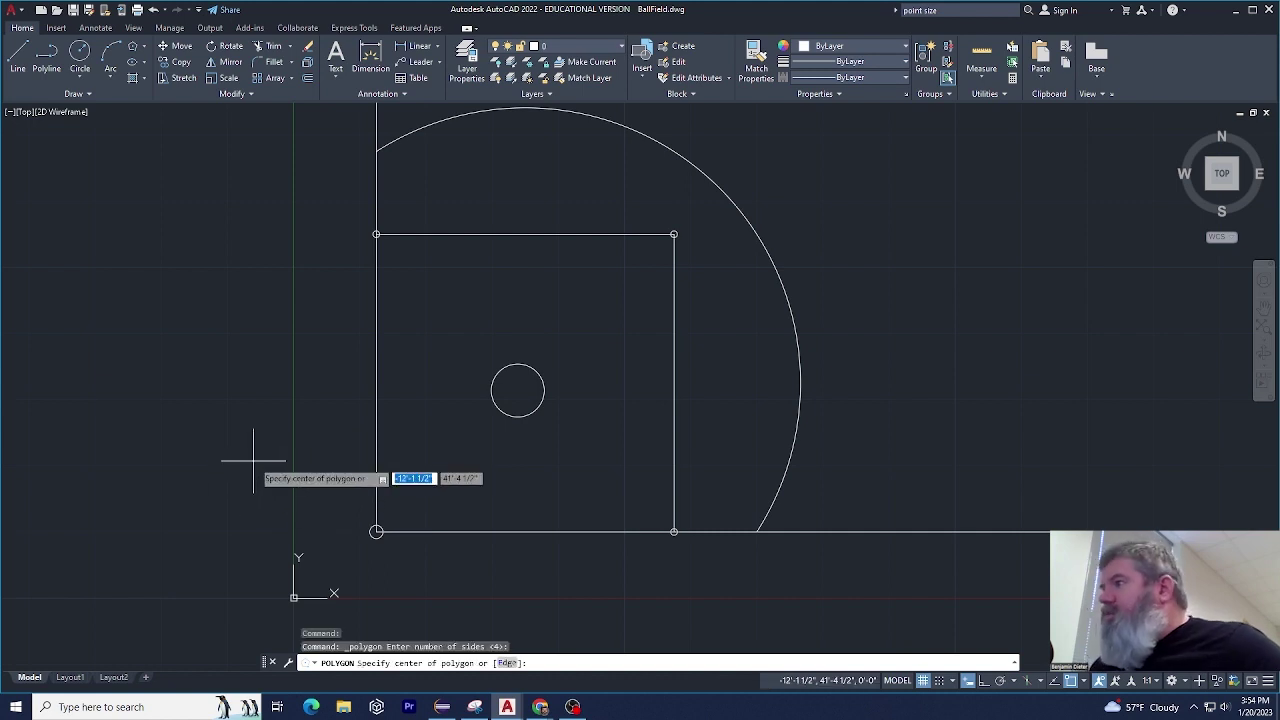
{"action": "left_click", "coordinate": [188, 311]}
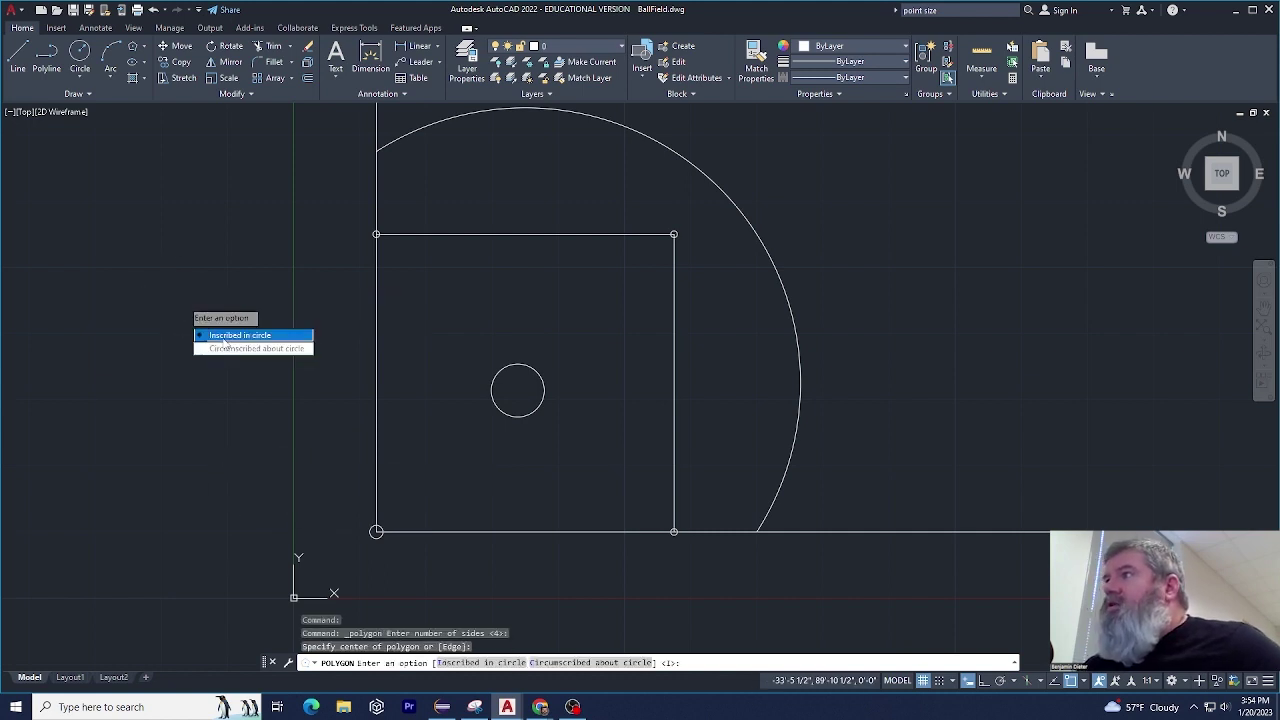
{"action": "left_click", "coordinate": [224, 335]}
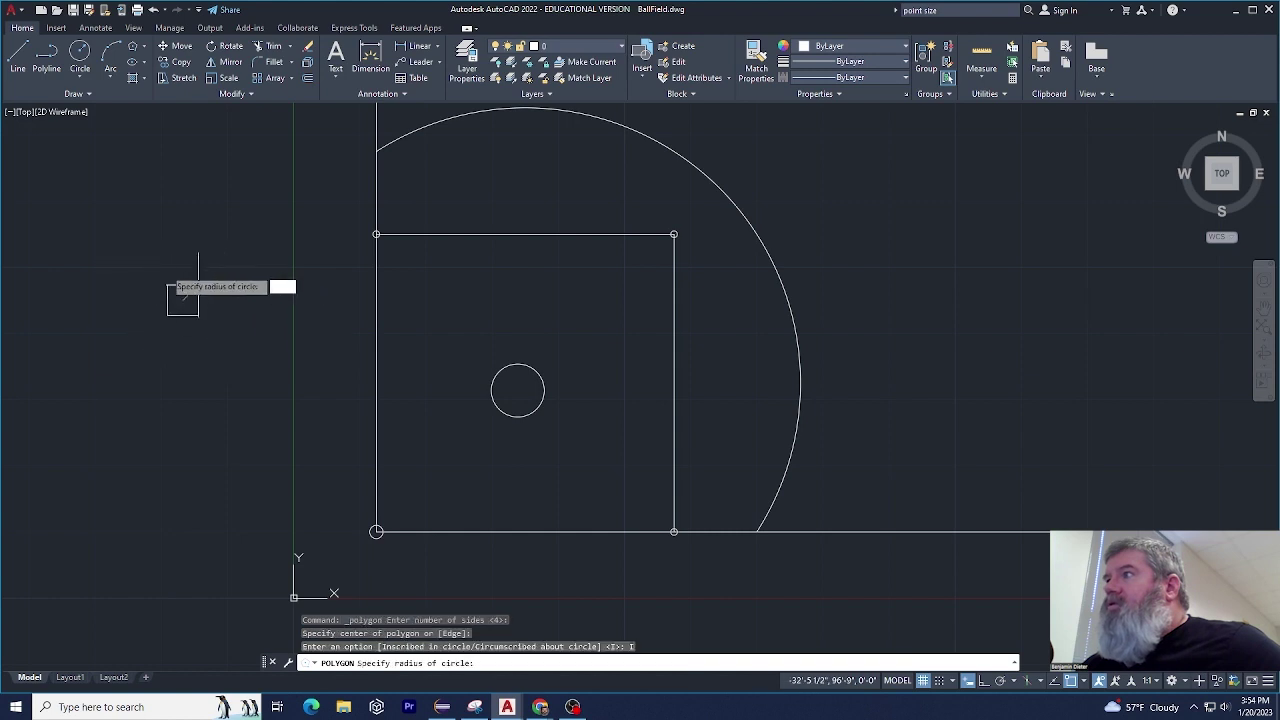
{"action": "left_click", "coordinate": [82, 285]}
{"action": "key", "text": "Escape"}
{"action": "key", "text": "Escape"}
{"action": "key", "text": "Escape"}
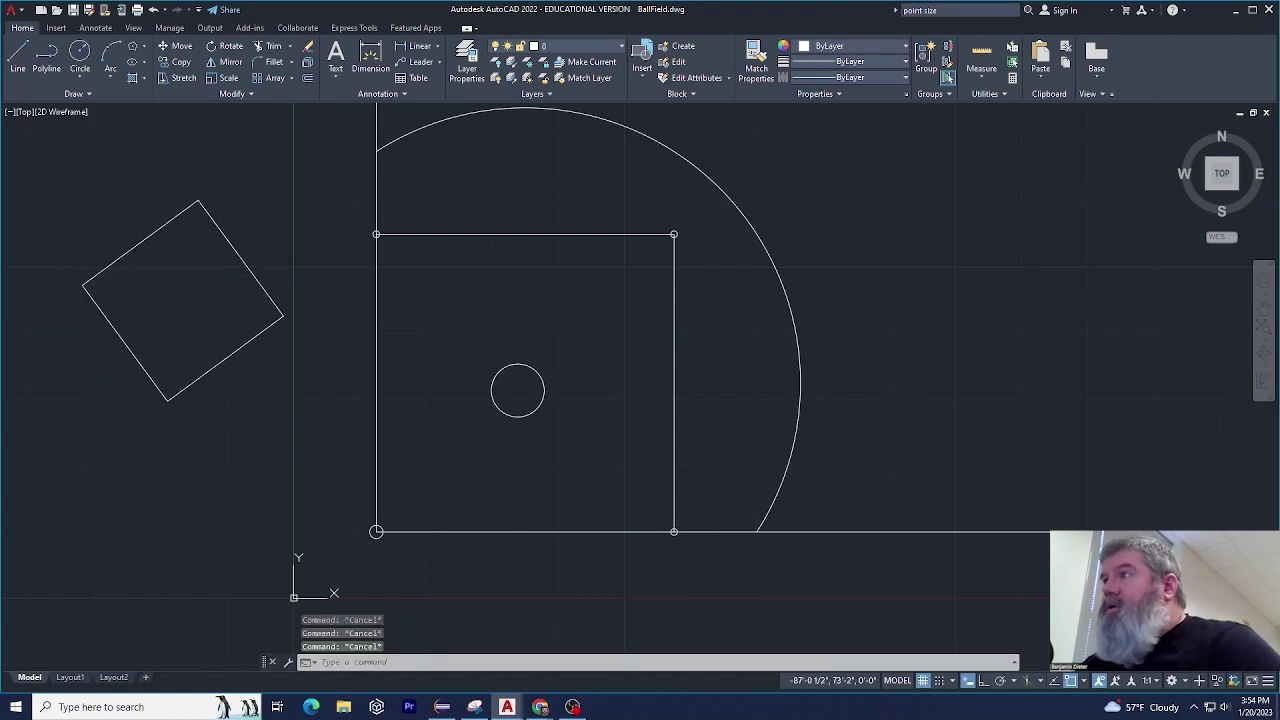
{"action": "left_click", "coordinate": [228, 206]}
{"action": "left_click", "coordinate": [148, 262]}
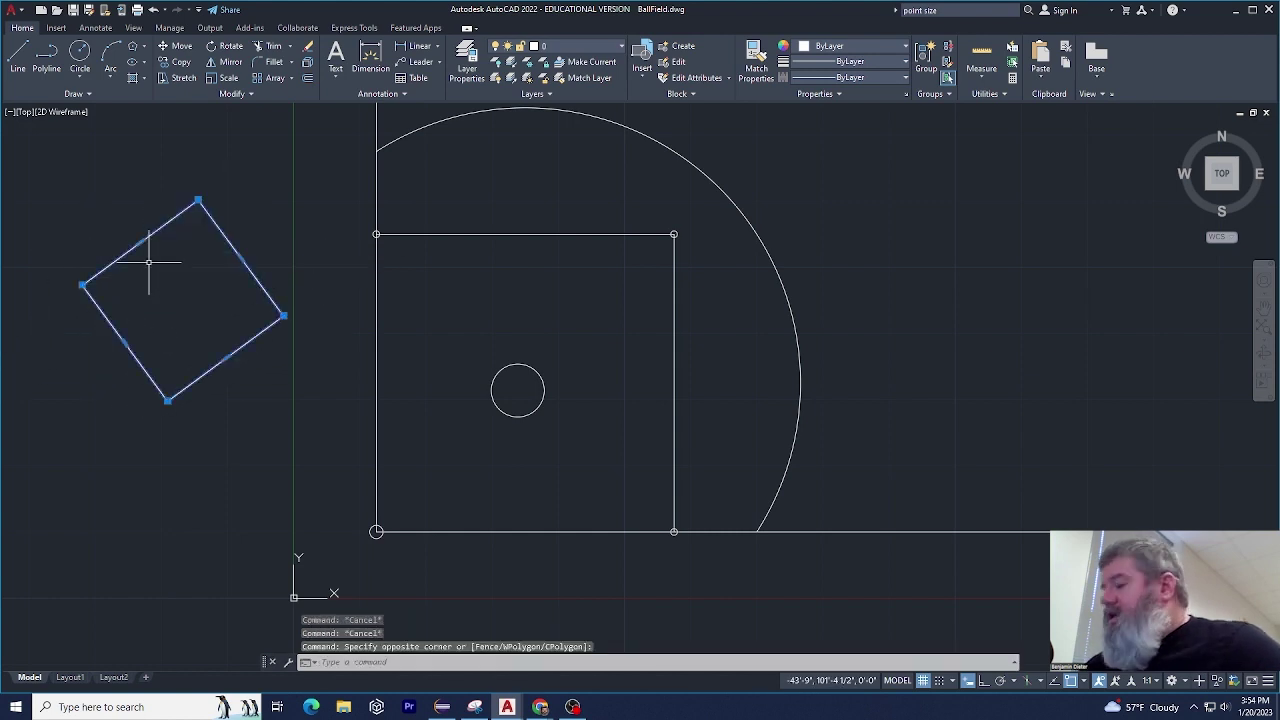
{"action": "key", "text": "Delete"}
{"action": "left_click", "coordinate": [140, 47]}
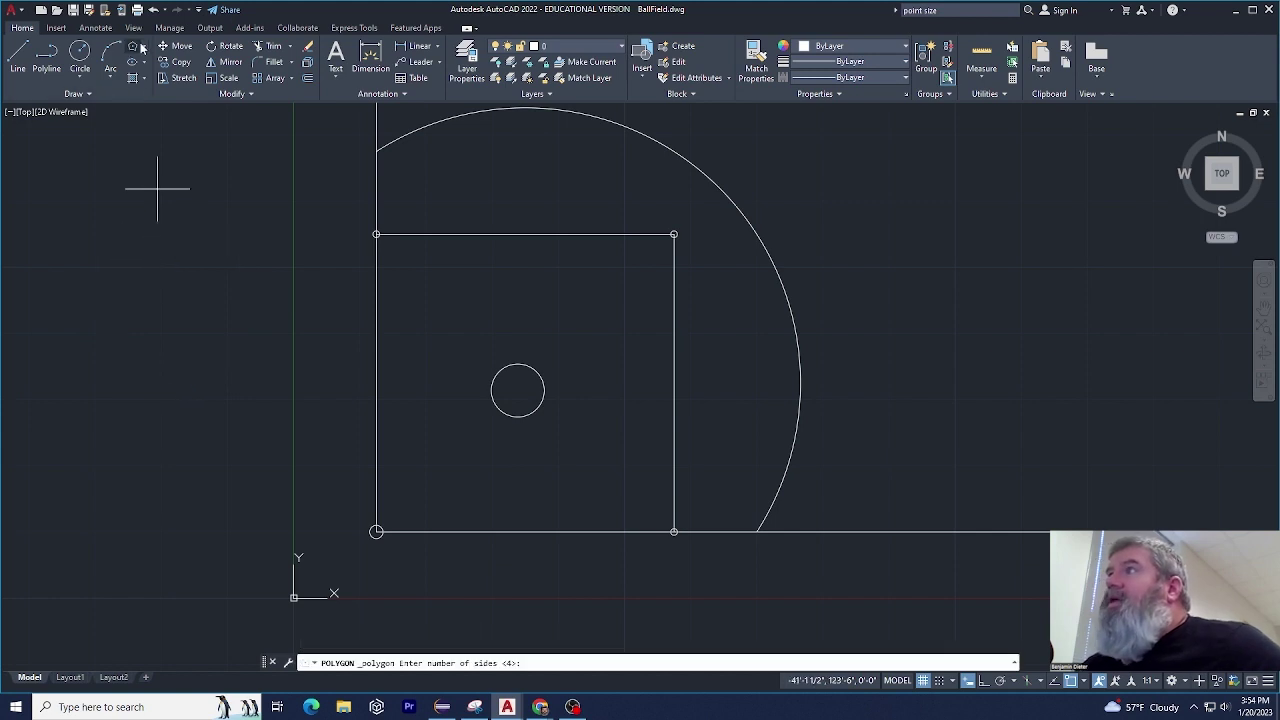
{"action": "left_click", "coordinate": [143, 52]}
{"action": "left_click", "coordinate": [152, 70]}
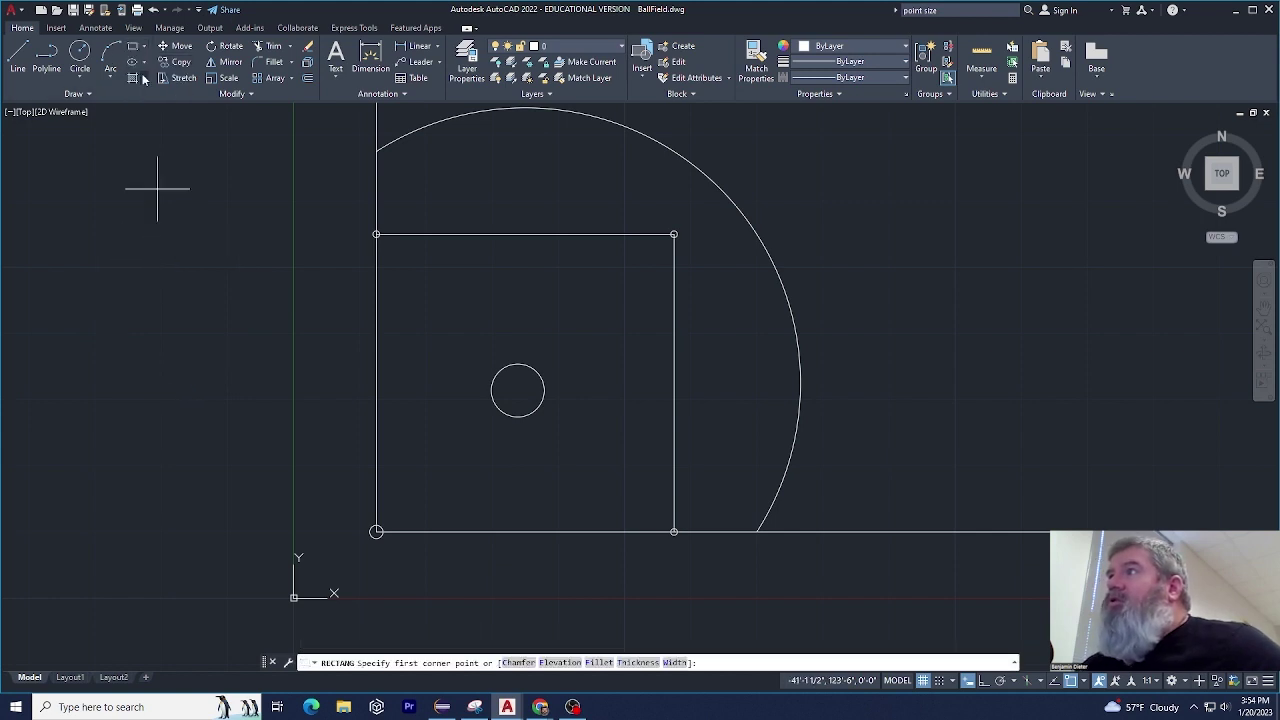
{"action": "left_click", "coordinate": [145, 63]}
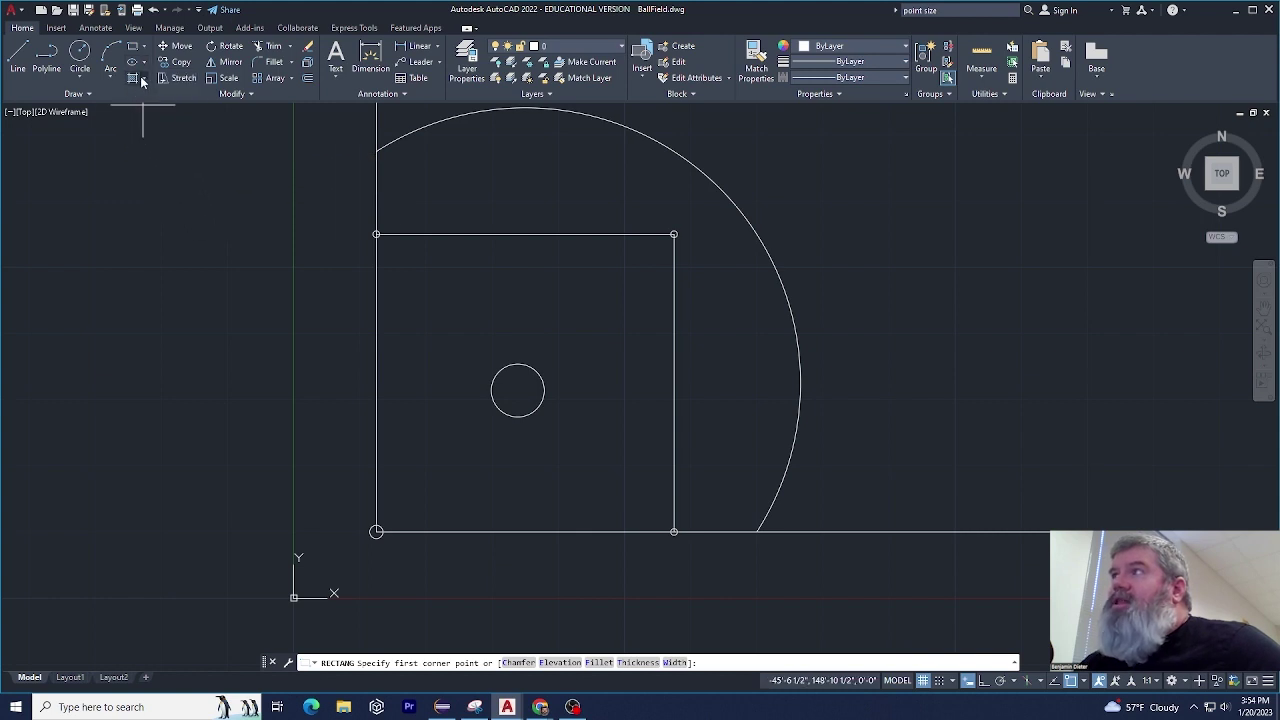
{"action": "left_click", "coordinate": [142, 80]}
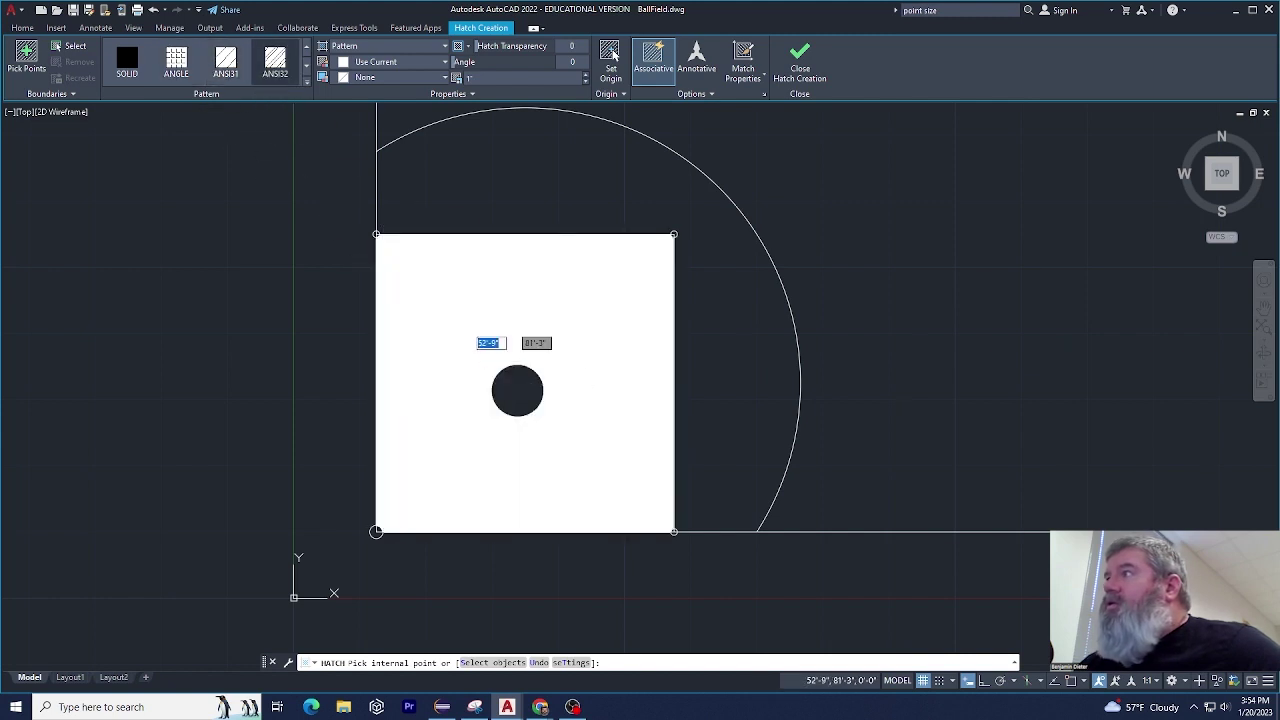
{"action": "scroll", "coordinate": [456, 331], "scroll_direction": "up", "scroll_amount": 5}
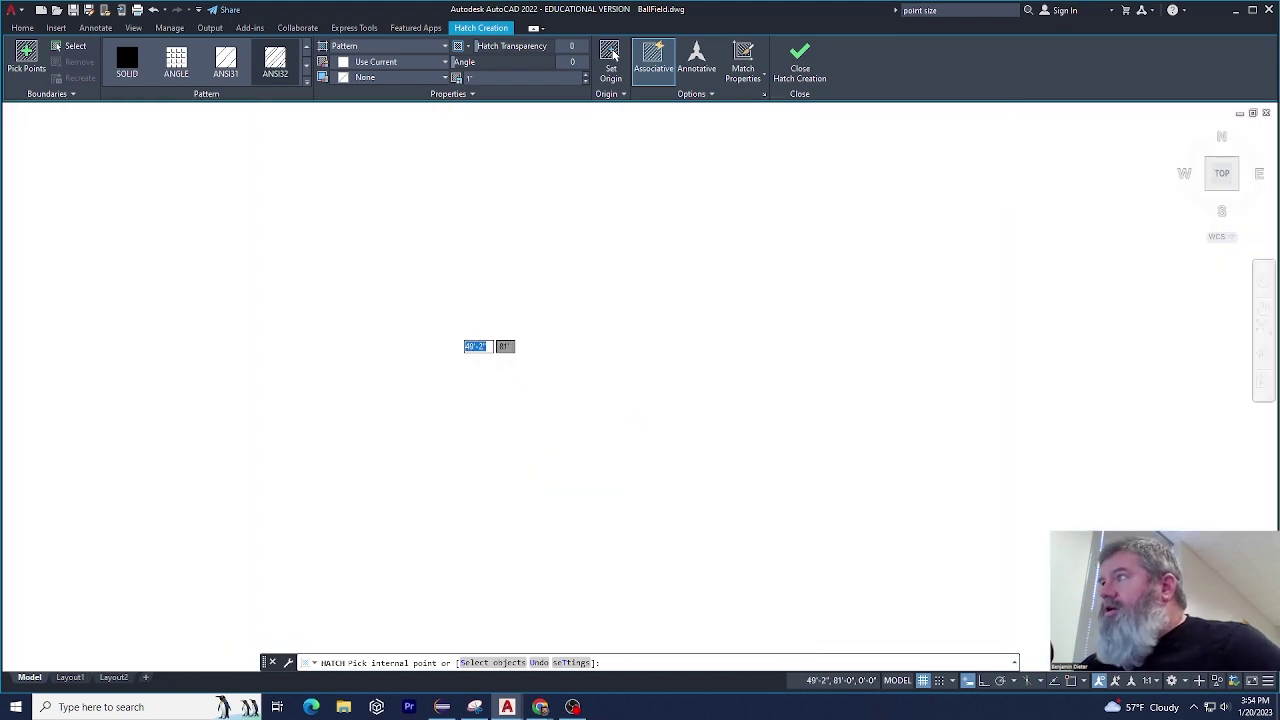
{"action": "scroll", "coordinate": [456, 331], "scroll_direction": "down", "scroll_amount": 5}
{"action": "key", "text": "Escape"}
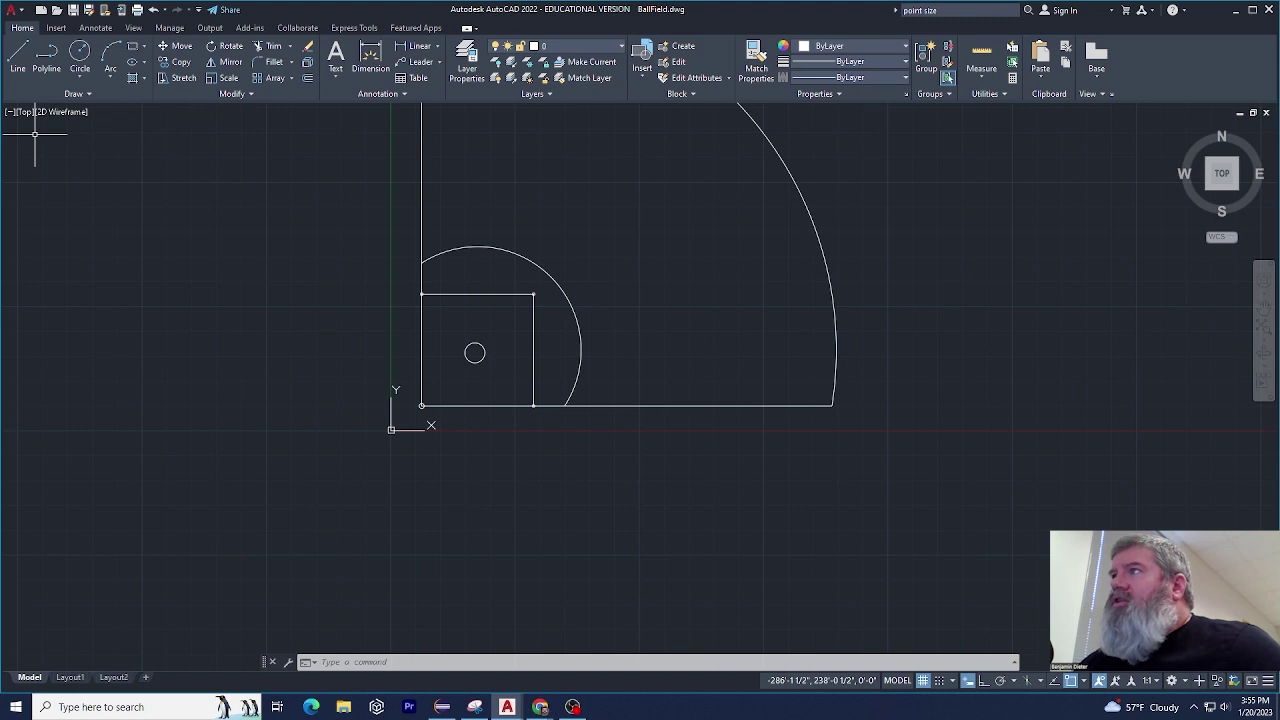
{"action": "left_click", "coordinate": [262, 95]}
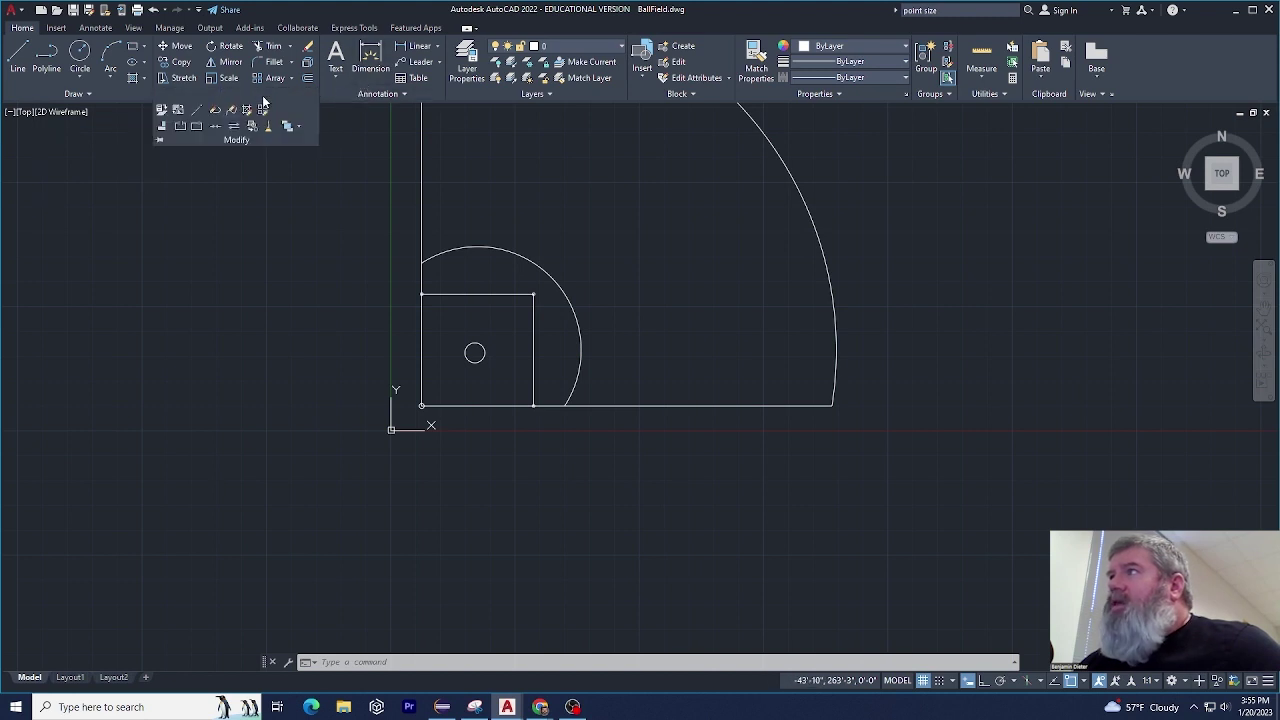
{"action": "left_click", "coordinate": [84, 94]}
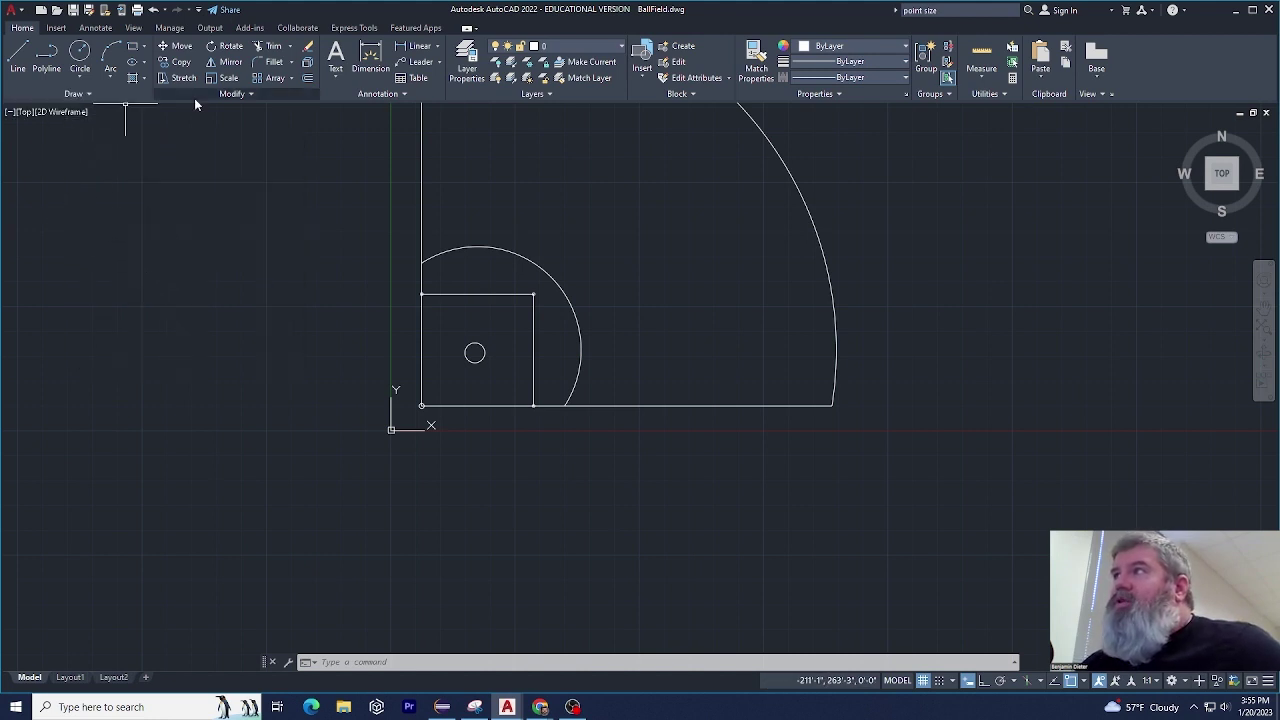
Try moving the small circle from its centre, then cancel and undo.
{"action": "left_click", "coordinate": [179, 50]}
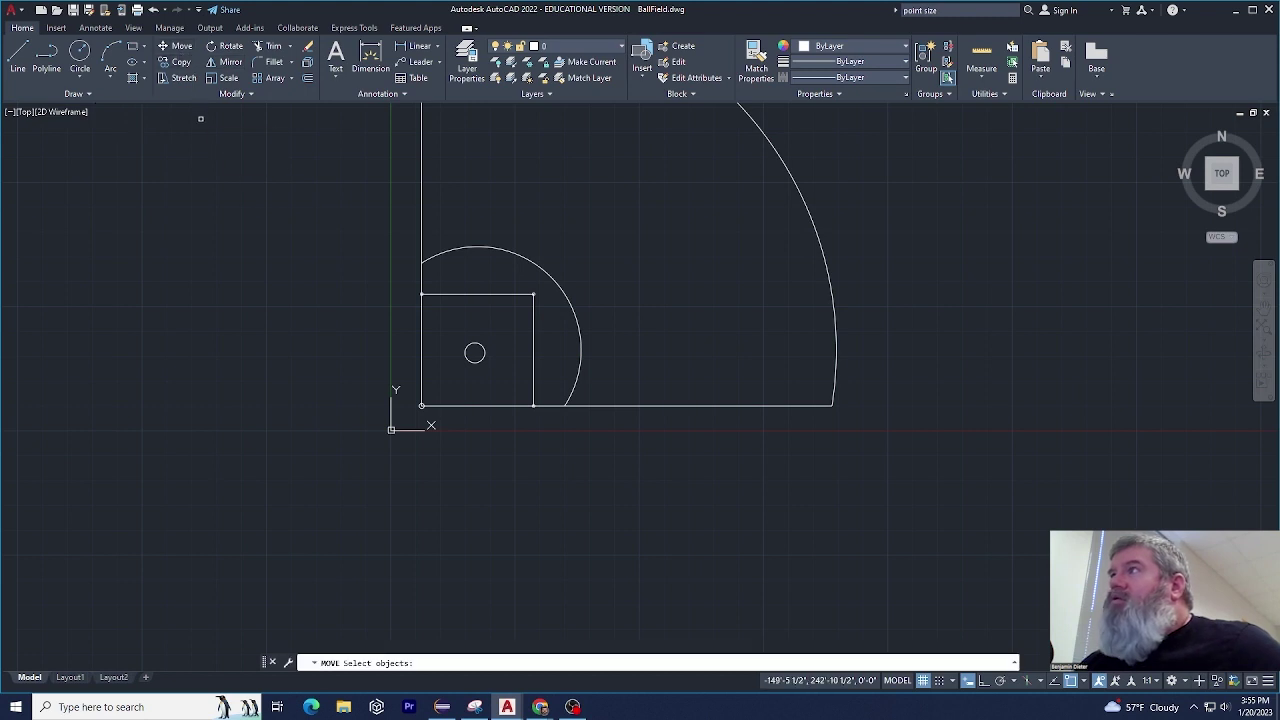
{"action": "left_click", "coordinate": [474, 352]}
{"action": "key", "text": "Return"}
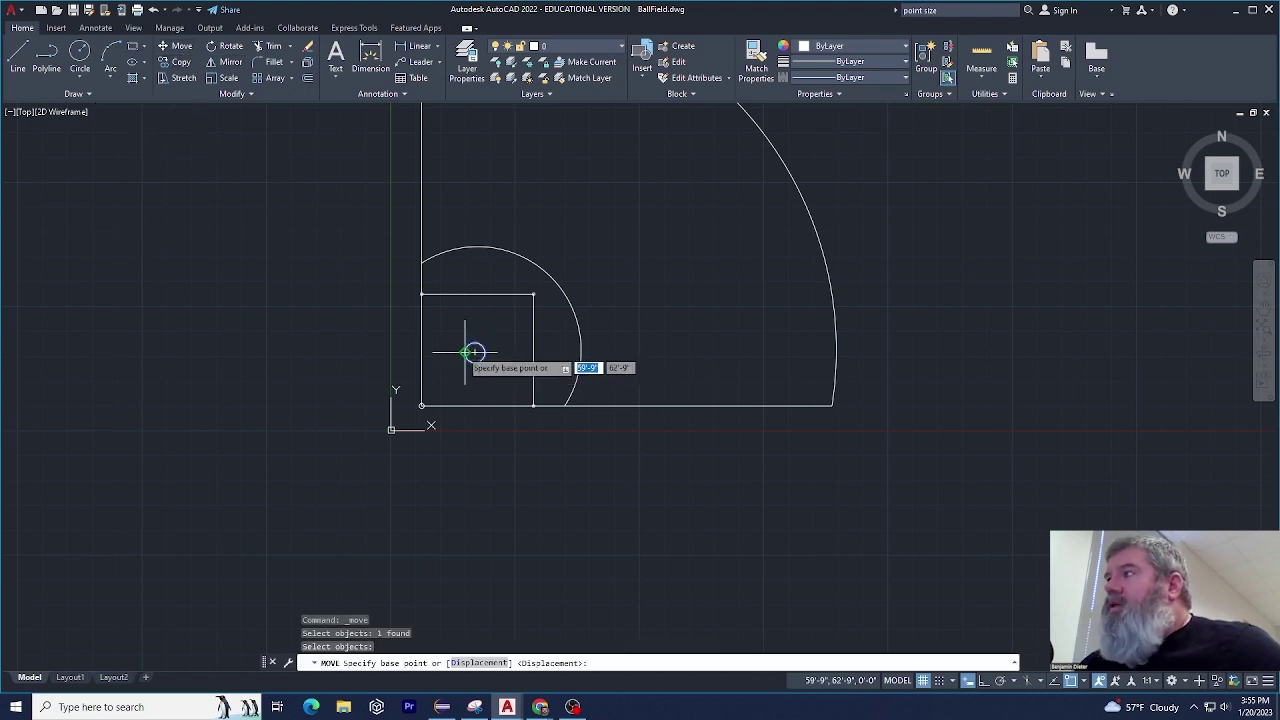
{"action": "left_click", "coordinate": [474, 352]}
{"action": "key", "text": "Escape"}
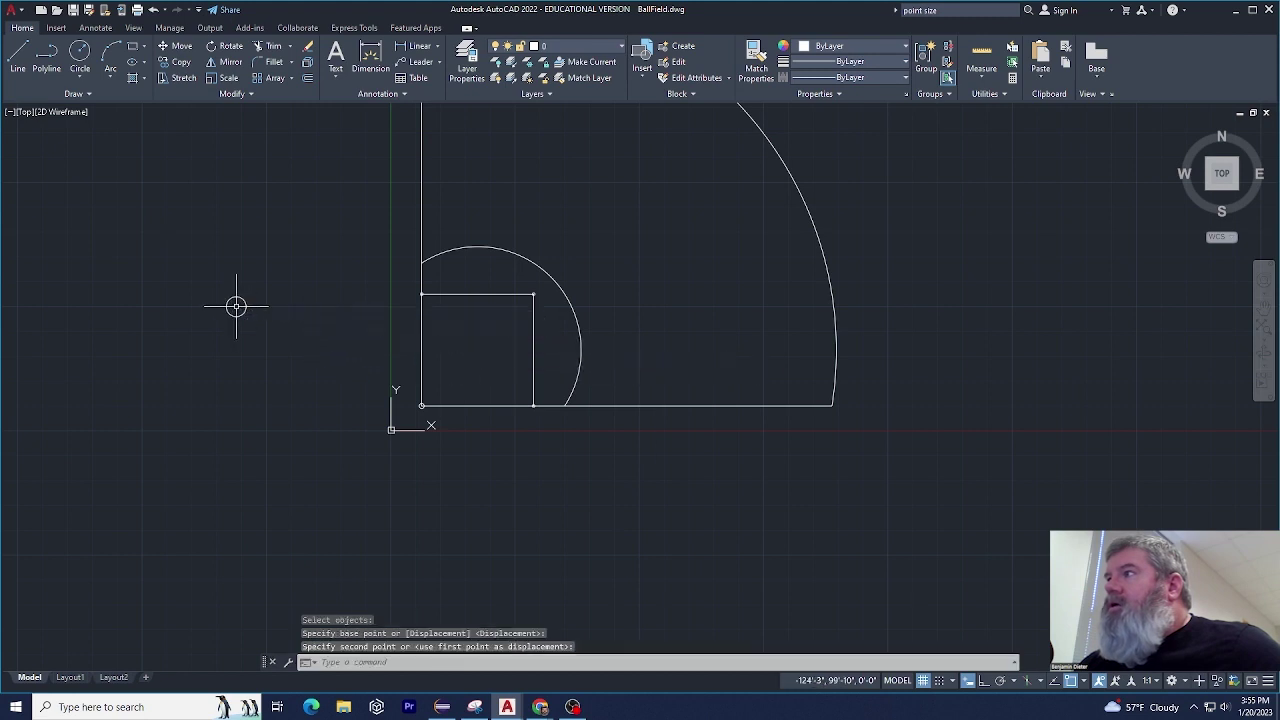
{"action": "key", "text": "Escape"}
{"action": "key", "text": "Escape"}
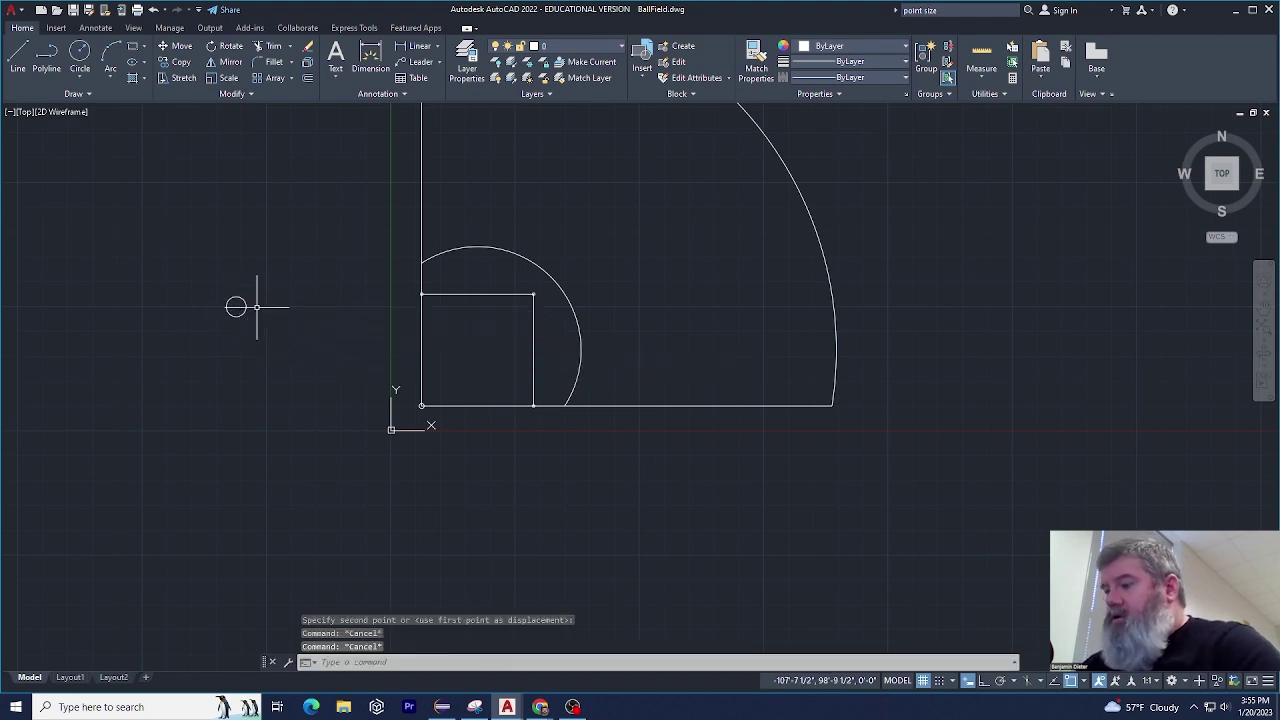
{"action": "key", "text": "ctrl+z"}
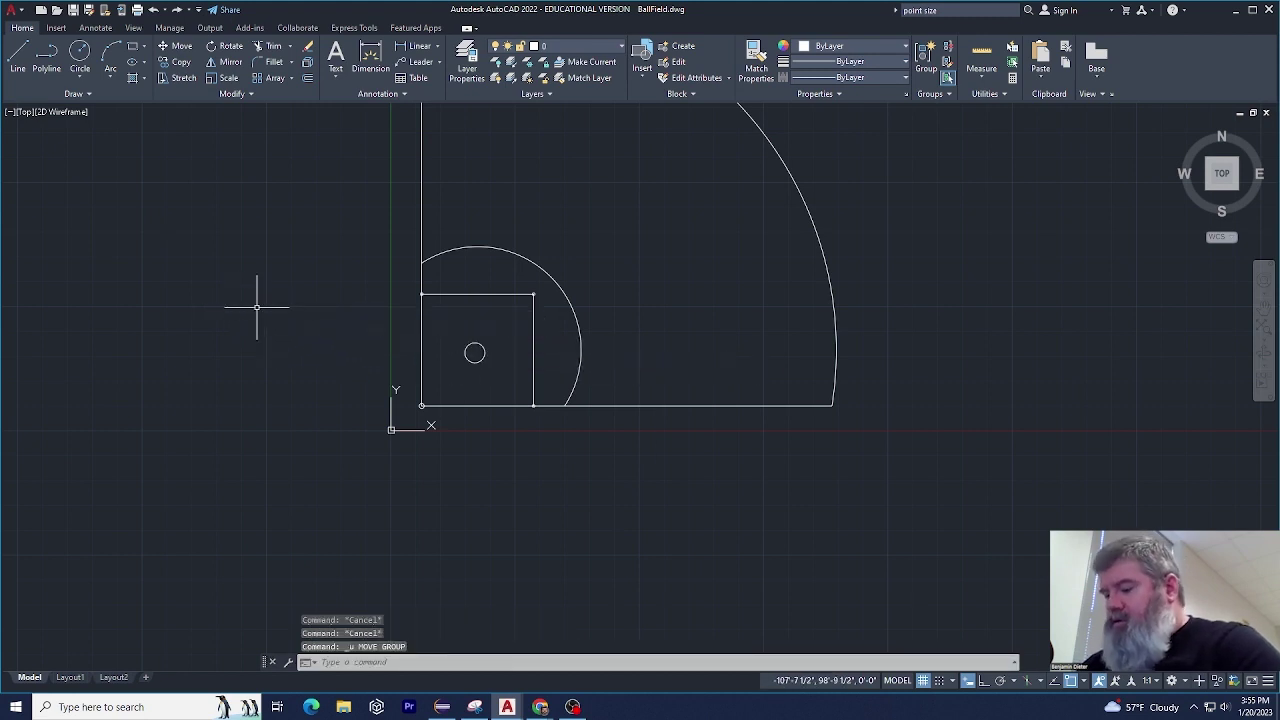
Copy the small circle up-left of the original, then undo the copy.
{"action": "left_click", "coordinate": [172, 62]}
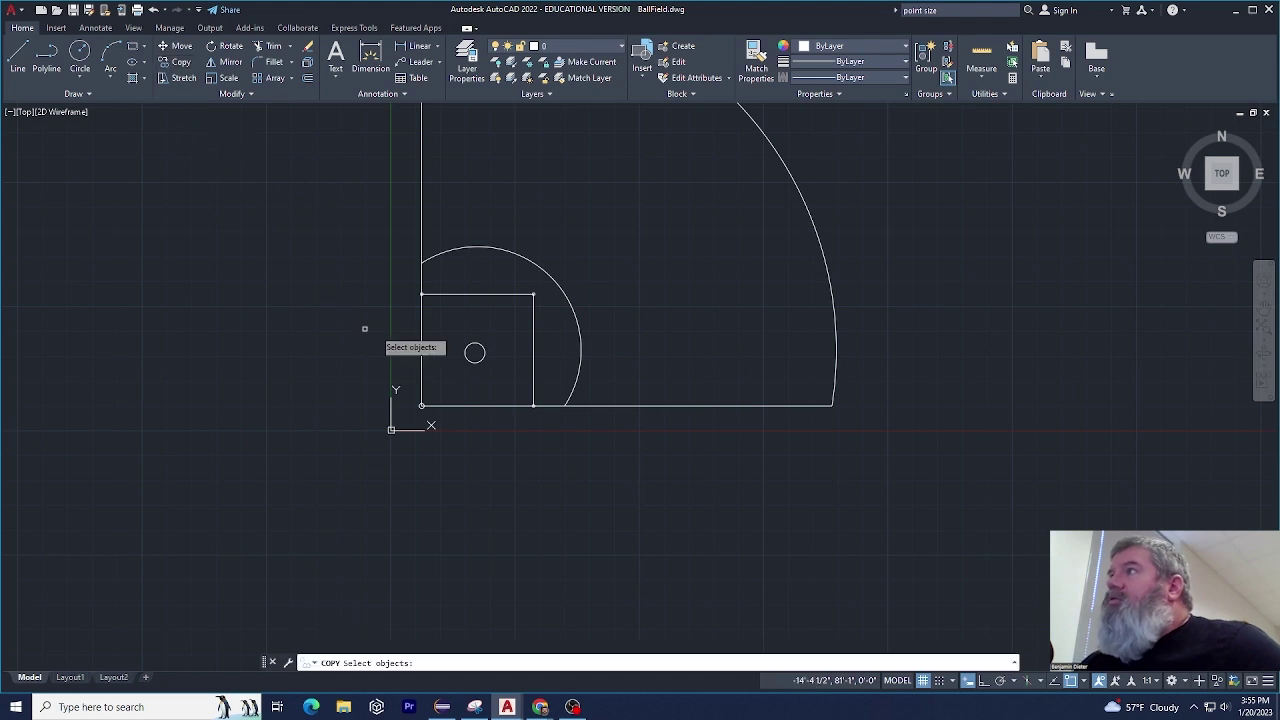
{"action": "left_click", "coordinate": [474, 352]}
{"action": "key", "text": "Return"}
{"action": "left_click", "coordinate": [474, 351]}
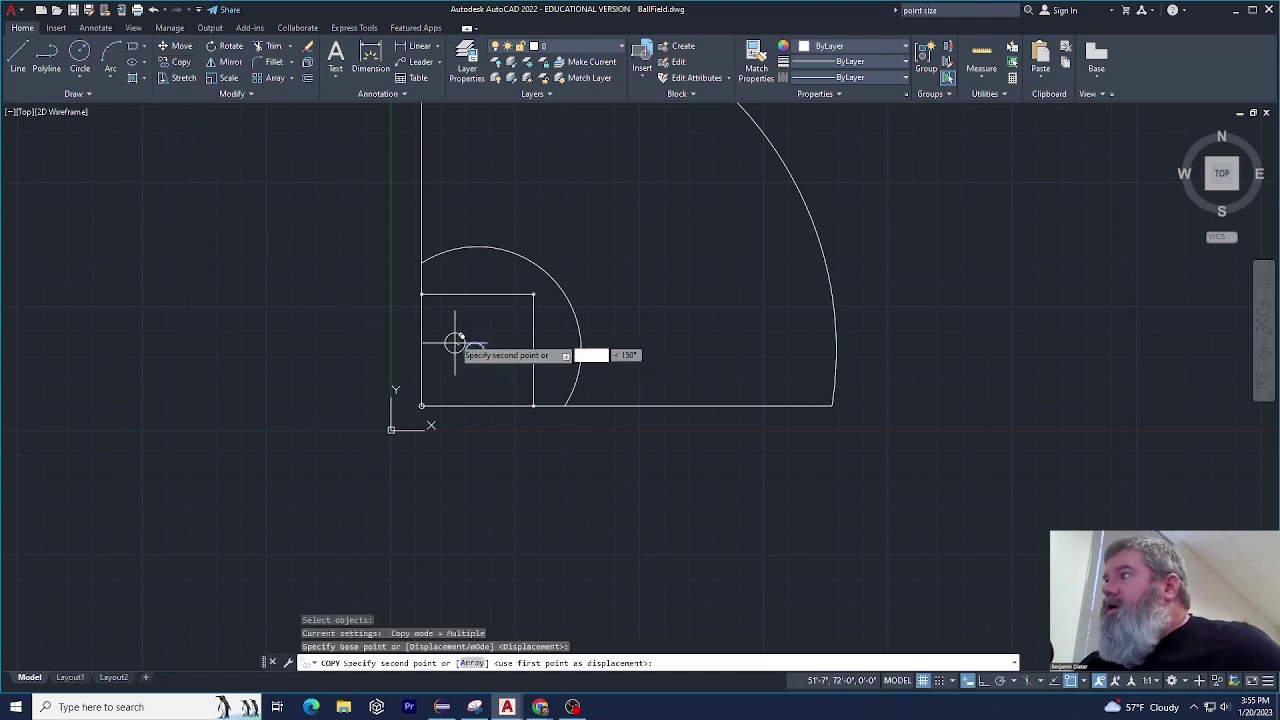
{"action": "left_click", "coordinate": [454, 339]}
{"action": "key", "text": "Escape"}
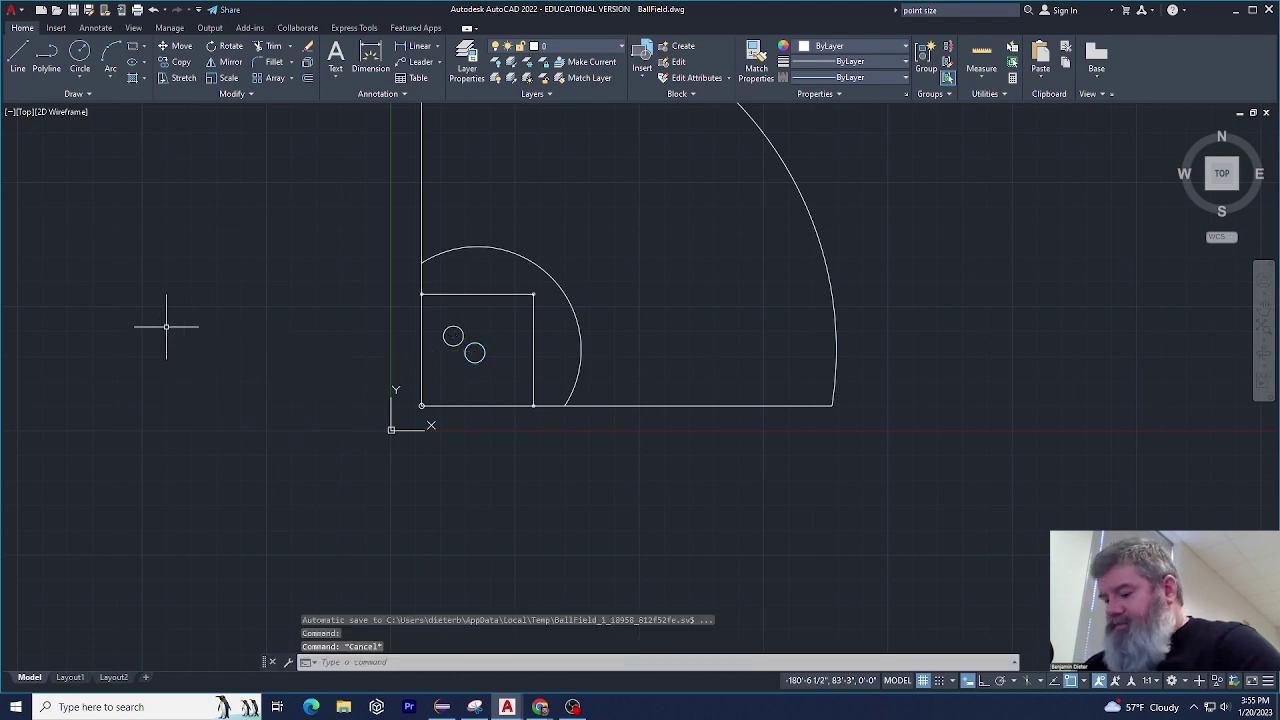
{"action": "key", "text": "ctrl+z"}
Stretch the rectangle's left edge up and left, then undo it.
{"action": "left_click", "coordinate": [180, 78]}
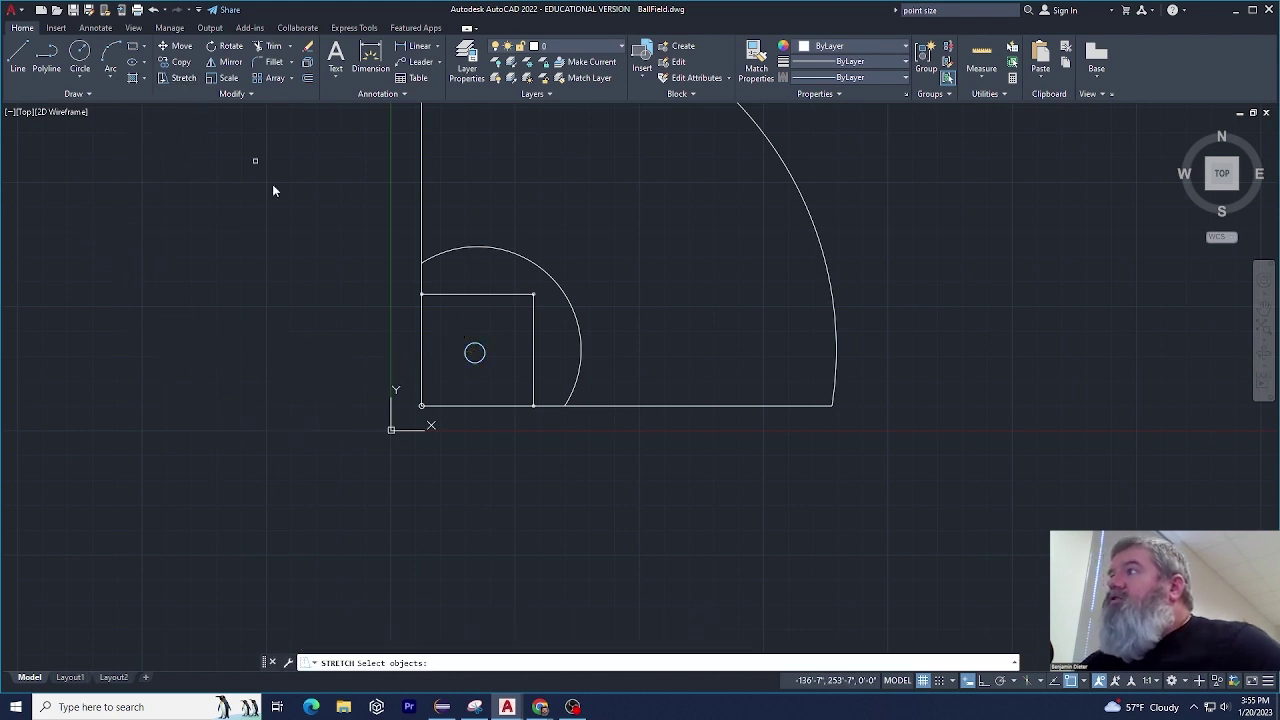
{"action": "left_click", "coordinate": [420, 330]}
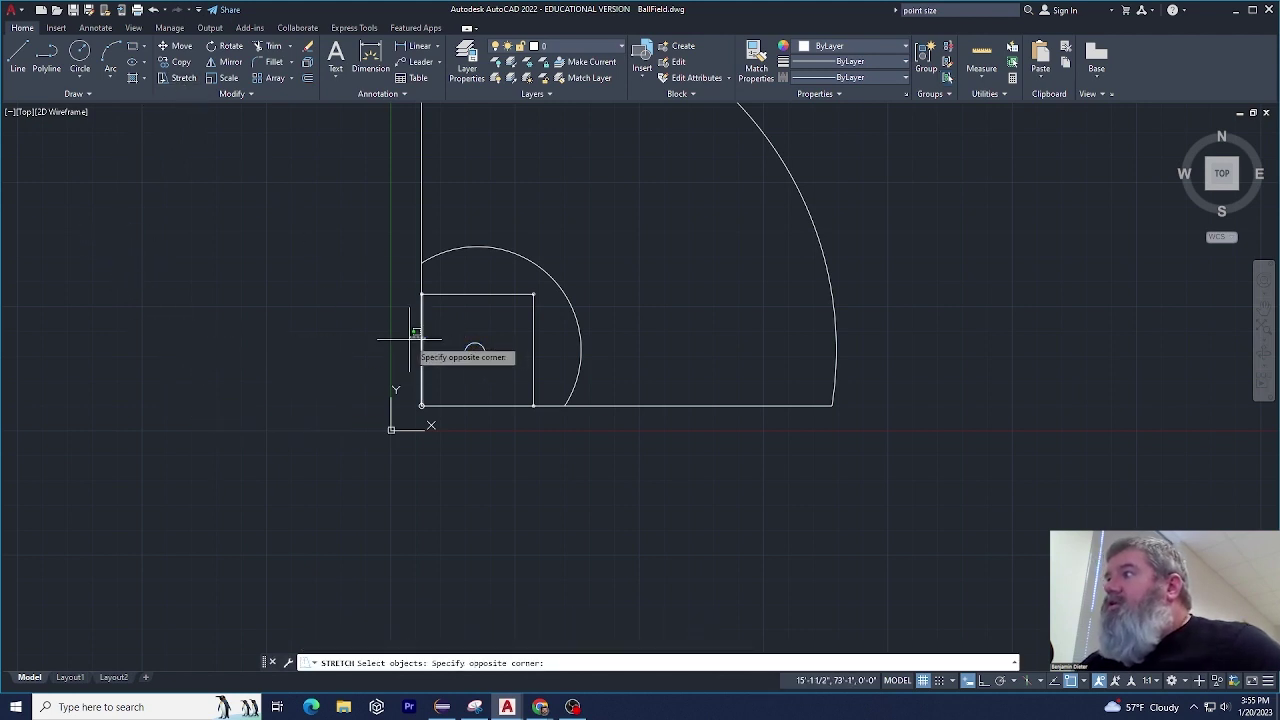
{"action": "left_click", "coordinate": [410, 338]}
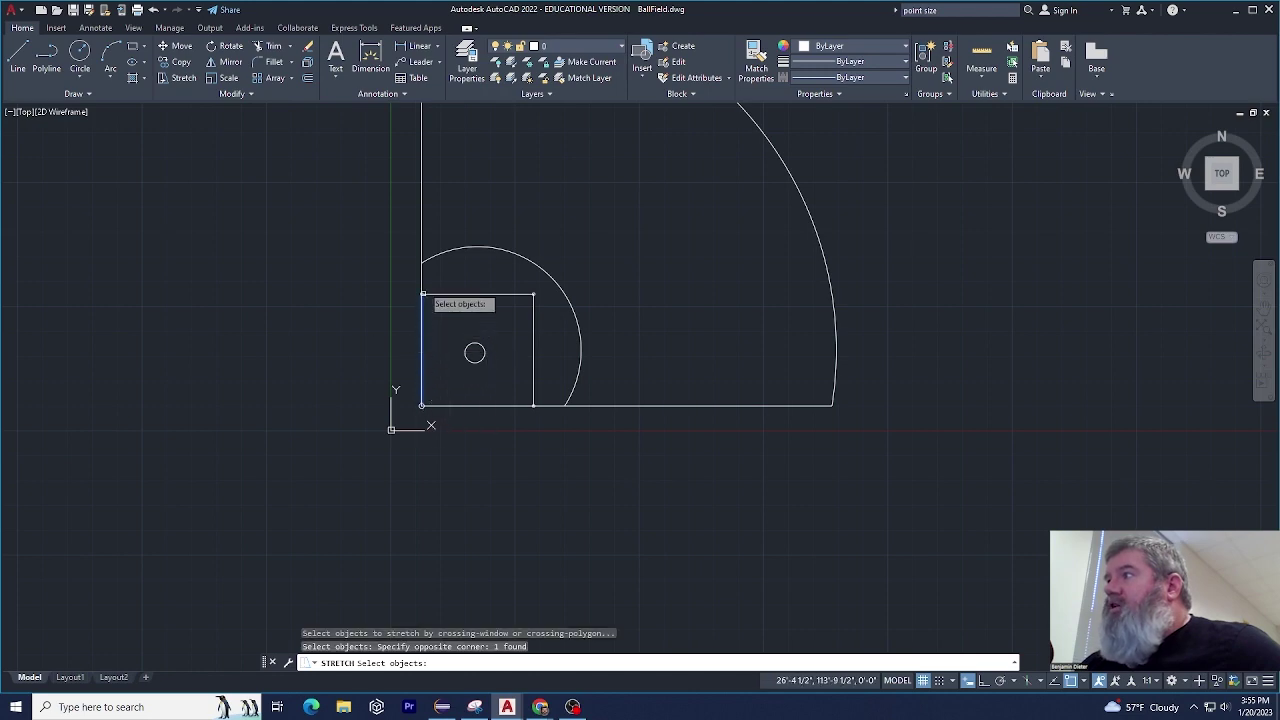
{"action": "key", "text": "Return"}
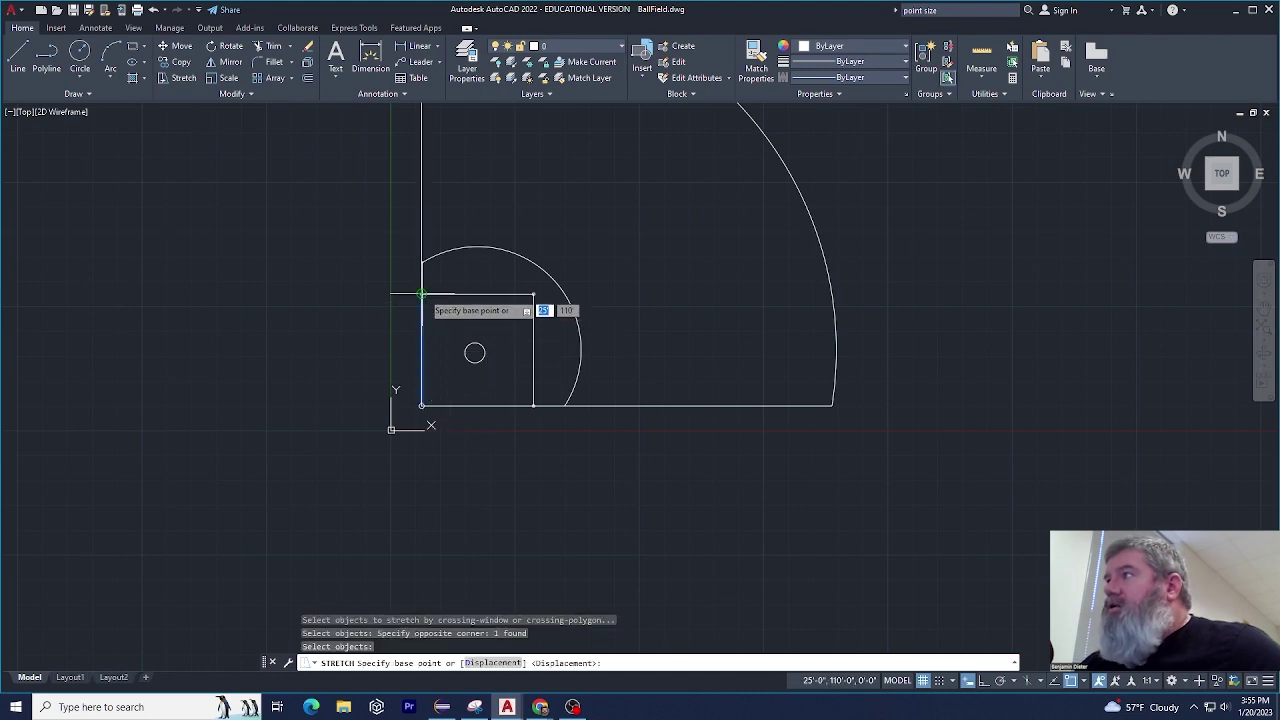
{"action": "left_click", "coordinate": [422, 295]}
{"action": "left_click", "coordinate": [322, 243]}
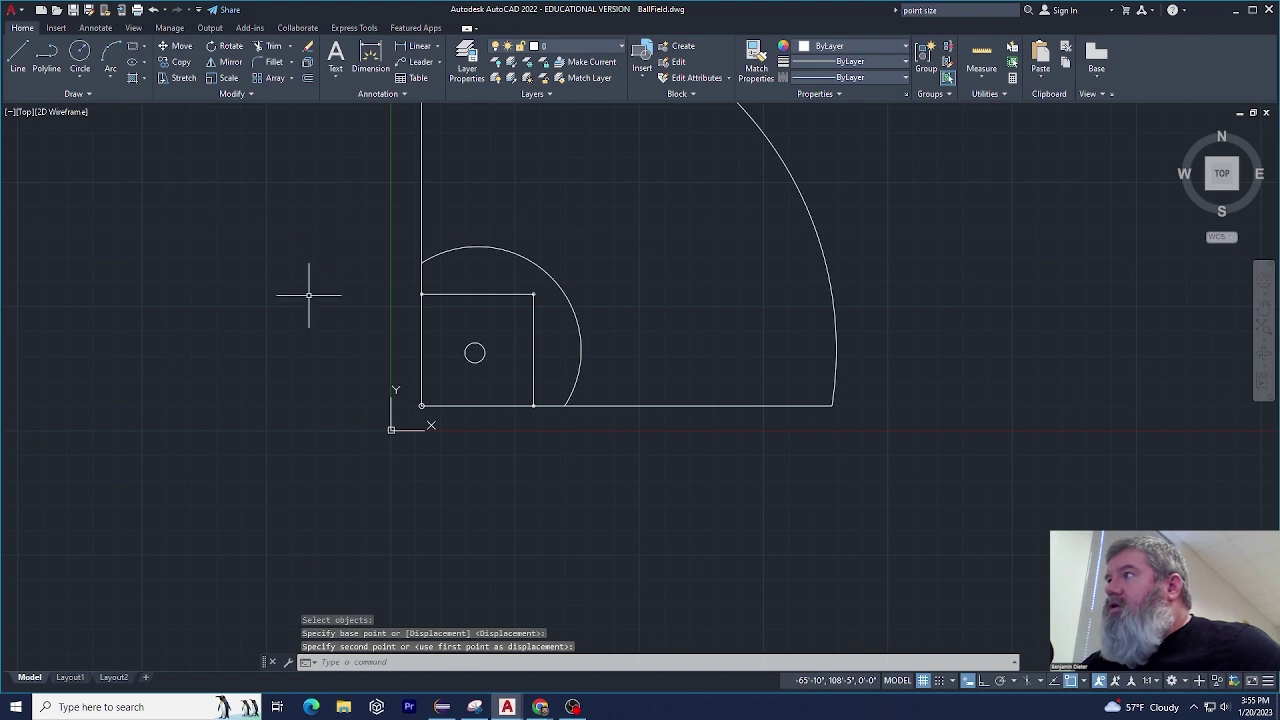
{"action": "key", "text": "ctrl+z"}
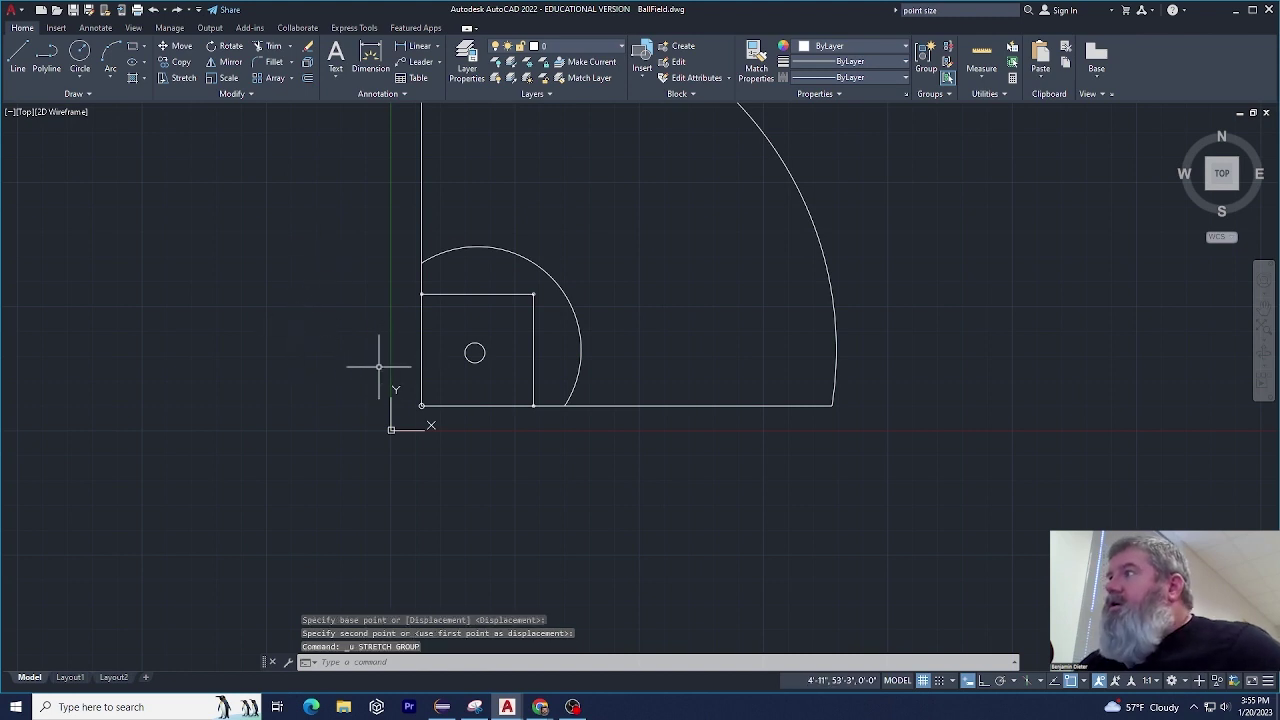
Stretch the small circle left of the field, undo it back inside the square, and zoom out.
{"action": "left_click", "coordinate": [482, 349]}
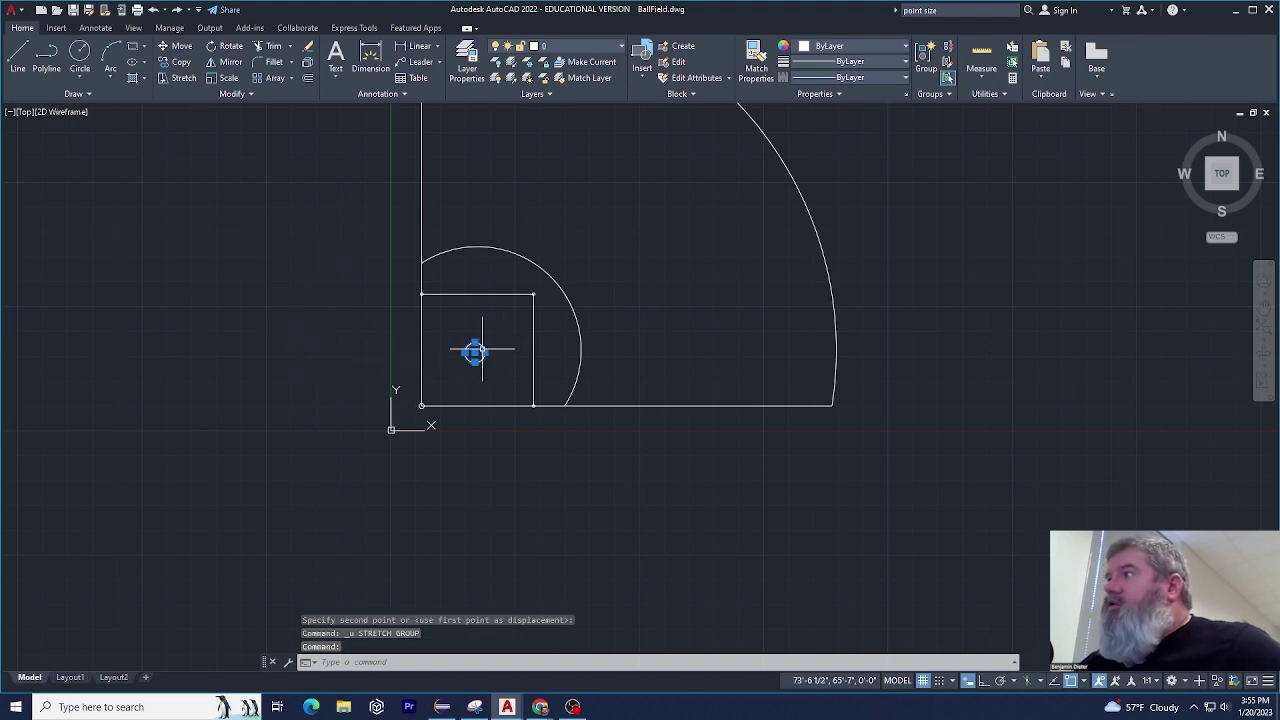
{"action": "left_click", "coordinate": [184, 76]}
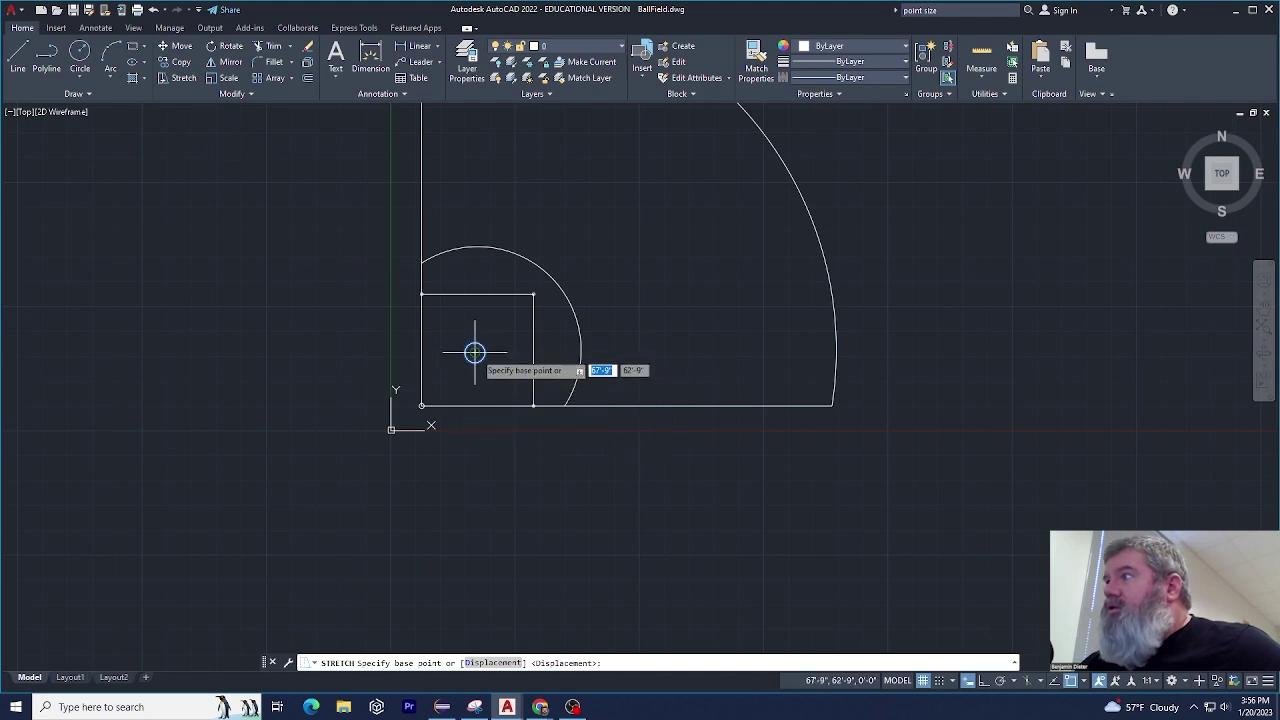
{"action": "left_click", "coordinate": [474, 352]}
{"action": "left_click", "coordinate": [365, 337]}
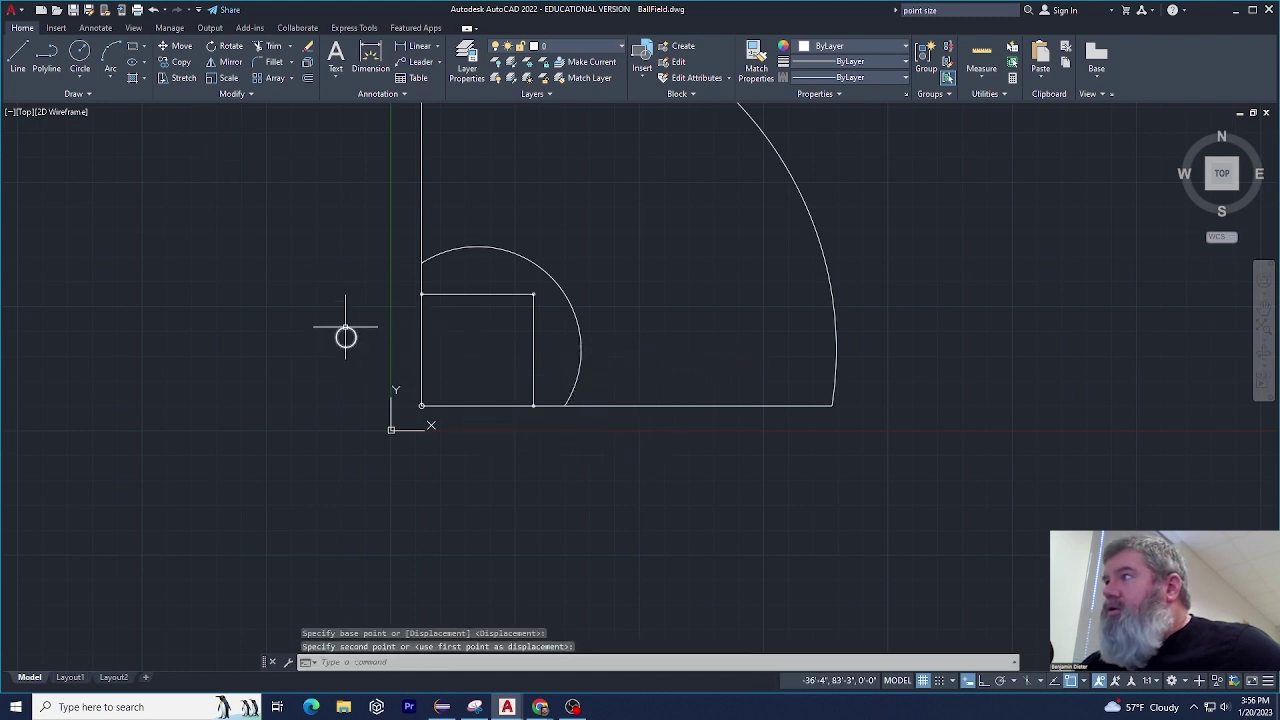
{"action": "left_click", "coordinate": [346, 335]}
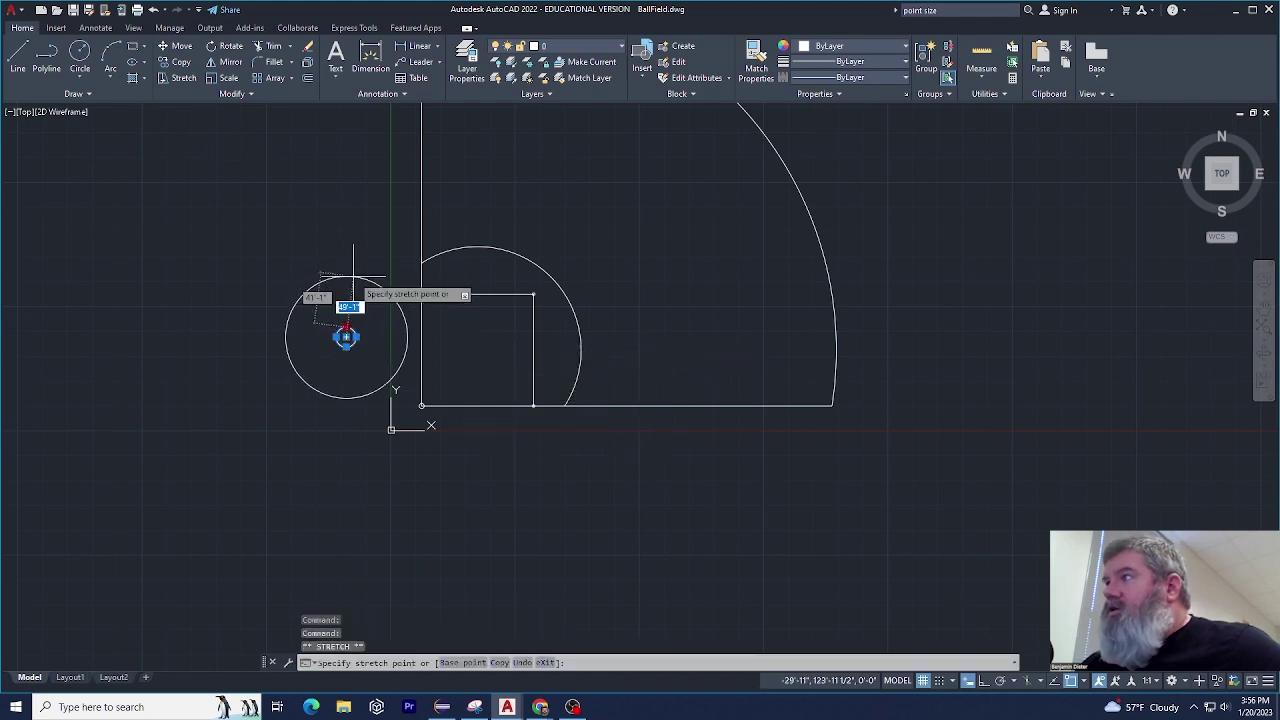
{"action": "key", "text": "Escape"}
{"action": "key", "text": "Escape"}
{"action": "key", "text": "ctrl+z"}
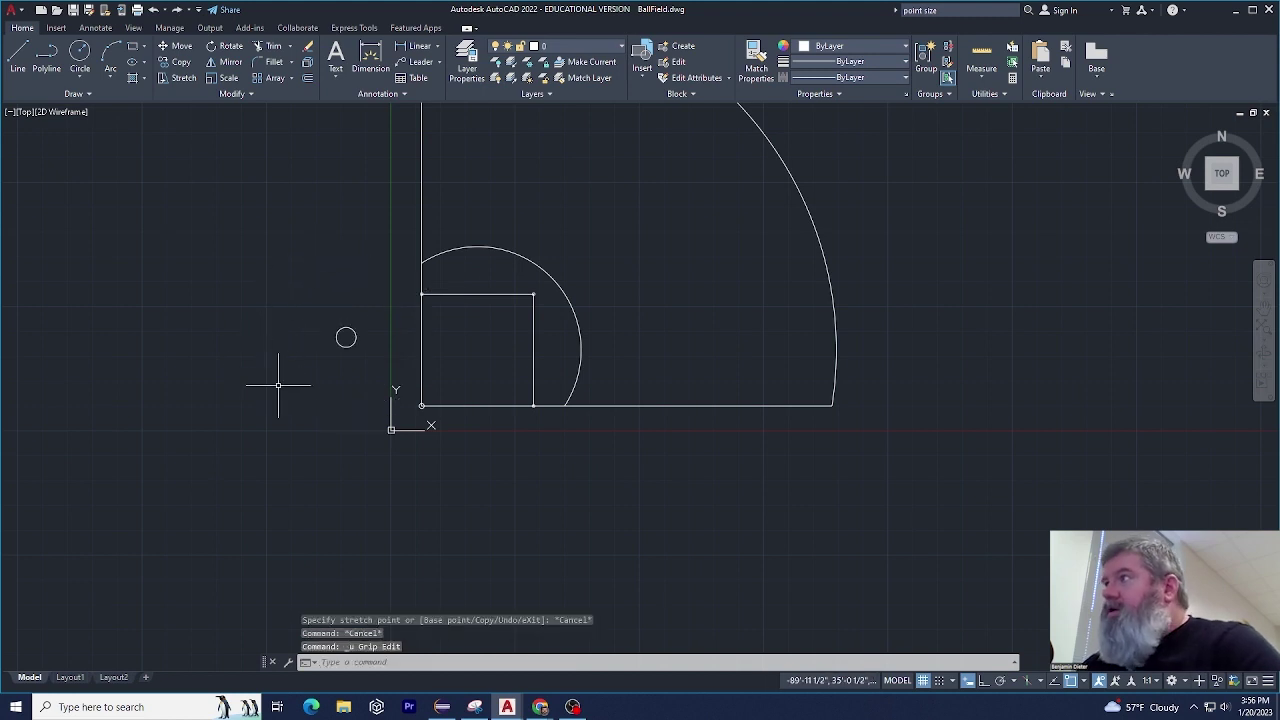
{"action": "key", "text": "ctrl+z"}
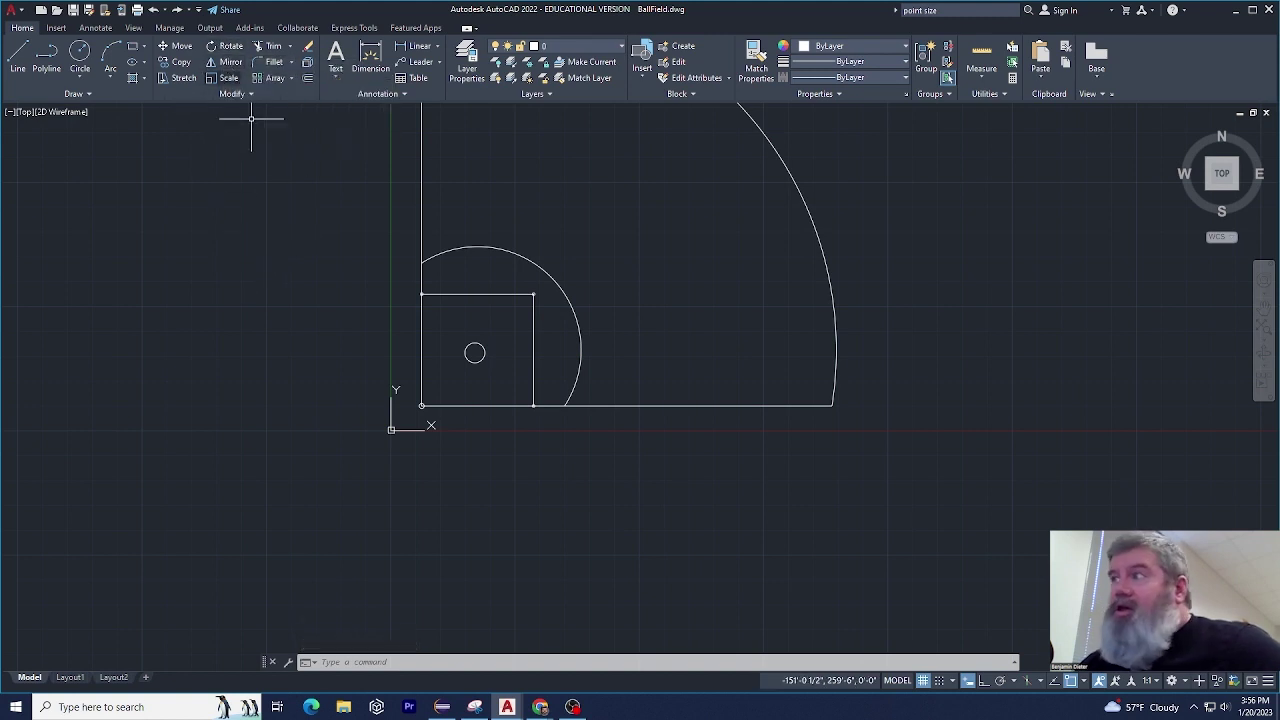
{"action": "scroll", "coordinate": [463, 375], "scroll_direction": "down", "scroll_amount": 2}
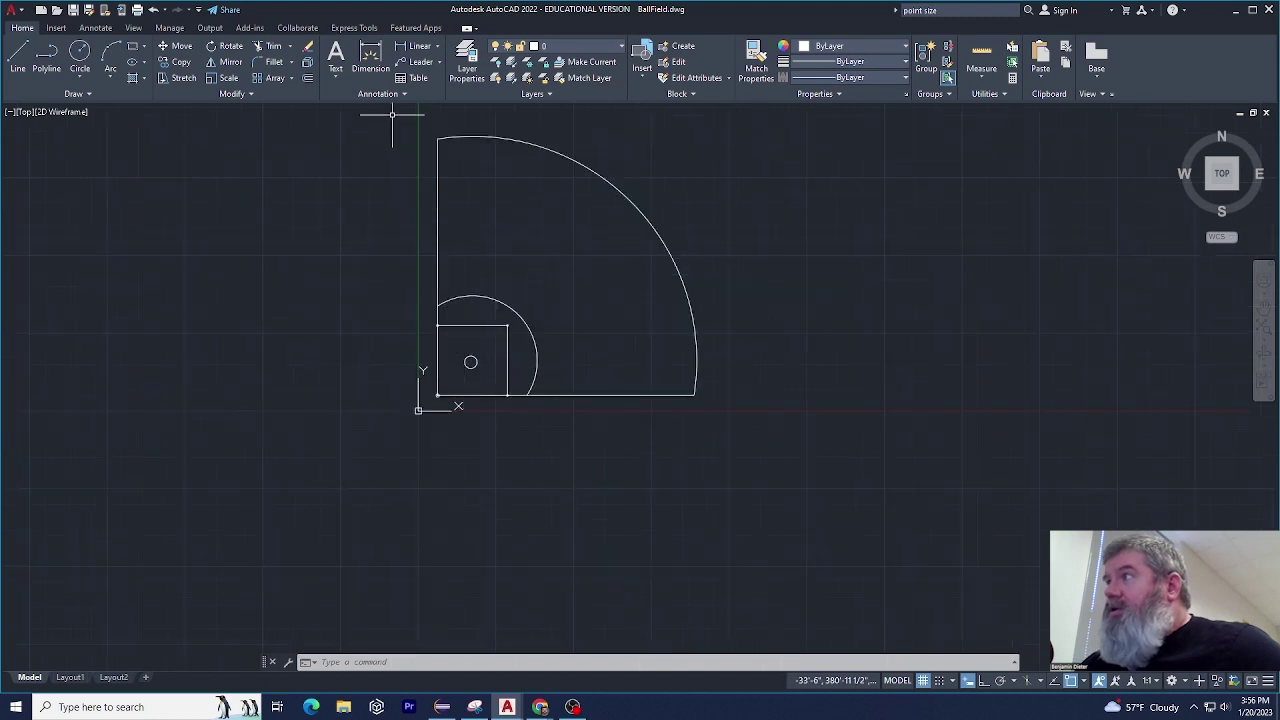
{"action": "left_click", "coordinate": [392, 114]}
{"action": "left_click", "coordinate": [760, 480]}
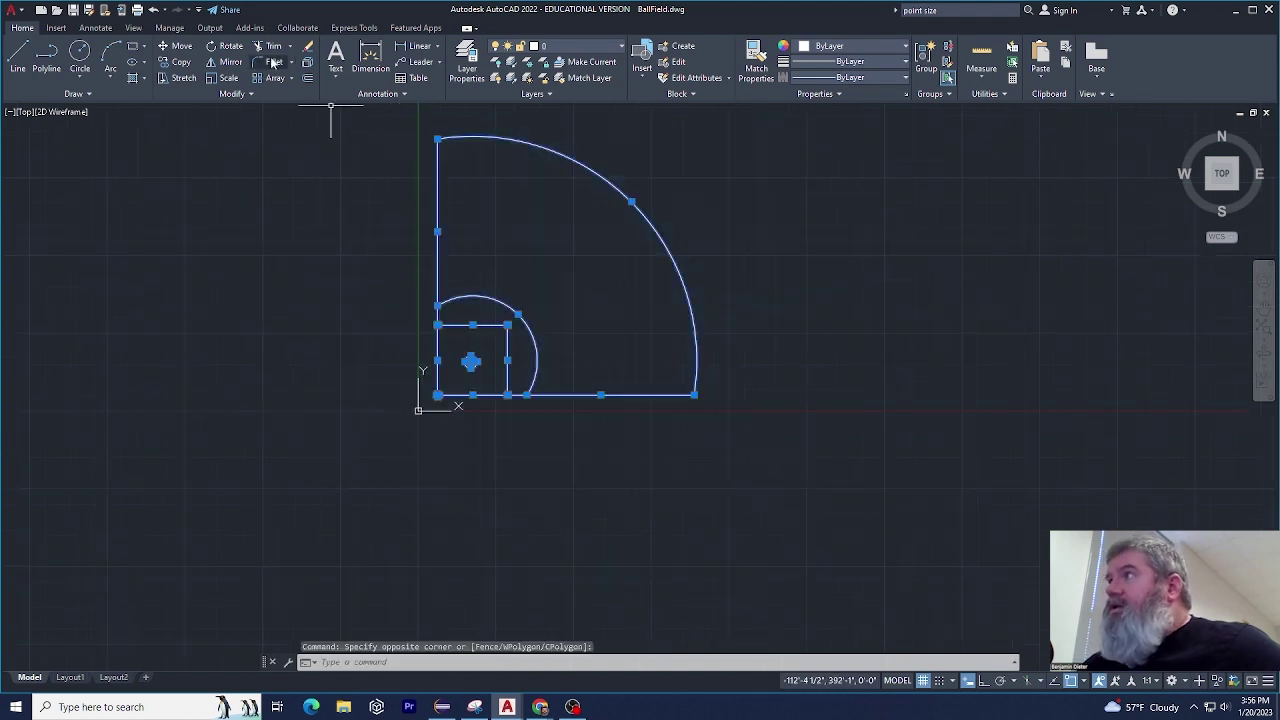
{"action": "left_click", "coordinate": [224, 62]}
{"action": "key", "text": "Return"}
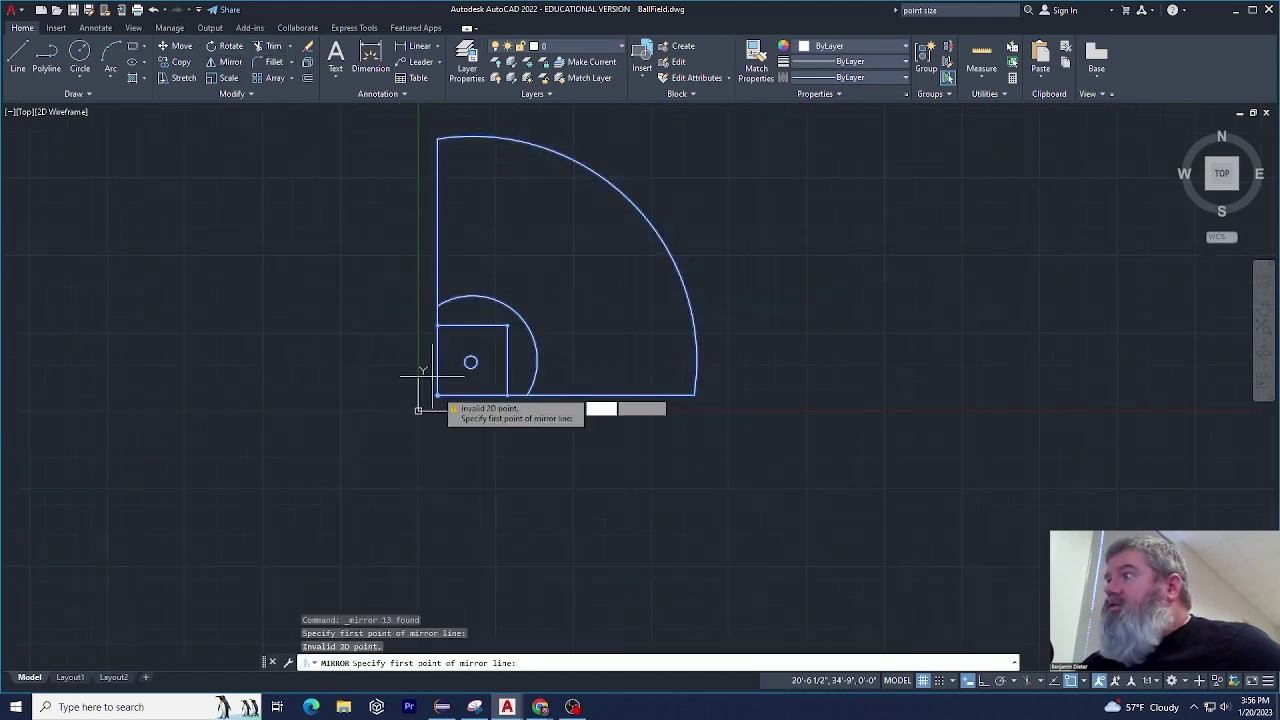
{"action": "left_click", "coordinate": [439, 395]}
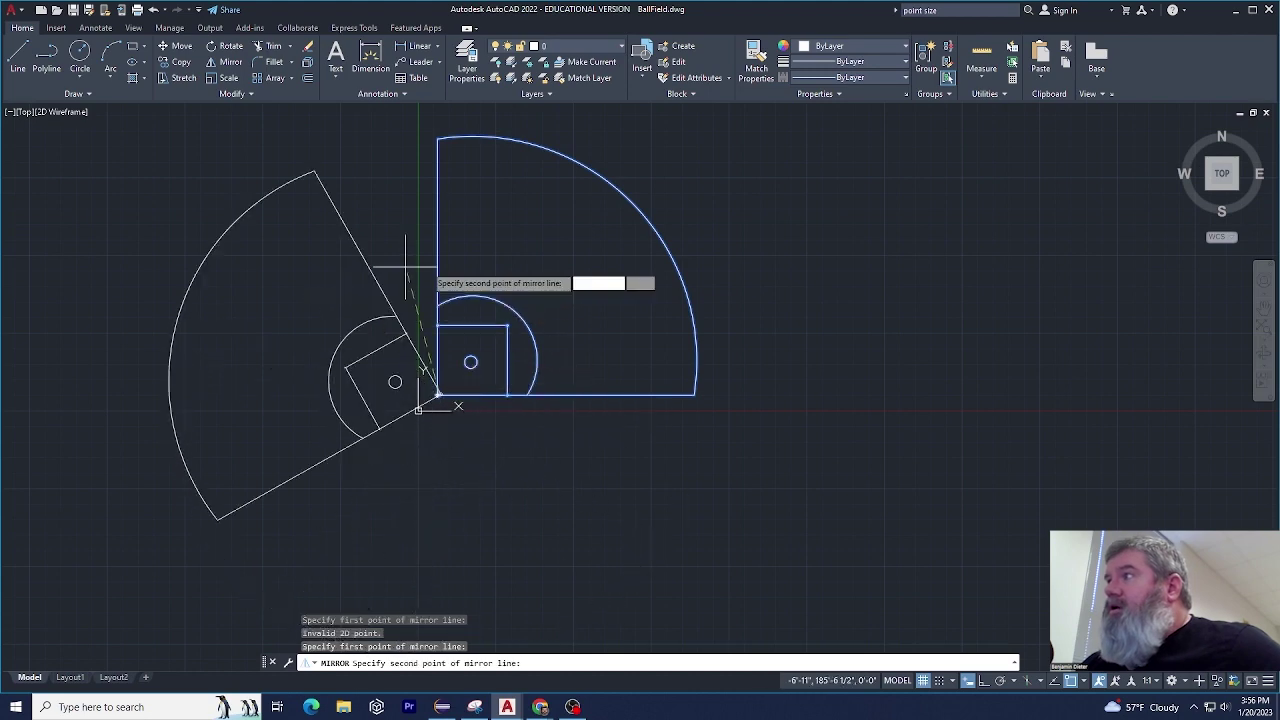
{"action": "left_click", "coordinate": [441, 182]}
{"action": "key", "text": "Escape"}
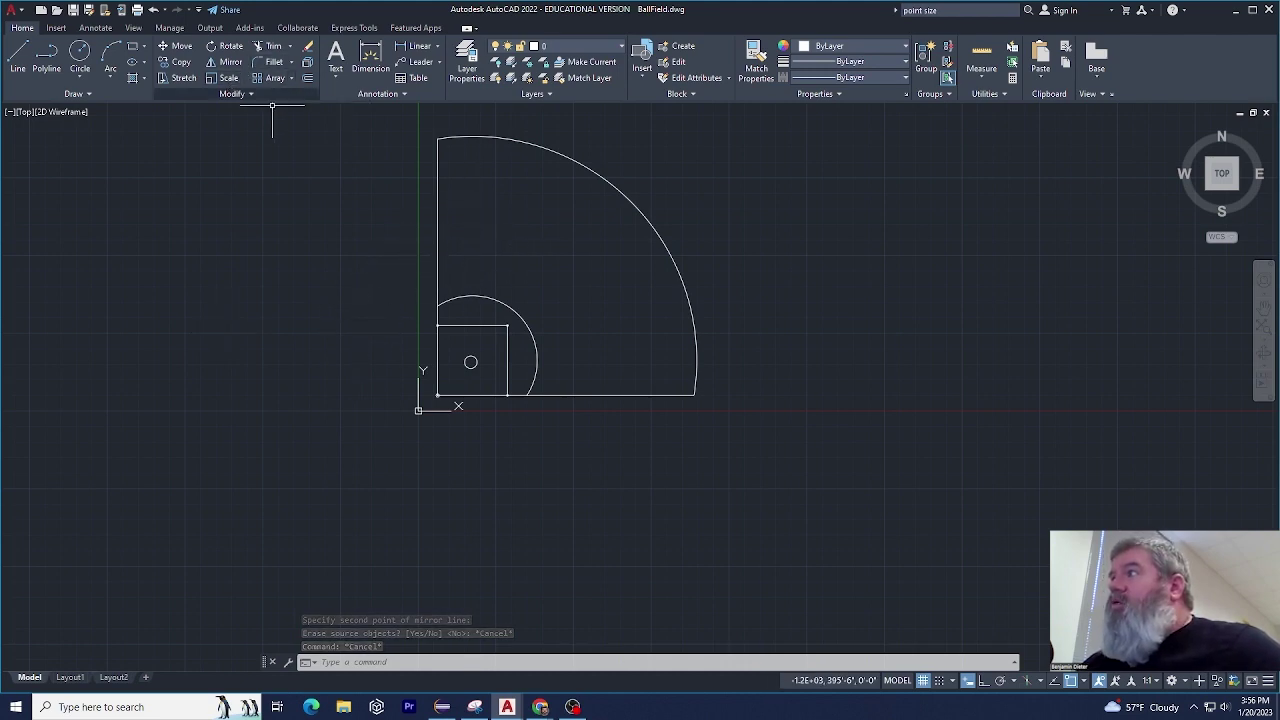
{"action": "left_click", "coordinate": [404, 122]}
{"action": "left_click", "coordinate": [750, 463]}
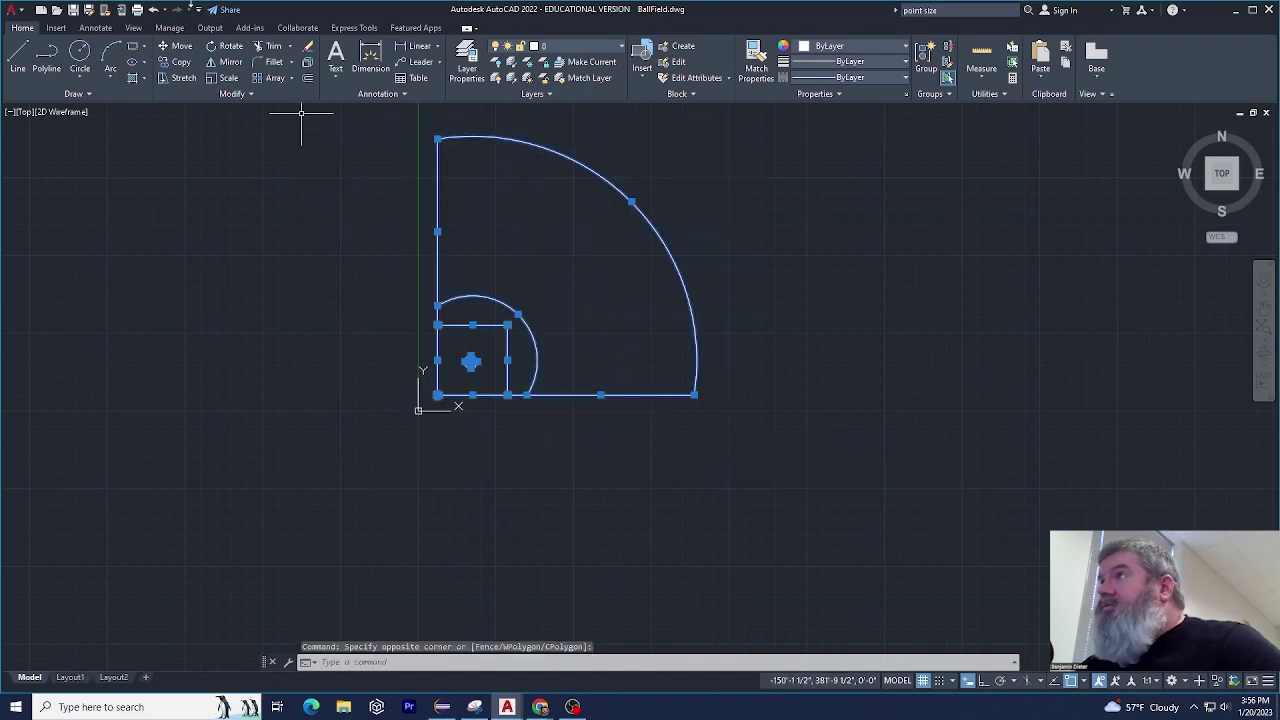
{"action": "left_click", "coordinate": [227, 78]}
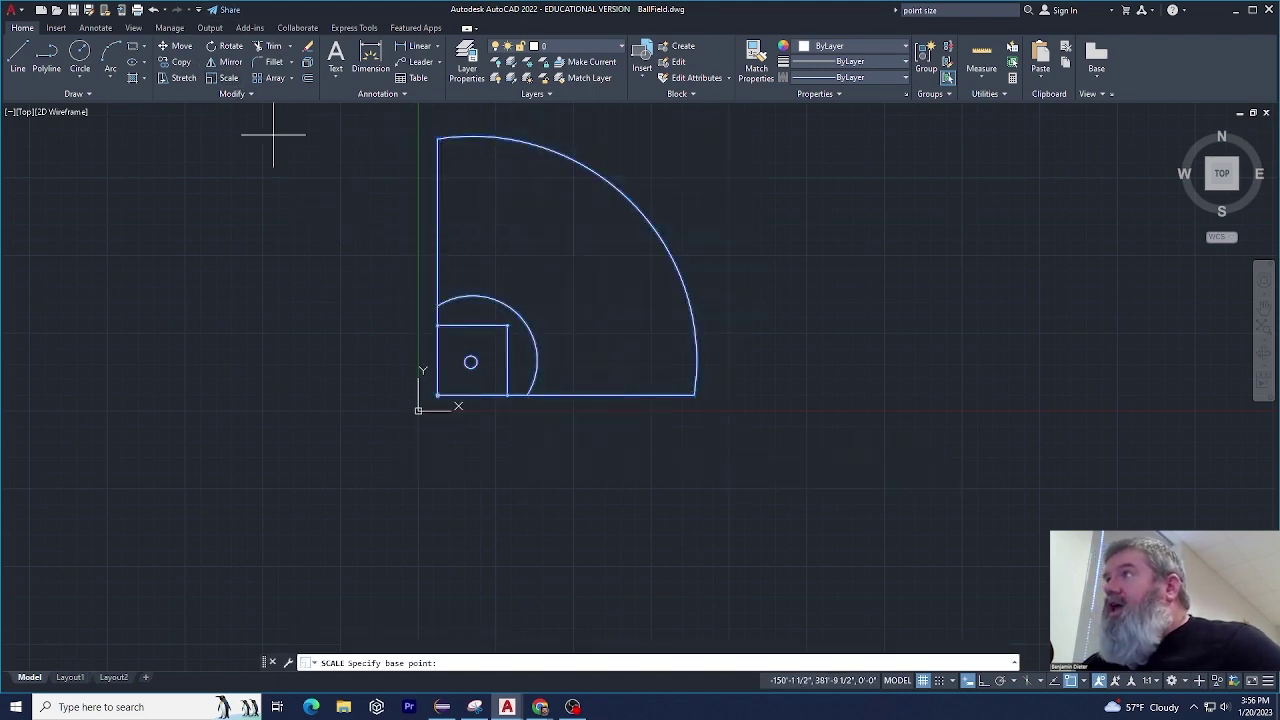
{"action": "left_click", "coordinate": [437, 395]}
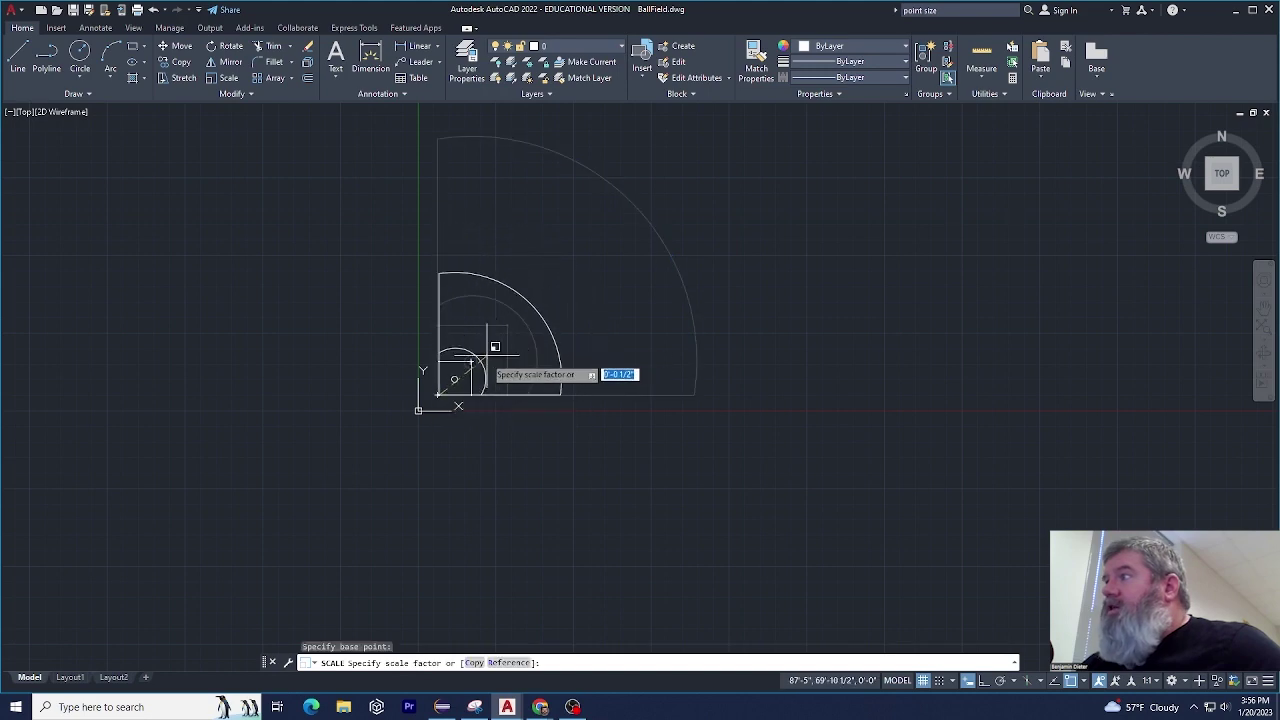
{"action": "left_click", "coordinate": [484, 352]}
{"action": "key", "text": "ctrl+z"}
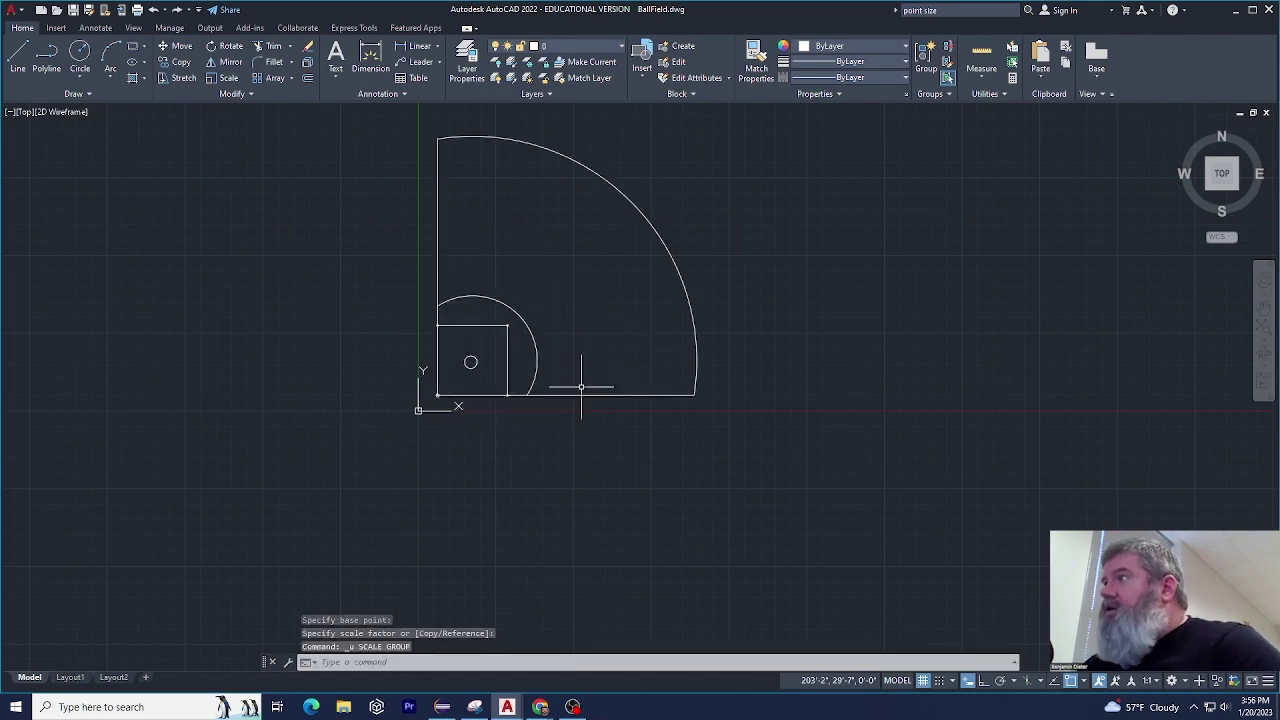
{"action": "left_click", "coordinate": [292, 47]}
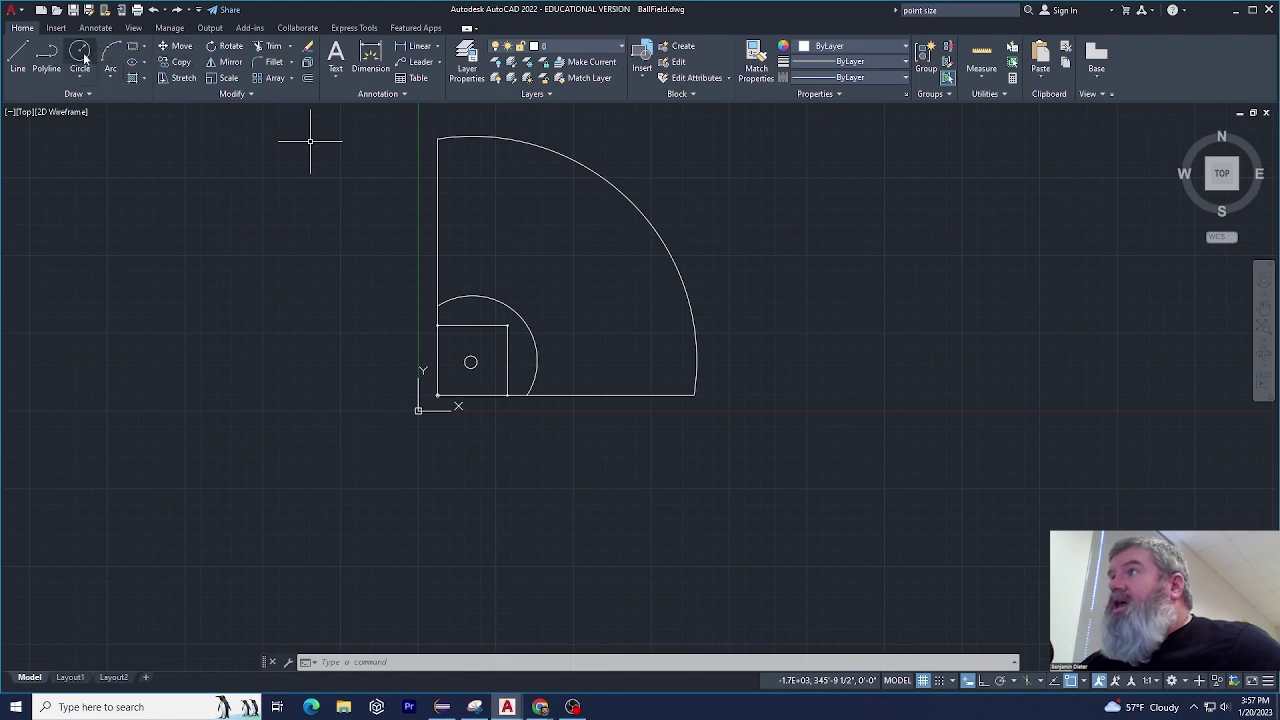
{"action": "left_click", "coordinate": [46, 55]}
{"action": "left_click", "coordinate": [89, 191]}
{"action": "left_click", "coordinate": [220, 193]}
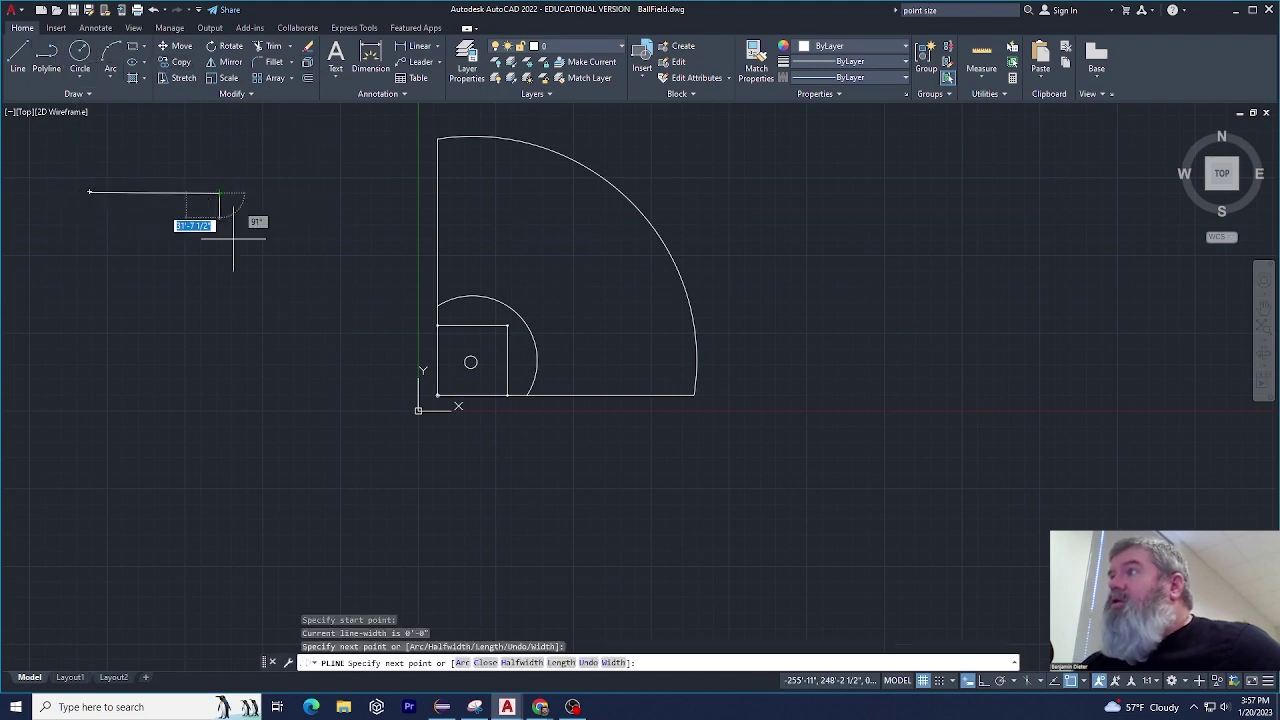
{"action": "left_click", "coordinate": [283, 347]}
{"action": "left_click", "coordinate": [231, 400]}
{"action": "left_click", "coordinate": [157, 408]}
{"action": "left_click", "coordinate": [97, 384]}
{"action": "left_click", "coordinate": [46, 218]}
{"action": "left_click", "coordinate": [89, 191]}
{"action": "key", "text": "Escape"}
{"action": "left_click", "coordinate": [195, 399]}
{"action": "left_click", "coordinate": [189, 415]}
{"action": "left_click", "coordinate": [186, 366]}
{"action": "key", "text": "Escape"}
{"action": "key", "text": "Escape"}
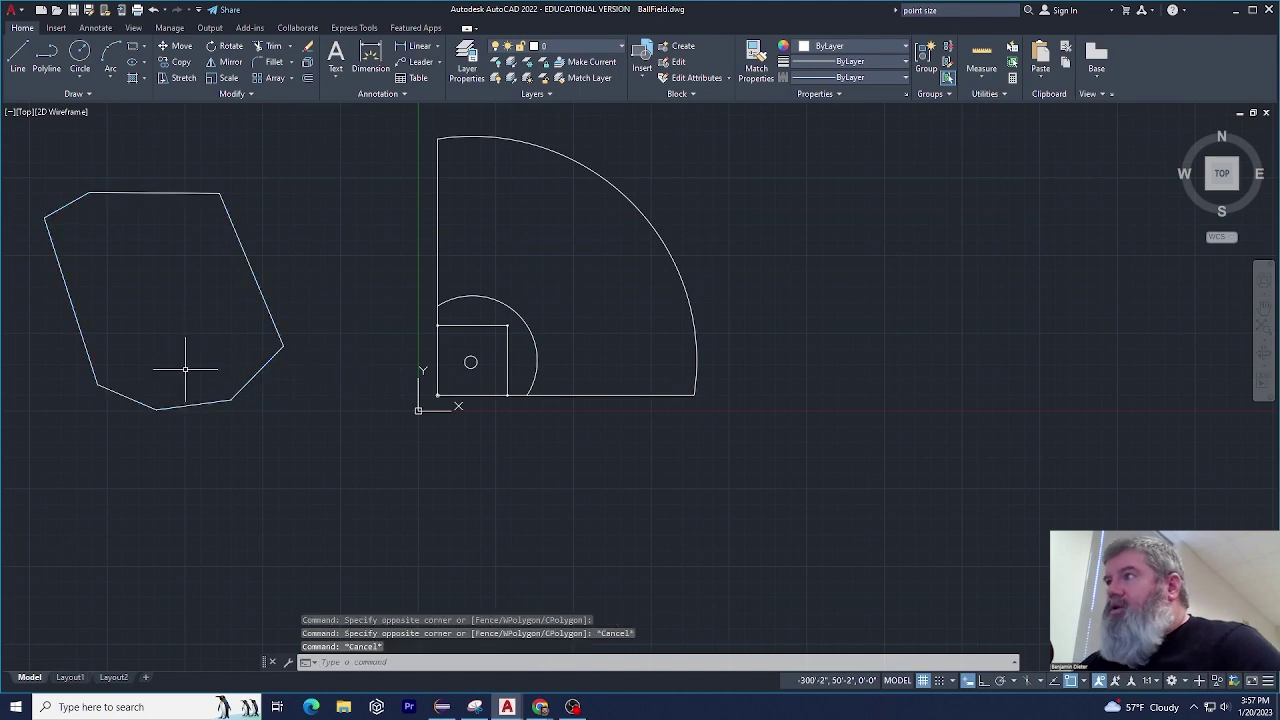
{"action": "left_click", "coordinate": [186, 392]}
{"action": "left_click", "coordinate": [163, 430]}
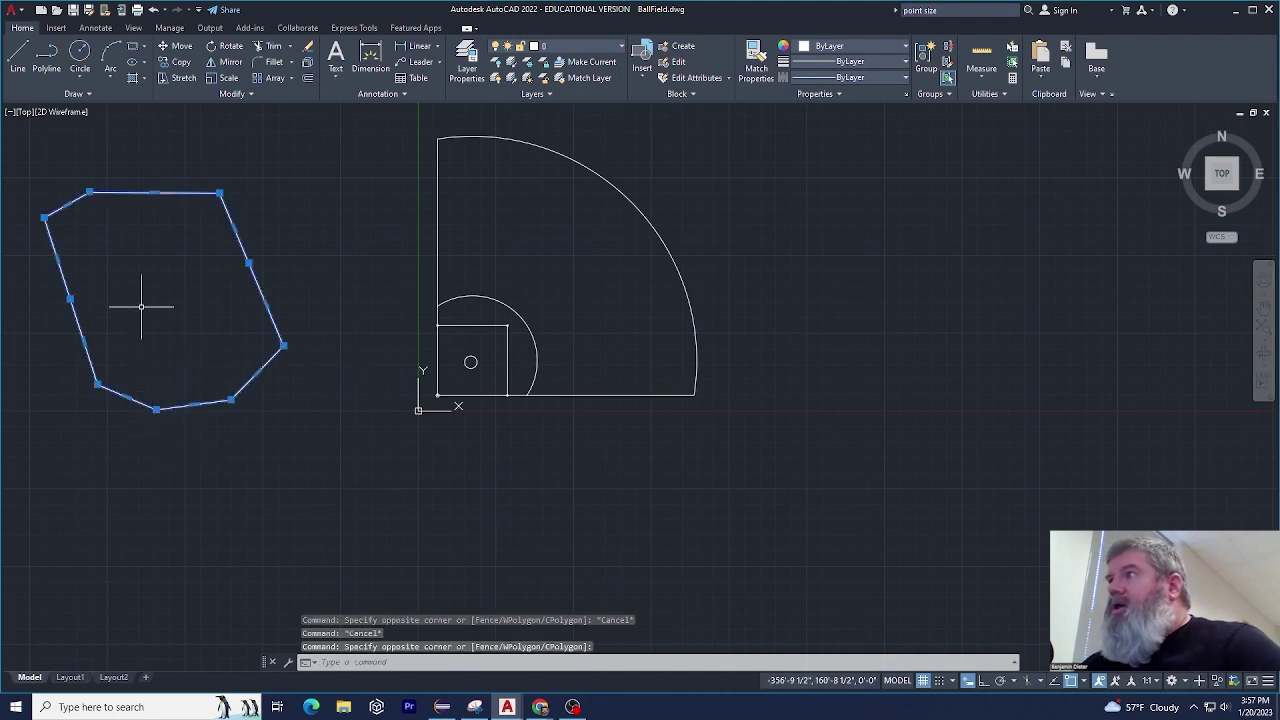
{"action": "left_click", "coordinate": [306, 64]}
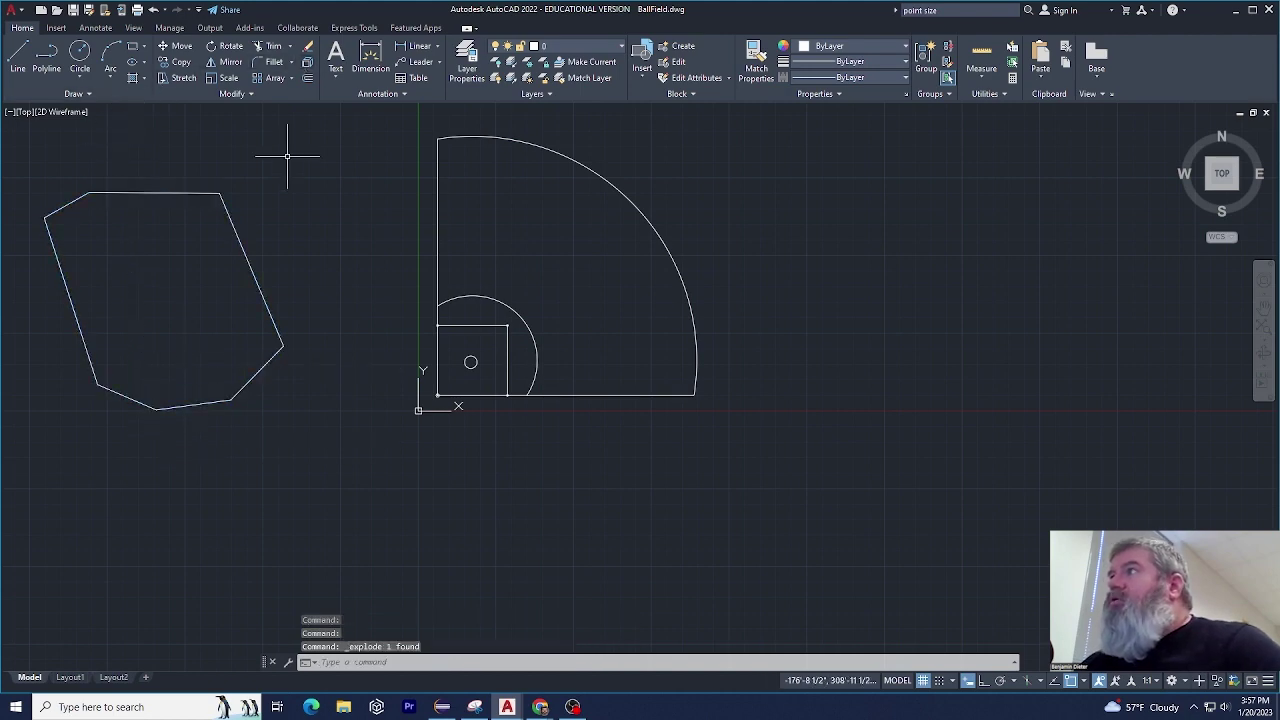
{"action": "left_click", "coordinate": [212, 387]}
{"action": "left_click", "coordinate": [188, 431]}
{"action": "key", "text": "Delete"}
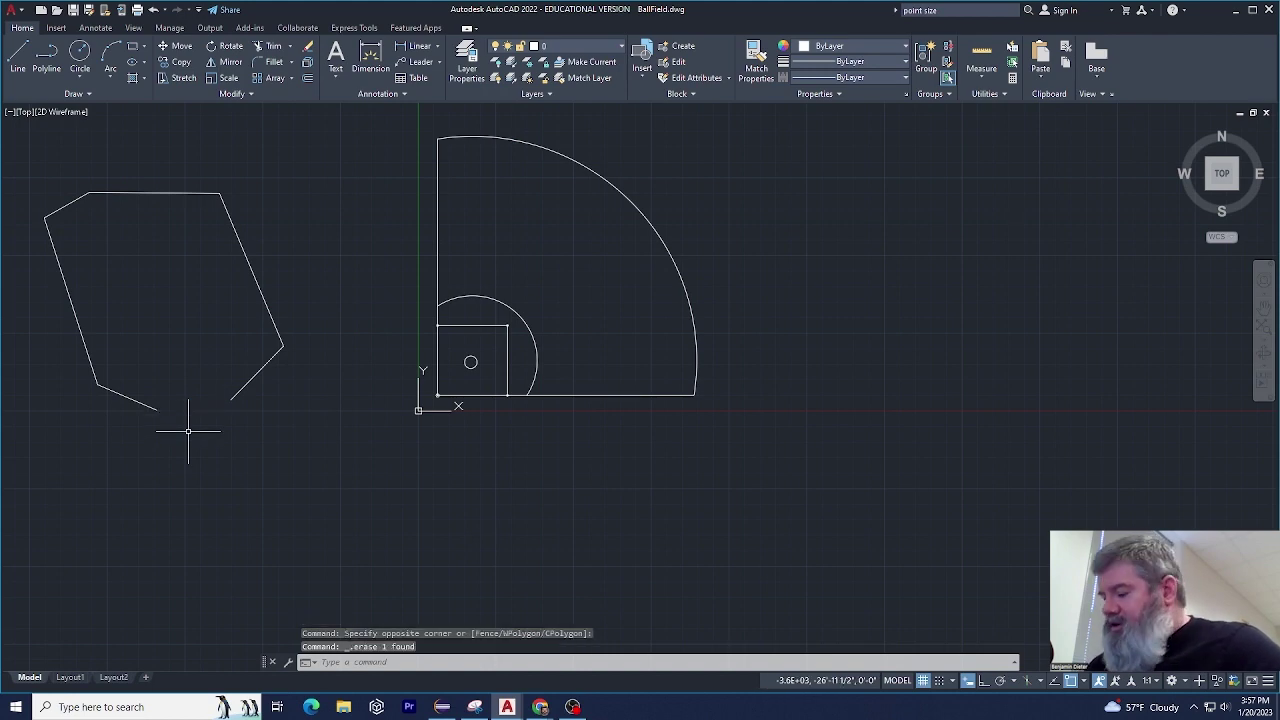
{"action": "type", "text": "oops"}
{"action": "key", "text": "Return"}
{"action": "left_click", "coordinate": [277, 237]}
{"action": "left_click", "coordinate": [188, 287]}
{"action": "left_click", "coordinate": [272, 186]}
{"action": "left_click", "coordinate": [212, 200]}
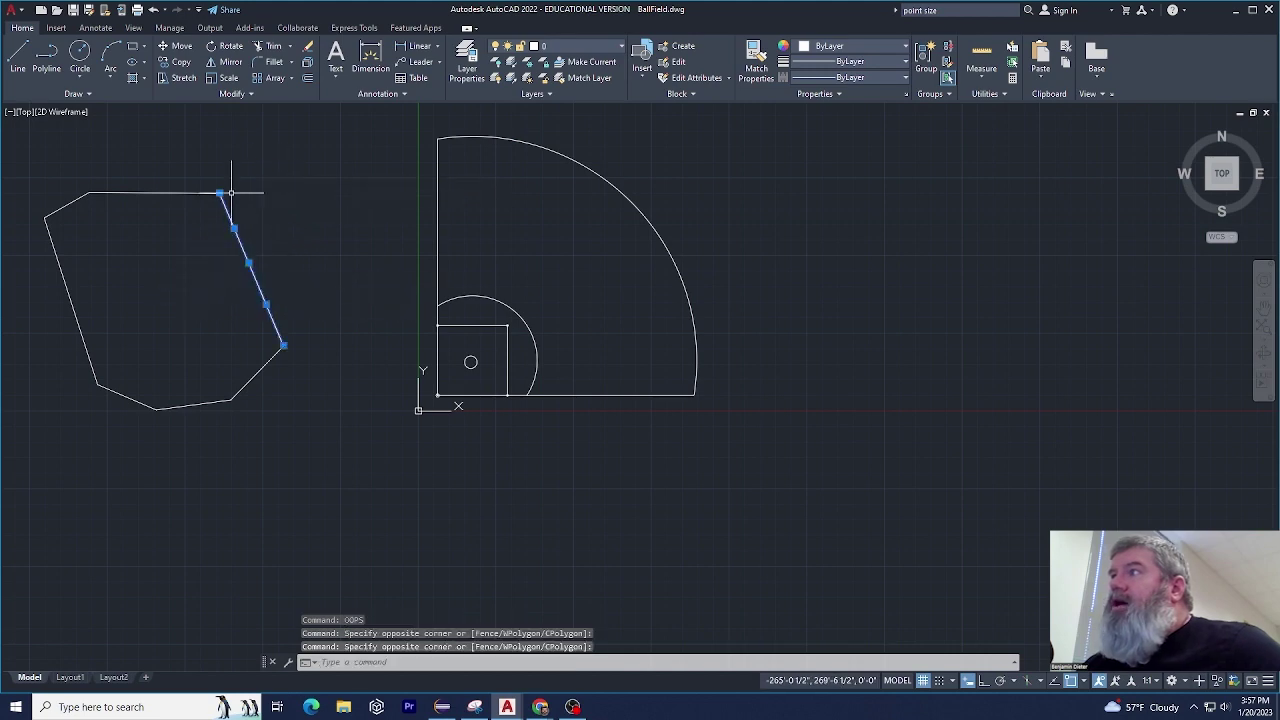
{"action": "left_click", "coordinate": [14, 171]}
{"action": "left_click", "coordinate": [328, 510]}
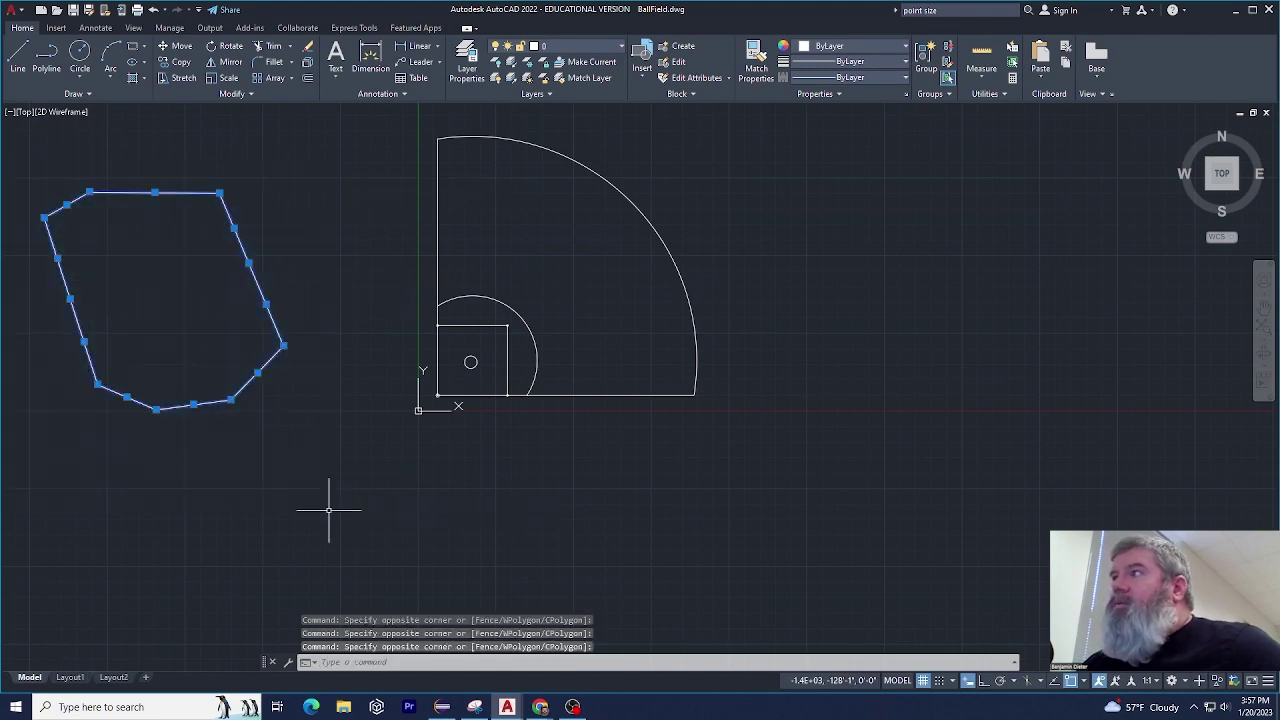
{"action": "key", "text": "Delete"}
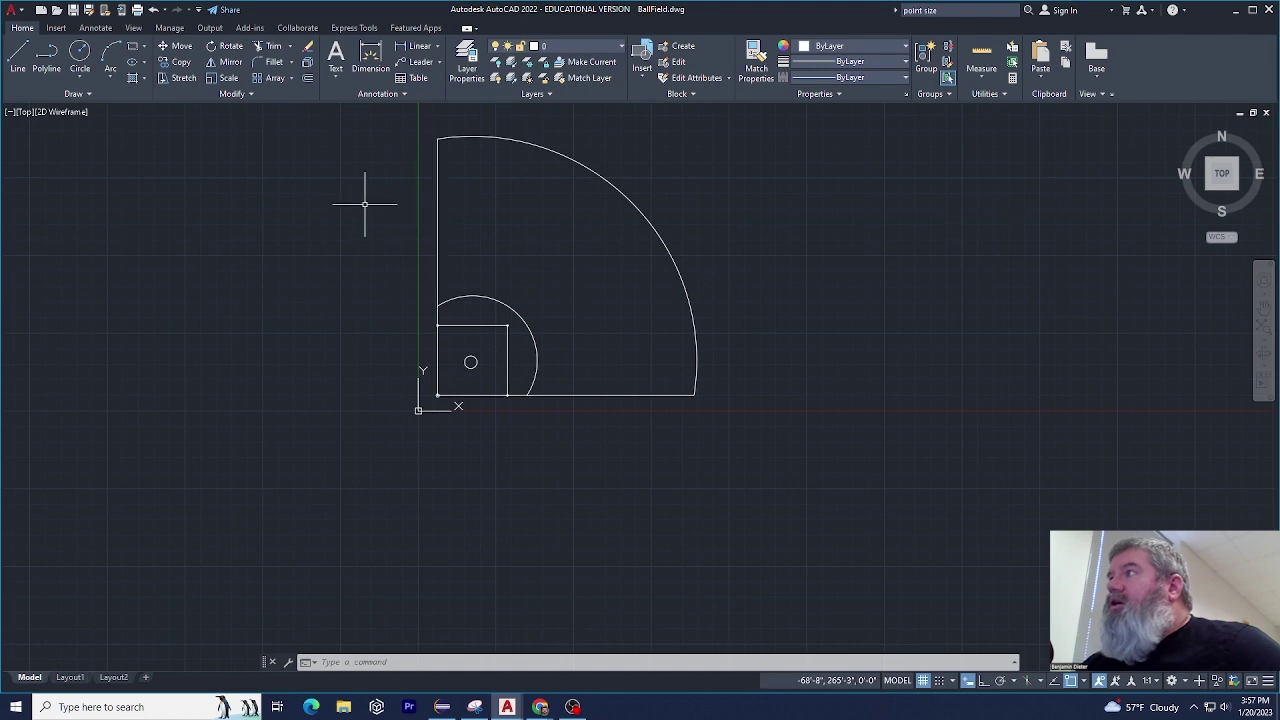
{"action": "left_click", "coordinate": [307, 78]}
{"action": "left_click", "coordinate": [430, 202]}
{"action": "left_click", "coordinate": [404, 215]}
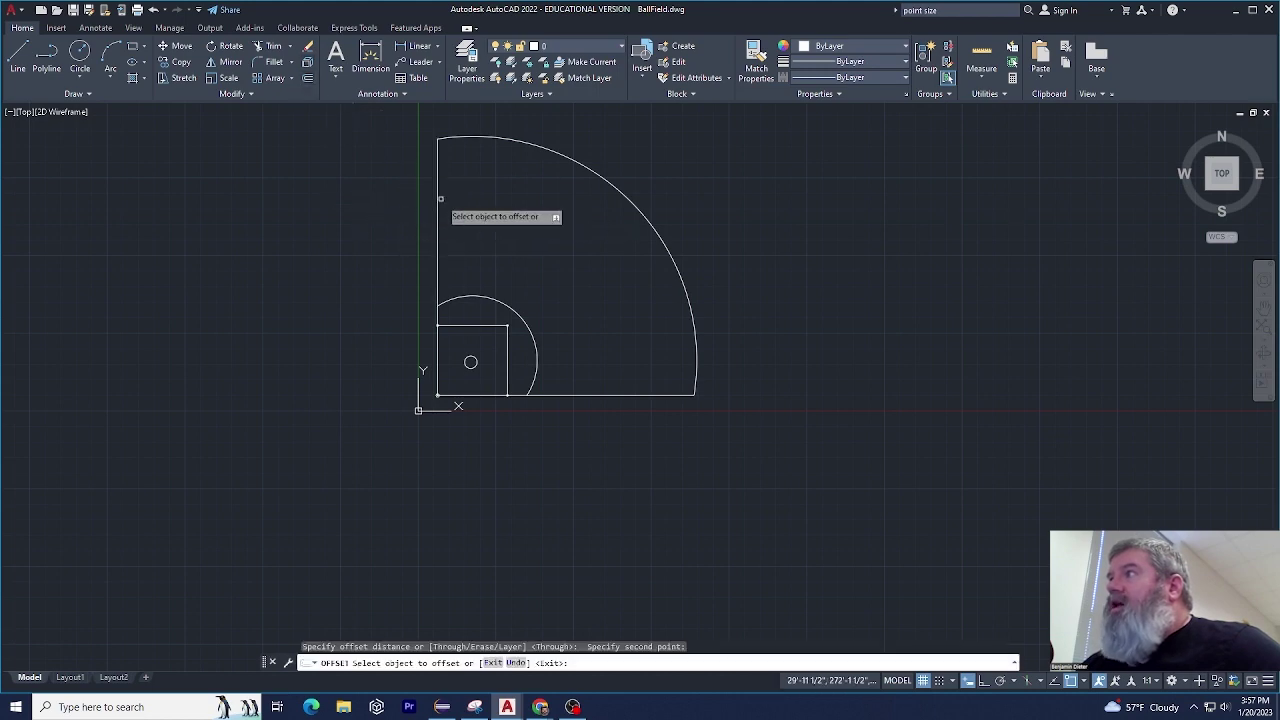
{"action": "left_click", "coordinate": [437, 205]}
{"action": "right_click", "coordinate": [430, 207]}
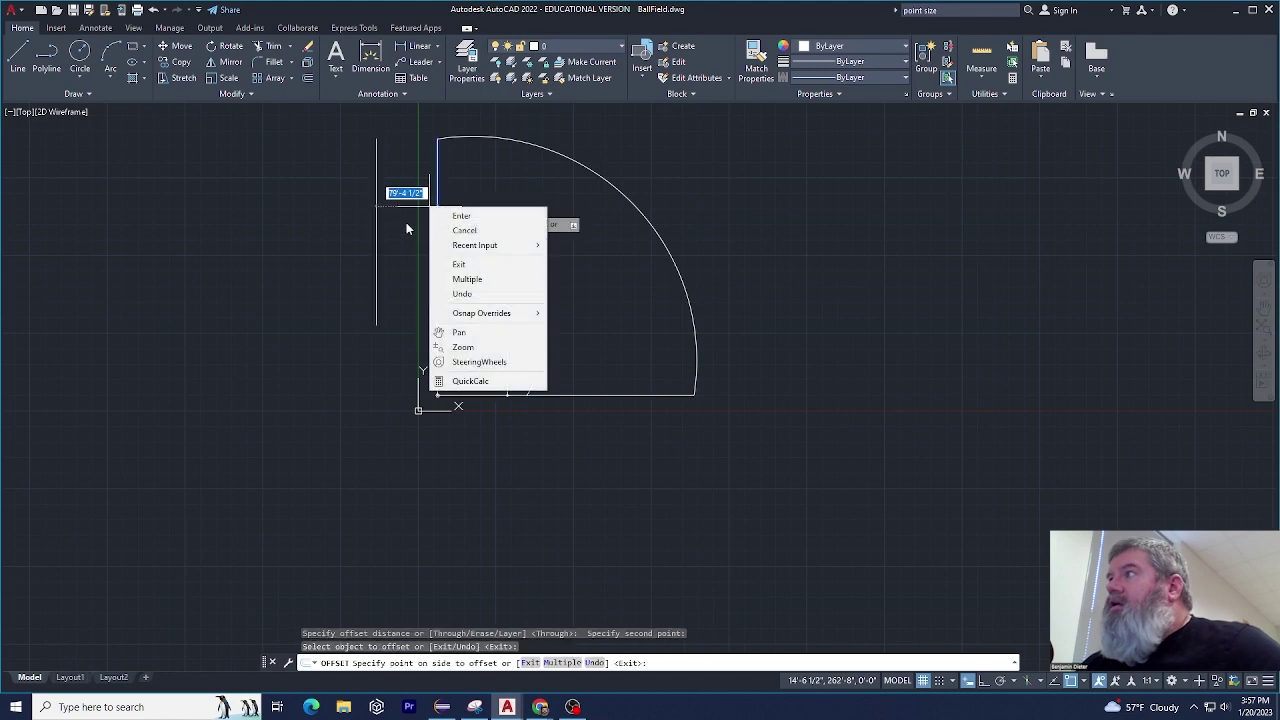
{"action": "left_click", "coordinate": [407, 229]}
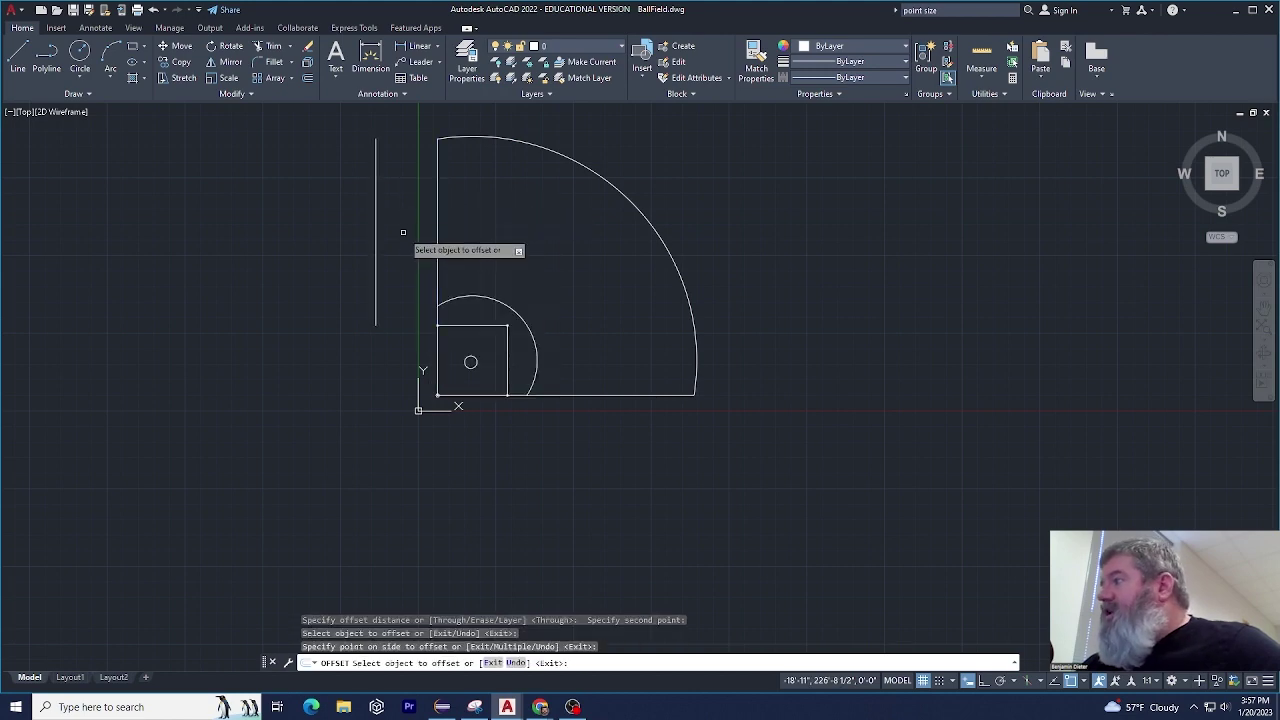
{"action": "key", "text": "Escape"}
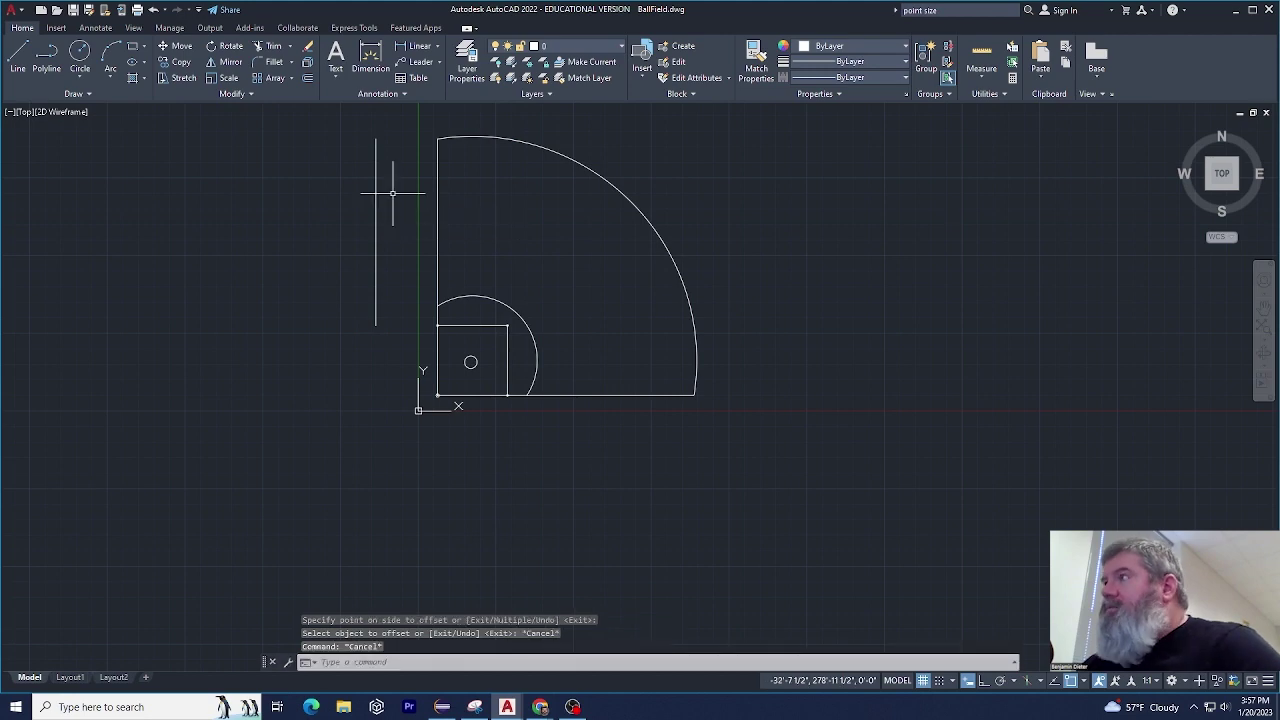
{"action": "left_click", "coordinate": [392, 193]}
{"action": "left_click", "coordinate": [358, 223]}
{"action": "key", "text": "Delete"}
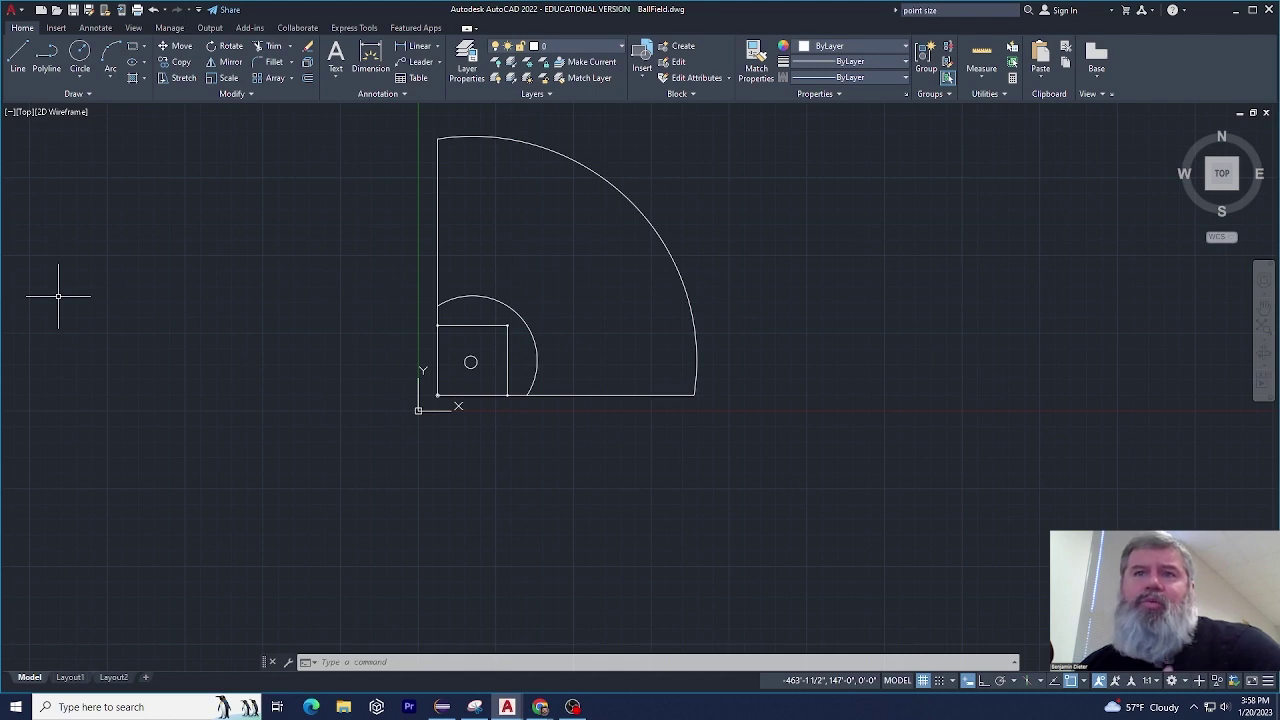
{"action": "left_click", "coordinate": [408, 130]}
{"action": "left_click", "coordinate": [793, 457]}
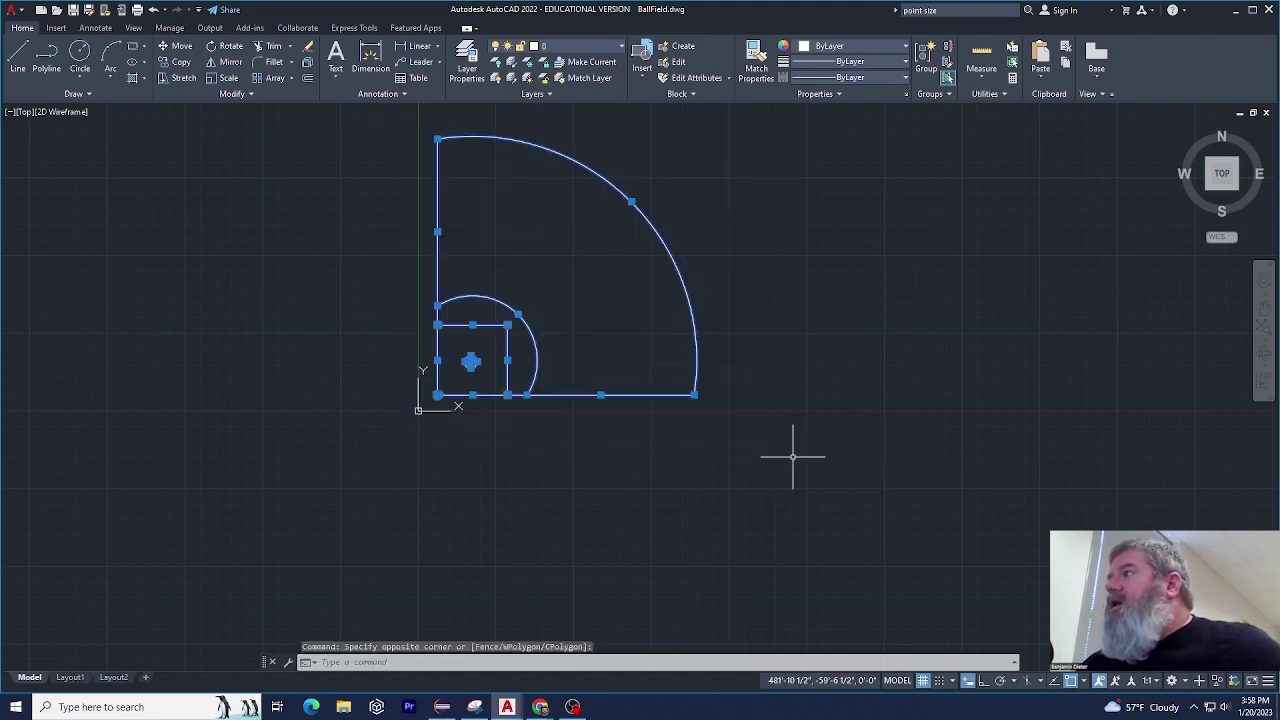
{"action": "left_click", "coordinate": [736, 130]}
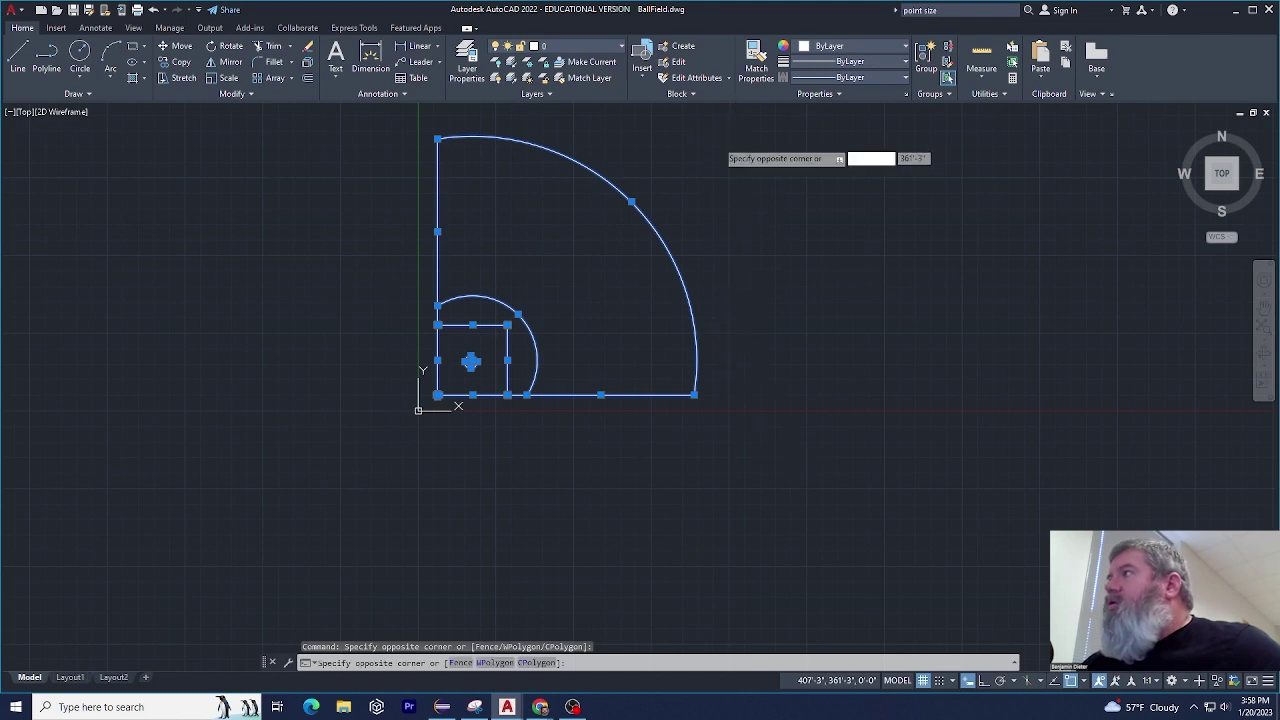
{"action": "left_click", "coordinate": [316, 460]}
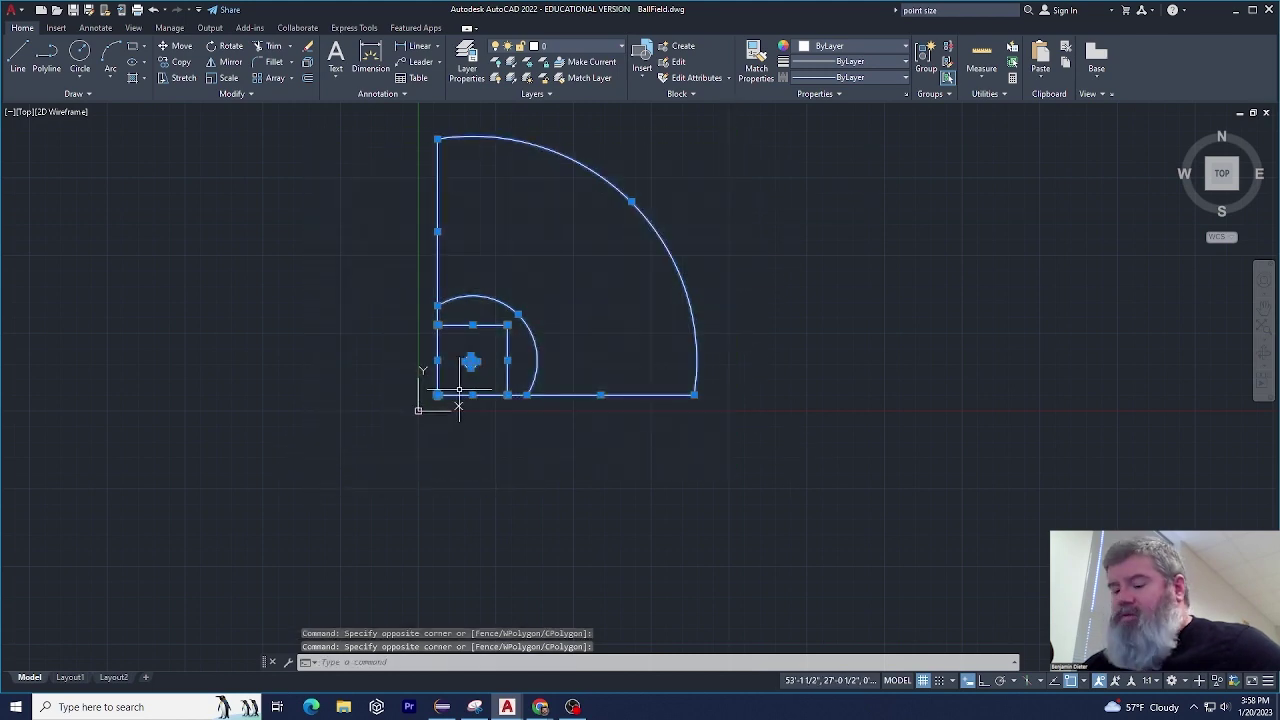
{"action": "key", "text": "Escape"}
{"action": "key", "text": "Escape"}
{"action": "key", "text": "Escape"}
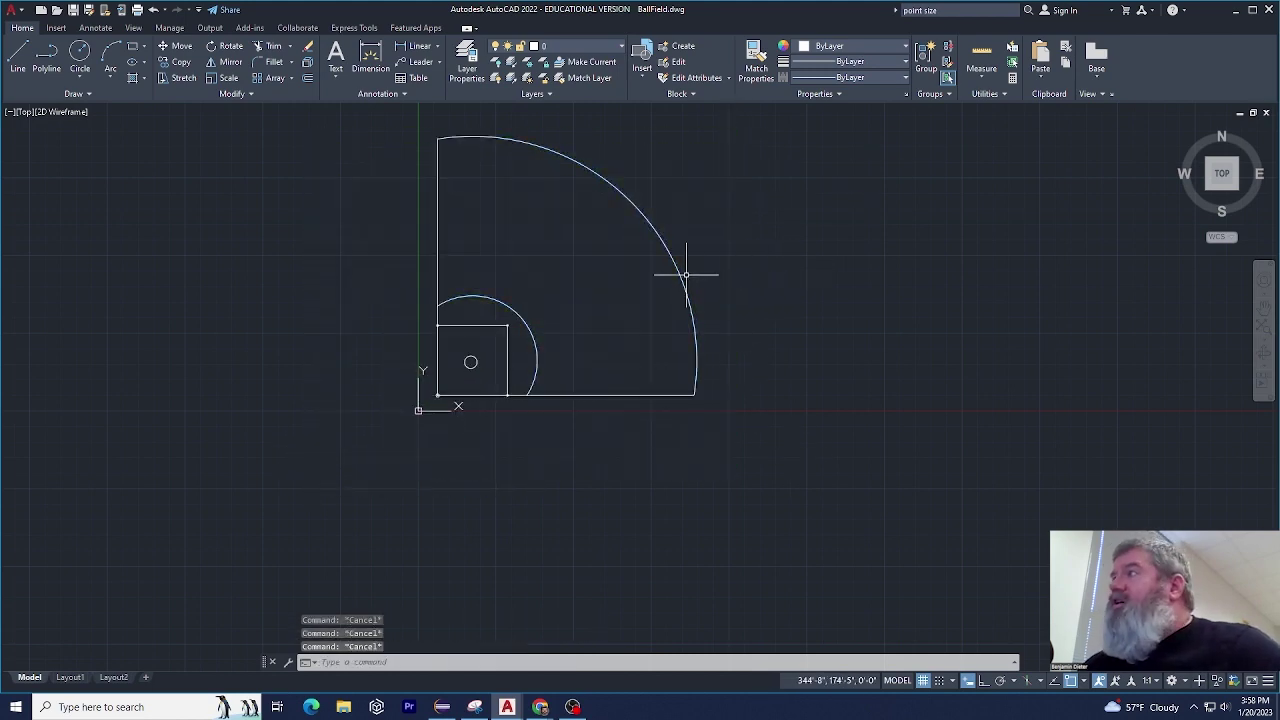
{"action": "mouse_move", "coordinate": [636, 174]}
{"action": "left_mouse_down"}
{"action": "mouse_move", "coordinate": [586, 206]}
{"action": "mouse_move", "coordinate": [486, 200]}
{"action": "mouse_move", "coordinate": [455, 150]}
{"action": "mouse_move", "coordinate": [697, 155]}
{"action": "mouse_move", "coordinate": [608, 294]}
{"action": "mouse_move", "coordinate": [571, 122]}
{"action": "mouse_move", "coordinate": [777, 314]}
{"action": "mouse_move", "coordinate": [563, 240]}
{"action": "mouse_move", "coordinate": [691, 120]}
{"action": "mouse_move", "coordinate": [643, 320]}
{"action": "mouse_move", "coordinate": [686, 264]}
{"action": "mouse_move", "coordinate": [971, 280]}
{"action": "mouse_move", "coordinate": [590, 296]}
{"action": "mouse_move", "coordinate": [930, 458]}
{"action": "mouse_move", "coordinate": [791, 534]}
{"action": "mouse_move", "coordinate": [723, 420]}
{"action": "left_mouse_up"}
{"action": "key", "text": "Escape"}
{"action": "key", "text": "Escape"}
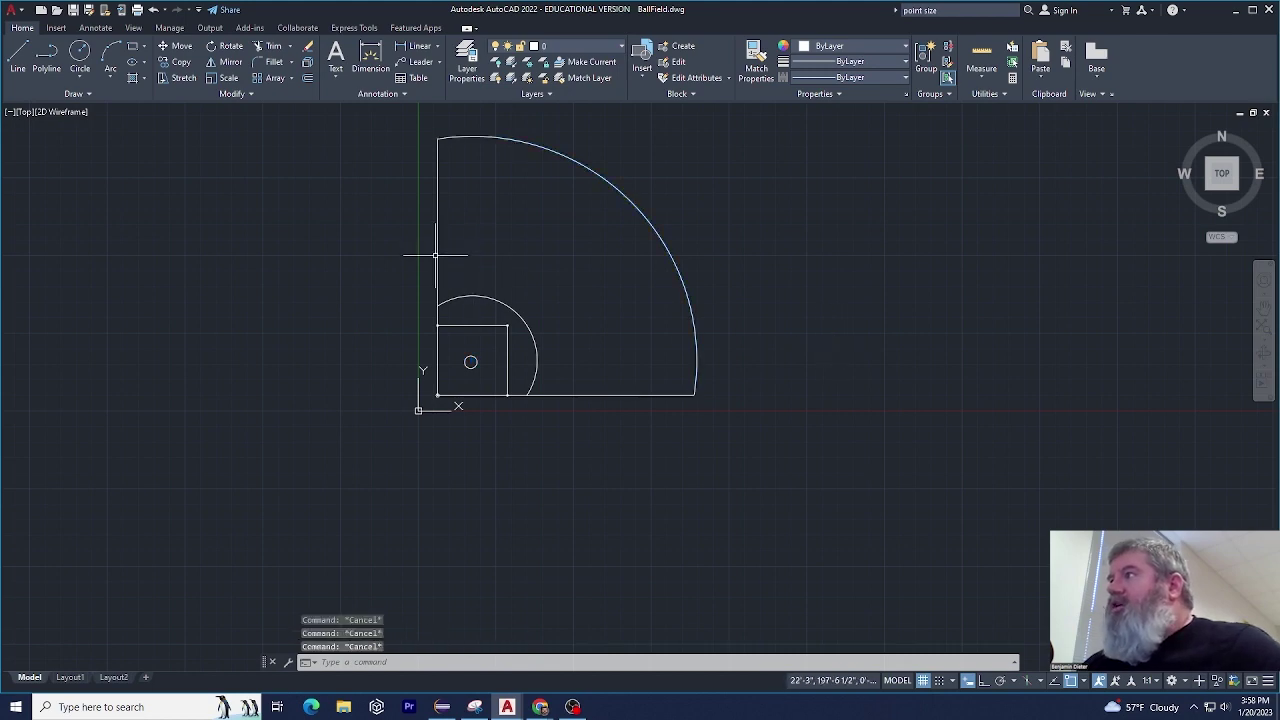
{"action": "mouse_move", "coordinate": [425, 274]}
{"action": "left_mouse_down"}
{"action": "mouse_move", "coordinate": [465, 306]}
{"action": "mouse_move", "coordinate": [531, 279]}
{"action": "mouse_move", "coordinate": [603, 360]}
{"action": "mouse_move", "coordinate": [595, 376]}
{"action": "mouse_move", "coordinate": [545, 368]}
{"action": "mouse_move", "coordinate": [540, 332]}
{"action": "mouse_move", "coordinate": [517, 320]}
{"action": "mouse_move", "coordinate": [489, 337]}
{"action": "mouse_move", "coordinate": [522, 360]}
{"action": "left_mouse_up"}
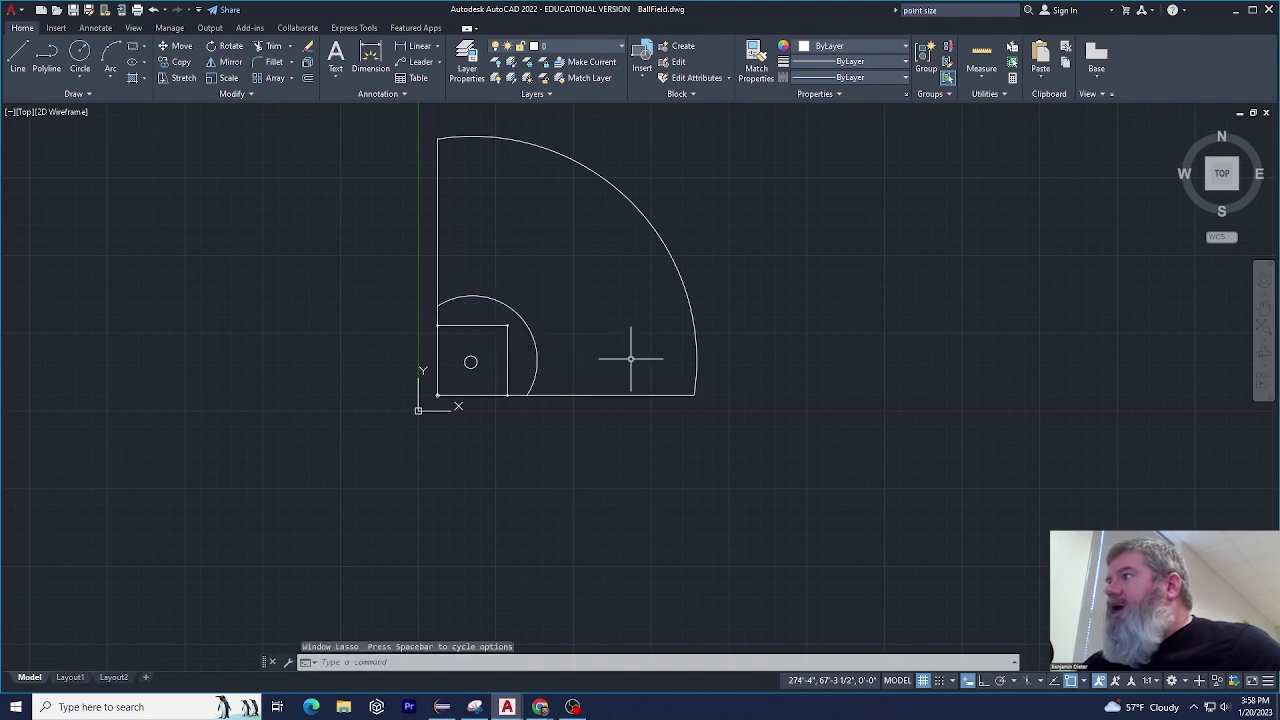
{"action": "key", "text": "Escape"}
{"action": "key", "text": "Escape"}
{"action": "key", "text": "Escape"}
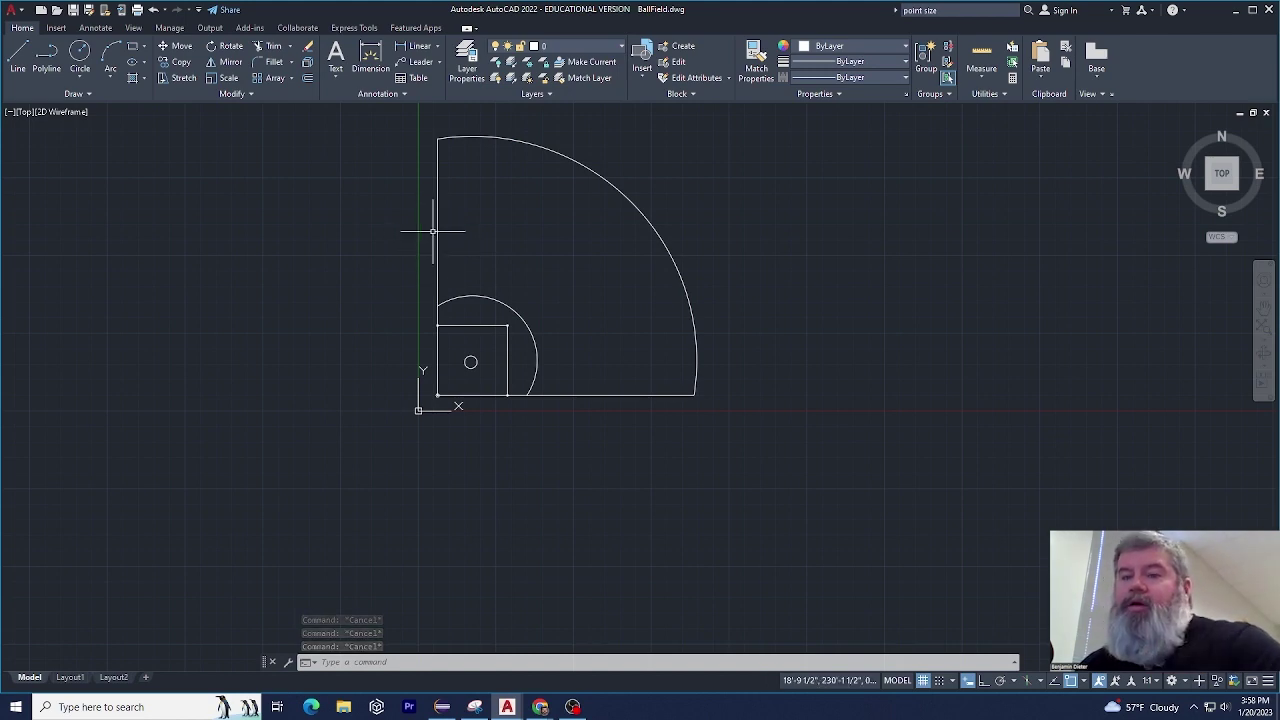
{"action": "left_click", "coordinate": [389, 114]}
{"action": "left_click", "coordinate": [768, 419]}
{"action": "key", "text": "Escape"}
{"action": "key", "text": "Escape"}
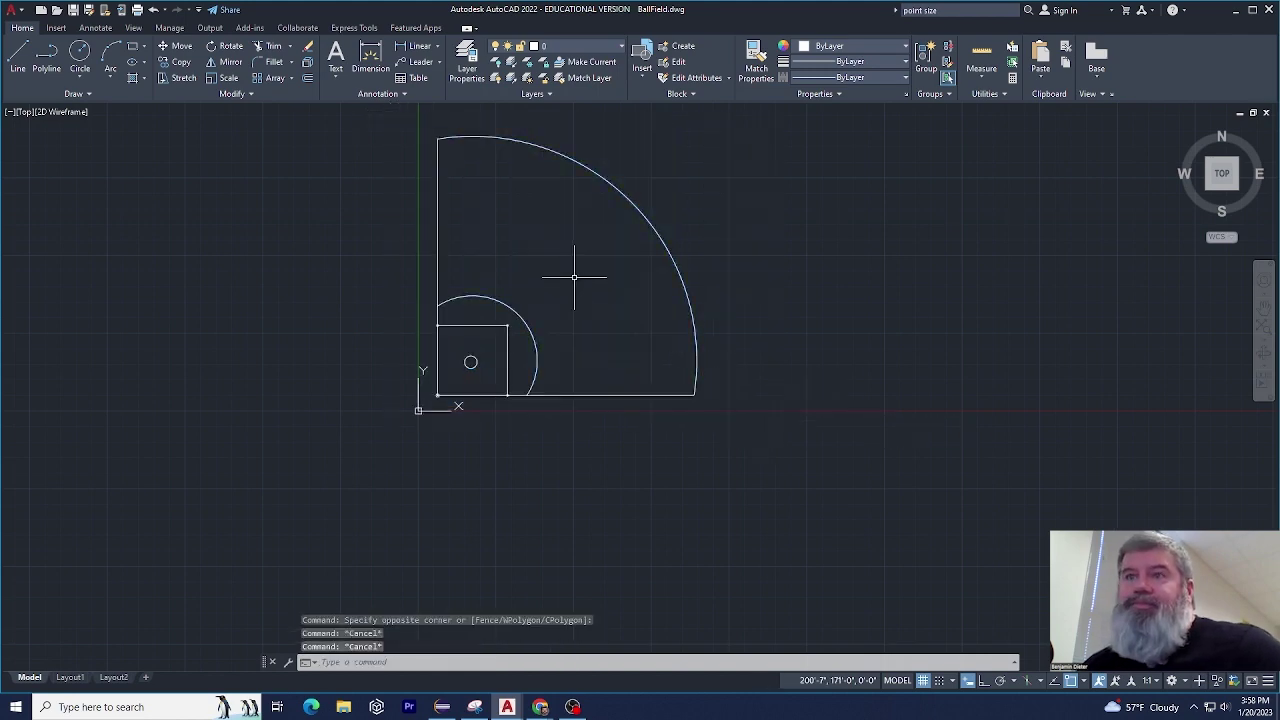
Window-select the foul line and short horizontal line, then the outfield arc.
{"action": "left_click", "coordinate": [369, 123]}
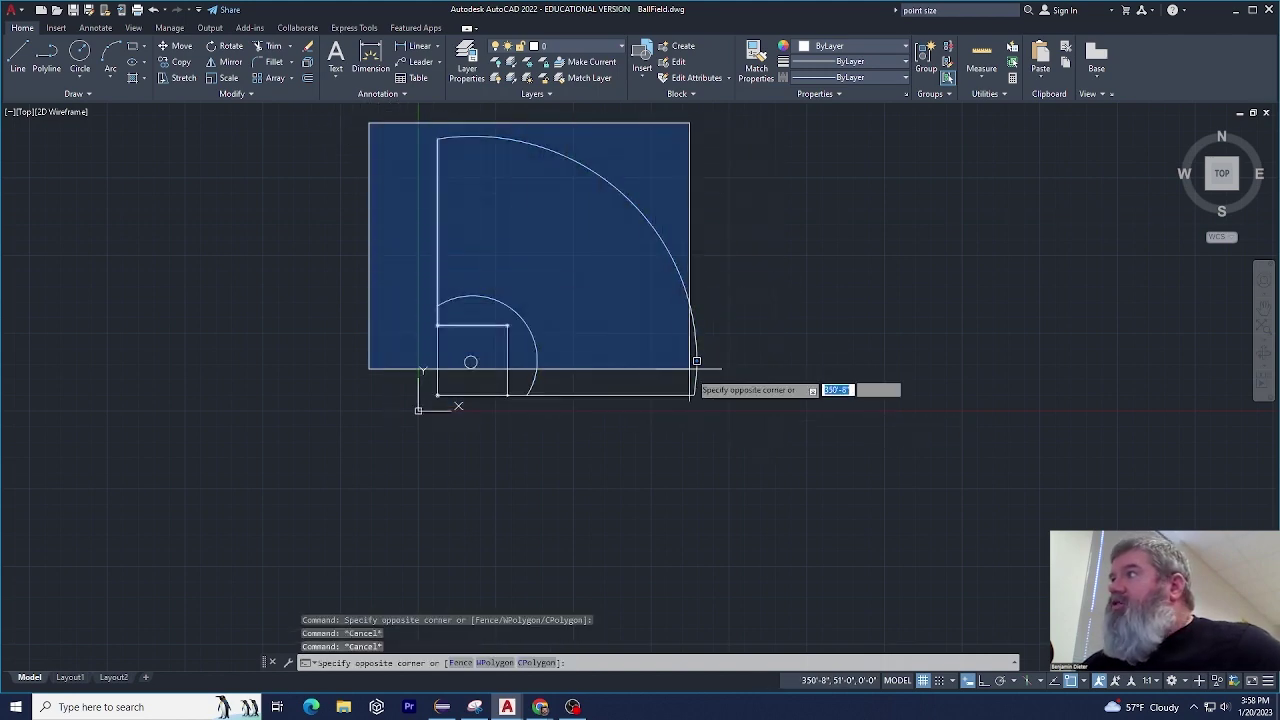
{"action": "left_click", "coordinate": [716, 364]}
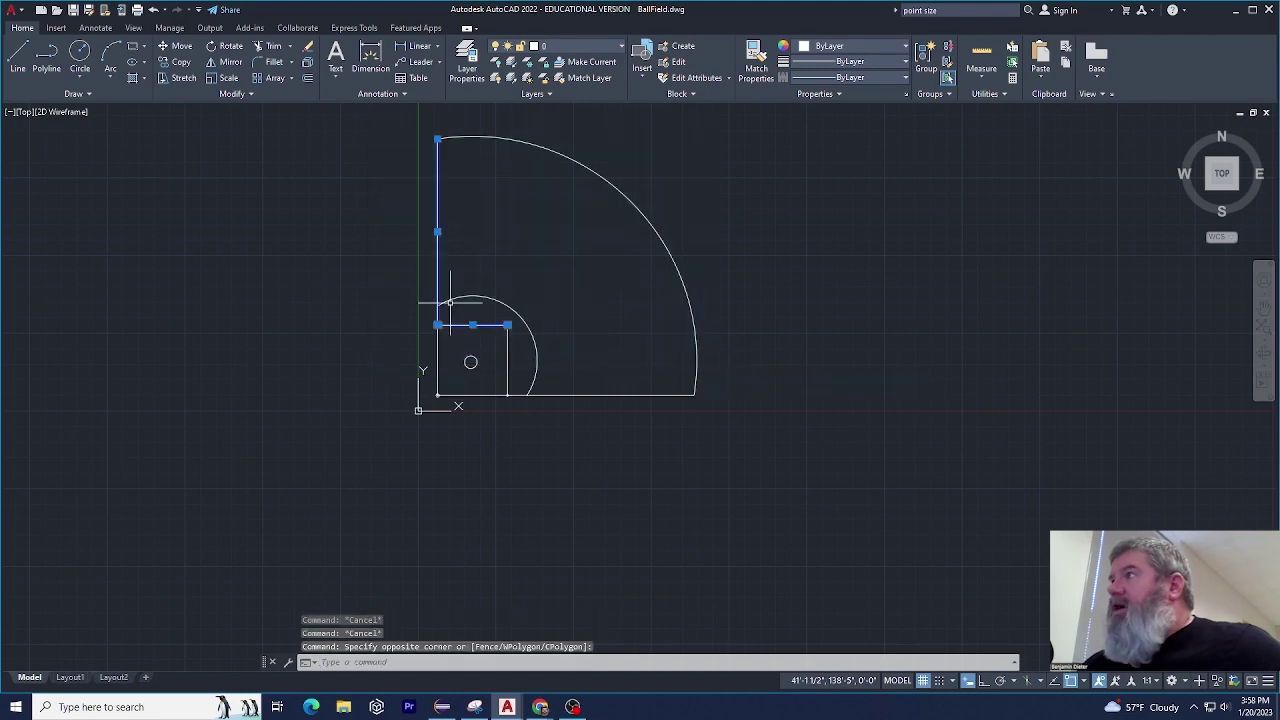
{"action": "left_click", "coordinate": [709, 126]}
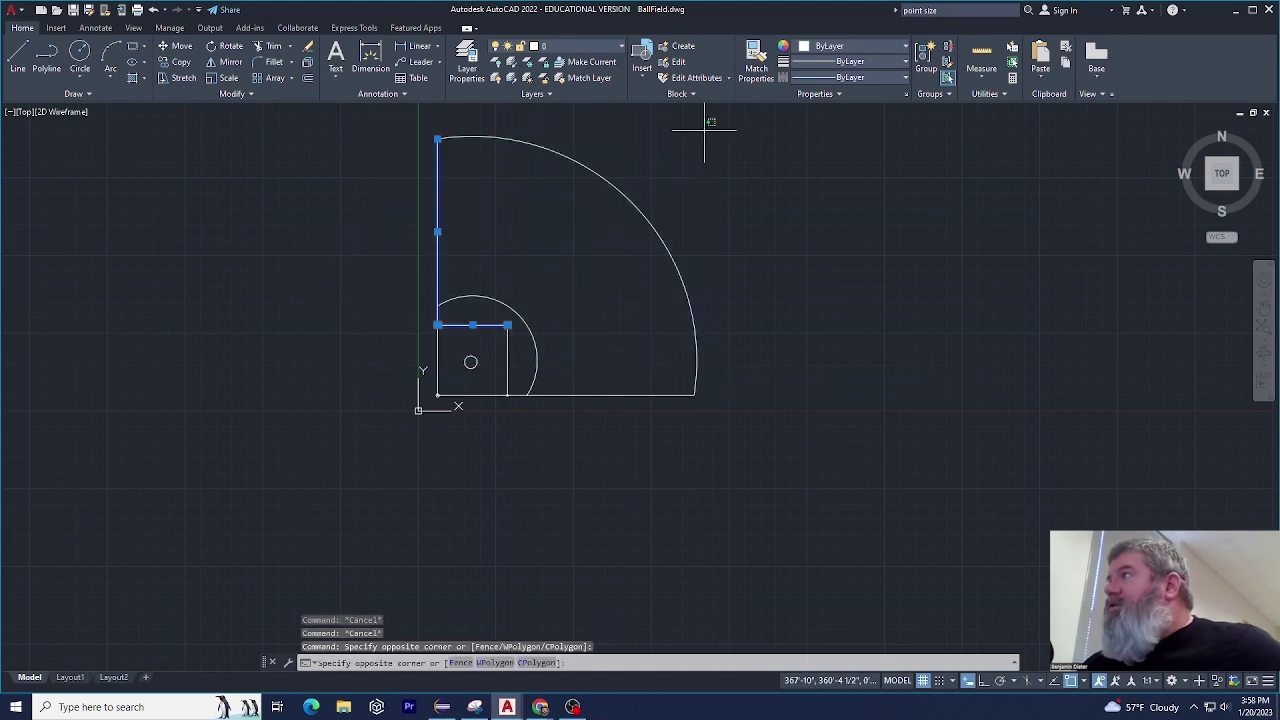
{"action": "left_click", "coordinate": [551, 234]}
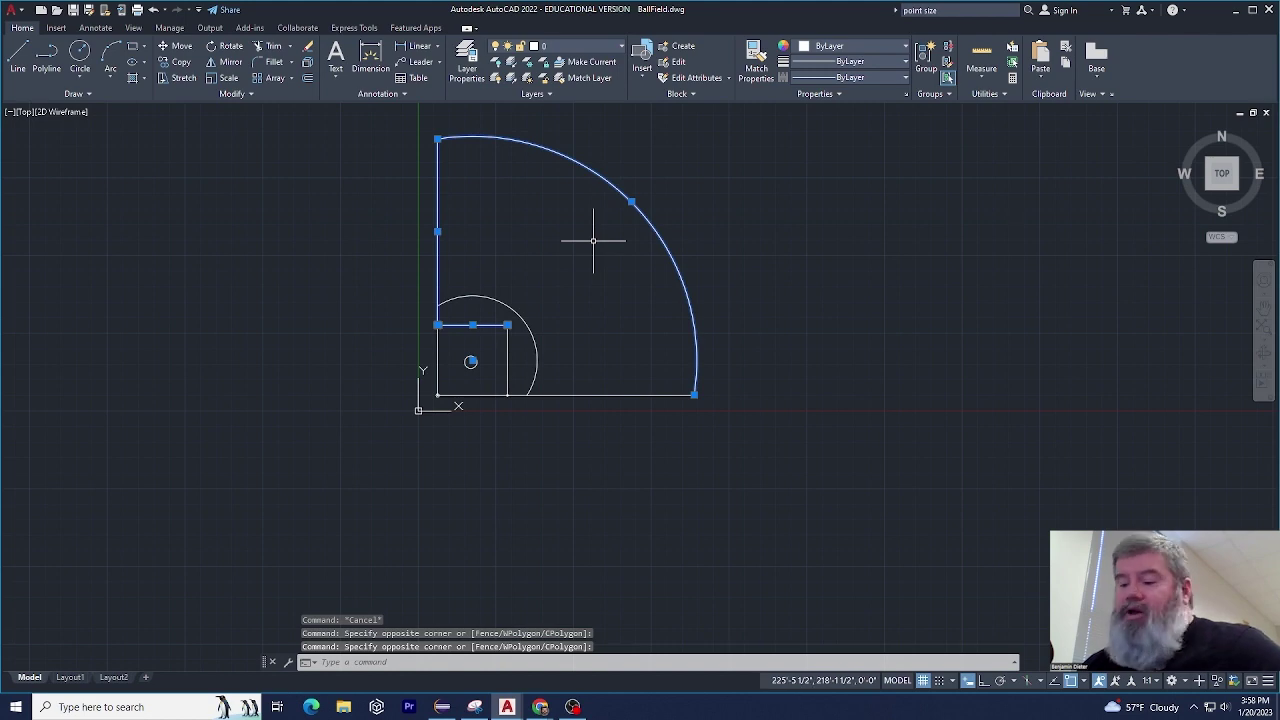
{"action": "key", "text": "Escape"}
{"action": "key", "text": "Escape"}
{"action": "left_click", "coordinate": [697, 166]}
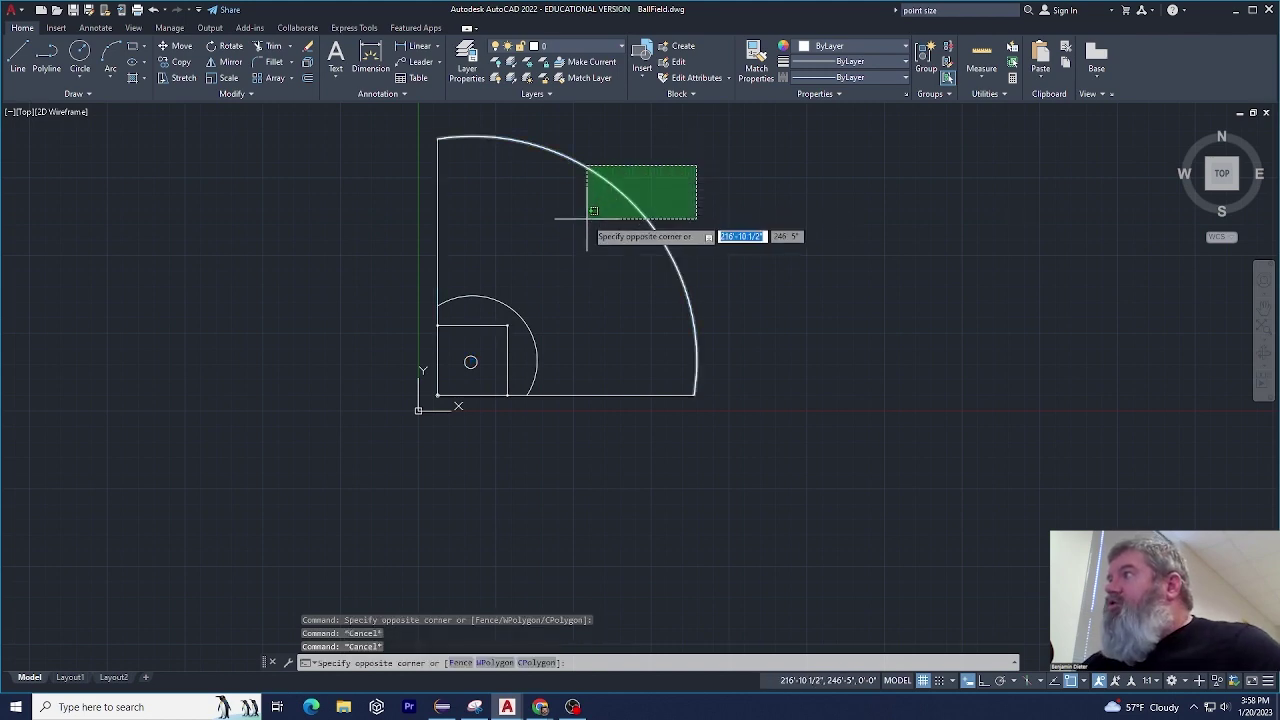
{"action": "left_click", "coordinate": [590, 215]}
{"action": "key", "text": "Escape"}
{"action": "key", "text": "Escape"}
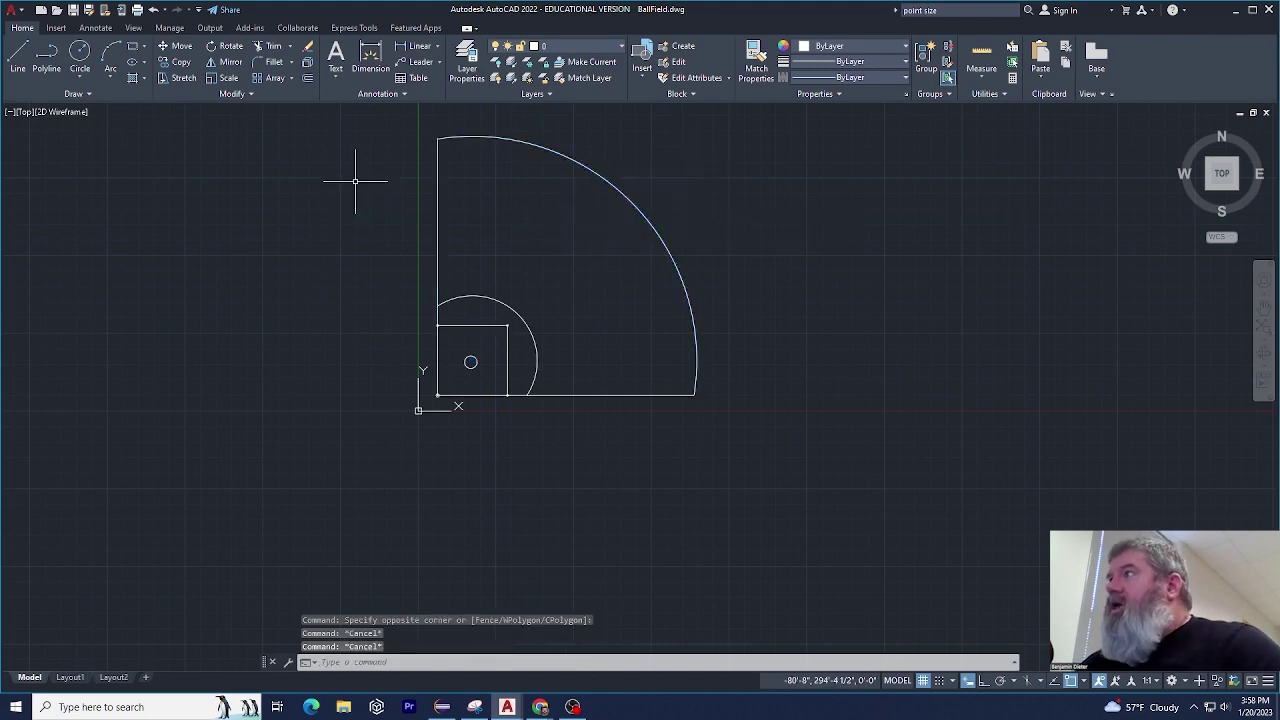
Window-select the square's top line with the small circle, then home plate's left line.
{"action": "mouse_move", "coordinate": [356, 182]}
{"action": "left_mouse_down"}
{"action": "mouse_move", "coordinate": [419, 275]}
{"action": "mouse_move", "coordinate": [514, 350]}
{"action": "mouse_move", "coordinate": [554, 363]}
{"action": "mouse_move", "coordinate": [563, 334]}
{"action": "left_mouse_up"}
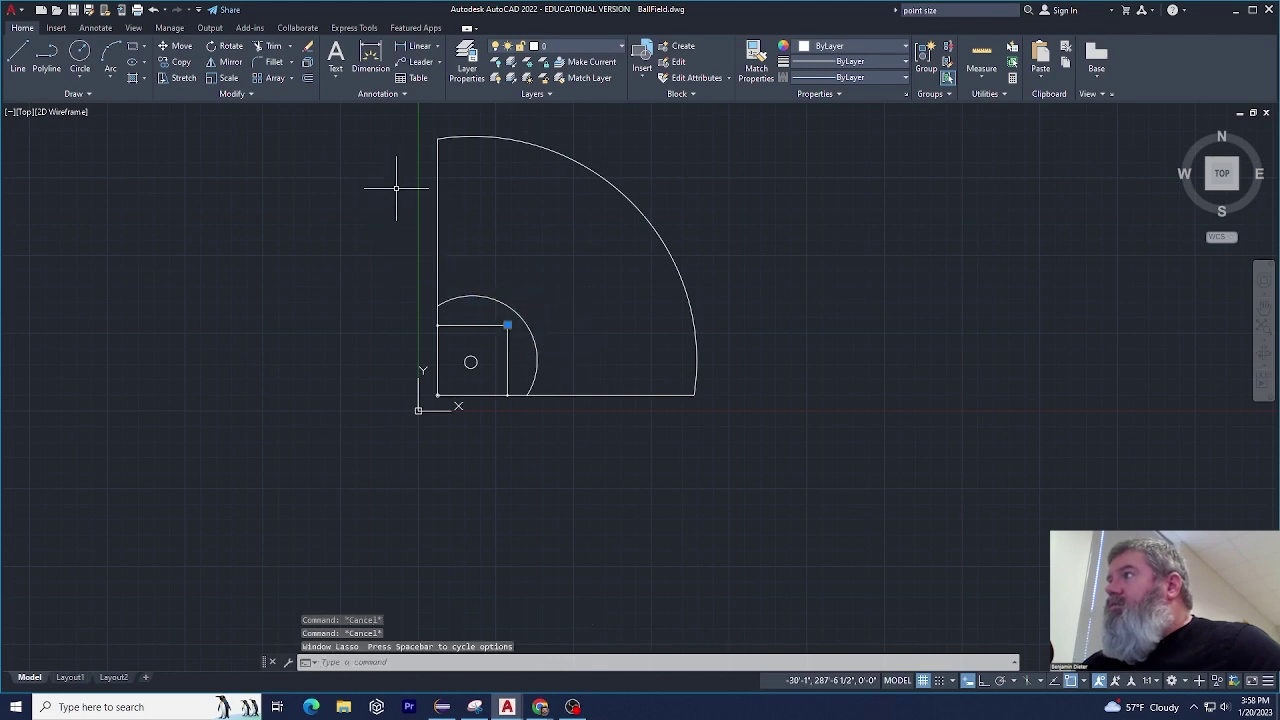
{"action": "left_click", "coordinate": [375, 165]}
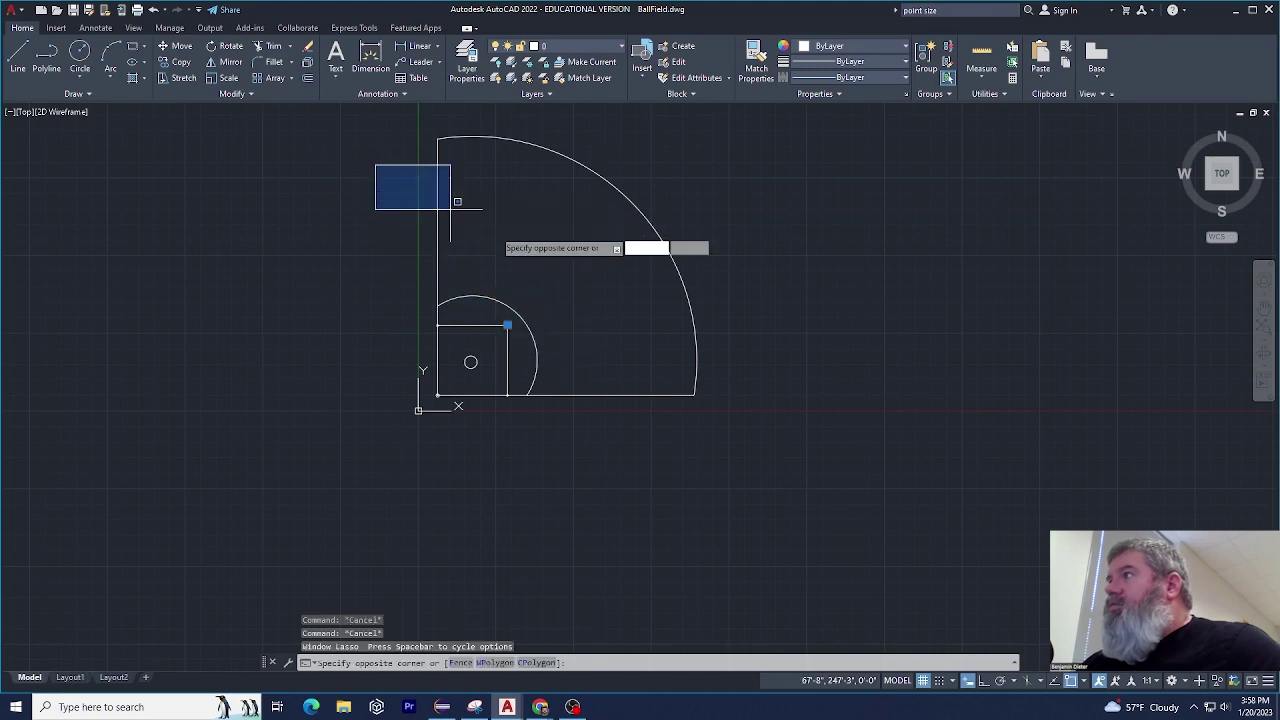
{"action": "left_click", "coordinate": [590, 367]}
{"action": "key", "text": "Escape"}
{"action": "key", "text": "Escape"}
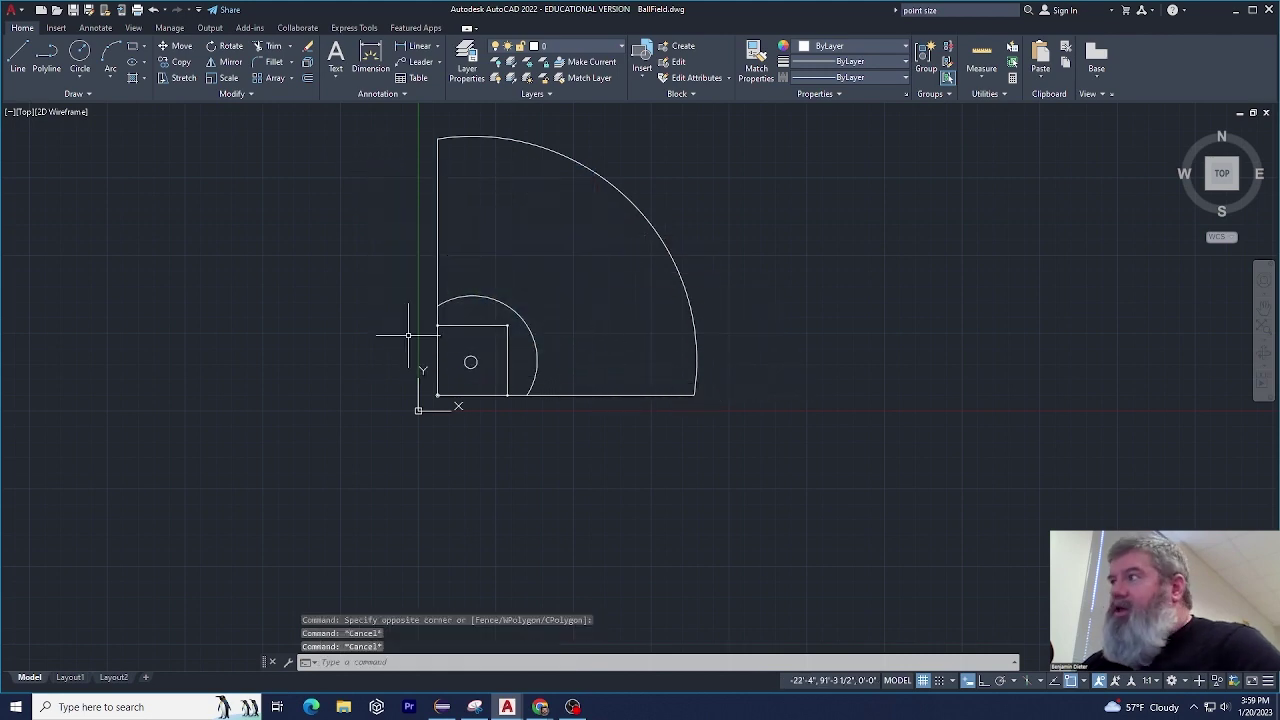
{"action": "left_click", "coordinate": [413, 332]}
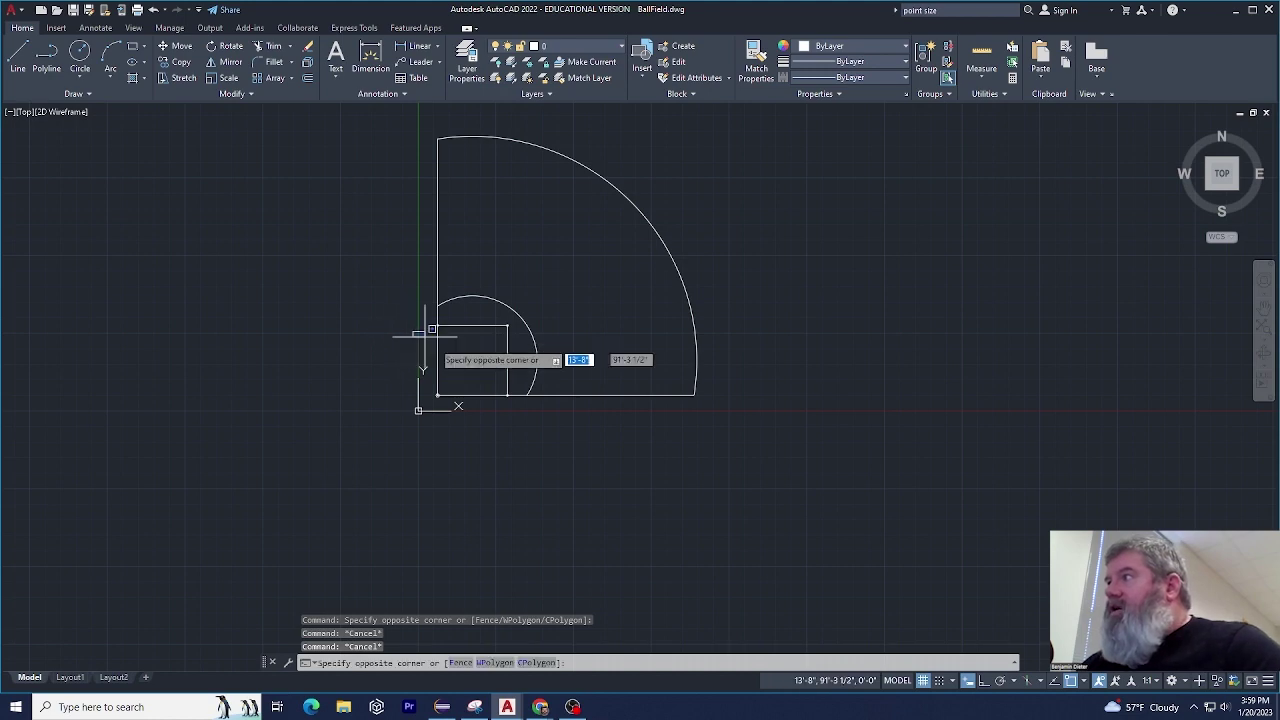
{"action": "left_click", "coordinate": [454, 378]}
{"action": "left_click", "coordinate": [452, 340]}
{"action": "left_click", "coordinate": [418, 360]}
{"action": "key", "text": "Escape"}
{"action": "key", "text": "Escape"}
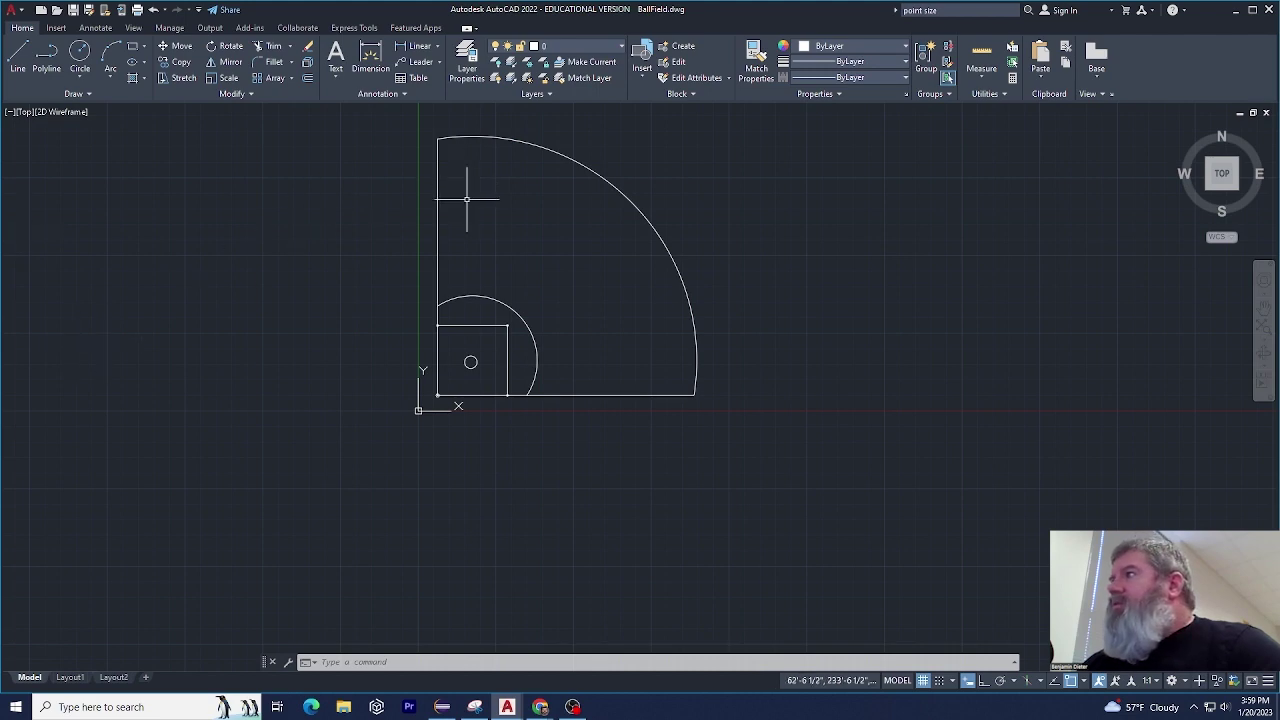
{"action": "left_click", "coordinate": [471, 364]}
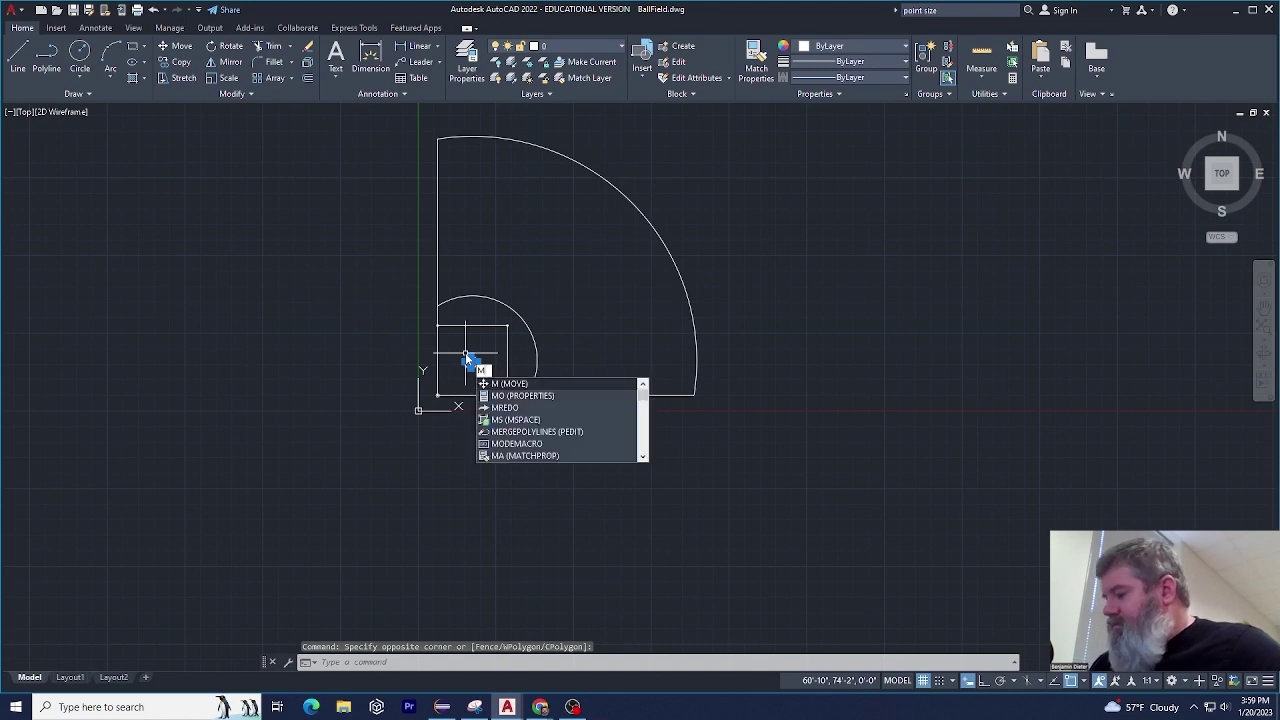
{"action": "key", "text": "Return"}
{"action": "right_click", "coordinate": [467, 359]}
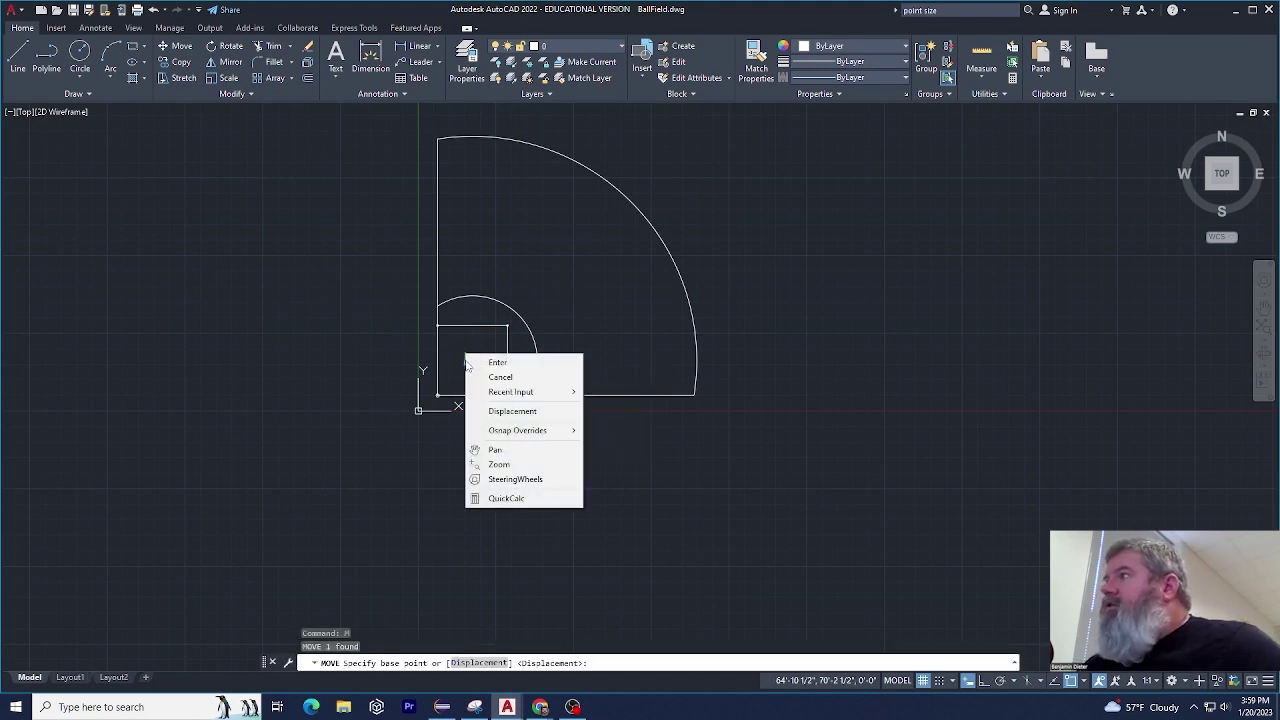
{"action": "left_click", "coordinate": [490, 362]}
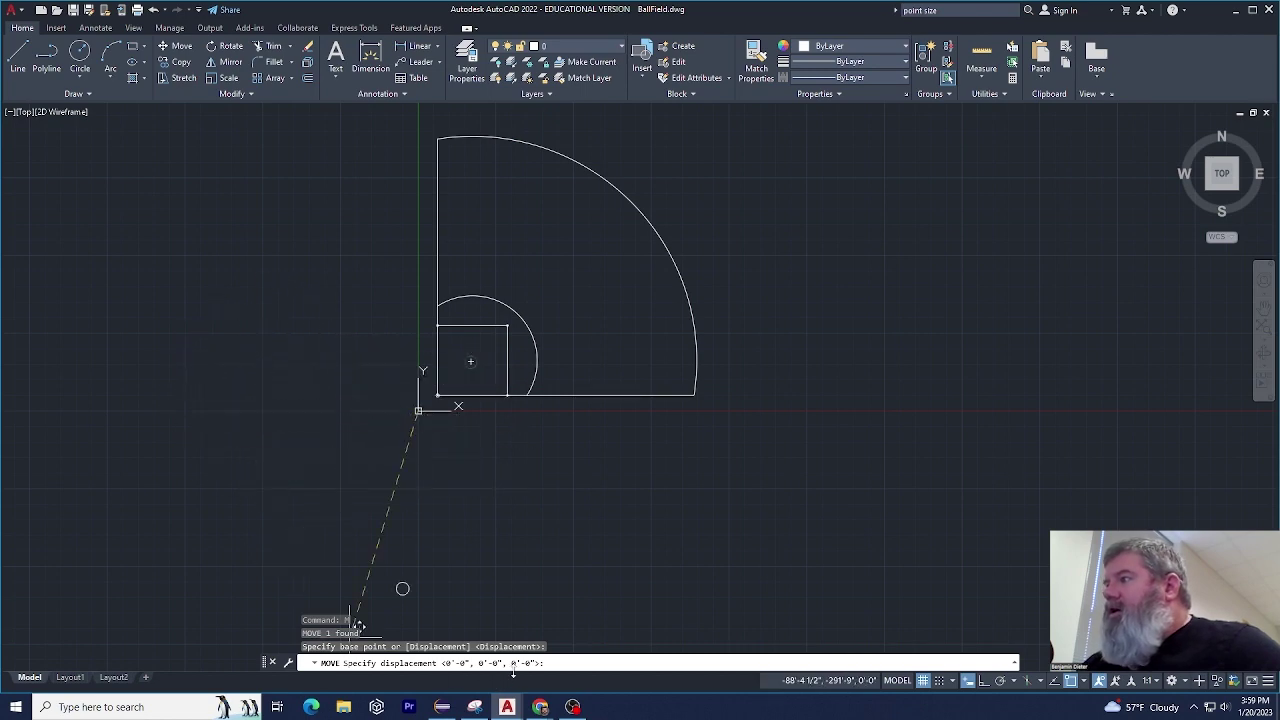
{"action": "key", "text": "Escape"}
{"action": "key", "text": "Escape"}
{"action": "key", "text": "Escape"}
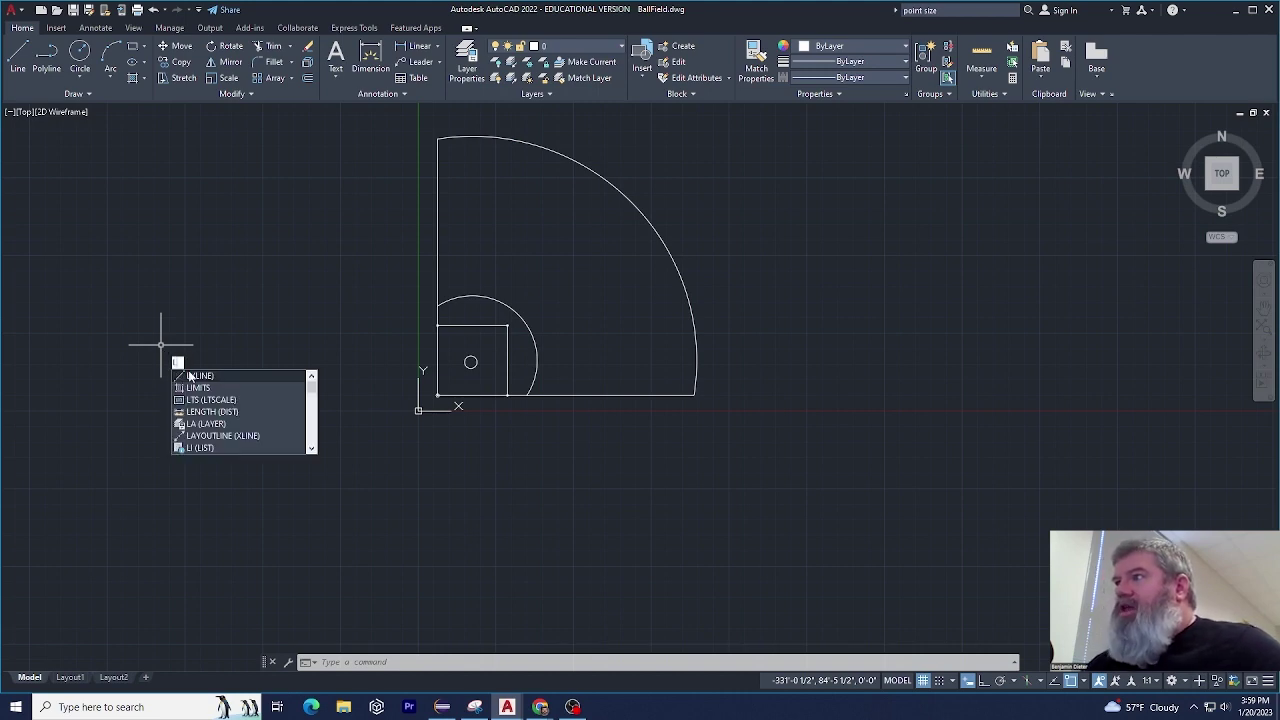
{"action": "scroll", "coordinate": [201, 432], "scroll_direction": "down", "scroll_amount": 5}
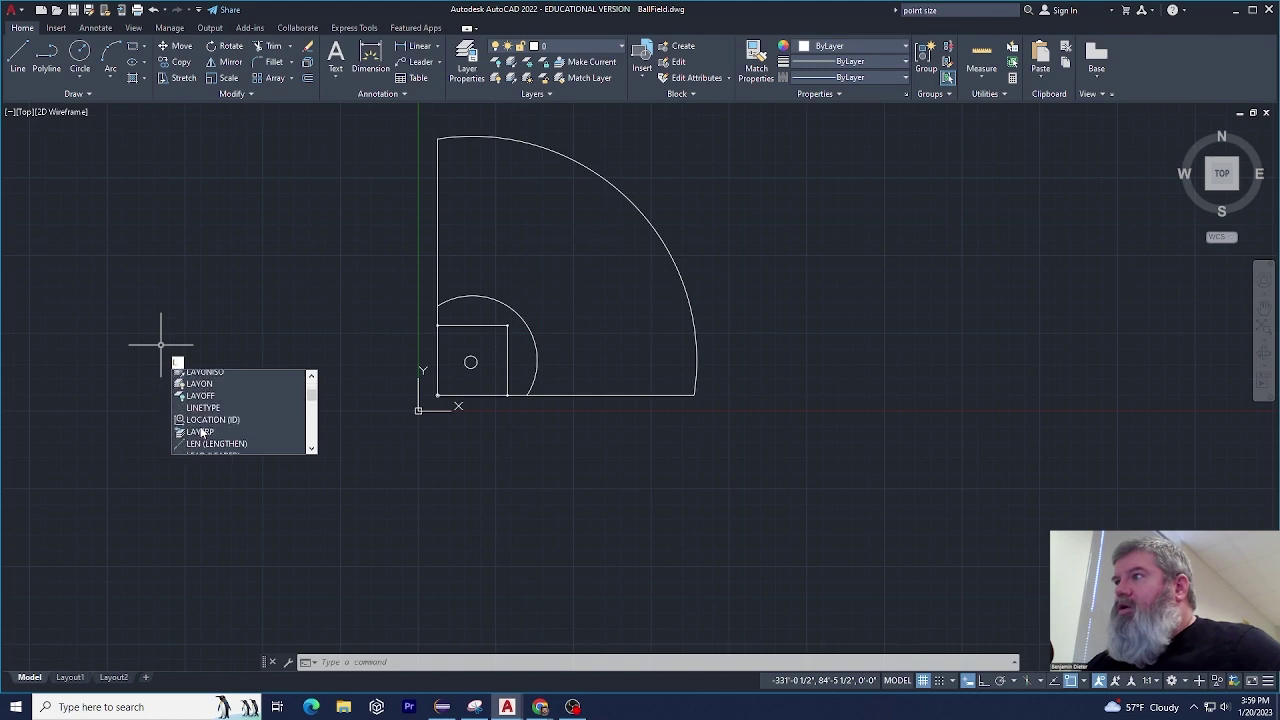
{"action": "scroll", "coordinate": [201, 432], "scroll_direction": "down", "scroll_amount": 3}
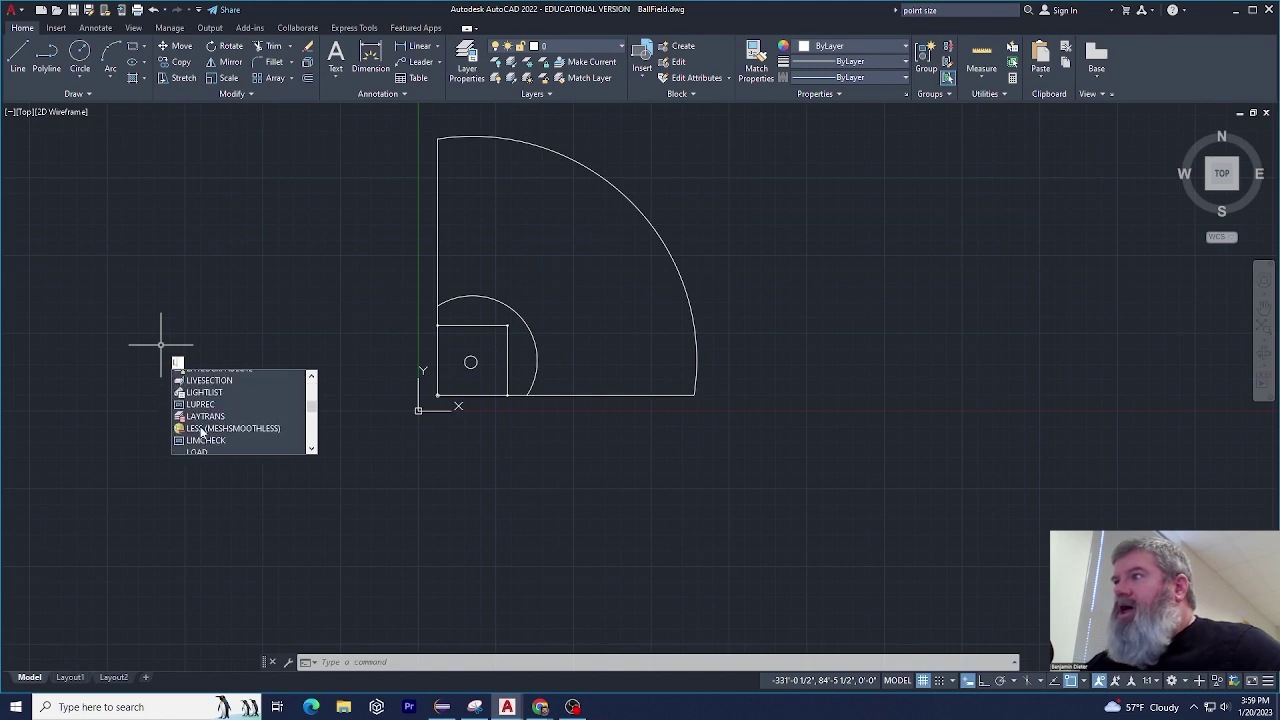
{"action": "key", "text": "Escape"}
{"action": "key", "text": "Escape"}
{"action": "key", "text": "Escape"}
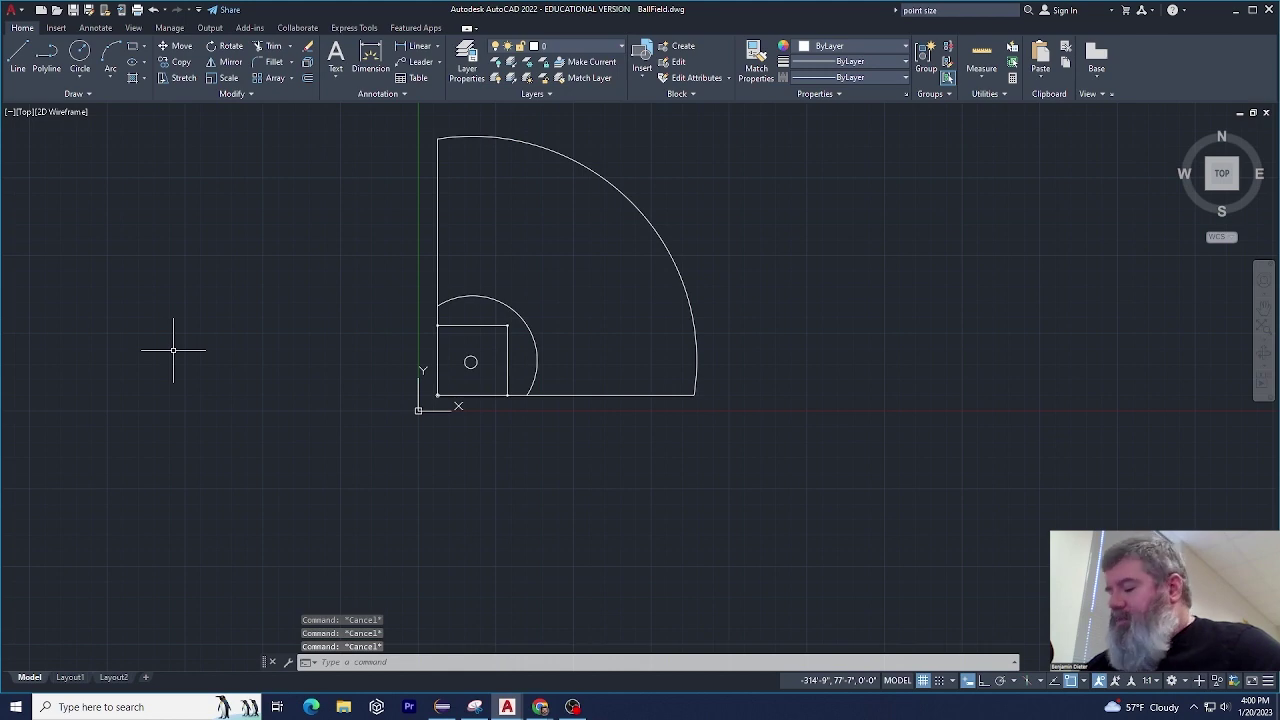
{"action": "type", "text": "p"}
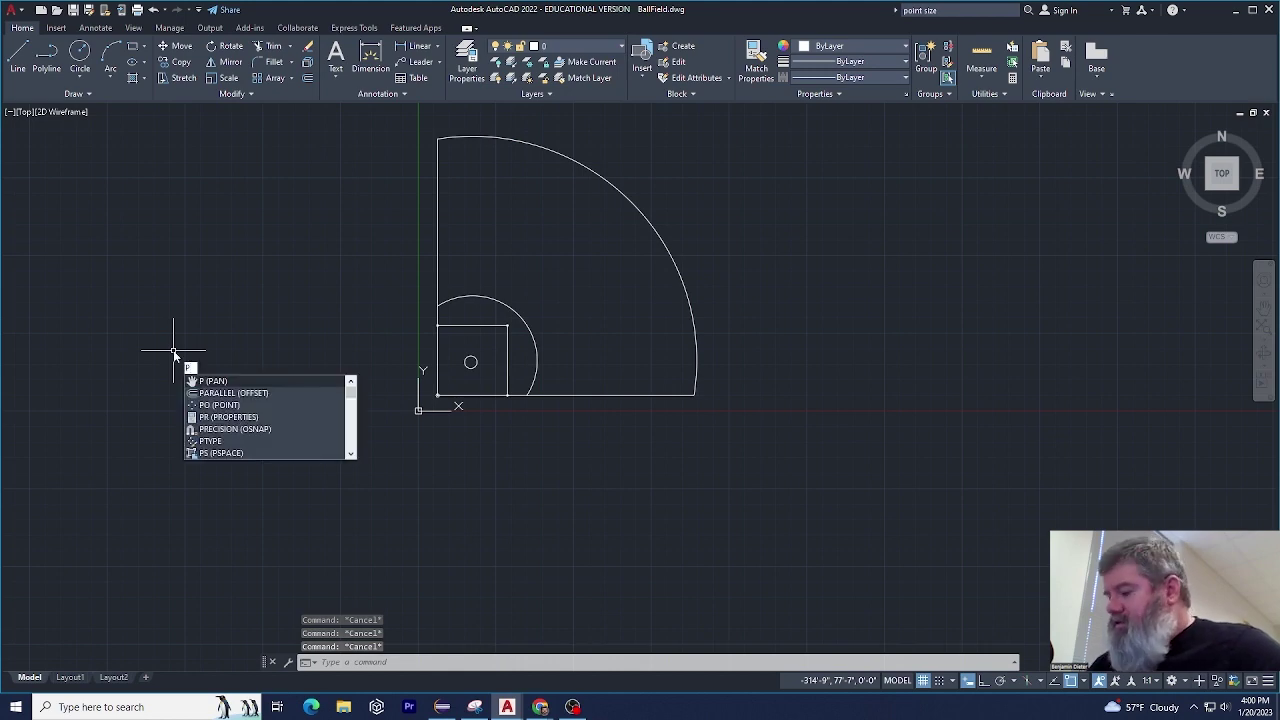
{"action": "type", "text": "oly"}
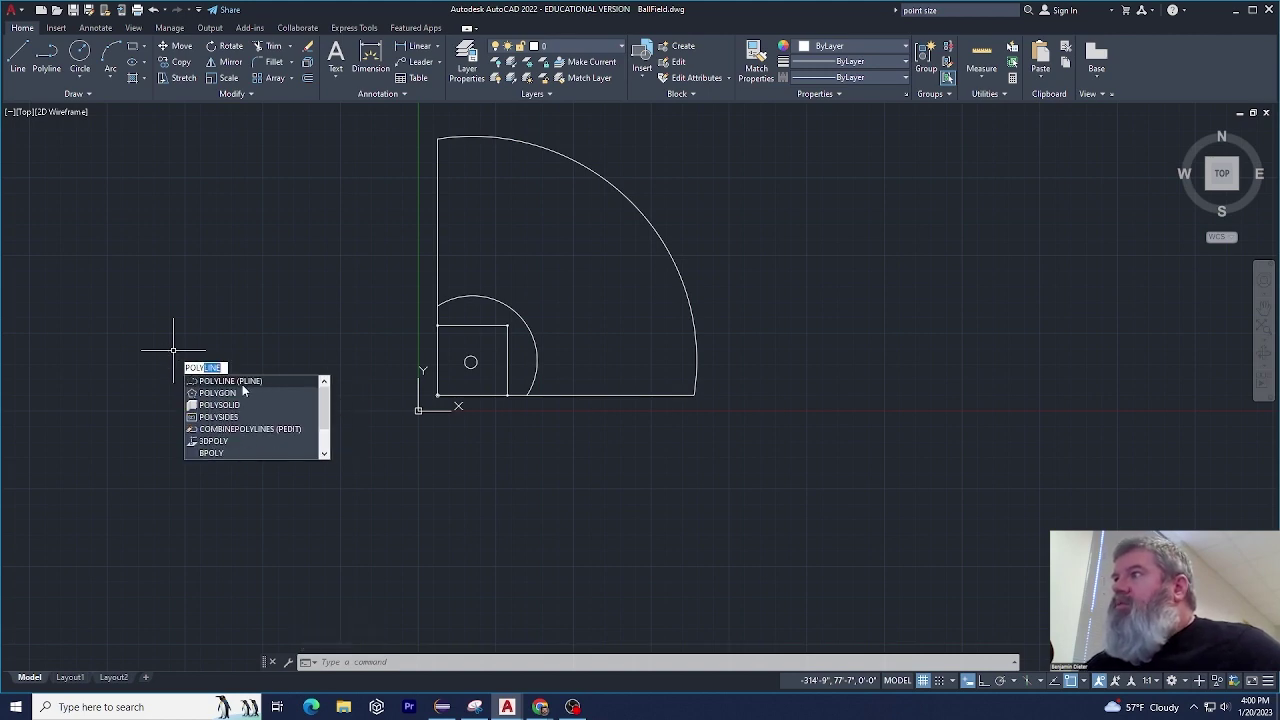
{"action": "key", "text": "BackSpace"}
{"action": "key", "text": "BackSpace"}
{"action": "key", "text": "BackSpace"}
{"action": "key", "text": "BackSpace"}
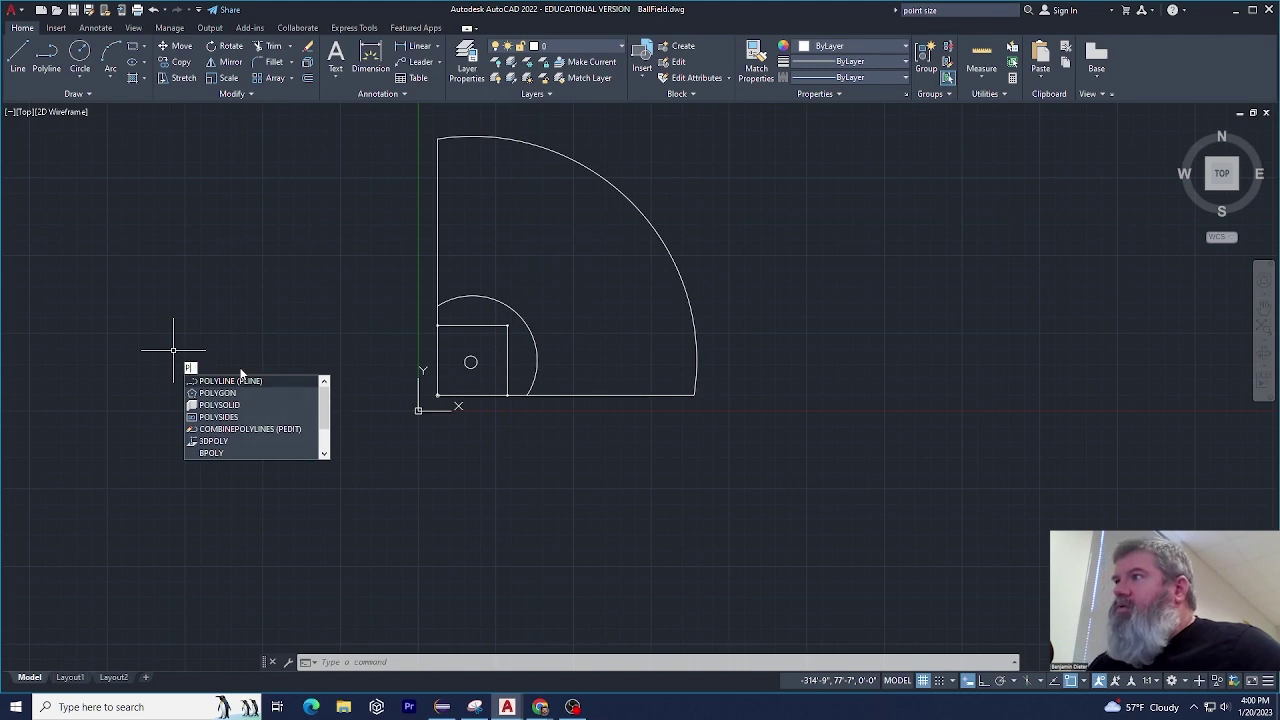
{"action": "type", "text": "lin"}
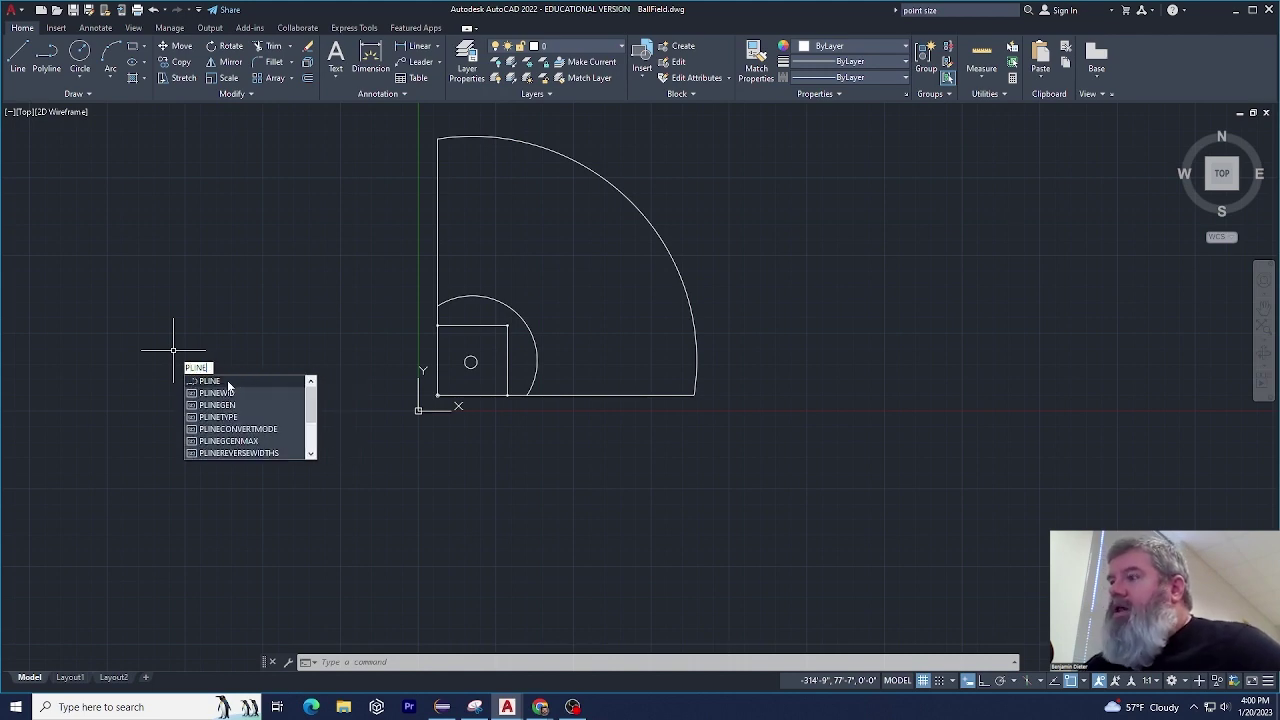
{"action": "key", "text": "Escape"}
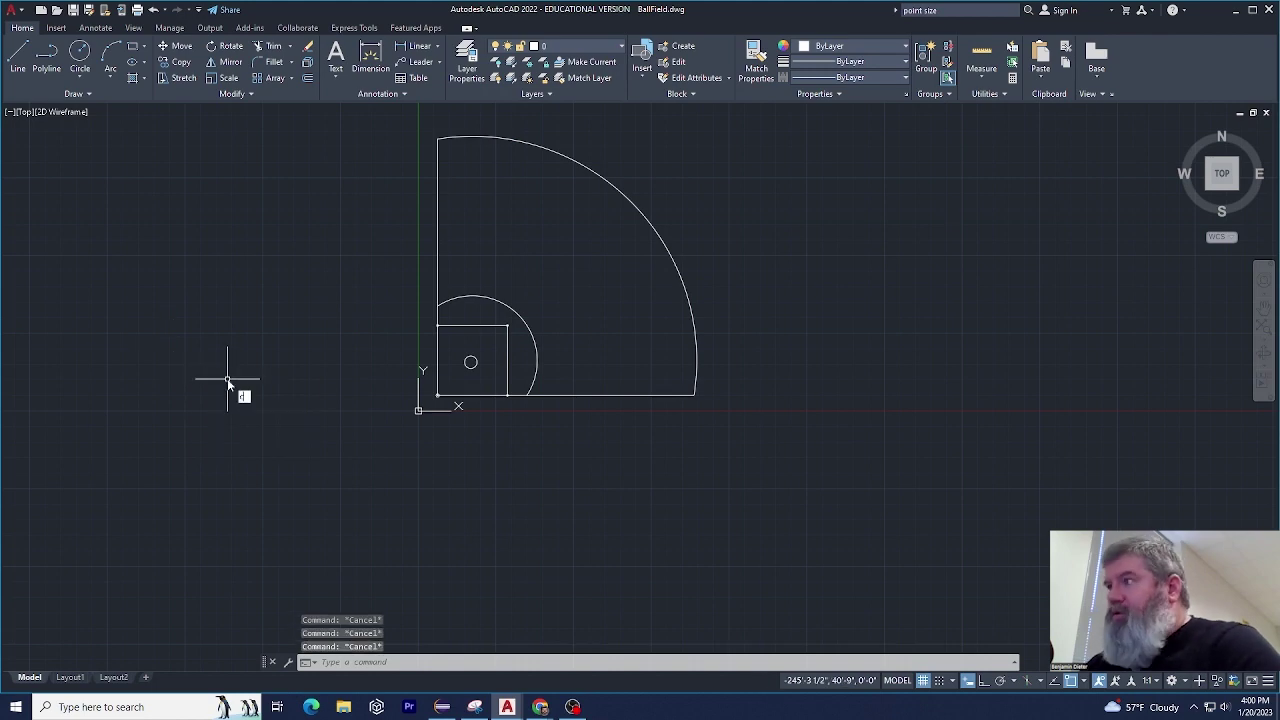
{"action": "type", "text": "c"}
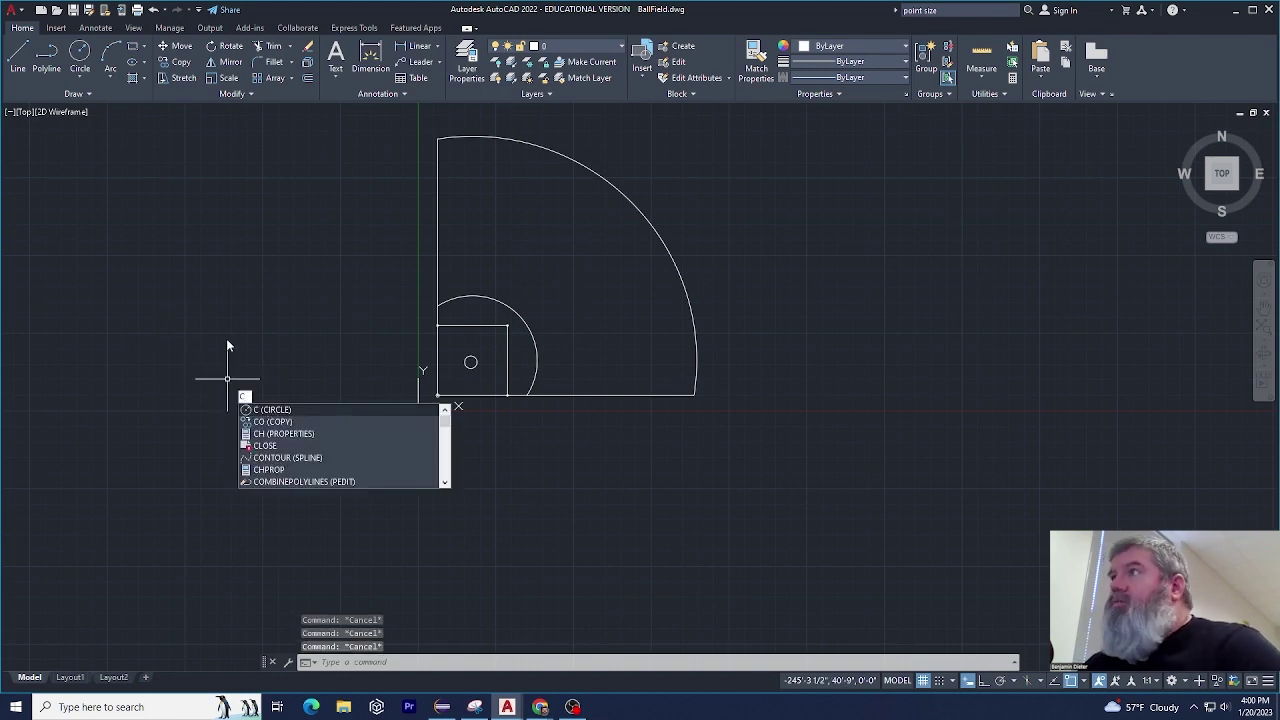
{"action": "key", "text": "BackSpace"}
{"action": "type", "text": "a"}
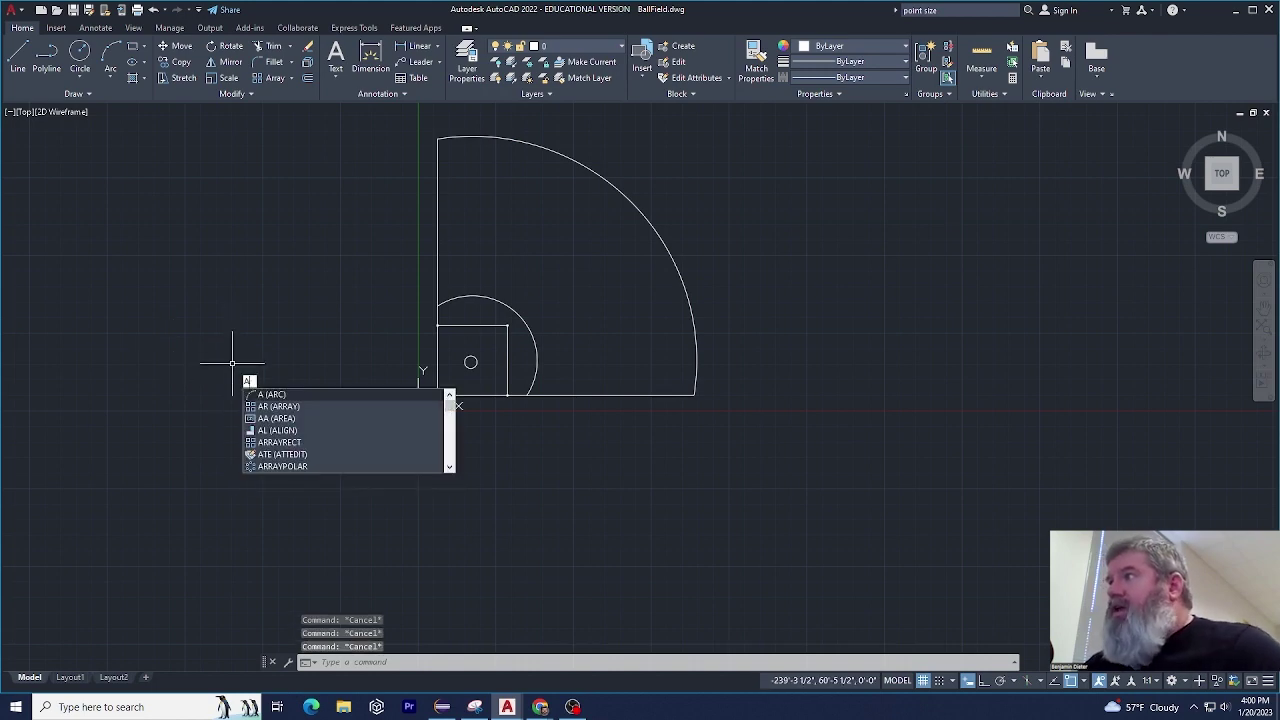
{"action": "key", "text": "BackSpace"}
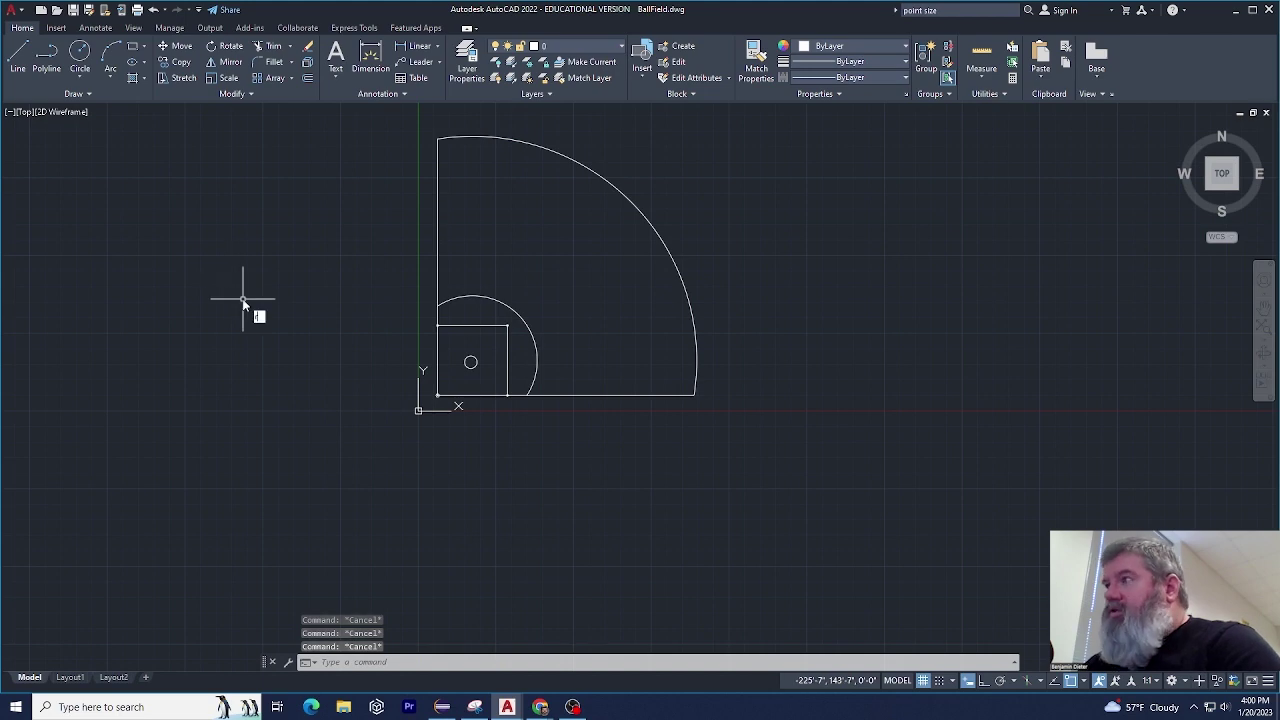
{"action": "type", "text": "REC"}
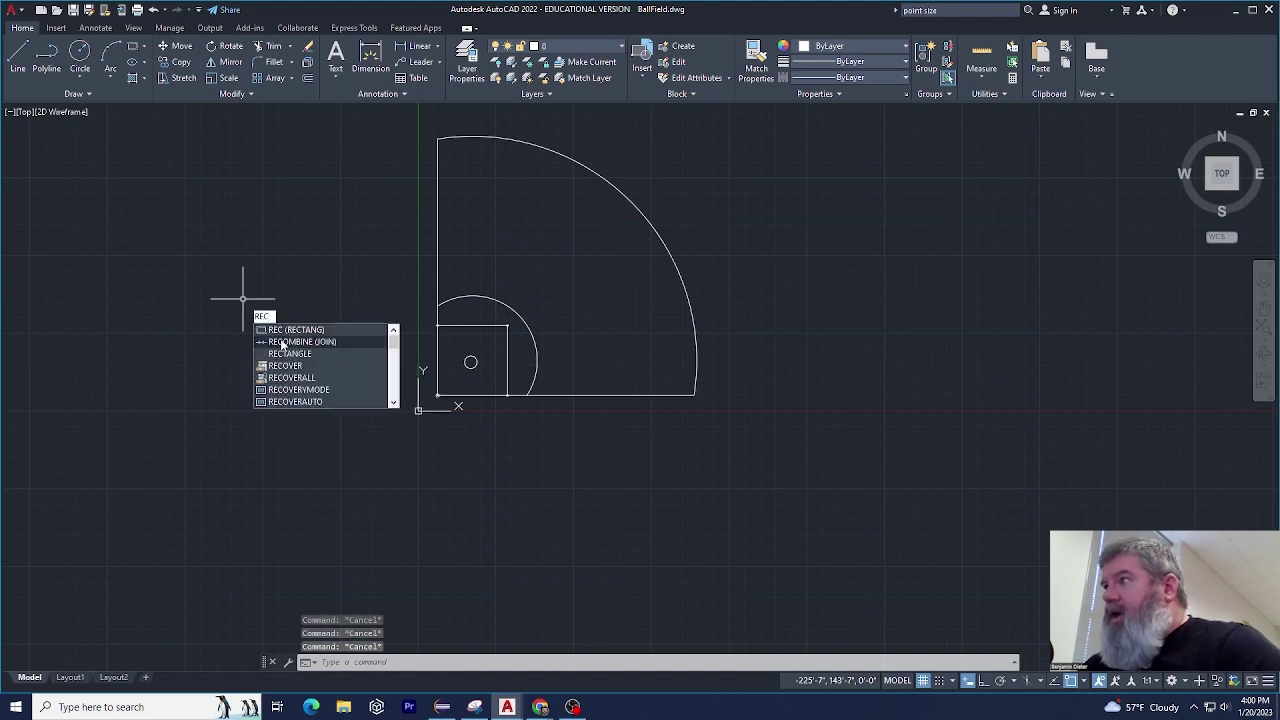
{"action": "key", "text": "Escape"}
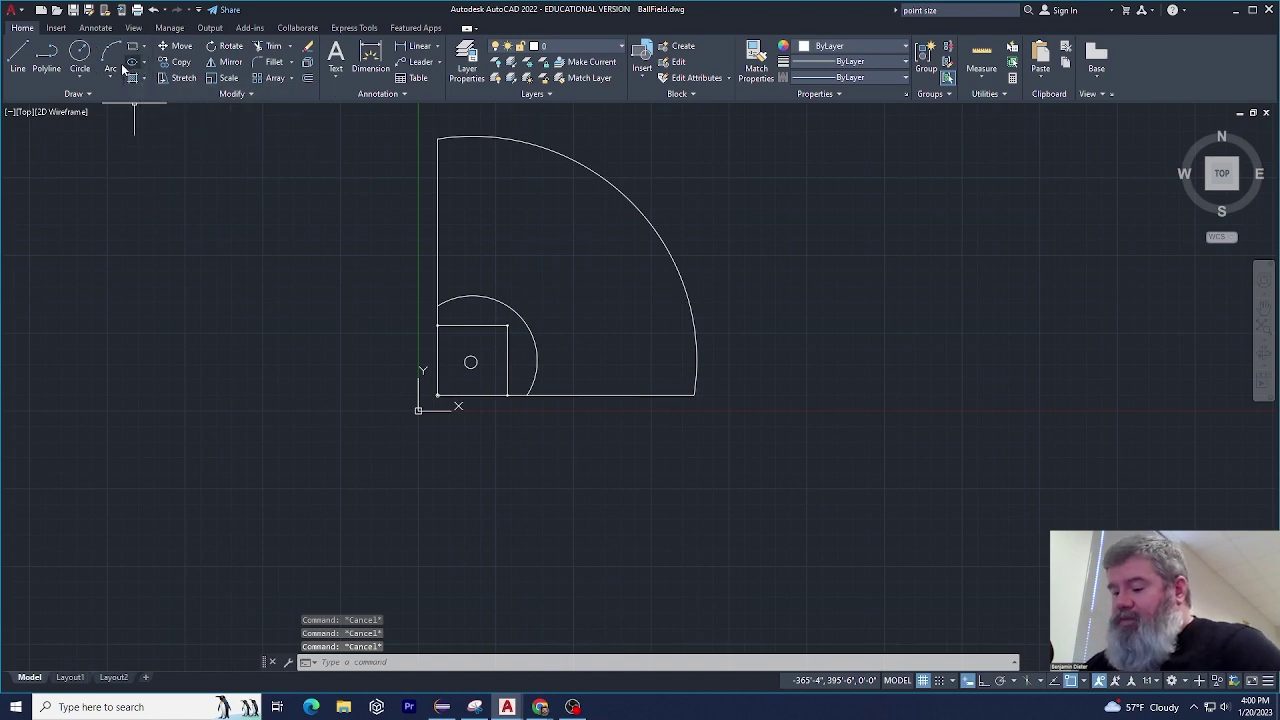
{"action": "type", "text": "ell"}
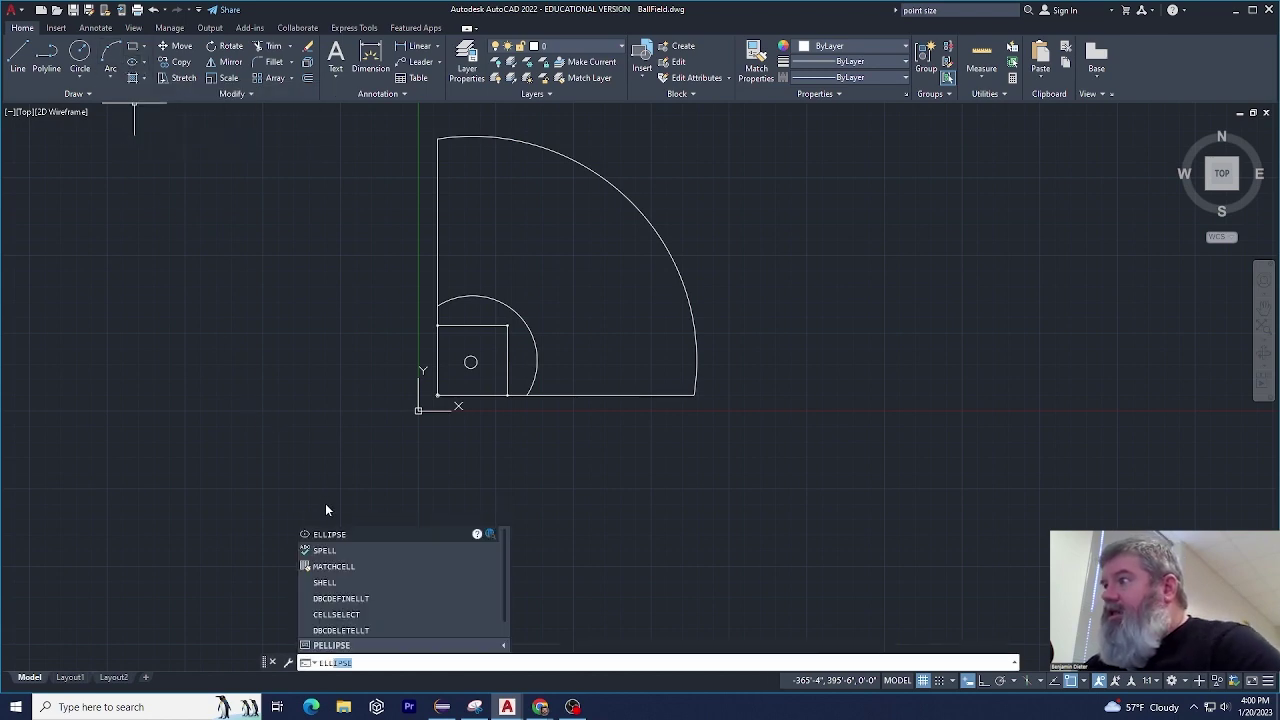
{"action": "key", "text": "Escape"}
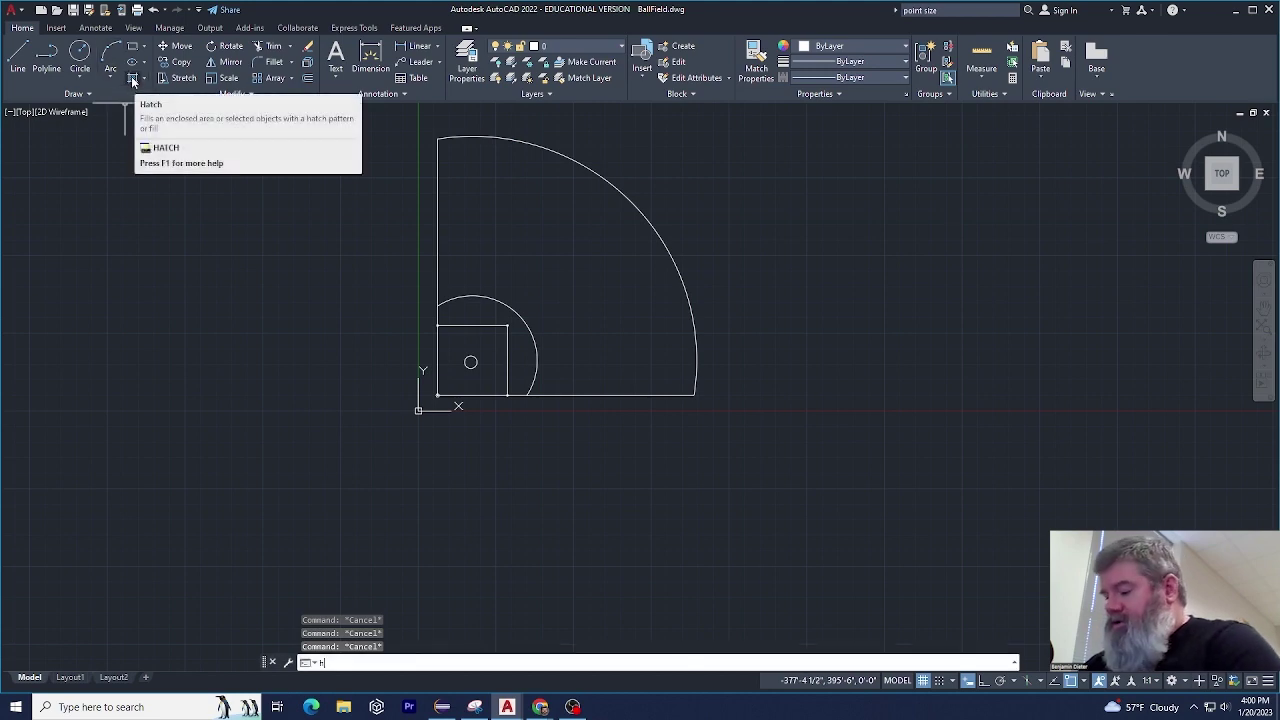
{"action": "type", "text": "hatch"}
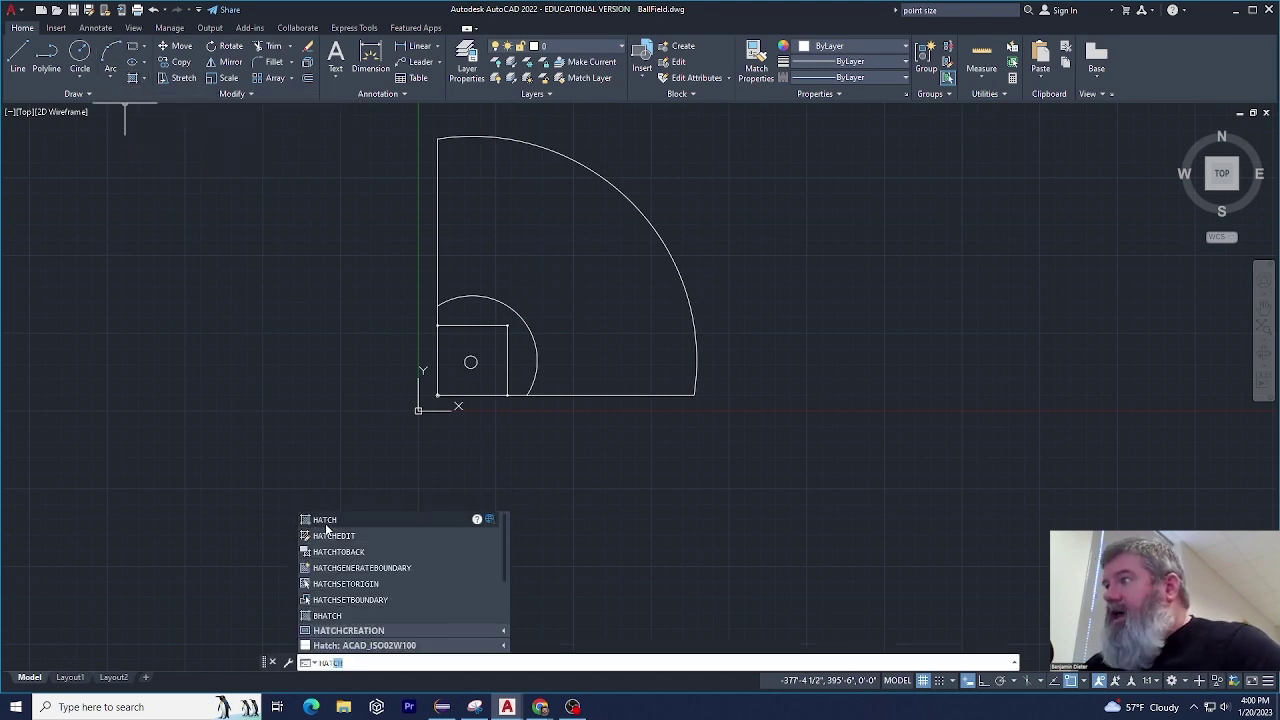
{"action": "key", "text": "Escape"}
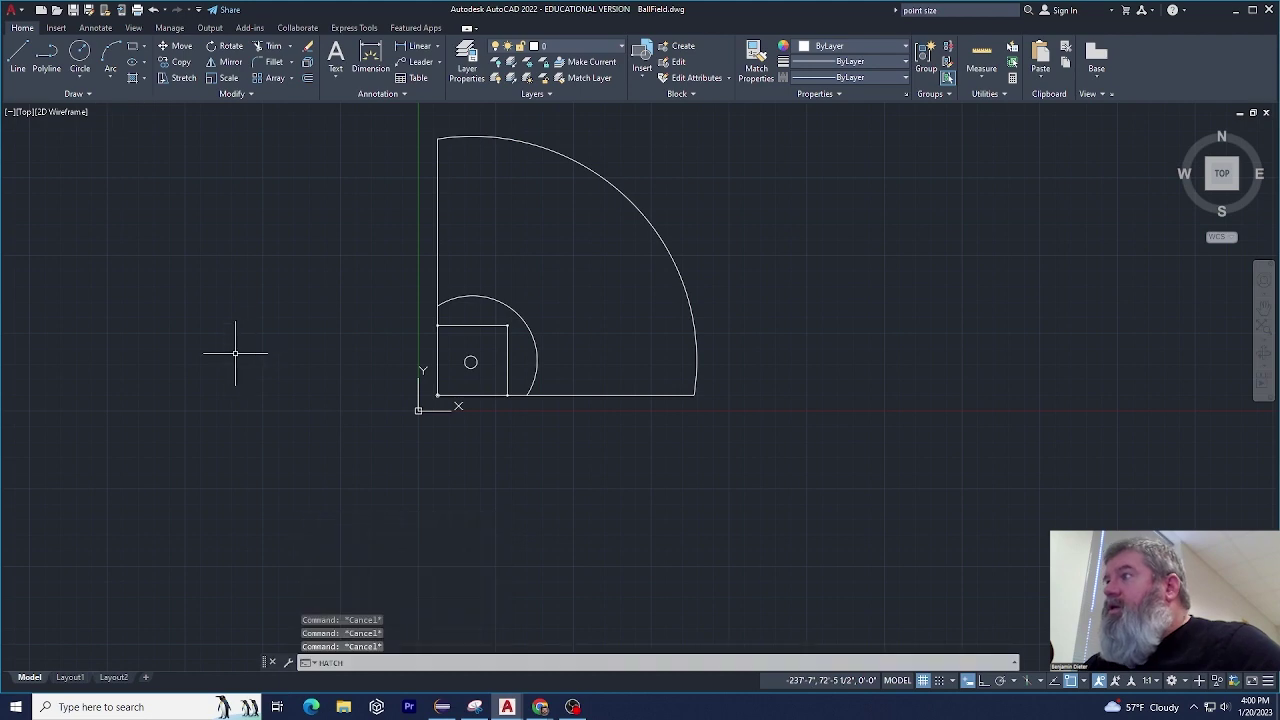
{"action": "key", "text": "Escape"}
{"action": "key", "text": "Escape"}
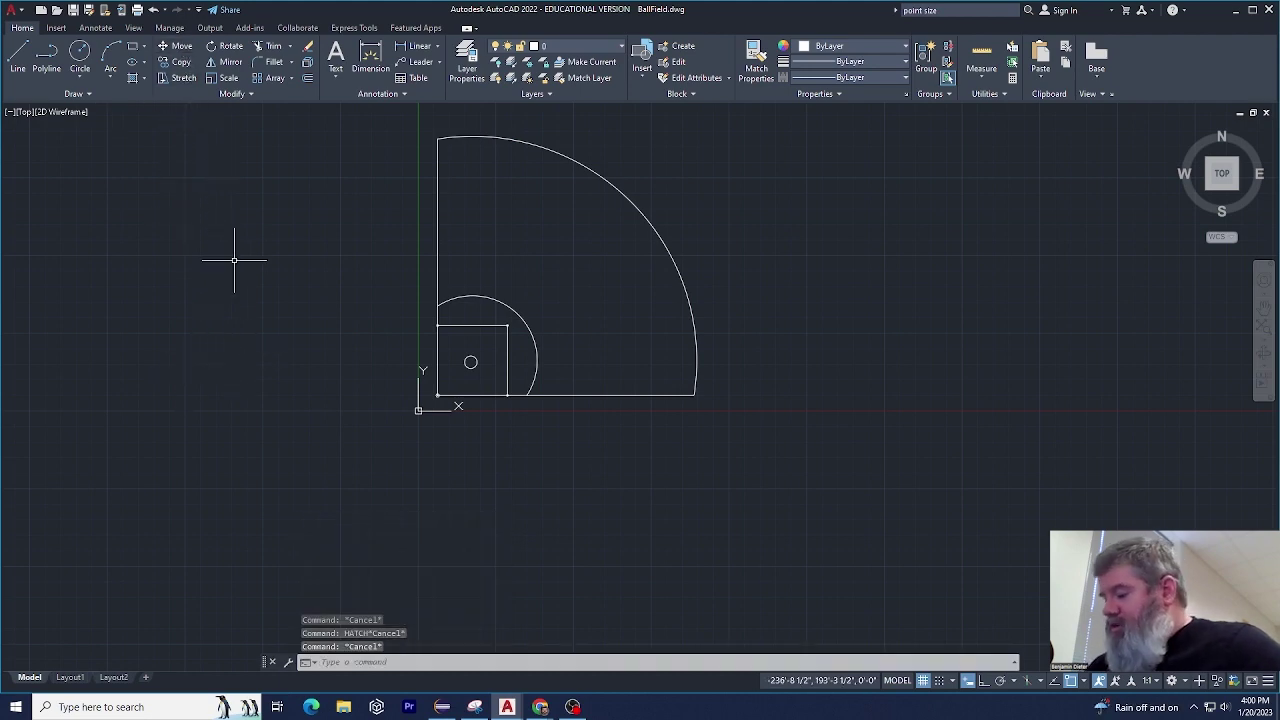
{"action": "type", "text": "m"}
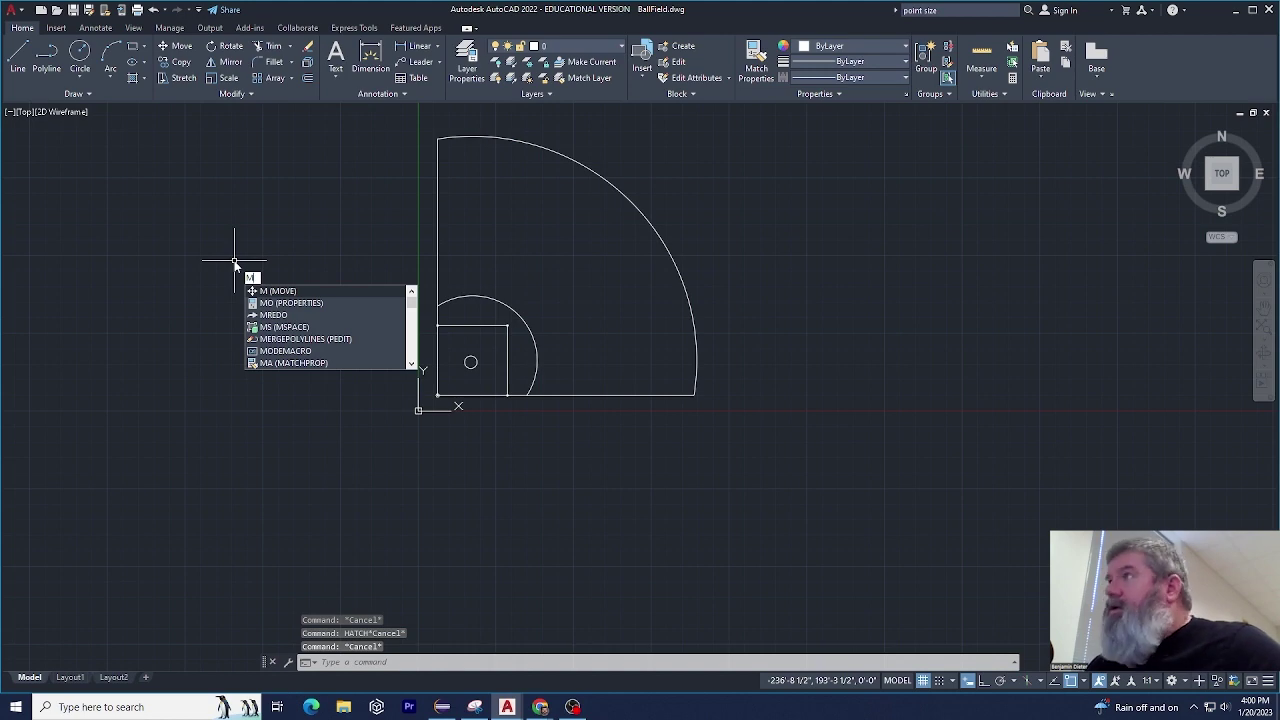
{"action": "key", "text": "BackSpace"}
{"action": "type", "text": "co"}
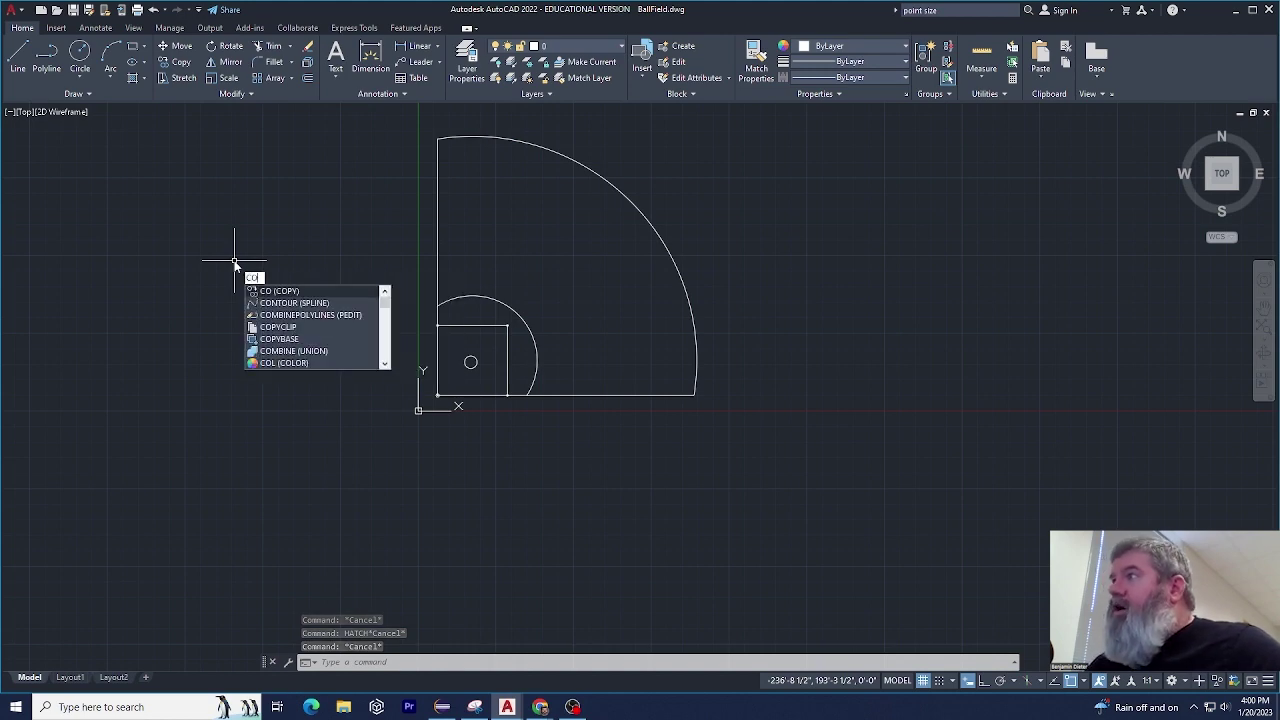
{"action": "key", "text": "BackSpace"}
{"action": "key", "text": "BackSpace"}
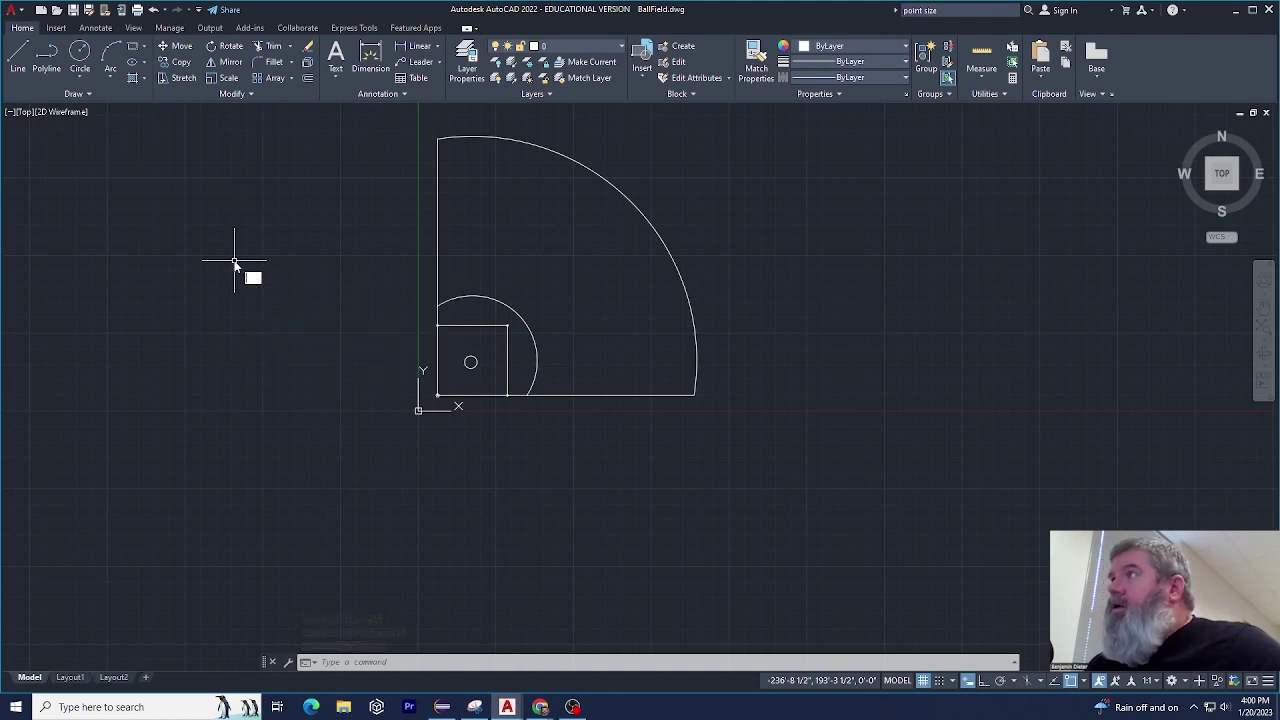
{"action": "type", "text": "st"}
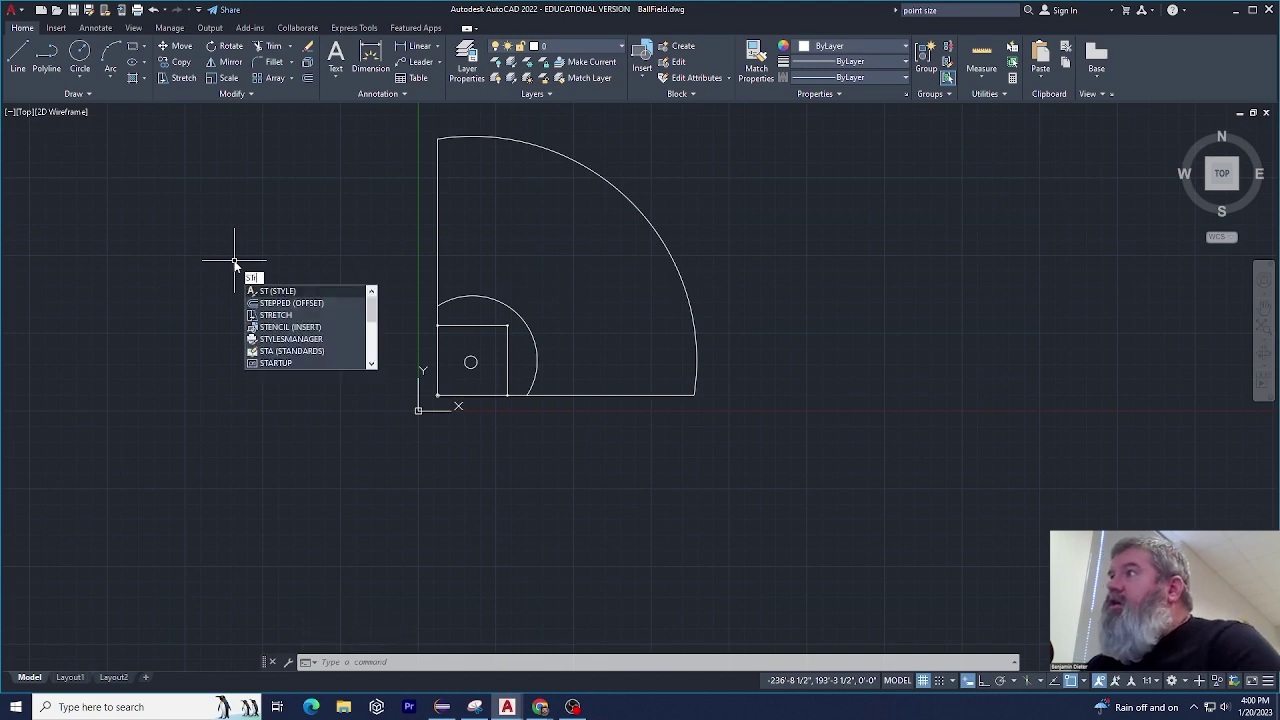
{"action": "type", "text": "r"}
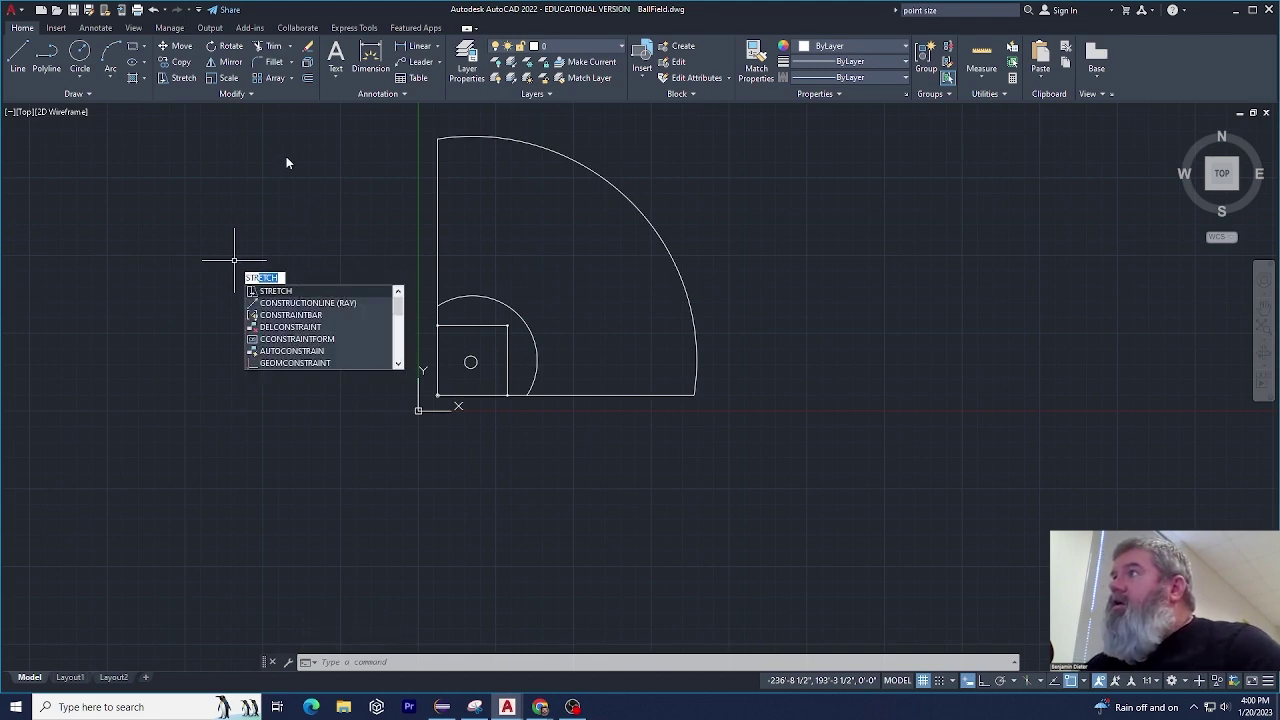
{"action": "key", "text": "Escape"}
{"action": "key", "text": "Escape"}
{"action": "key", "text": "Escape"}
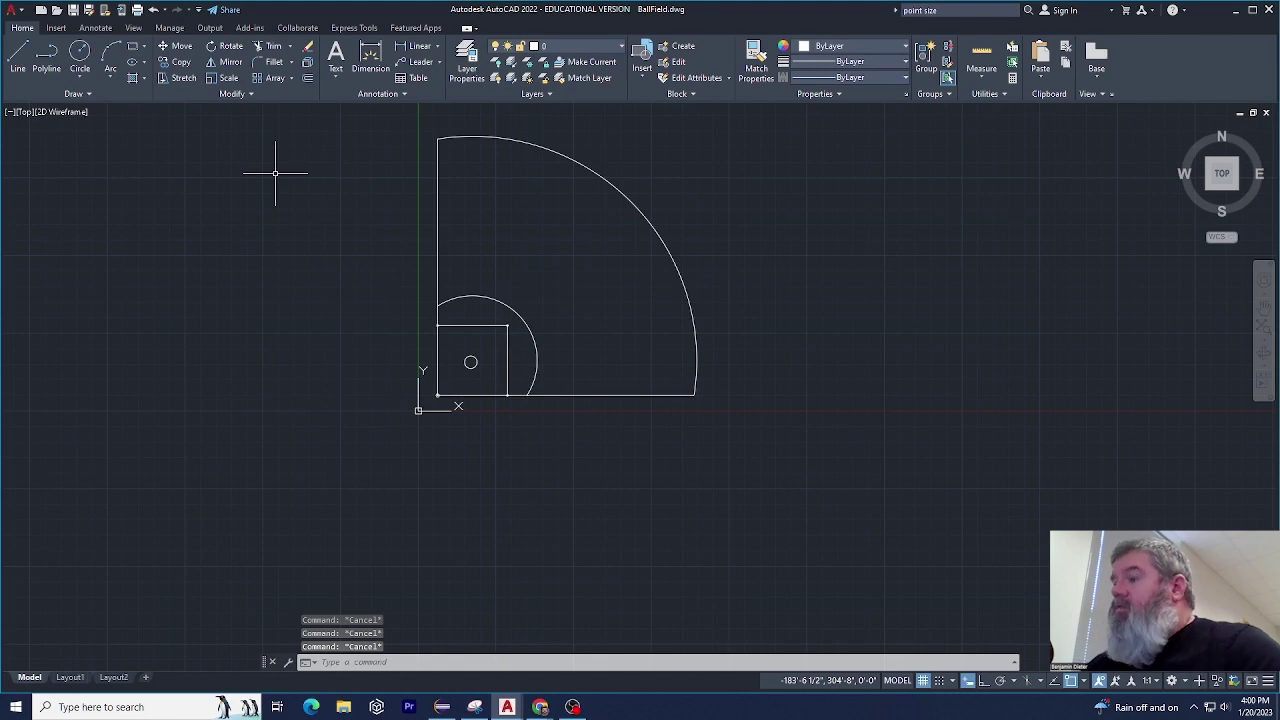
{"action": "type", "text": "ro"}
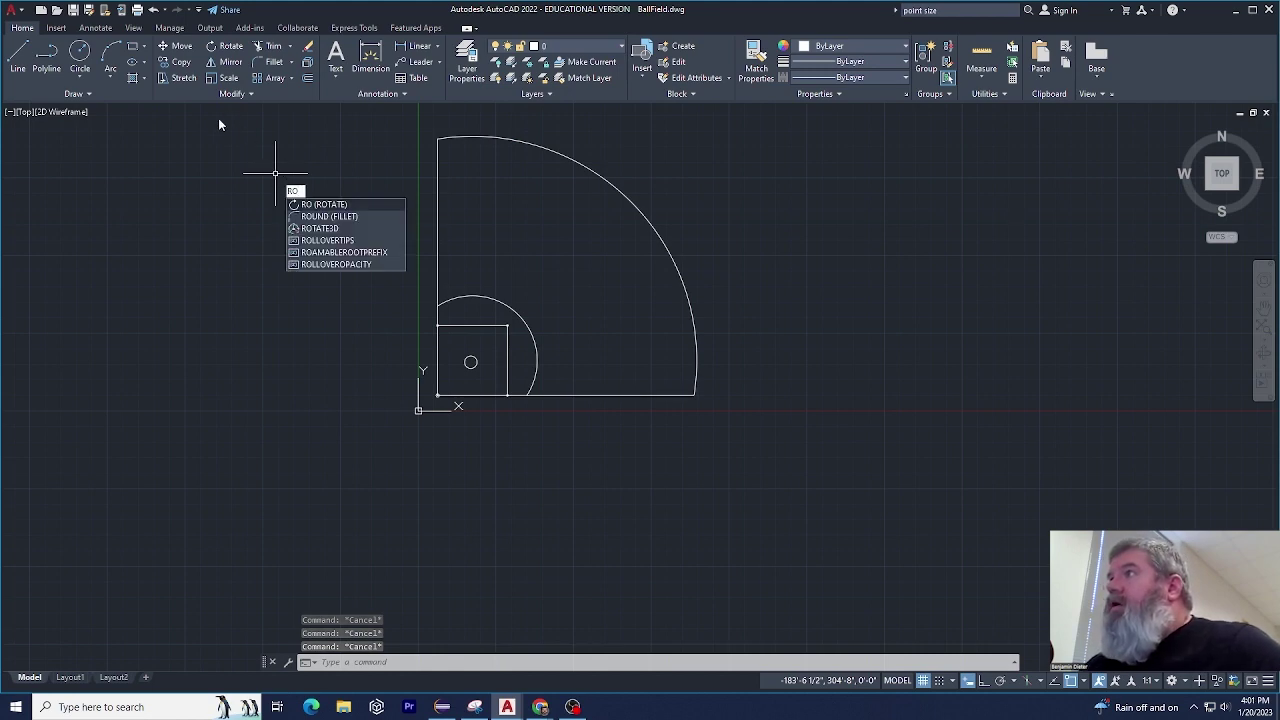
{"action": "key", "text": "Escape"}
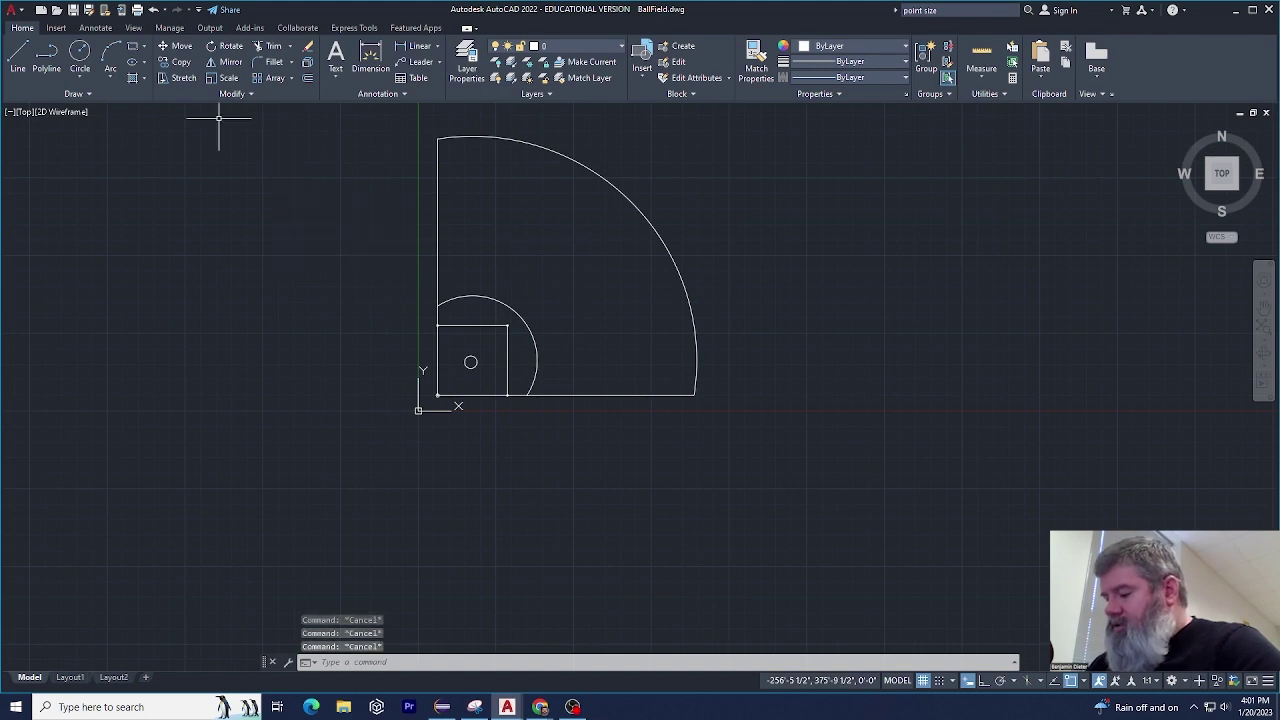
{"action": "type", "text": "mi"}
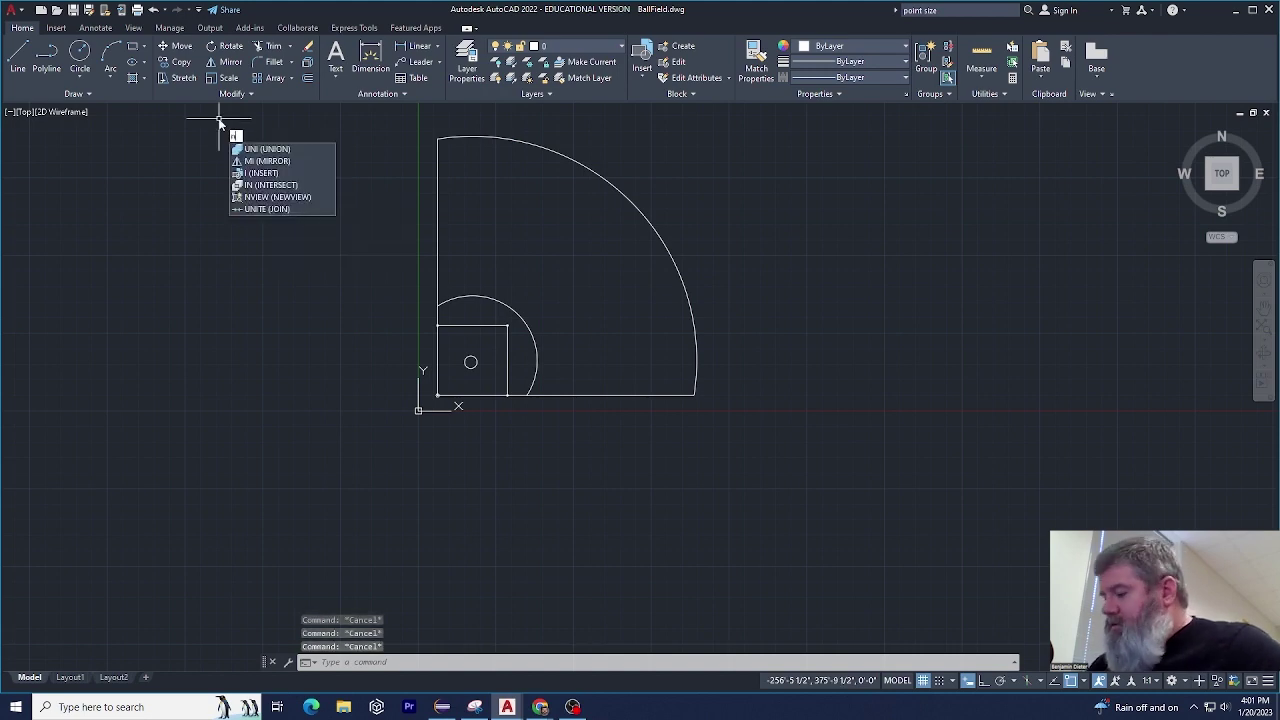
{"action": "key", "text": "BackSpace"}
{"action": "type", "text": "mi"}
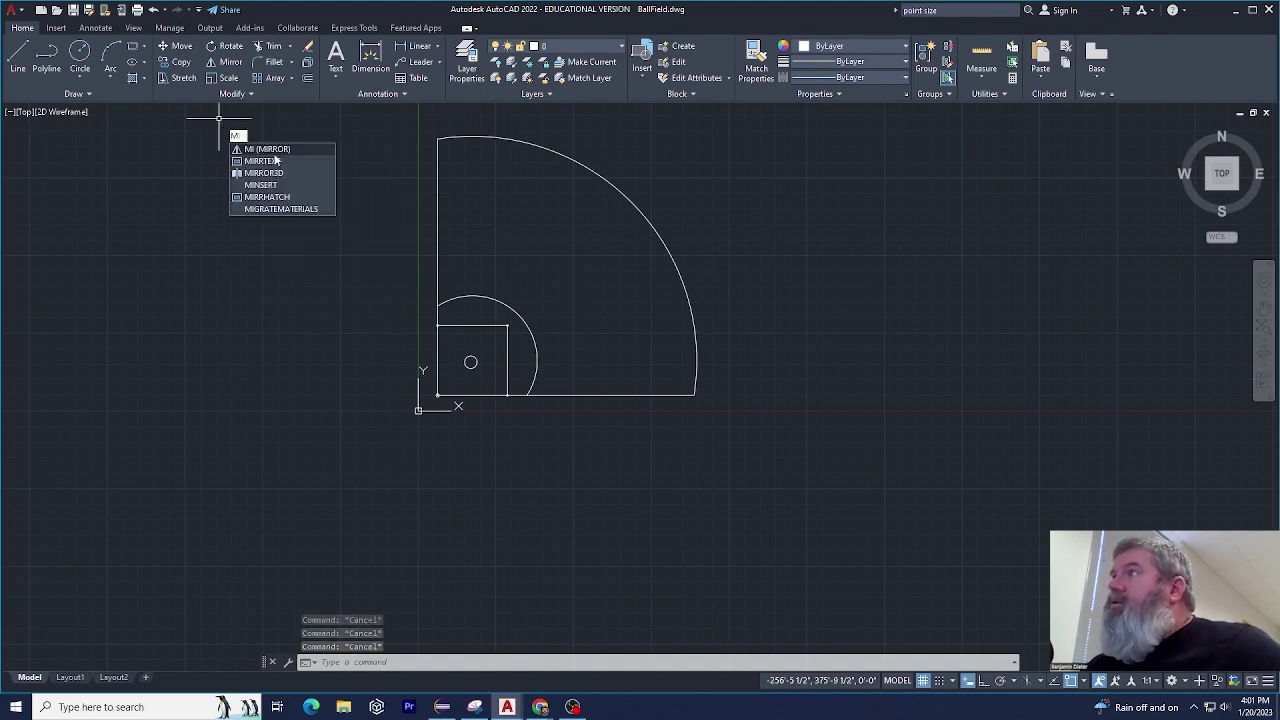
{"action": "key", "text": "Escape"}
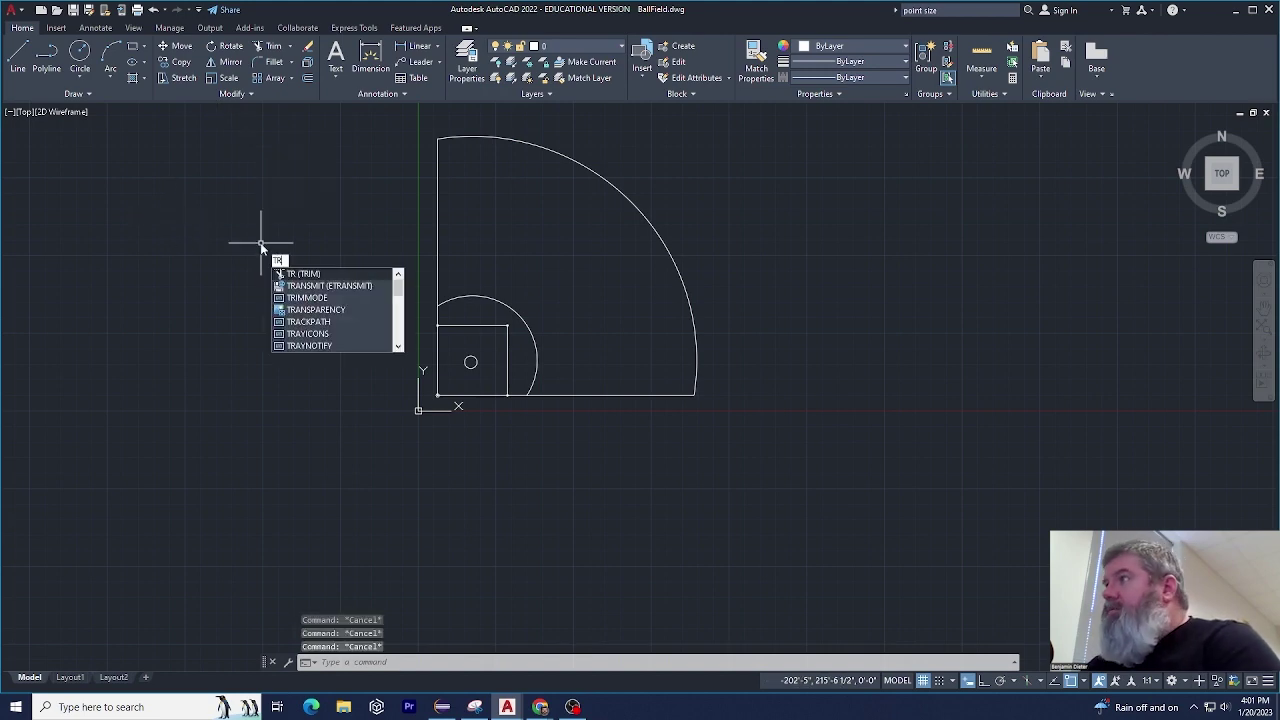
{"action": "key", "text": "BackSpace"}
{"action": "key", "text": "BackSpace"}
{"action": "type", "text": "ex"}
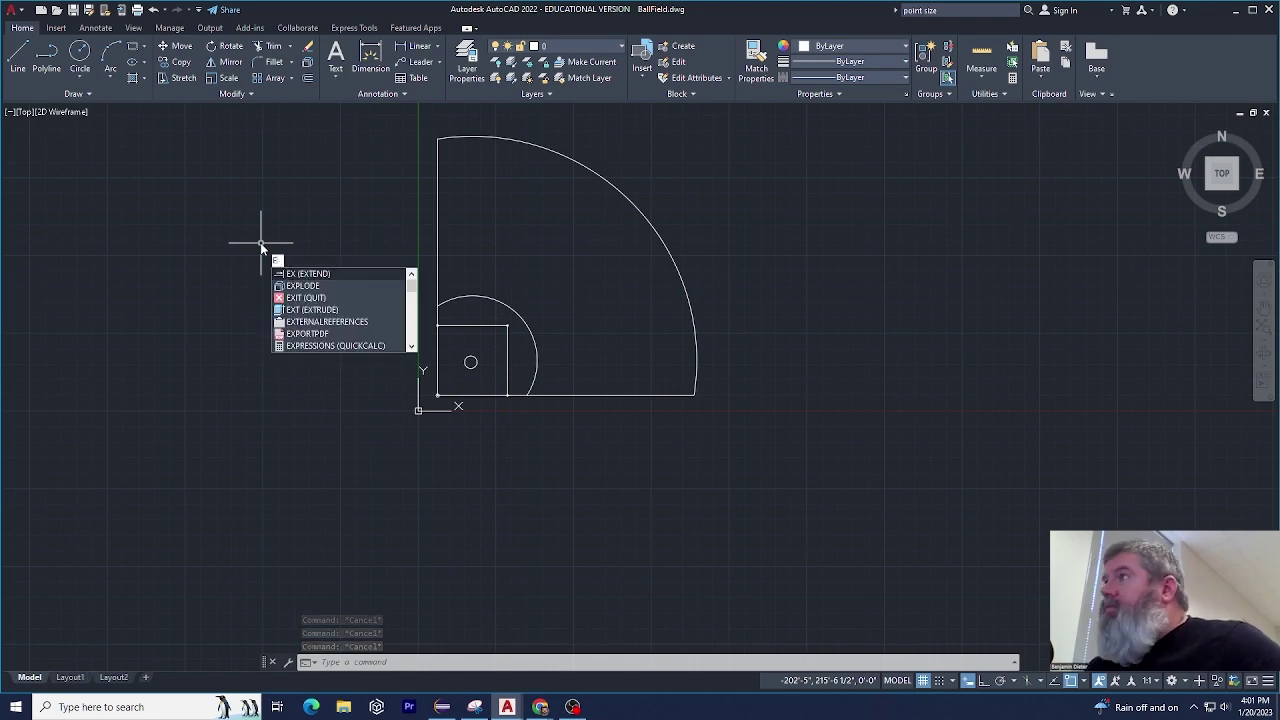
{"action": "key", "text": "BackSpace"}
{"action": "key", "text": "BackSpace"}
{"action": "type", "text": "ex"}
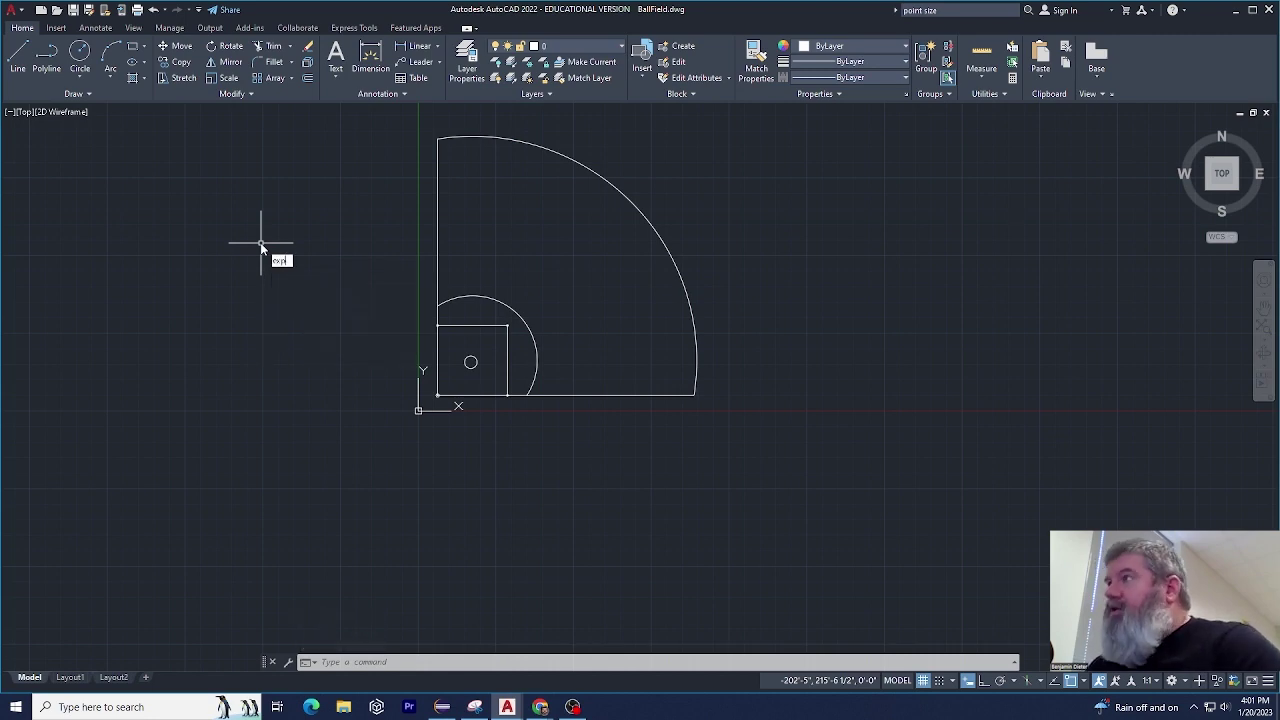
{"action": "type", "text": "p"}
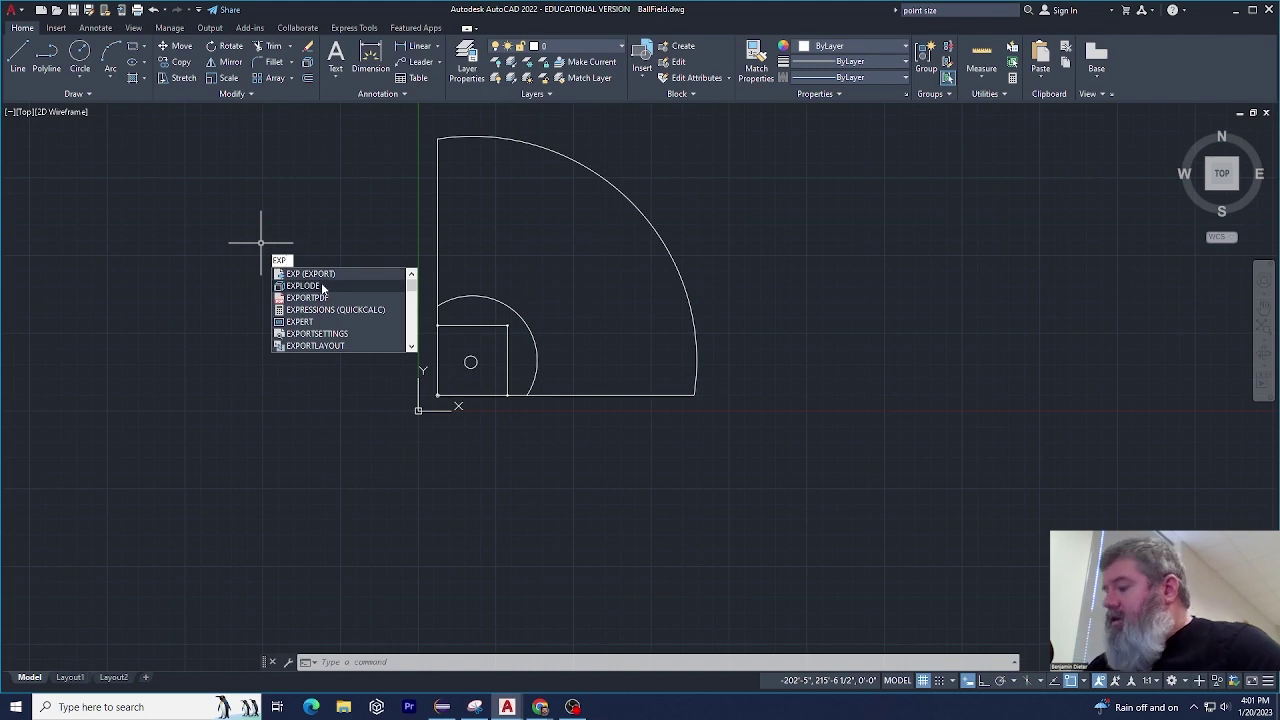
{"action": "type", "text": "l"}
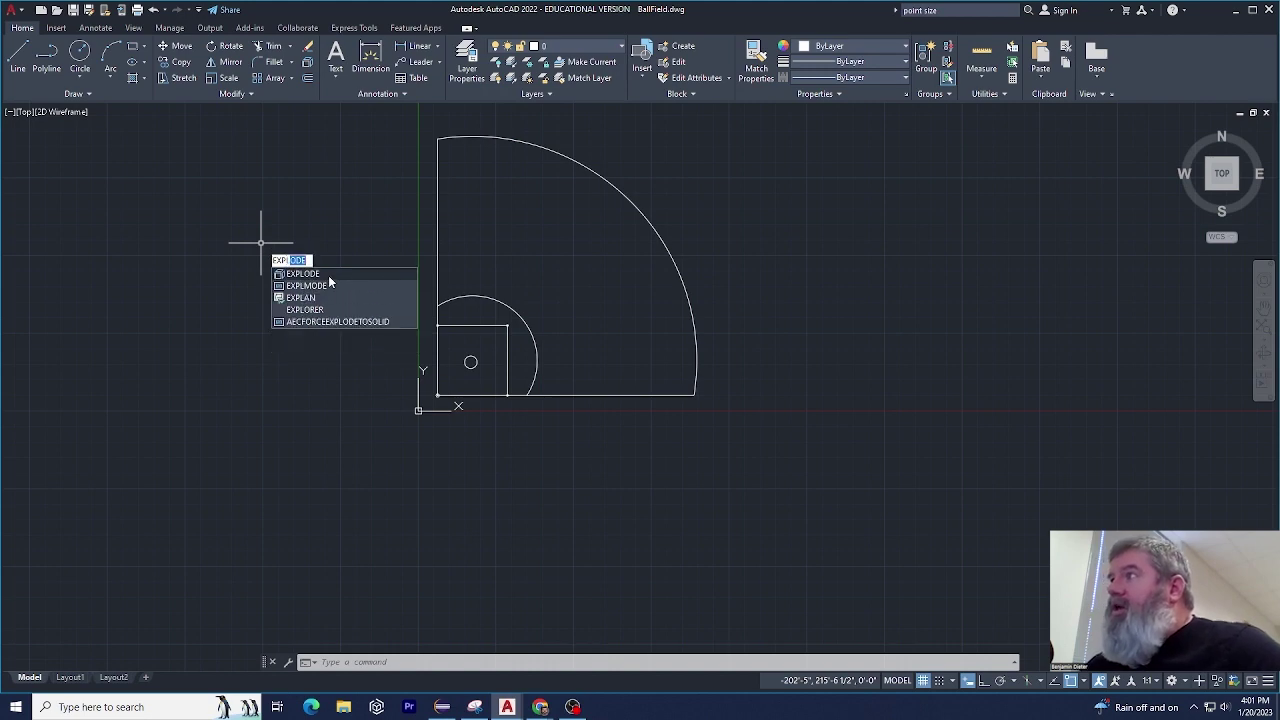
{"action": "key", "text": "Escape"}
{"action": "key", "text": "Escape"}
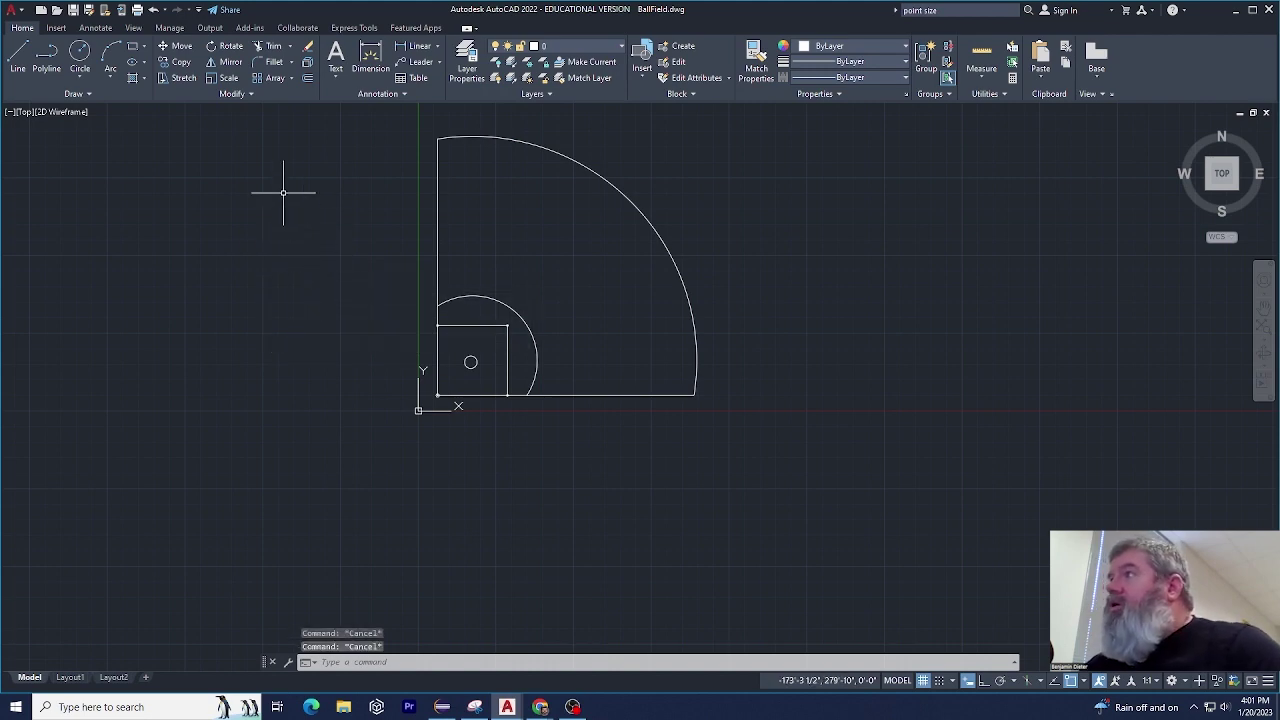
{"action": "type", "text": "off"}
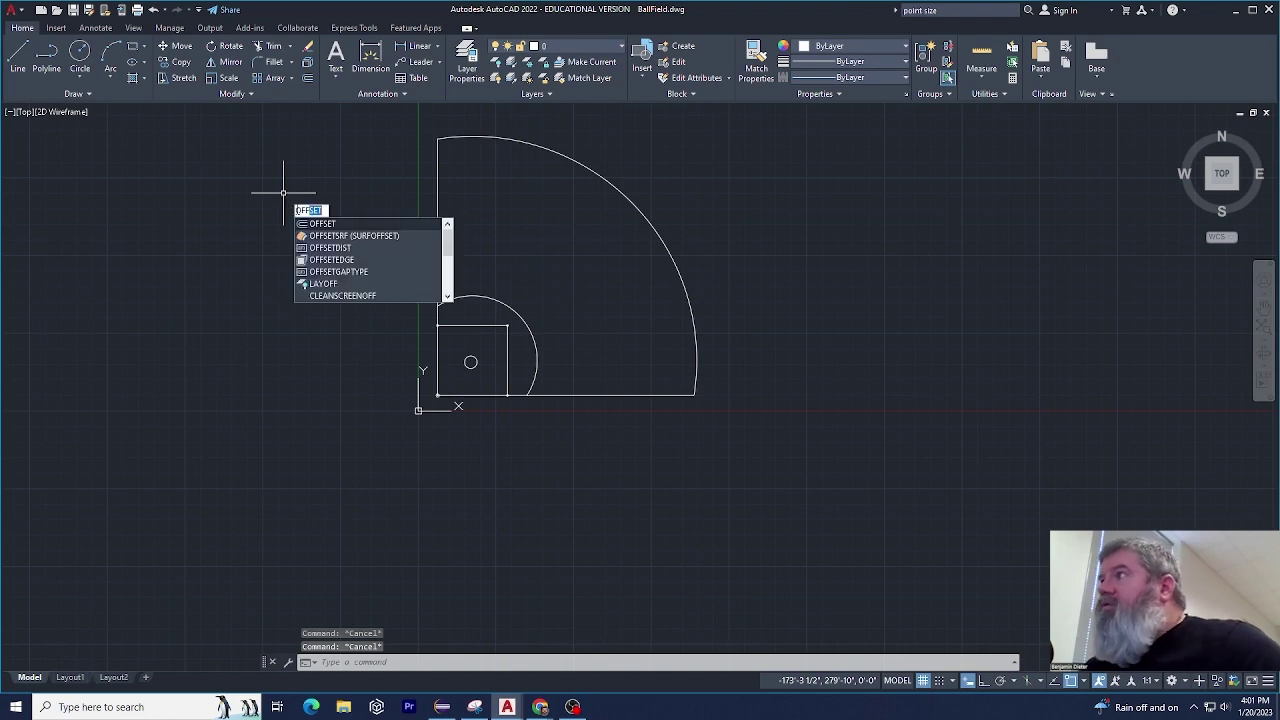
Expand and close the Modify panel, then window-select the whole ball field.
{"action": "left_click", "coordinate": [238, 93]}
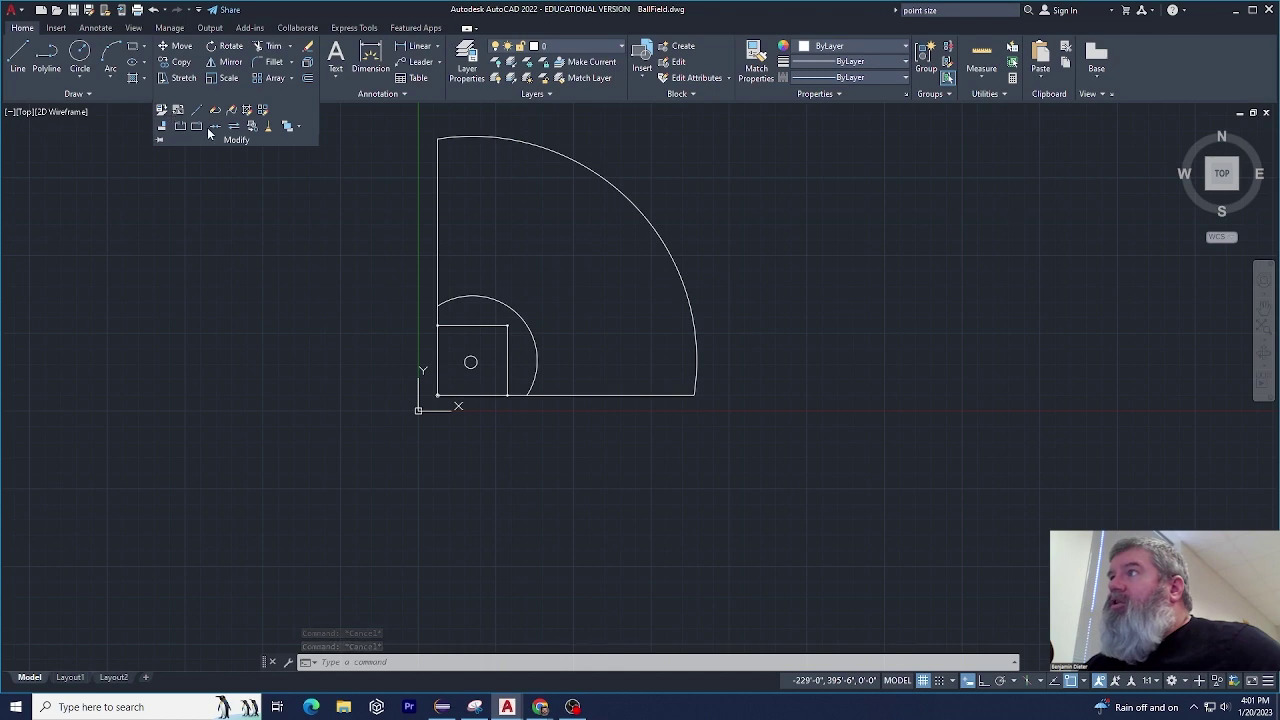
{"action": "left_click", "coordinate": [300, 191]}
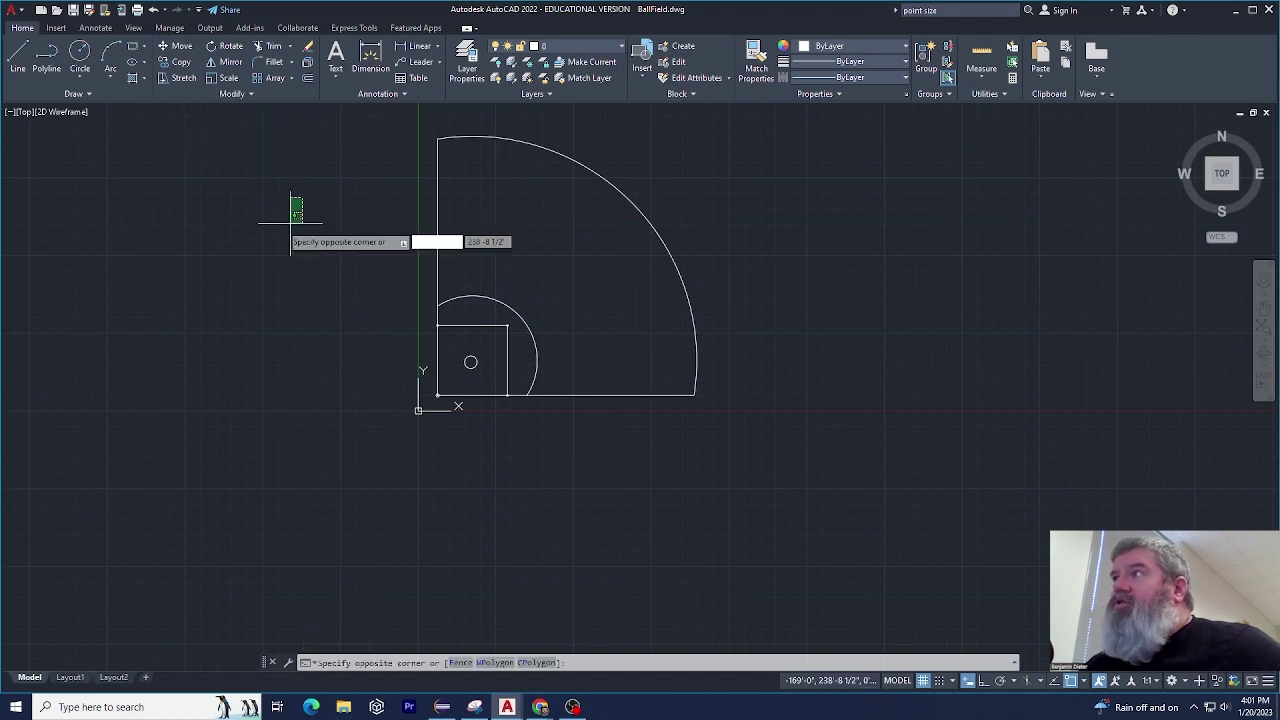
{"action": "key", "text": "Escape"}
{"action": "key", "text": "Escape"}
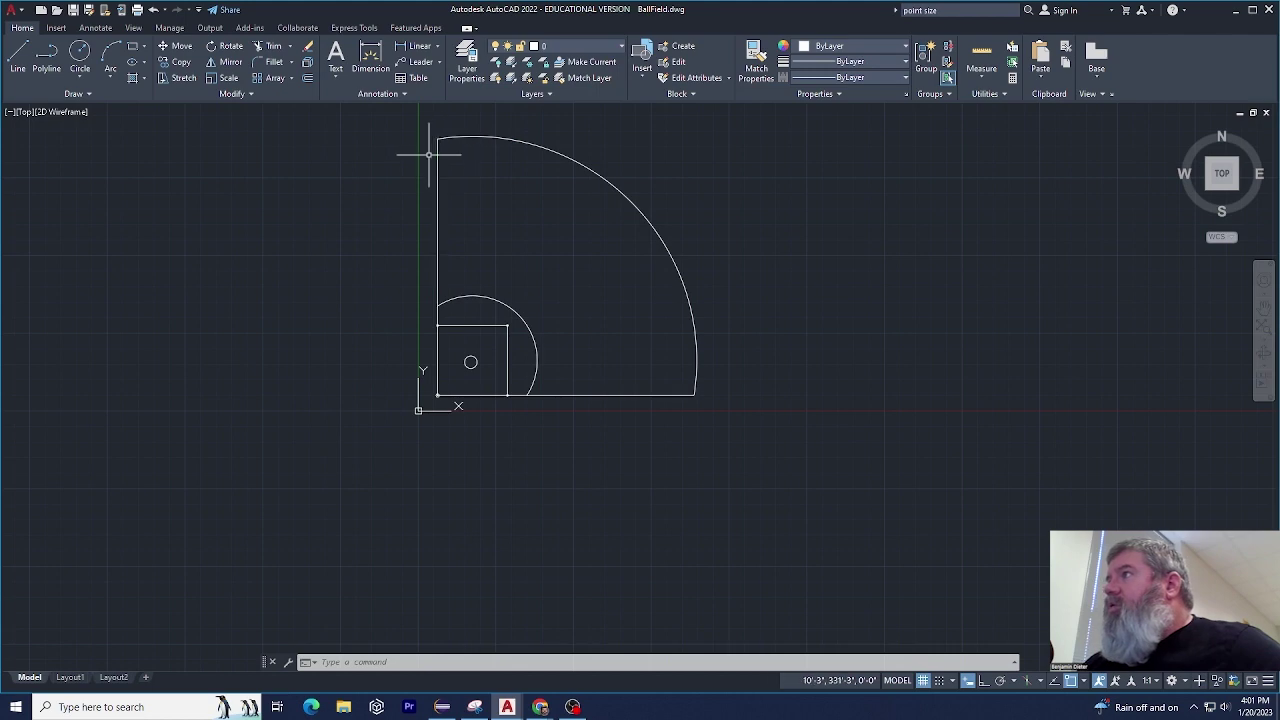
{"action": "left_click", "coordinate": [413, 123]}
{"action": "left_click", "coordinate": [760, 487]}
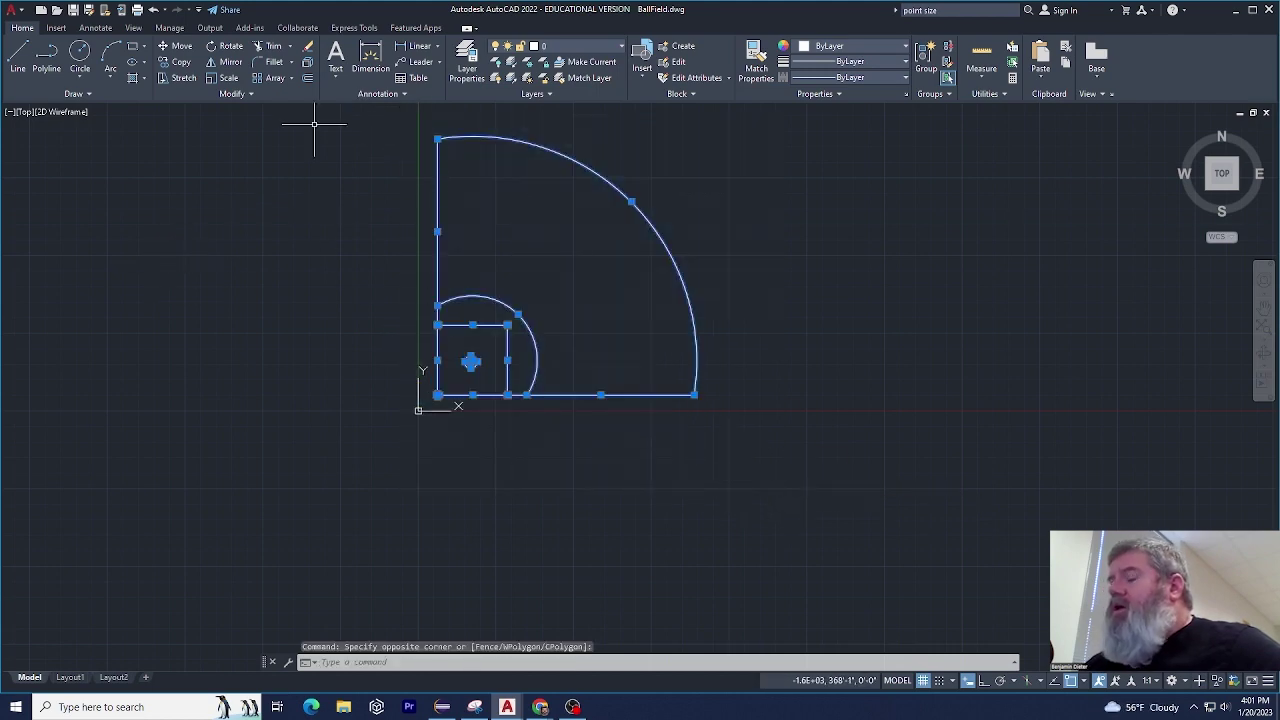
{"action": "type", "text": "ro"}
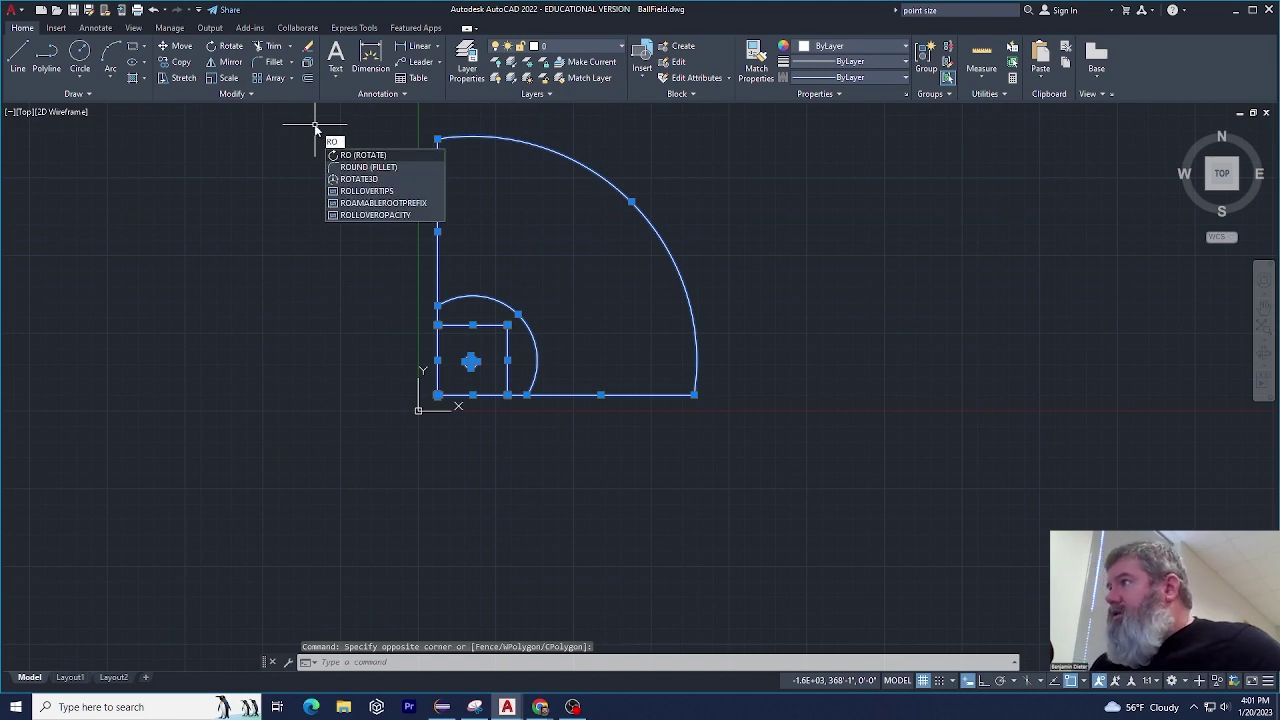
{"action": "key", "text": "Return"}
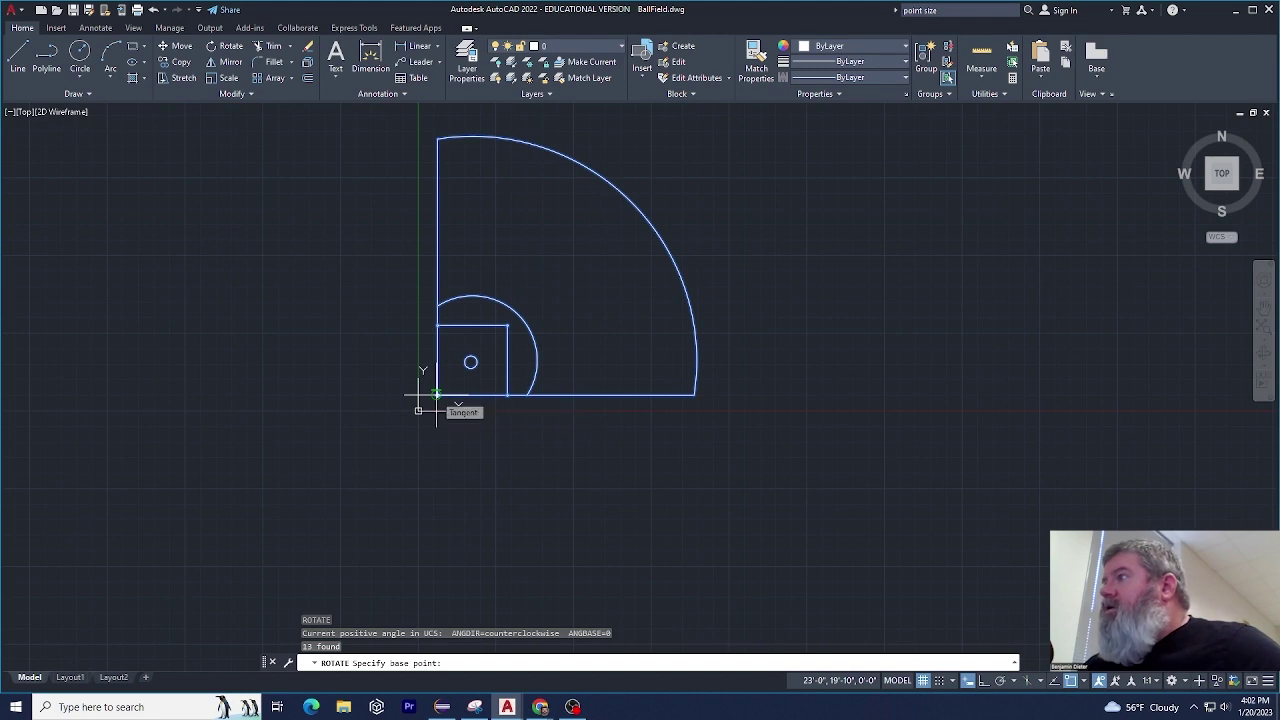
{"action": "scroll", "coordinate": [430, 402], "scroll_direction": "up", "scroll_amount": 5}
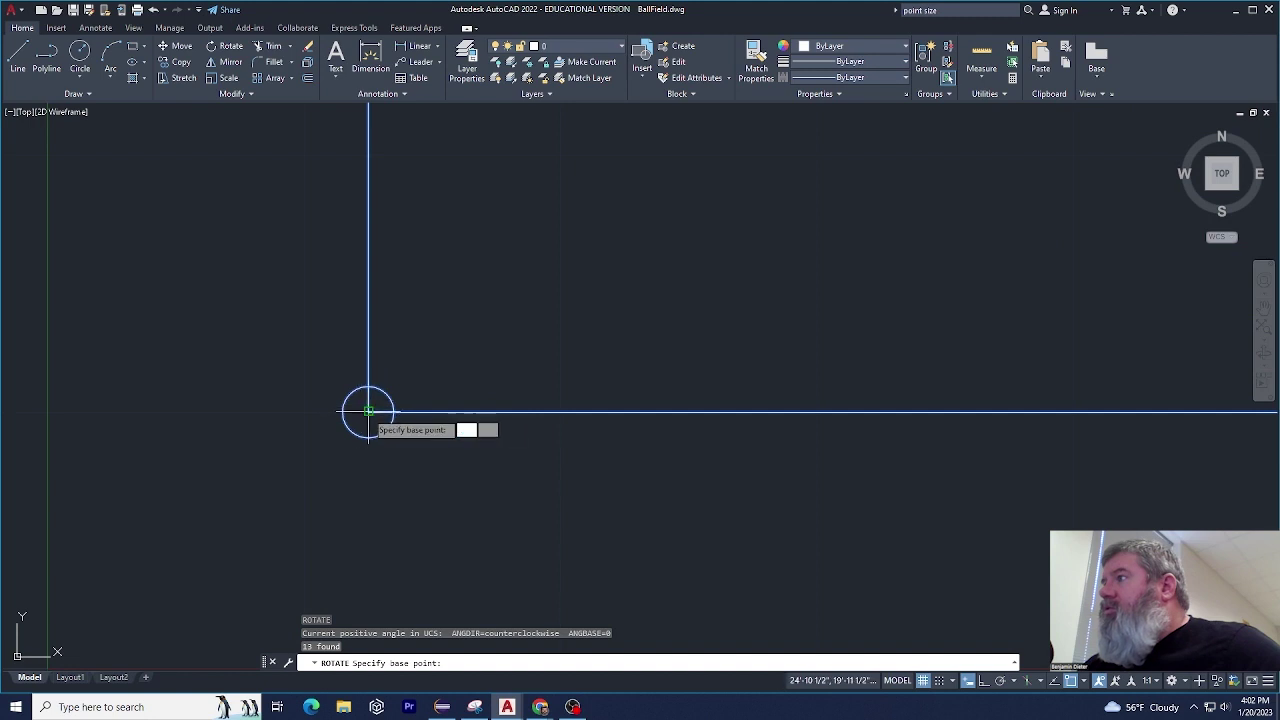
{"action": "left_click", "coordinate": [368, 411]}
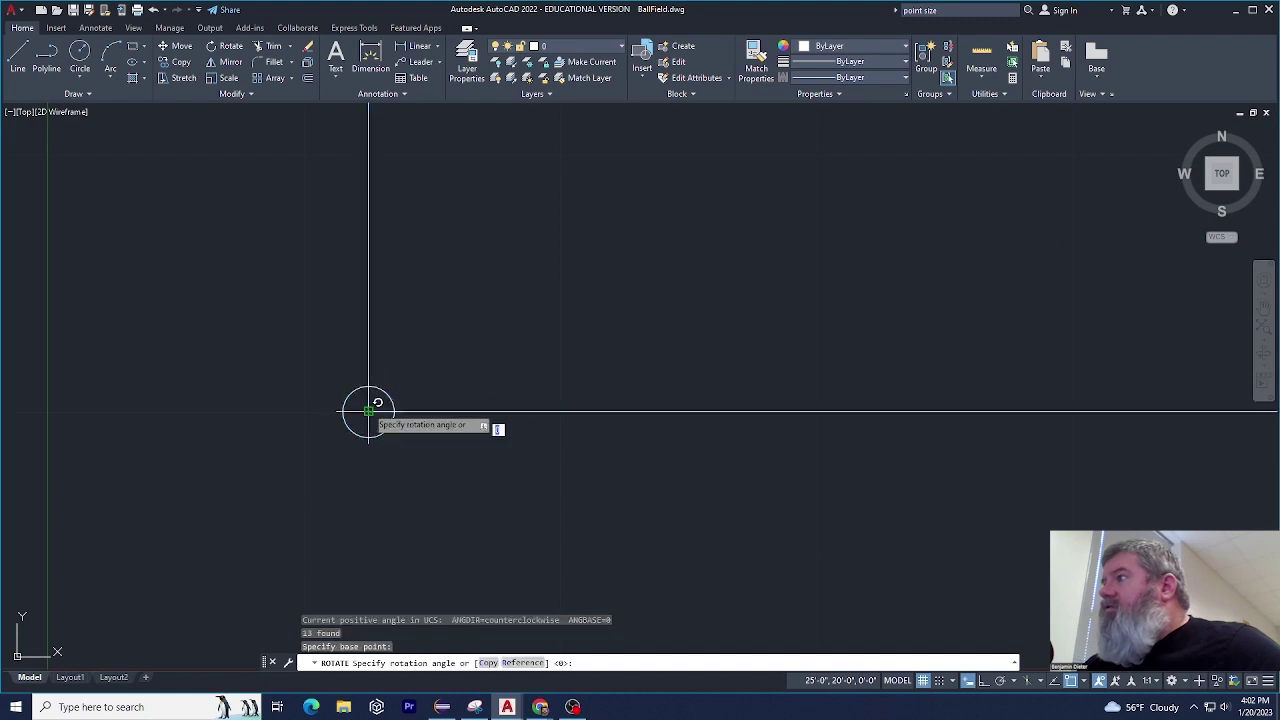
{"action": "scroll", "coordinate": [356, 320], "scroll_direction": "down", "scroll_amount": 3}
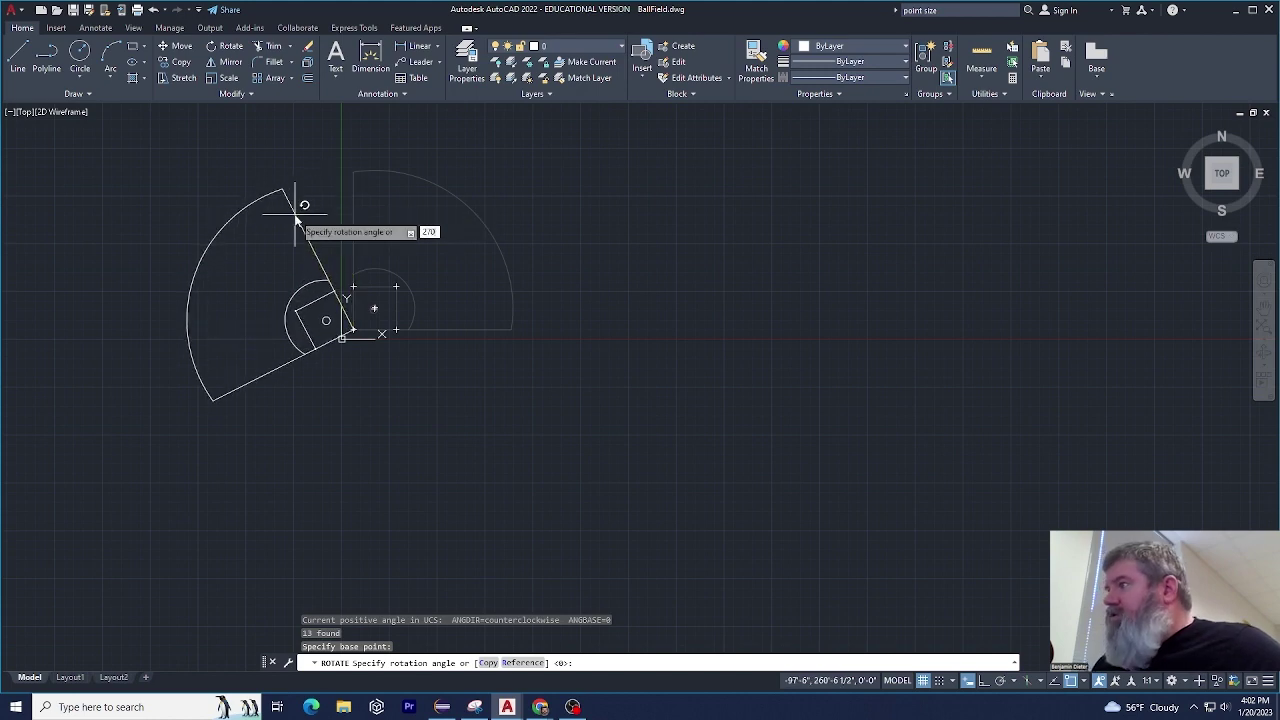
{"action": "key", "text": "Return"}
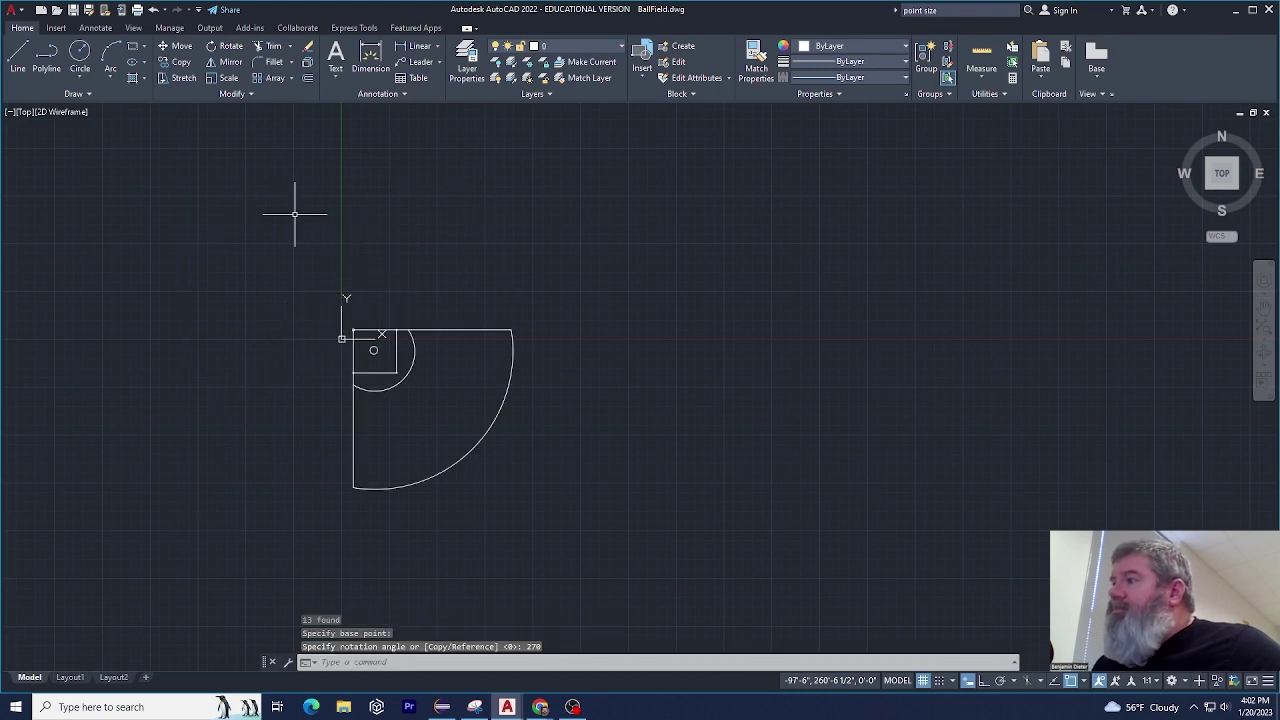
{"action": "key", "text": "ctrl+z"}
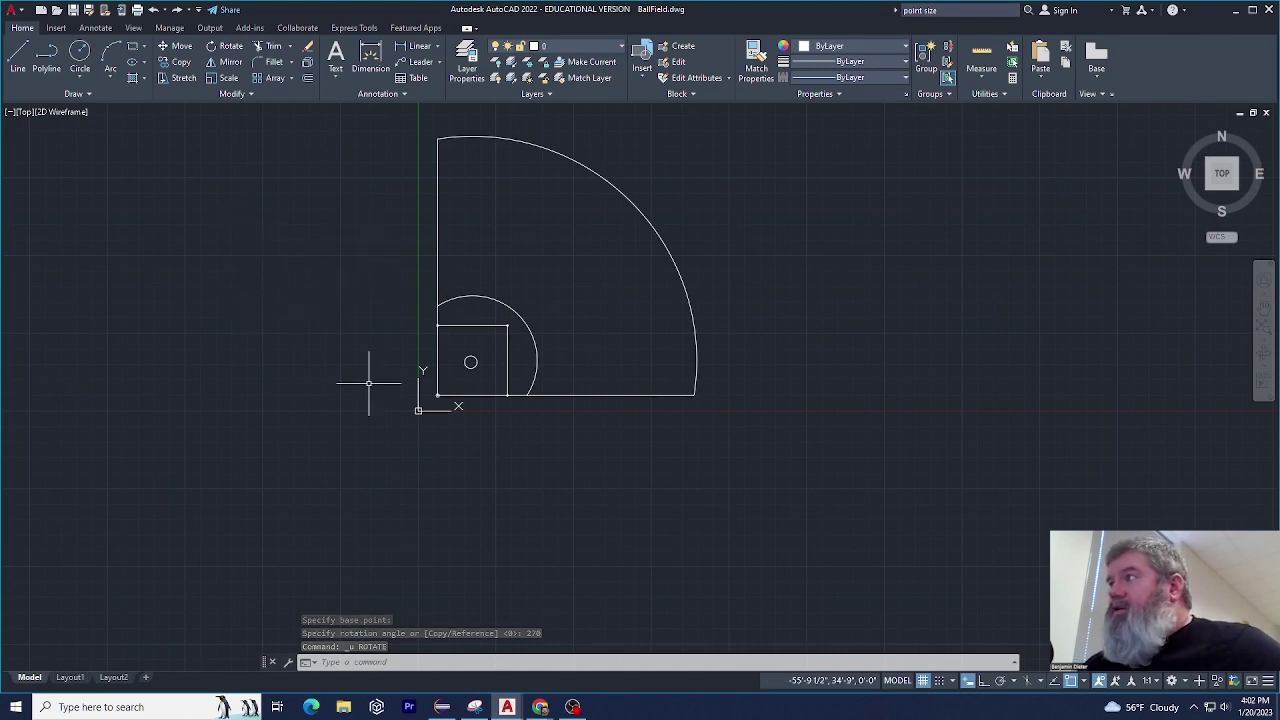
{"action": "scroll", "coordinate": [440, 390], "scroll_direction": "up", "scroll_amount": 8}
{"action": "scroll", "coordinate": [500, 423], "scroll_direction": "down", "scroll_amount": 6}
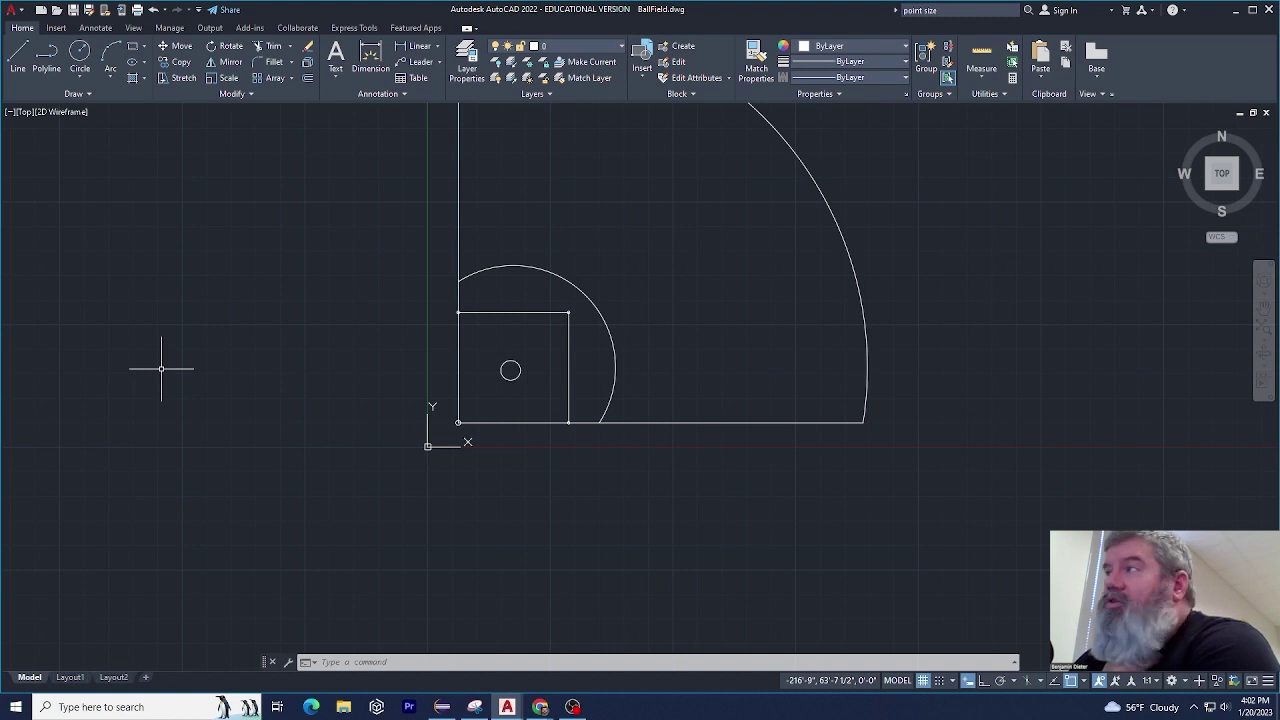
{"action": "scroll", "coordinate": [161, 368], "scroll_direction": "down", "scroll_amount": 4}
{"action": "type", "text": "SC"}
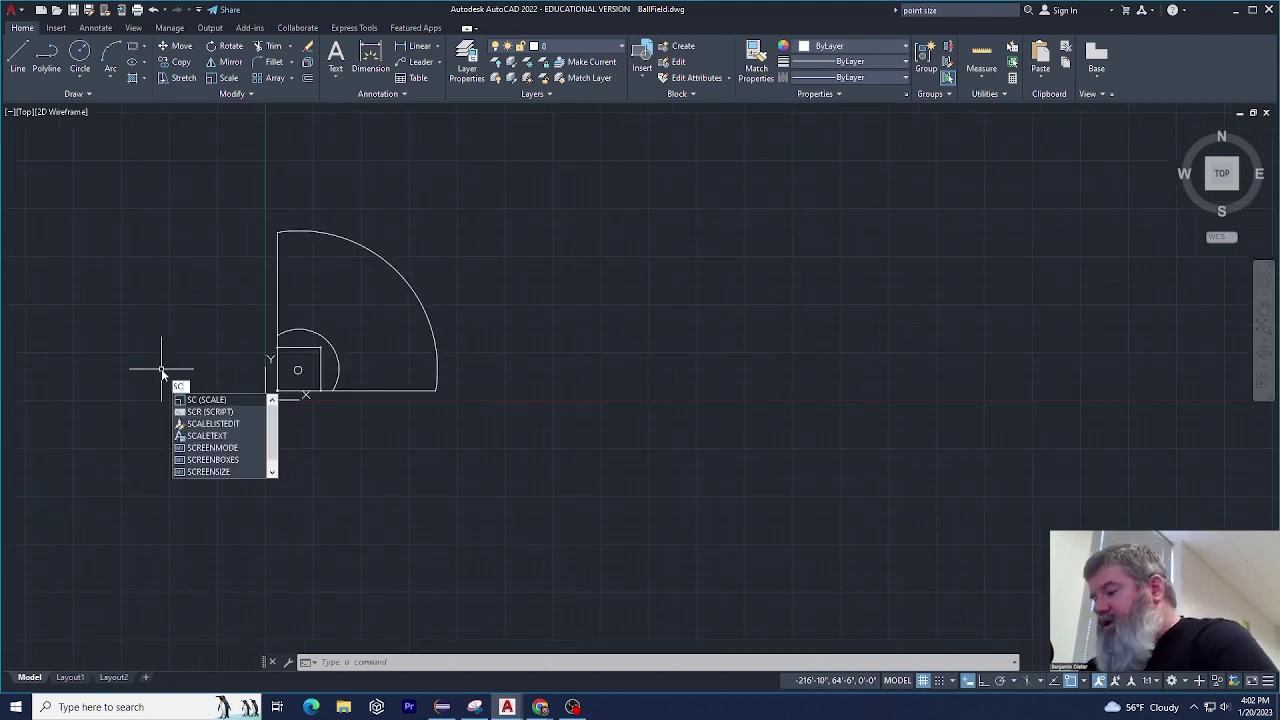
{"action": "key", "text": "Return"}
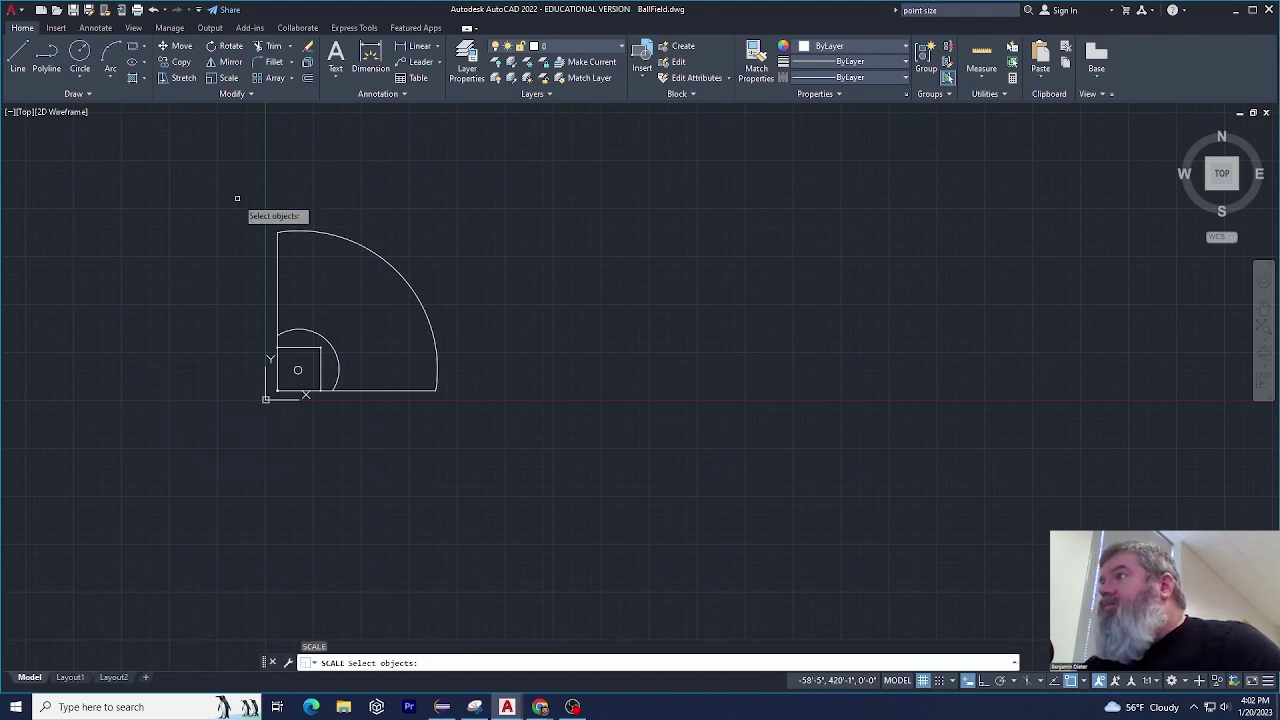
{"action": "left_click", "coordinate": [237, 198]}
{"action": "left_click", "coordinate": [452, 431]}
{"action": "key", "text": "Return"}
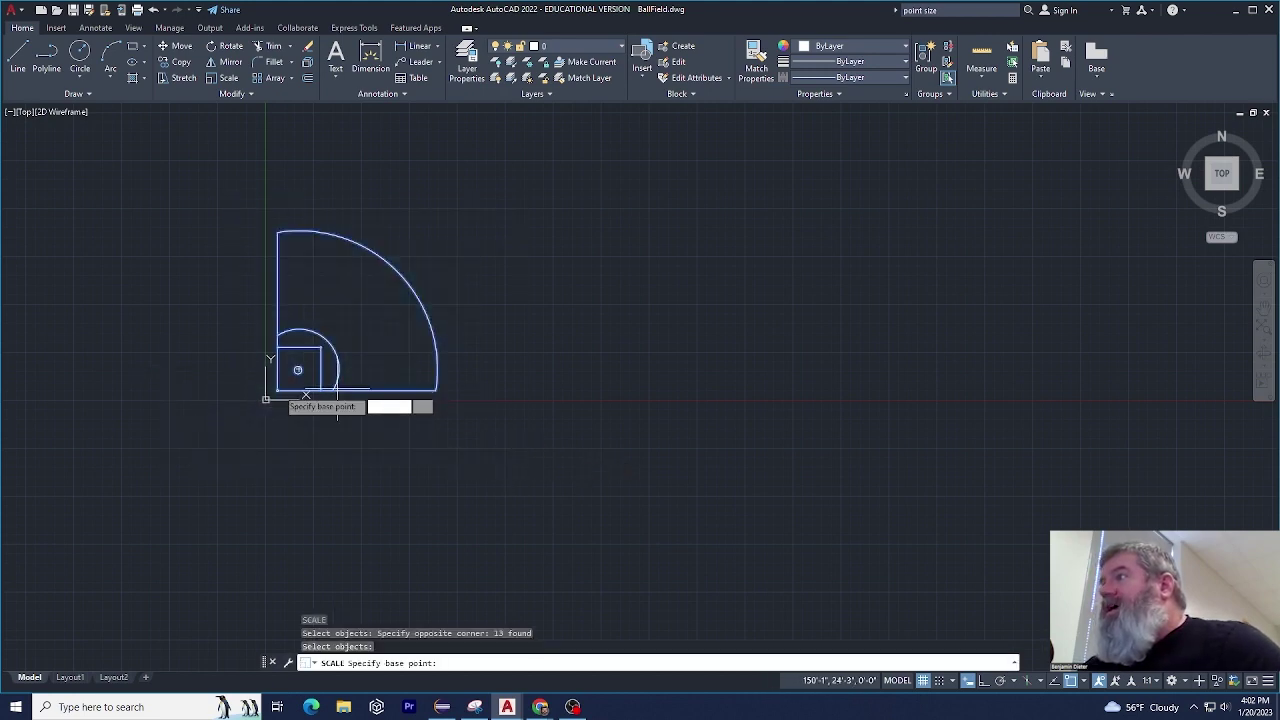
{"action": "left_click", "coordinate": [277, 390]}
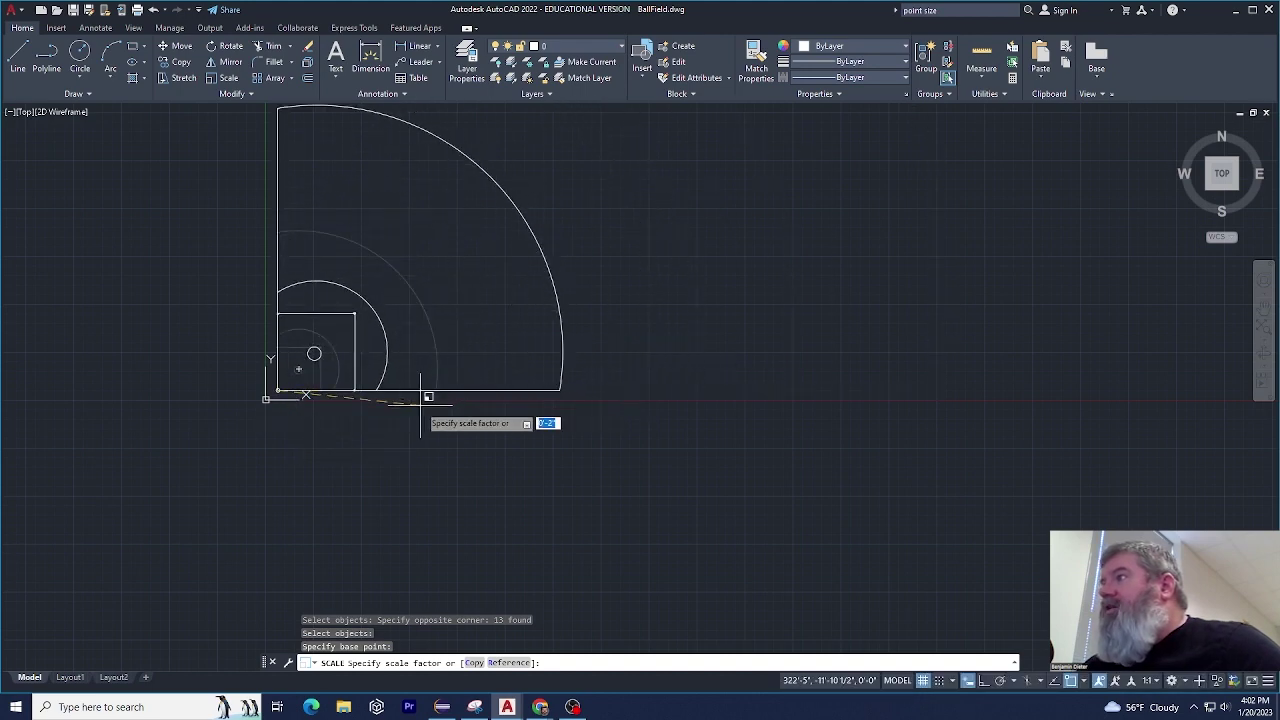
{"action": "type", "text": "2"}
{"action": "key", "text": "Return"}
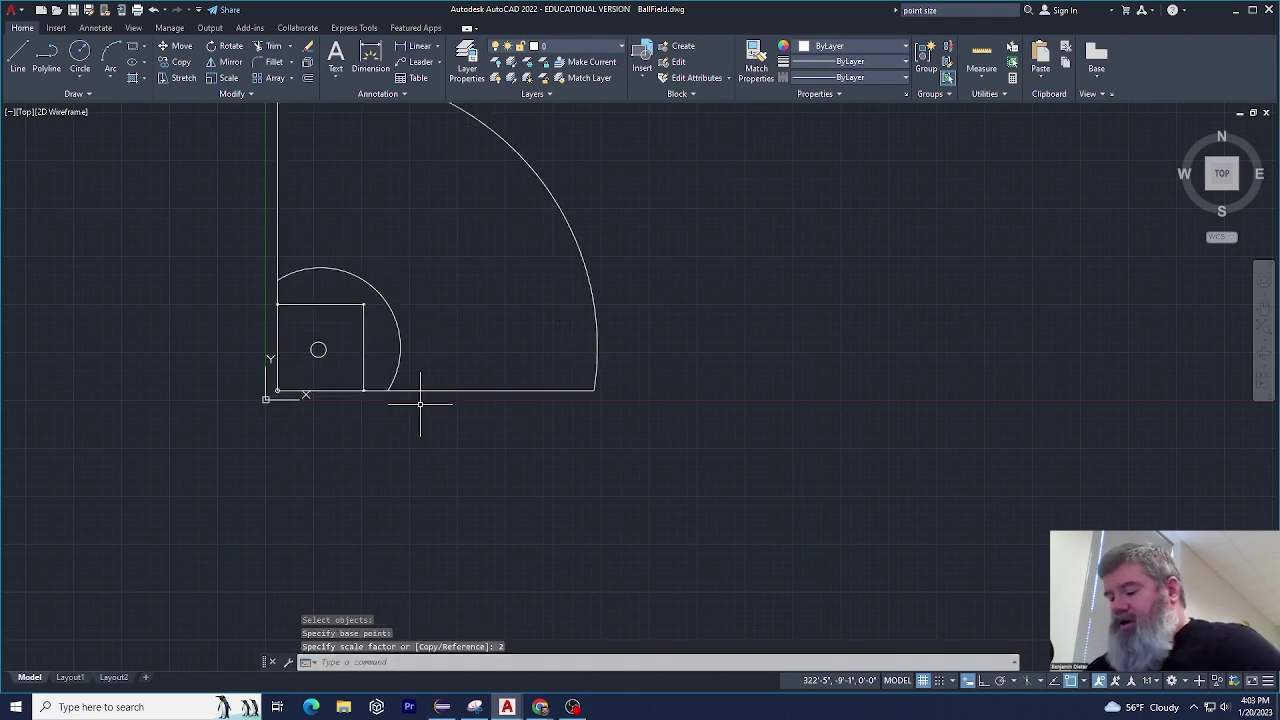
{"action": "key", "text": "ctrl+z"}
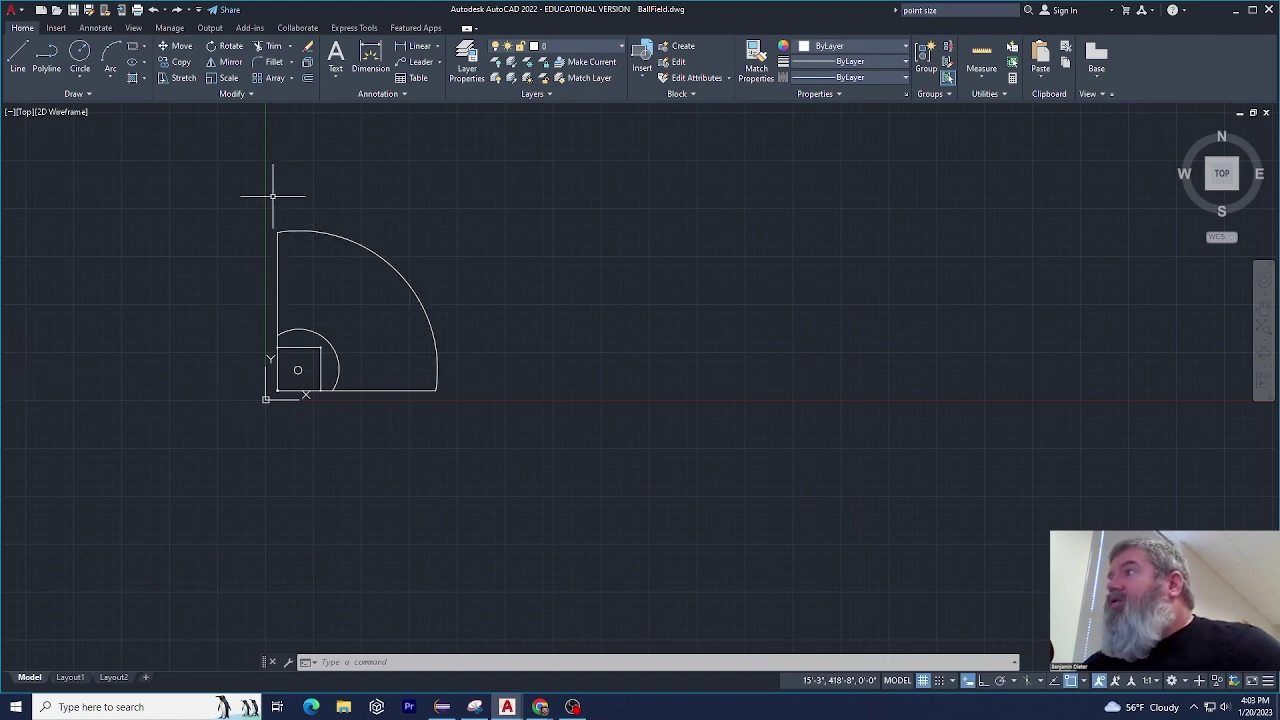
{"action": "scroll", "coordinate": [272, 200], "scroll_direction": "up", "scroll_amount": 2}
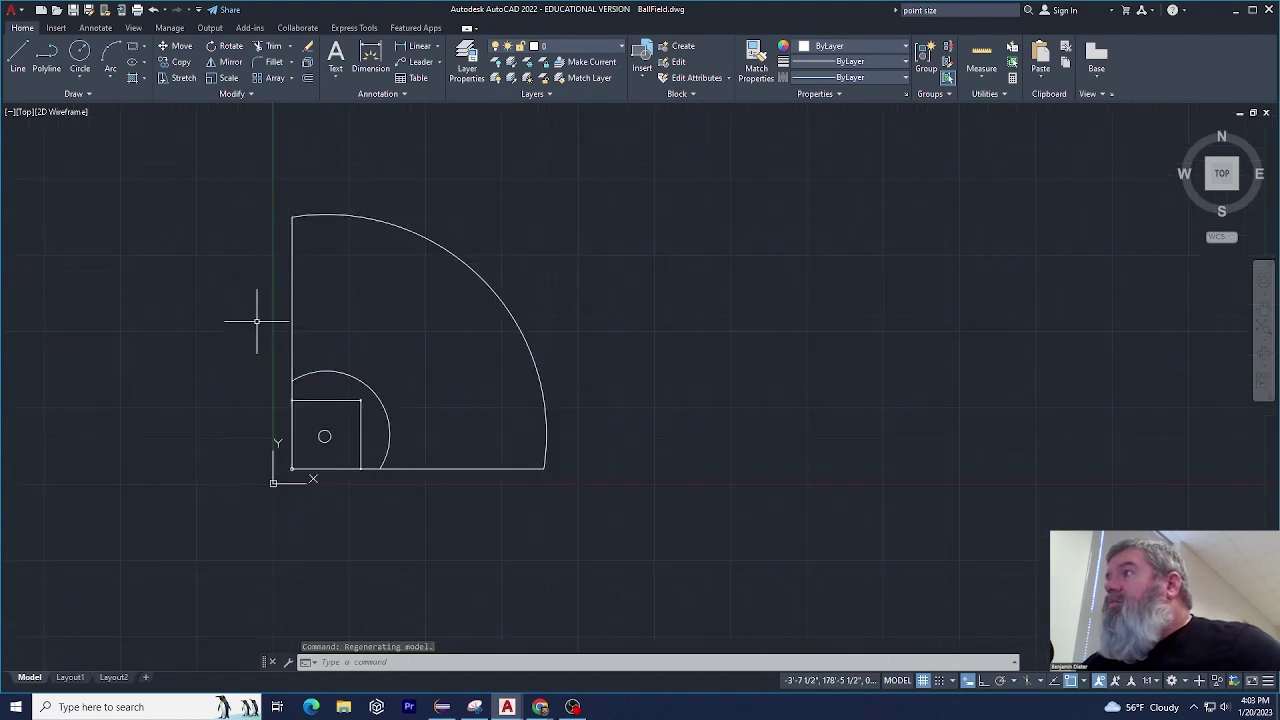
Select the left foul line and the square's top edge, then clear the selection.
{"action": "left_click", "coordinate": [290, 372]}
{"action": "scroll", "coordinate": [288, 404], "scroll_direction": "up", "scroll_amount": 3}
{"action": "left_click", "coordinate": [343, 389]}
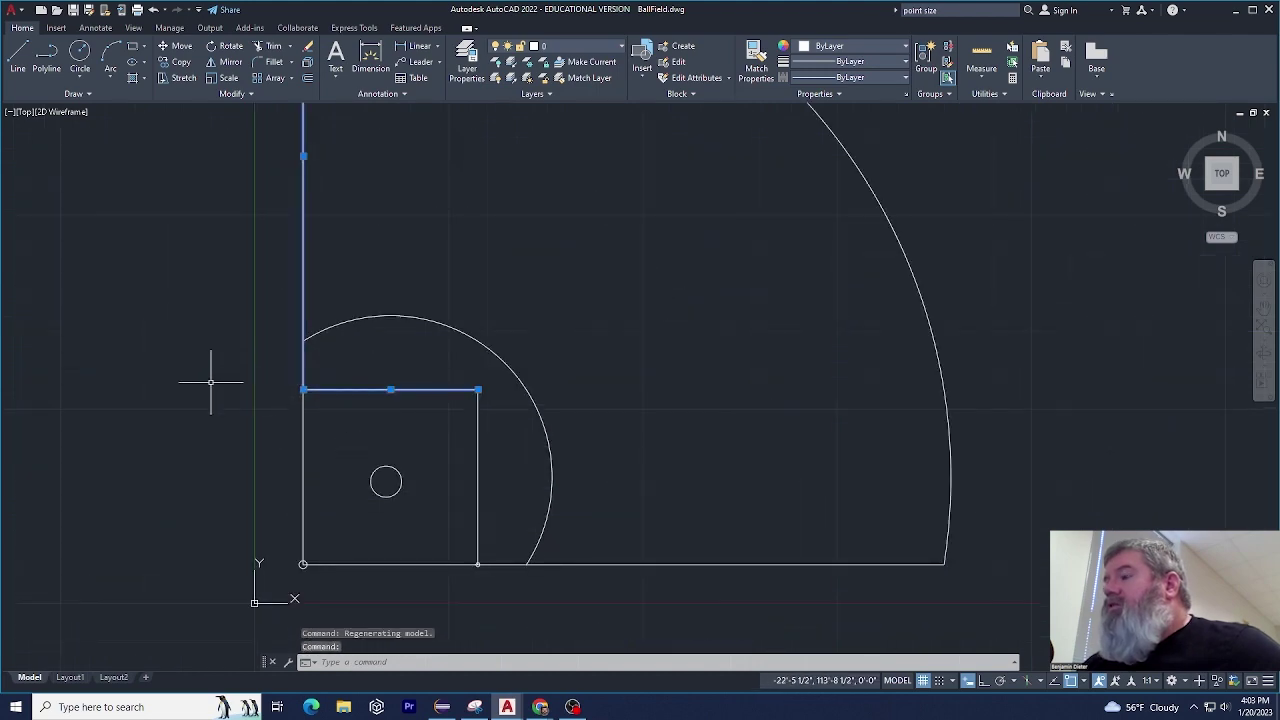
{"action": "key", "text": "Escape"}
{"action": "key", "text": "Escape"}
{"action": "key", "text": "Escape"}
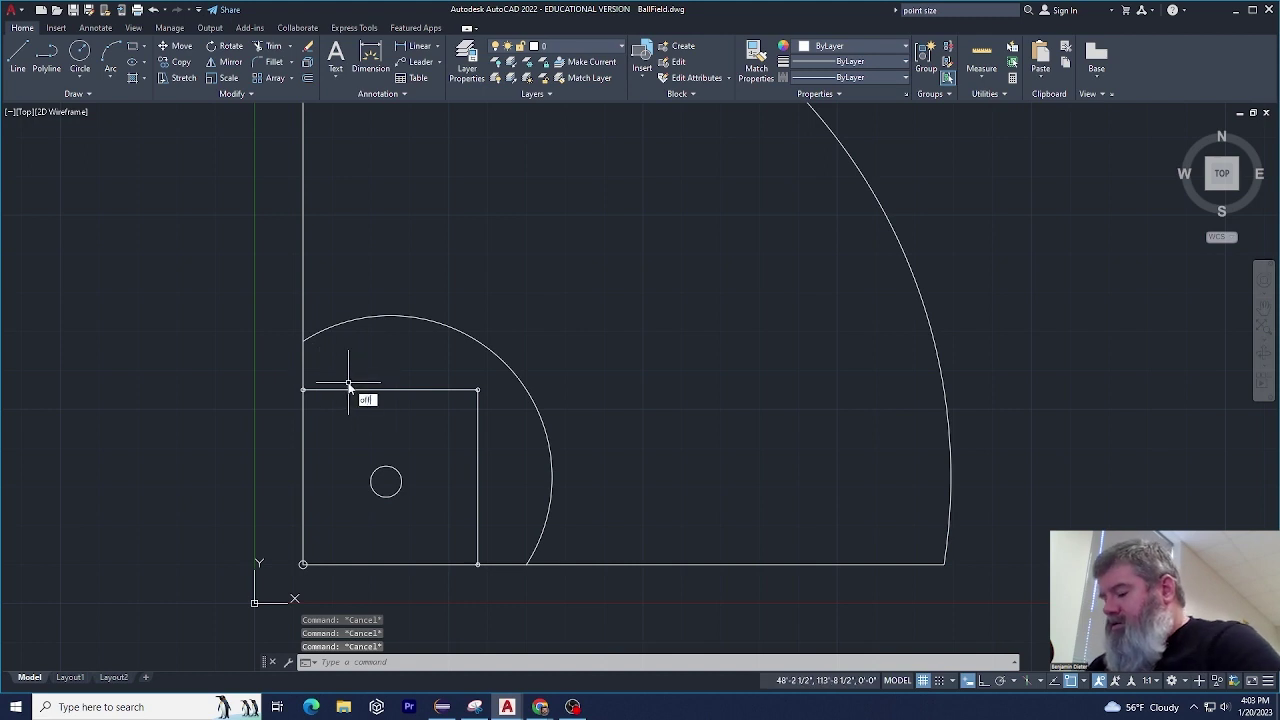
Offset the square's top edge upward by 200.
{"action": "type", "text": "off"}
{"action": "key", "text": "Return"}
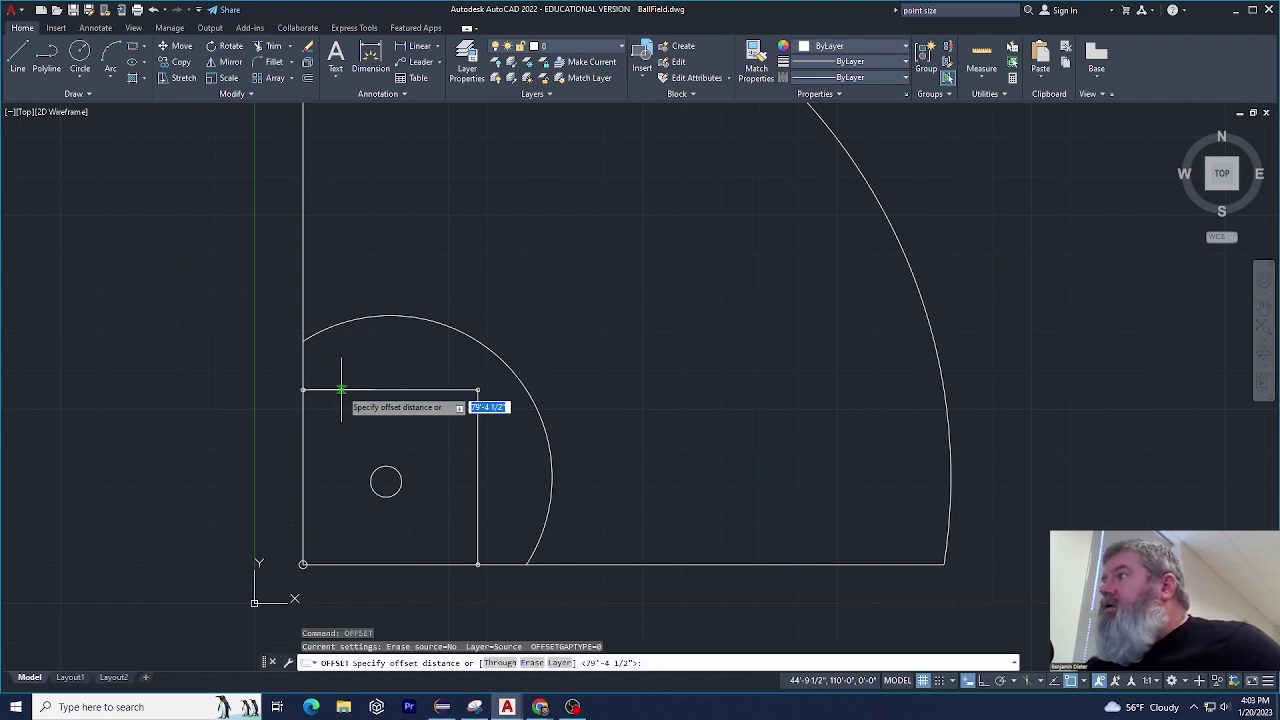
{"action": "scroll", "coordinate": [343, 385], "scroll_direction": "down", "scroll_amount": 3}
{"action": "type", "text": "200"}
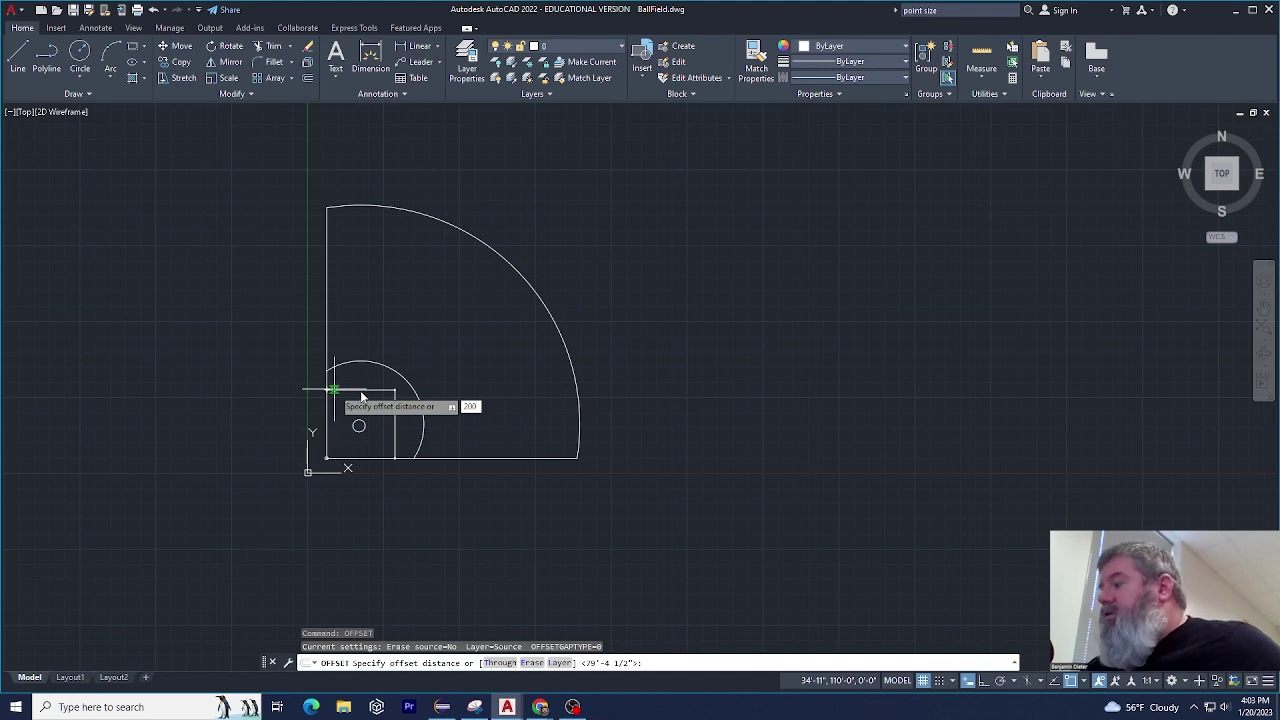
{"action": "key", "text": "Return"}
{"action": "left_click", "coordinate": [333, 389]}
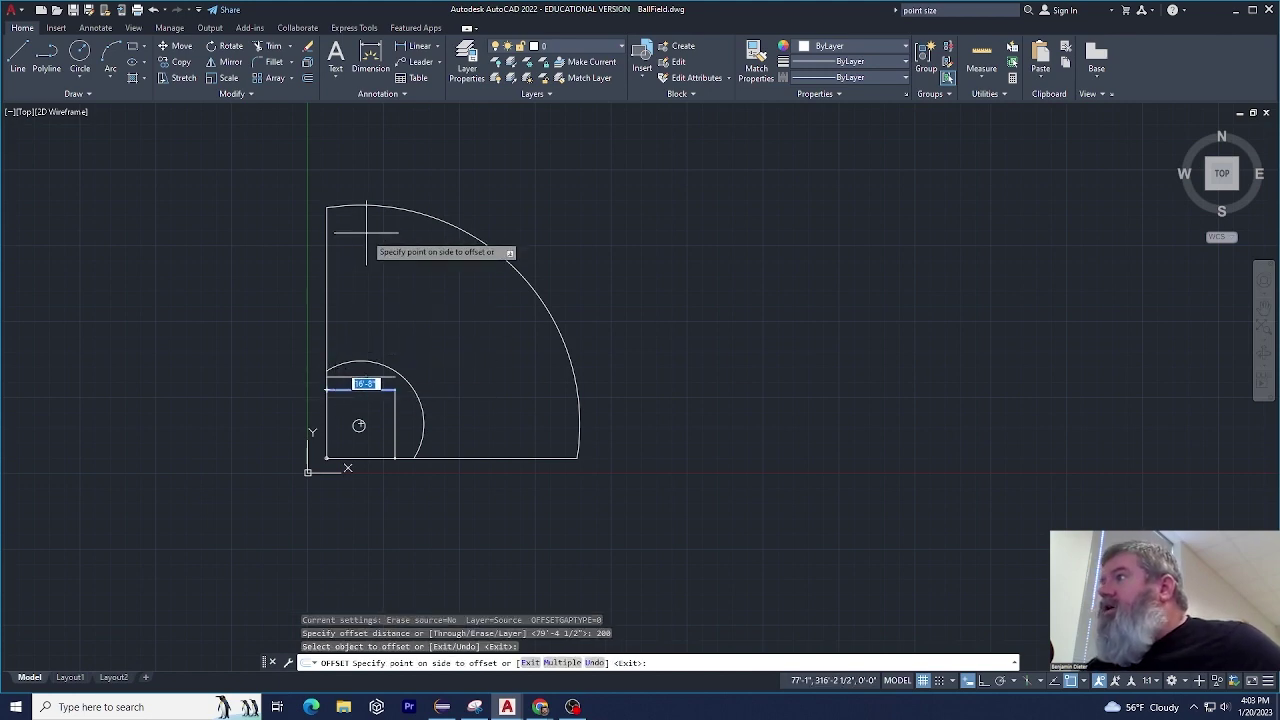
{"action": "left_click", "coordinate": [357, 280]}
{"action": "scroll", "coordinate": [340, 431], "scroll_direction": "up", "scroll_amount": 5}
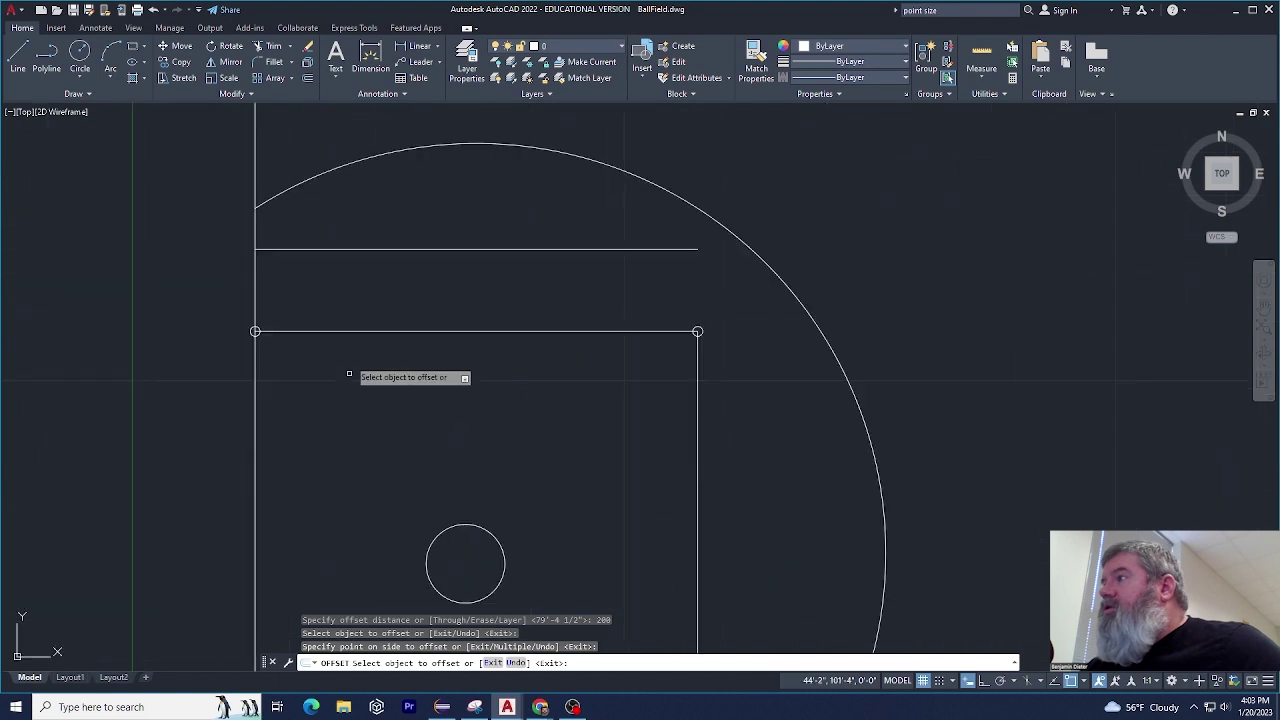
{"action": "scroll", "coordinate": [324, 377], "scroll_direction": "down", "scroll_amount": 3}
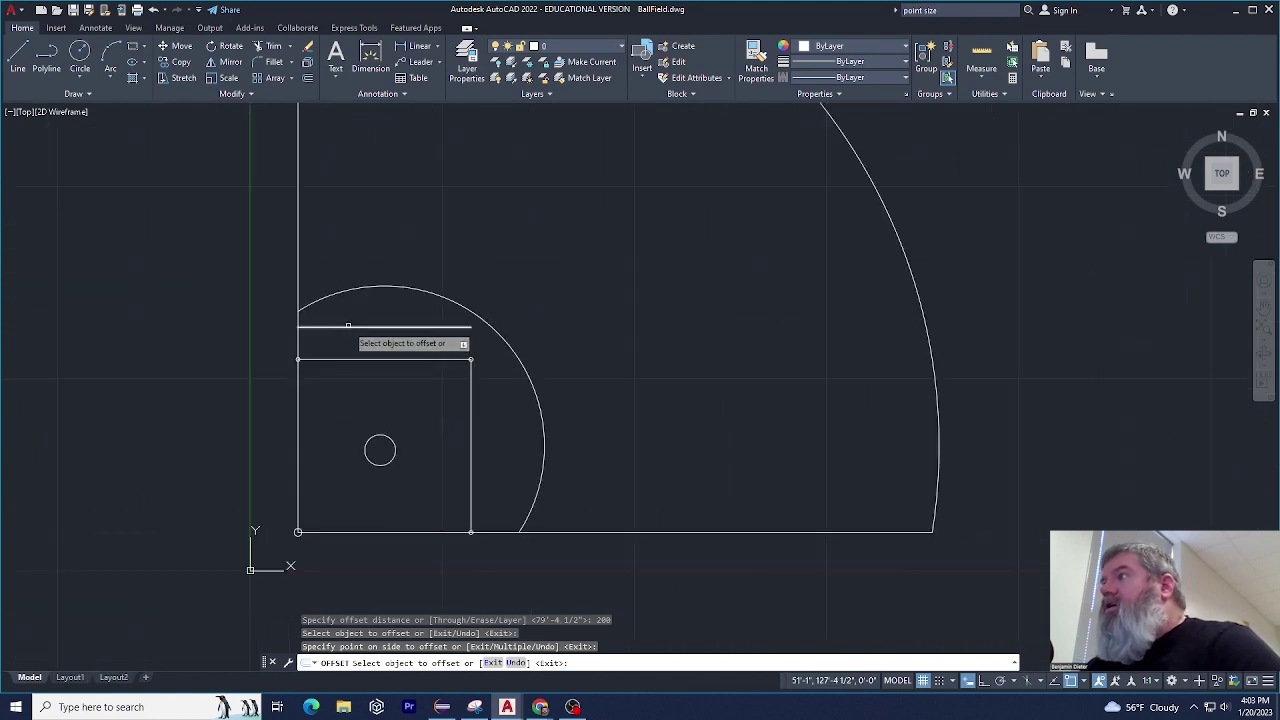
{"action": "key", "text": "Escape"}
{"action": "key", "text": "Escape"}
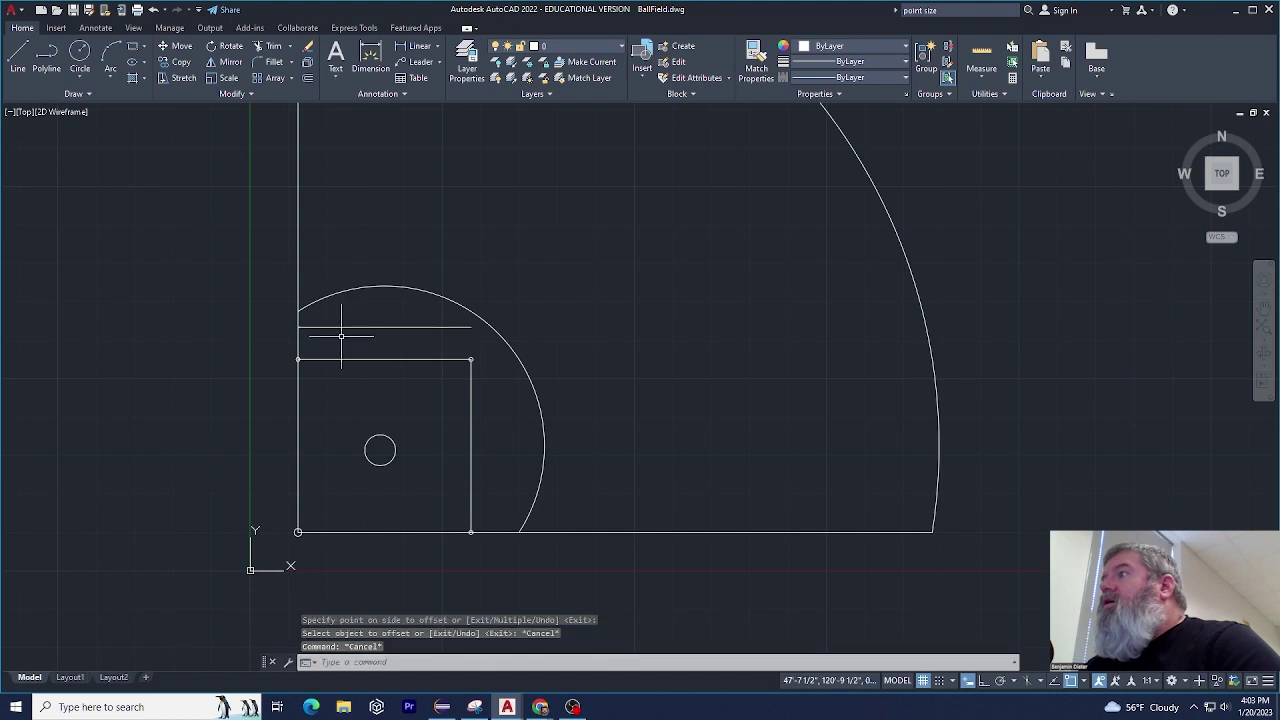
Erase the stray short line and offset the square's top edge 200' upward.
{"action": "left_click", "coordinate": [331, 328]}
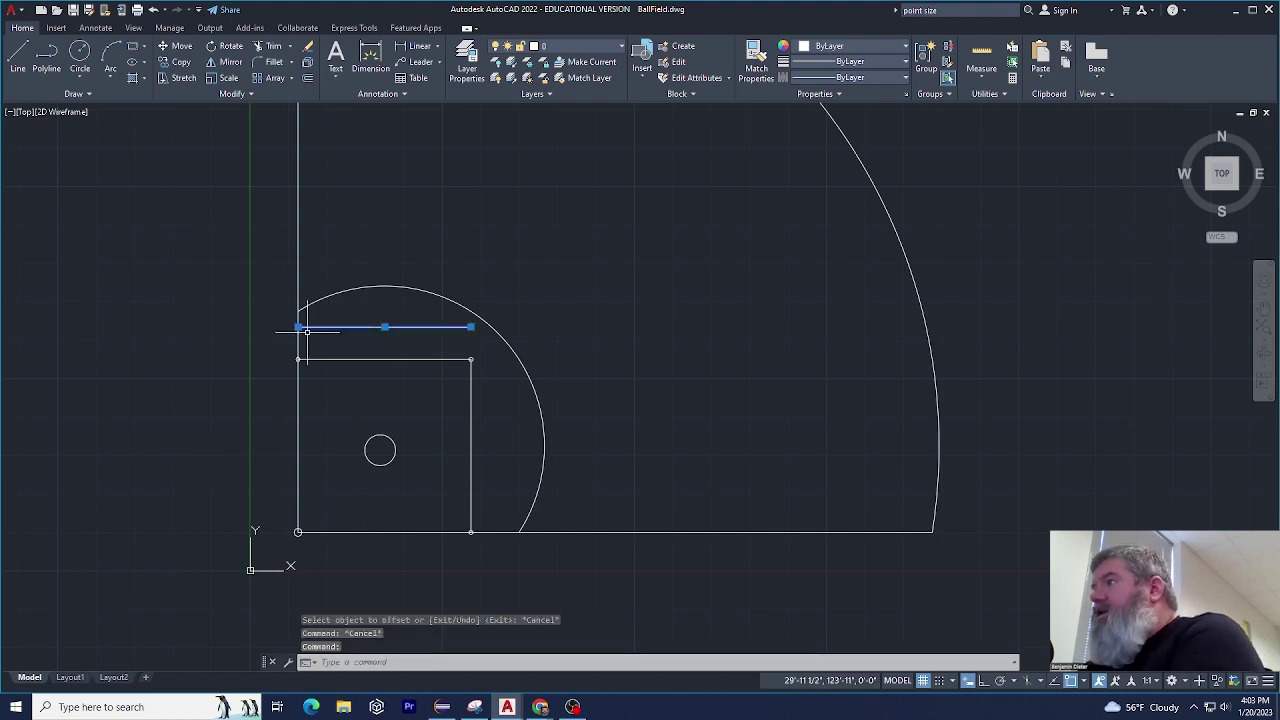
{"action": "key", "text": "Delete"}
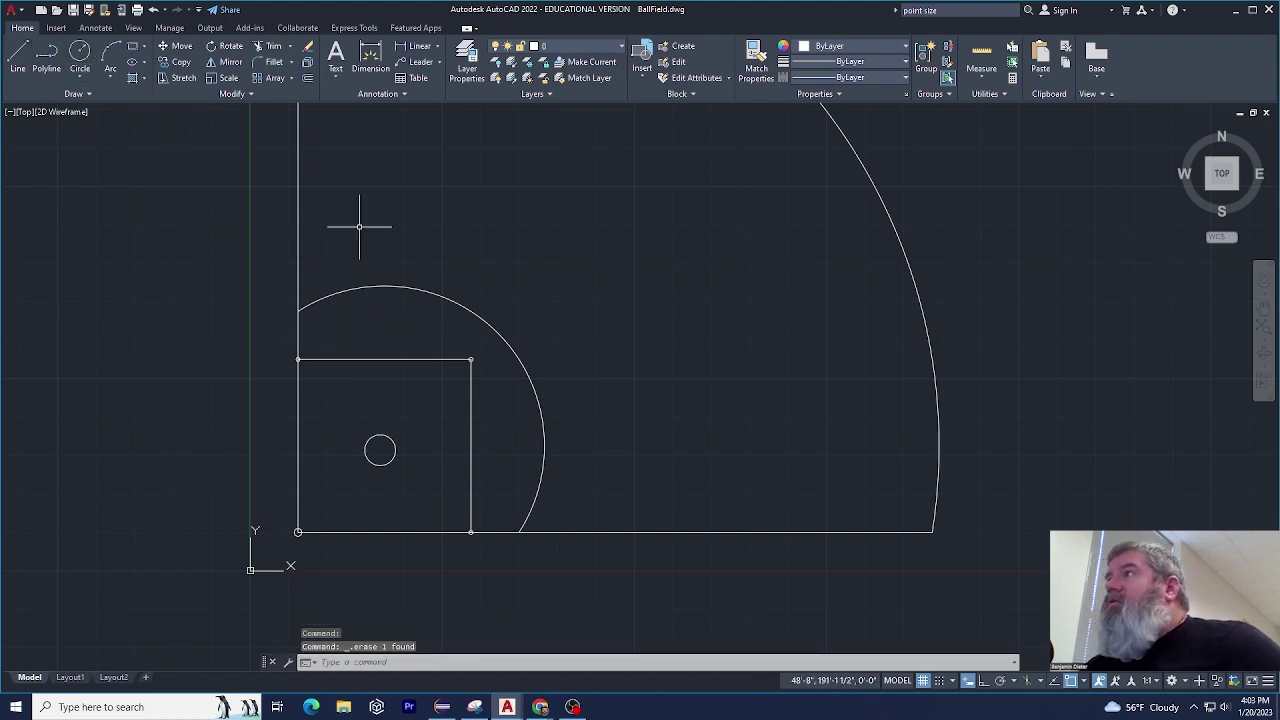
{"action": "type", "text": "off"}
{"action": "key", "text": "Return"}
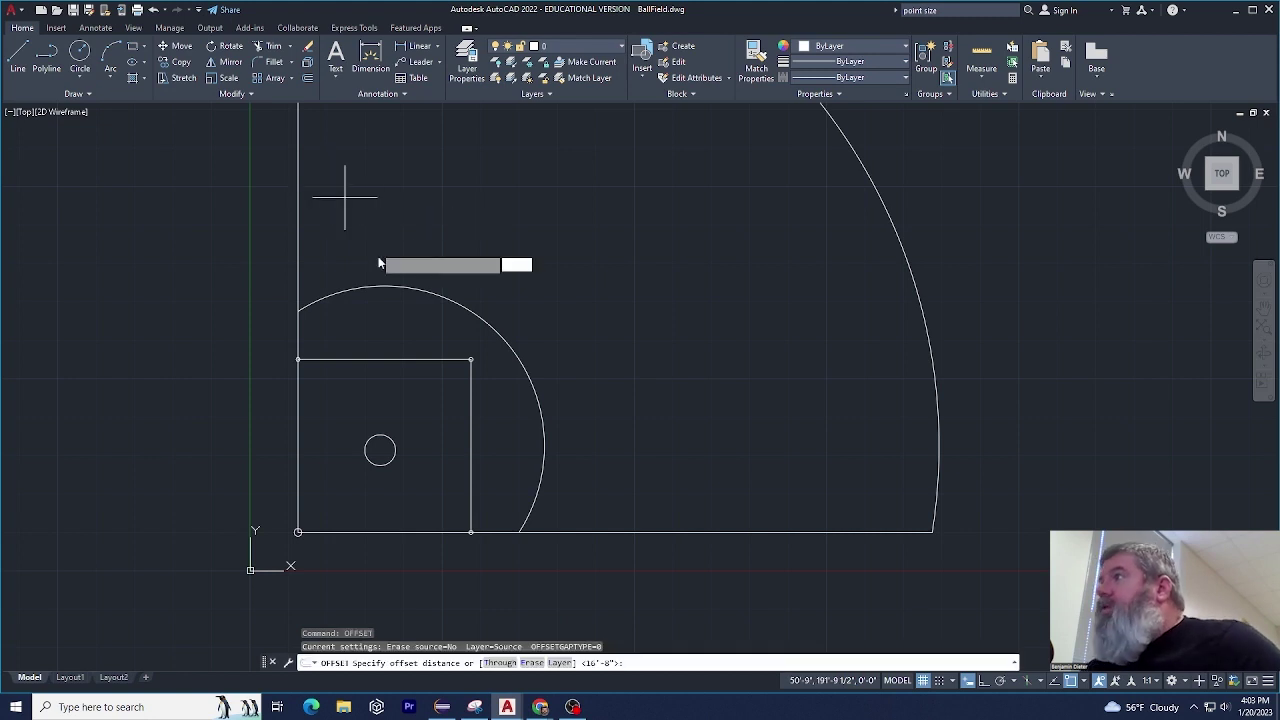
{"action": "type", "text": "200'"}
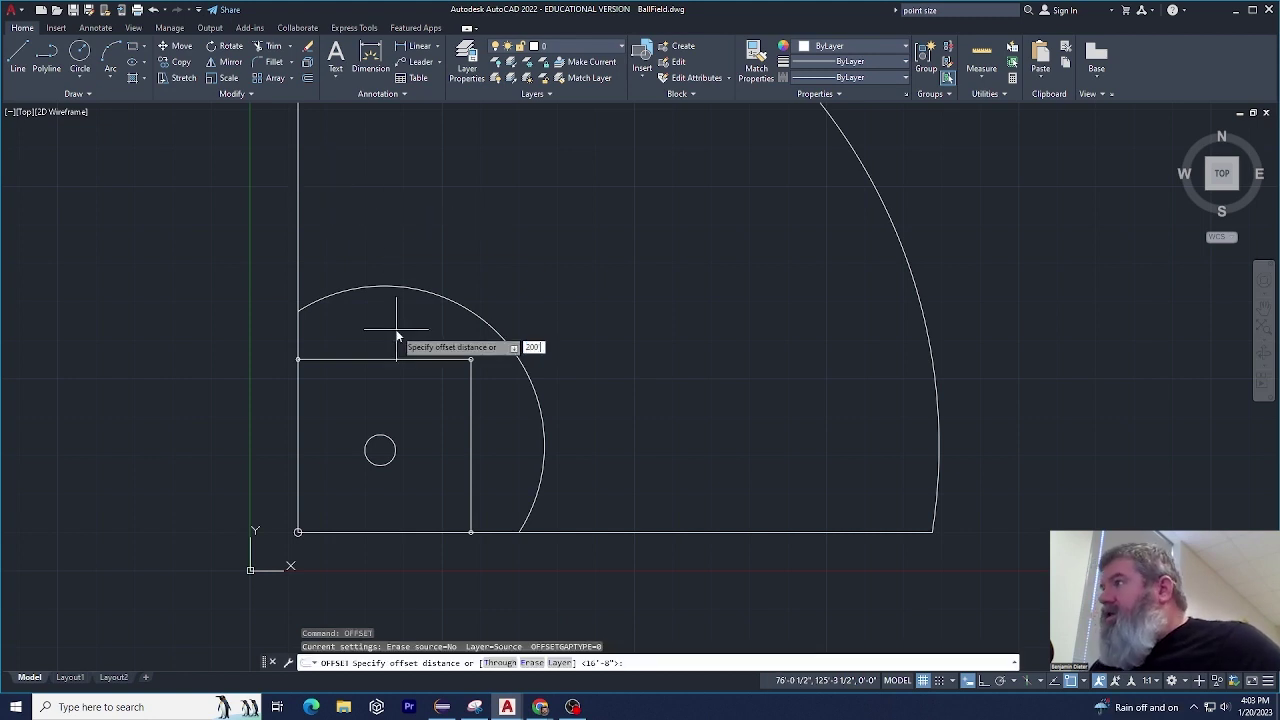
{"action": "key", "text": "Return"}
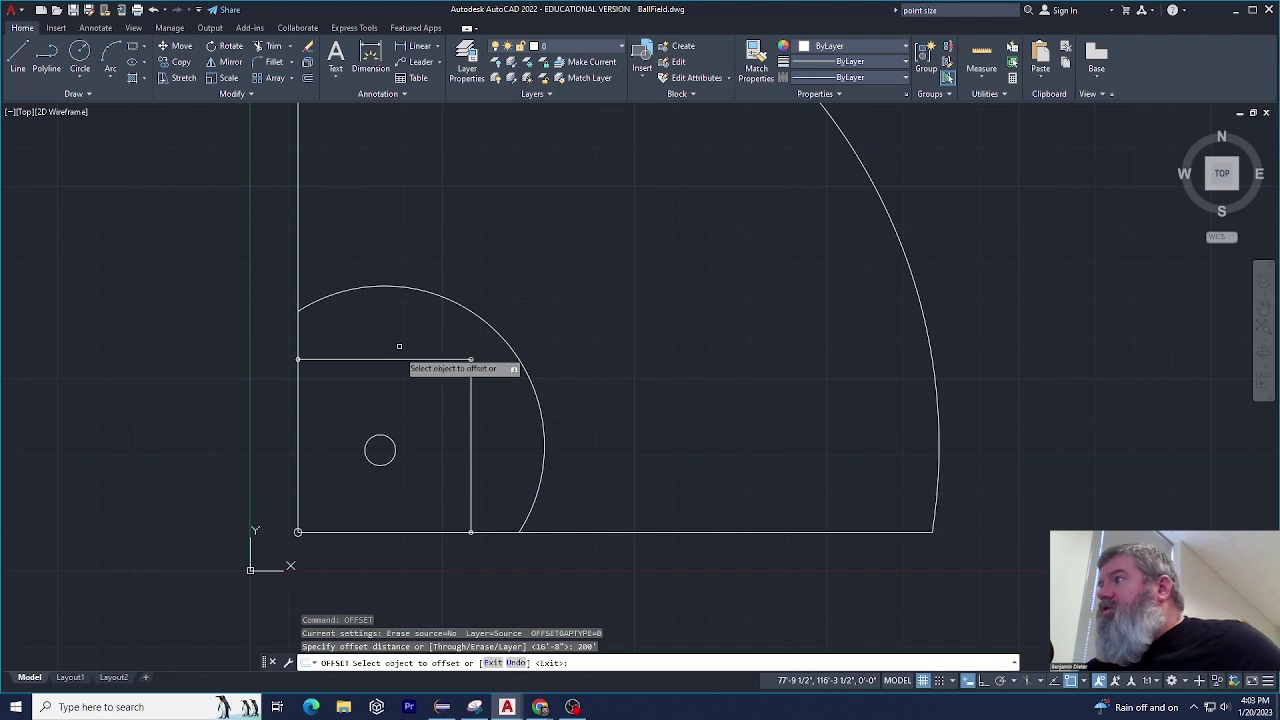
{"action": "left_click", "coordinate": [400, 358]}
{"action": "scroll", "coordinate": [390, 185], "scroll_direction": "down", "scroll_amount": 2}
{"action": "scroll", "coordinate": [392, 228], "scroll_direction": "down", "scroll_amount": 3}
{"action": "left_click", "coordinate": [392, 212]}
{"action": "key", "text": "Escape"}
{"action": "key", "text": "Escape"}
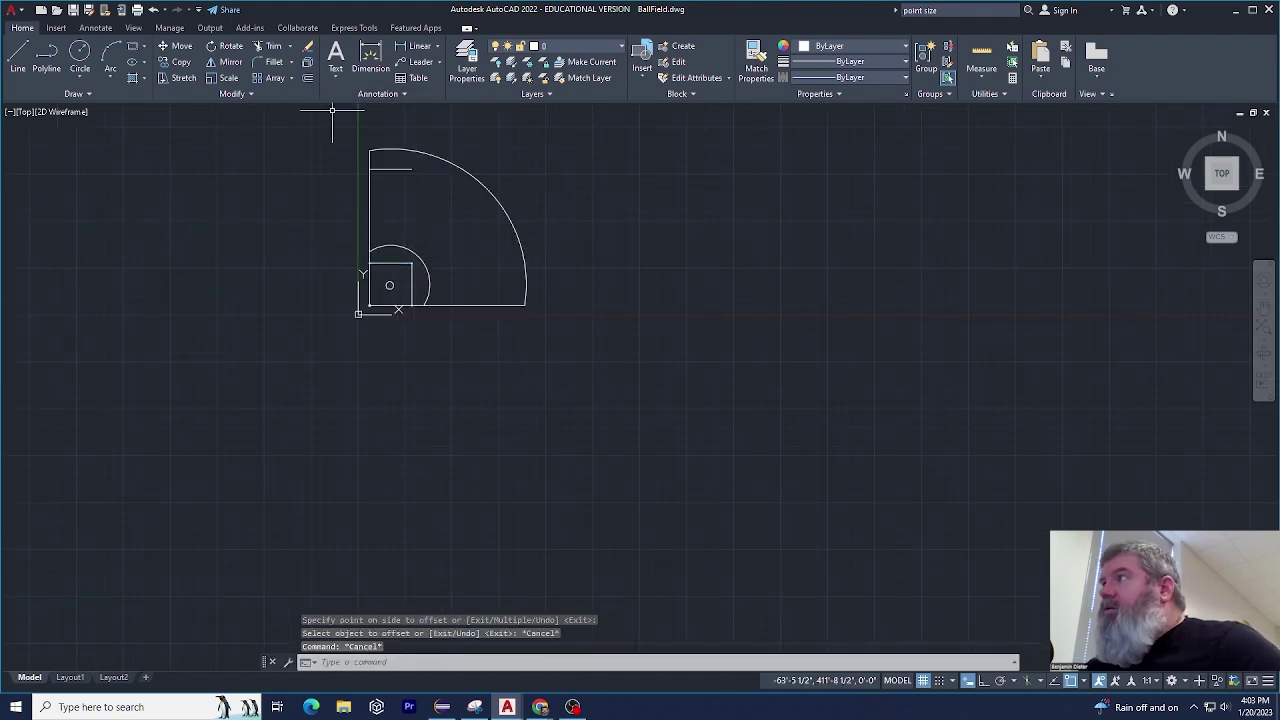
{"action": "scroll", "coordinate": [372, 157], "scroll_direction": "up", "scroll_amount": 4}
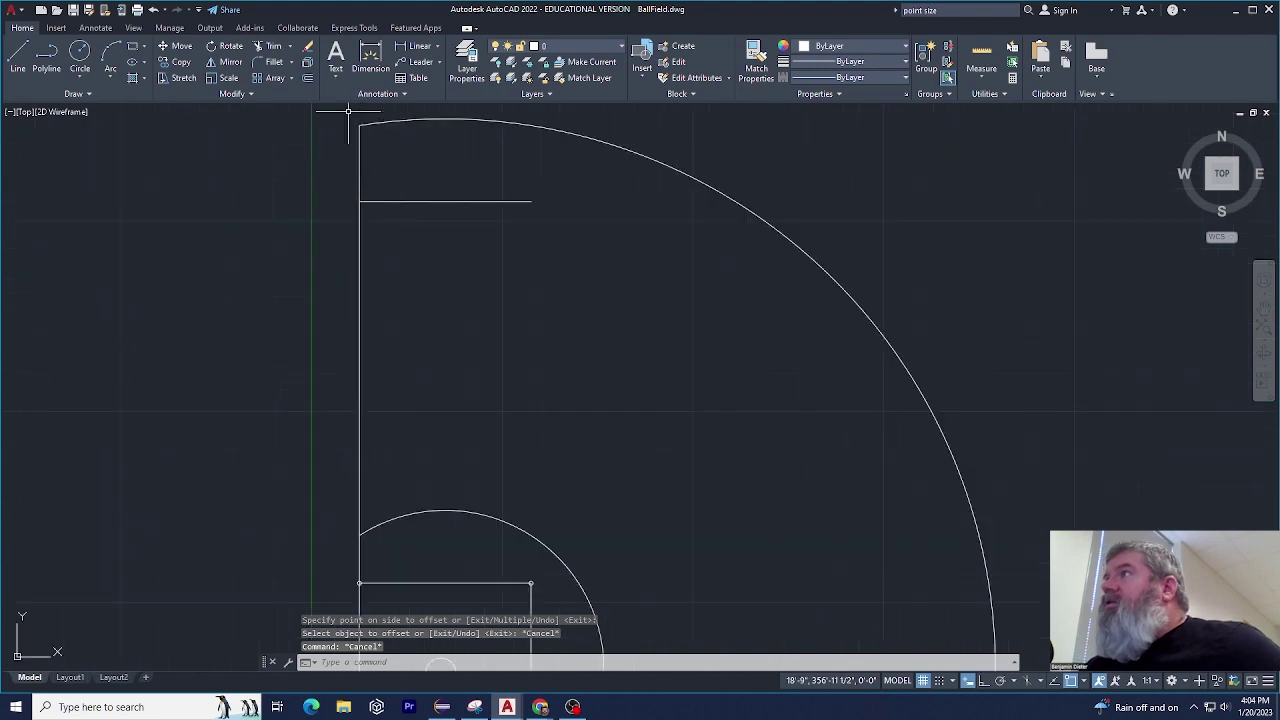
Trim the left line above the helper line, then extend it up to the outer arc.
{"action": "type", "text": "tr"}
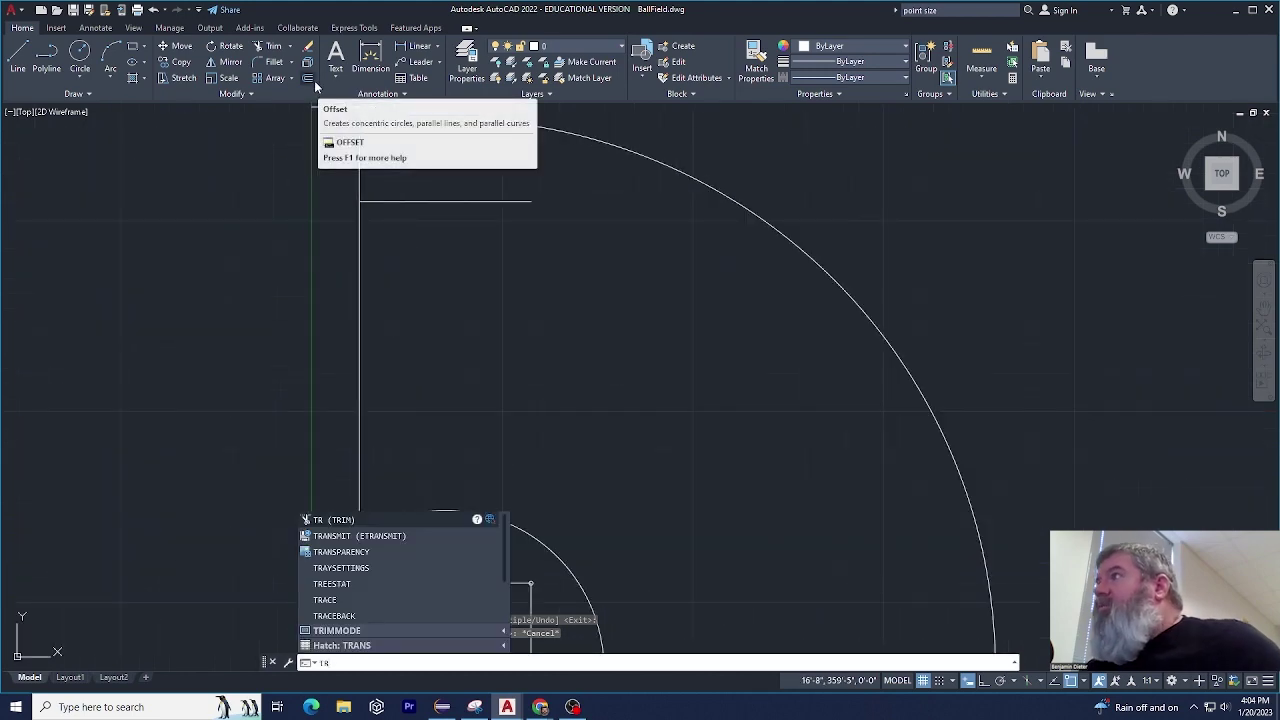
{"action": "key", "text": "Return"}
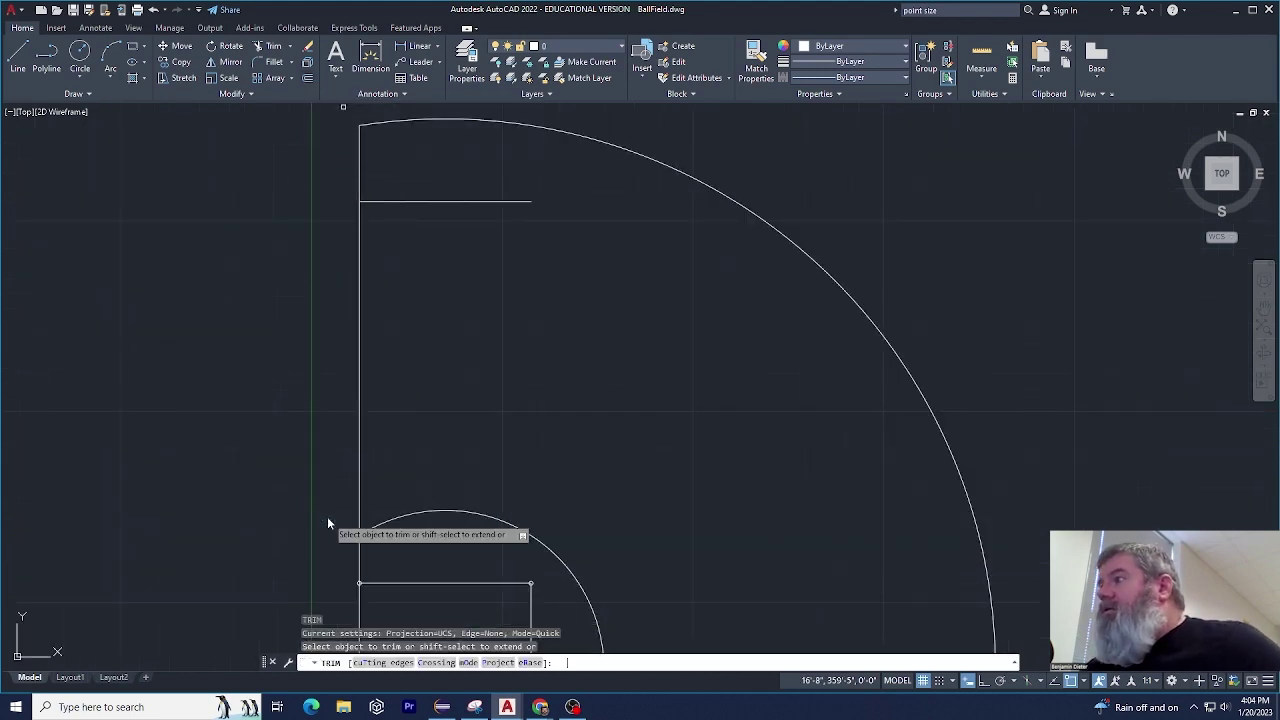
{"action": "left_click", "coordinate": [358, 176]}
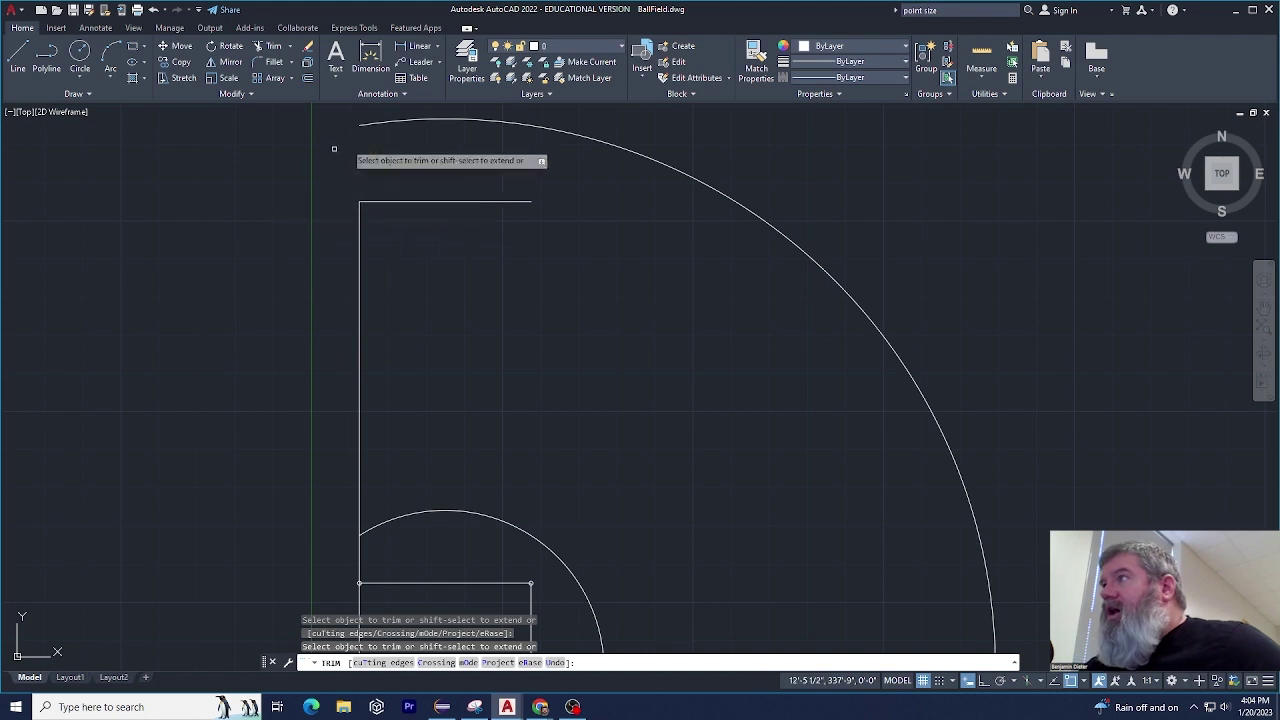
{"action": "key", "text": "Escape"}
{"action": "type", "text": "ex"}
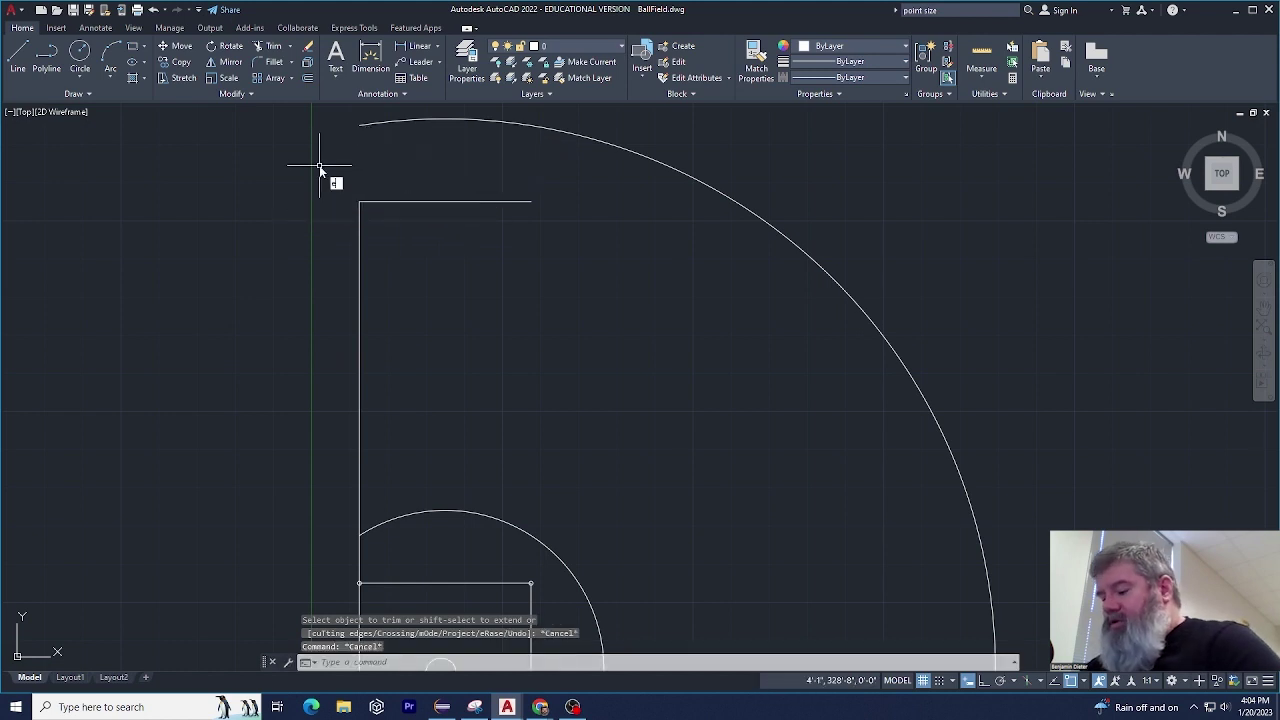
{"action": "key", "text": "Return"}
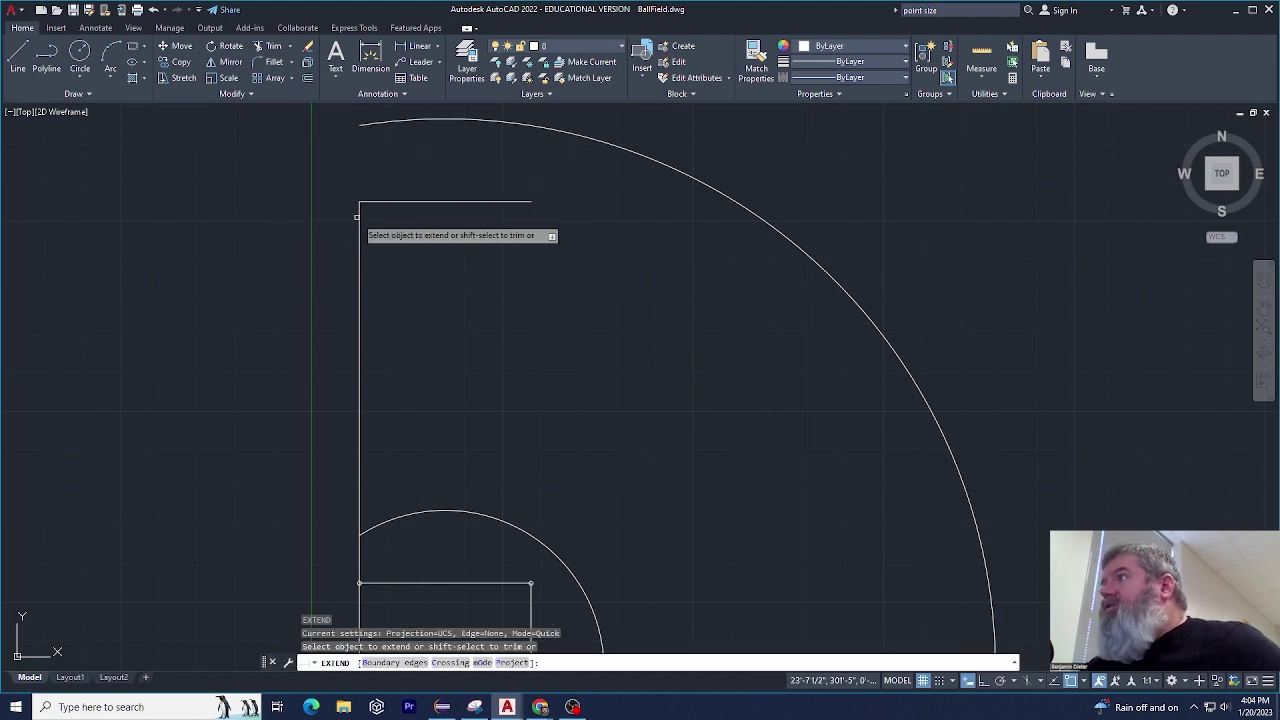
{"action": "left_click", "coordinate": [358, 218]}
{"action": "key", "text": "Escape"}
{"action": "key", "text": "Escape"}
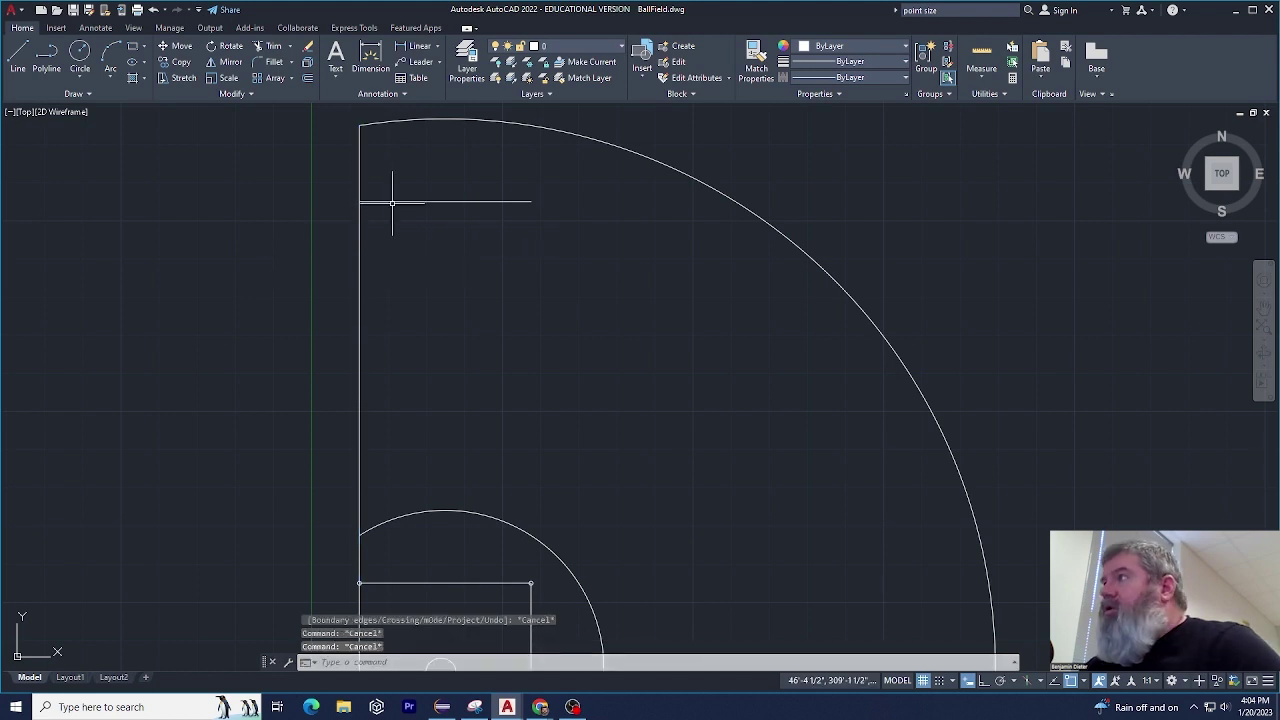
Crossing-select the short horizontal helper line and delete it.
{"action": "left_click", "coordinate": [449, 226]}
{"action": "left_click", "coordinate": [379, 208]}
{"action": "key", "text": "Delete"}
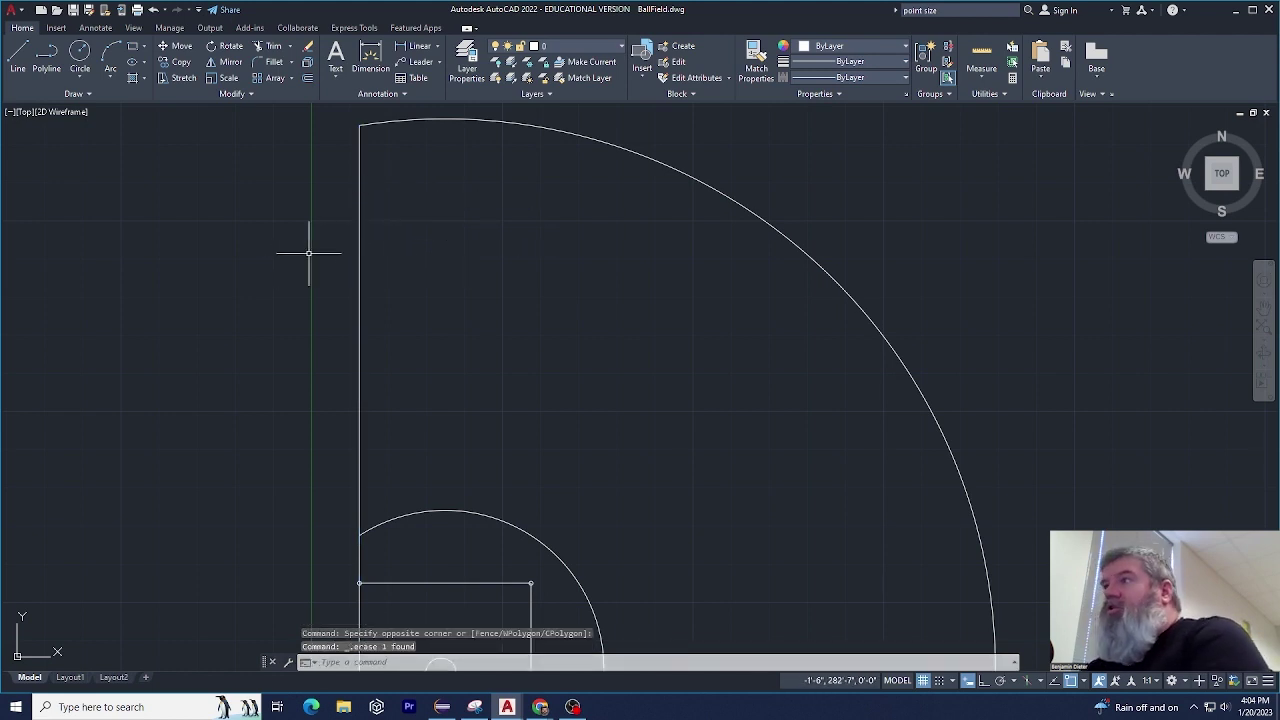
{"action": "scroll", "coordinate": [246, 330], "scroll_direction": "down", "scroll_amount": 2}
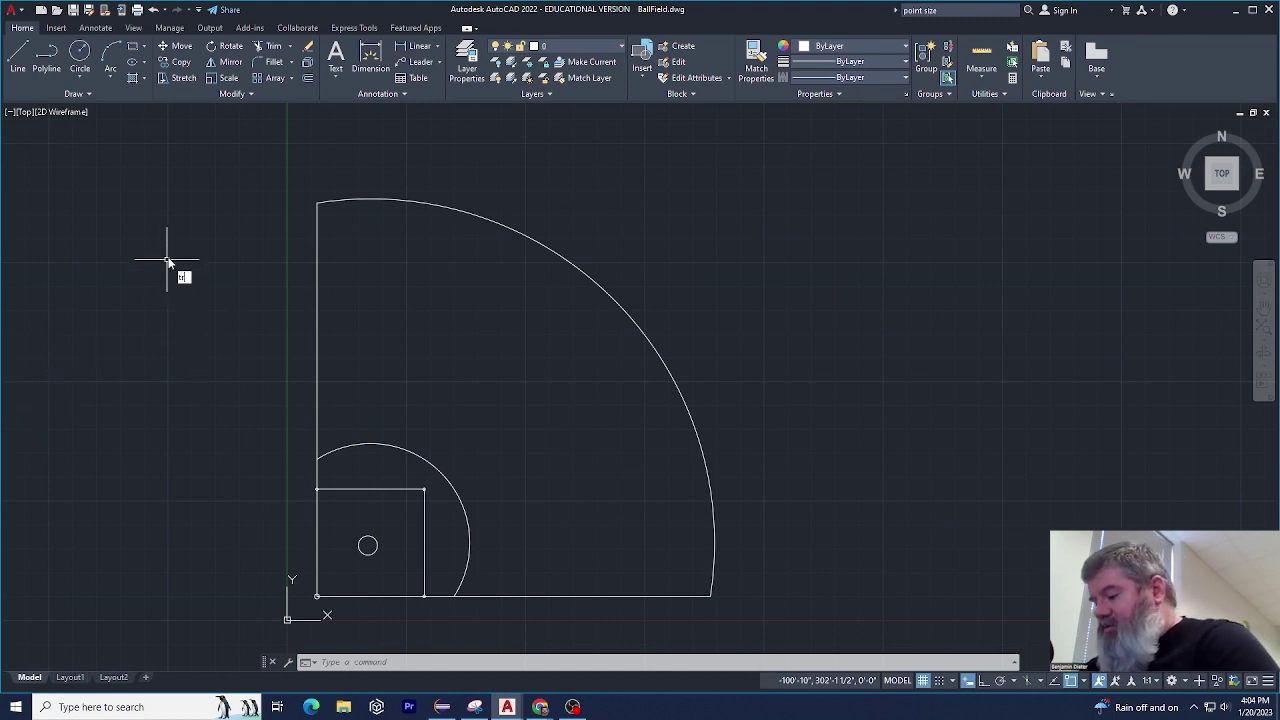
{"action": "type", "text": "tr"}
{"action": "key", "text": "Return"}
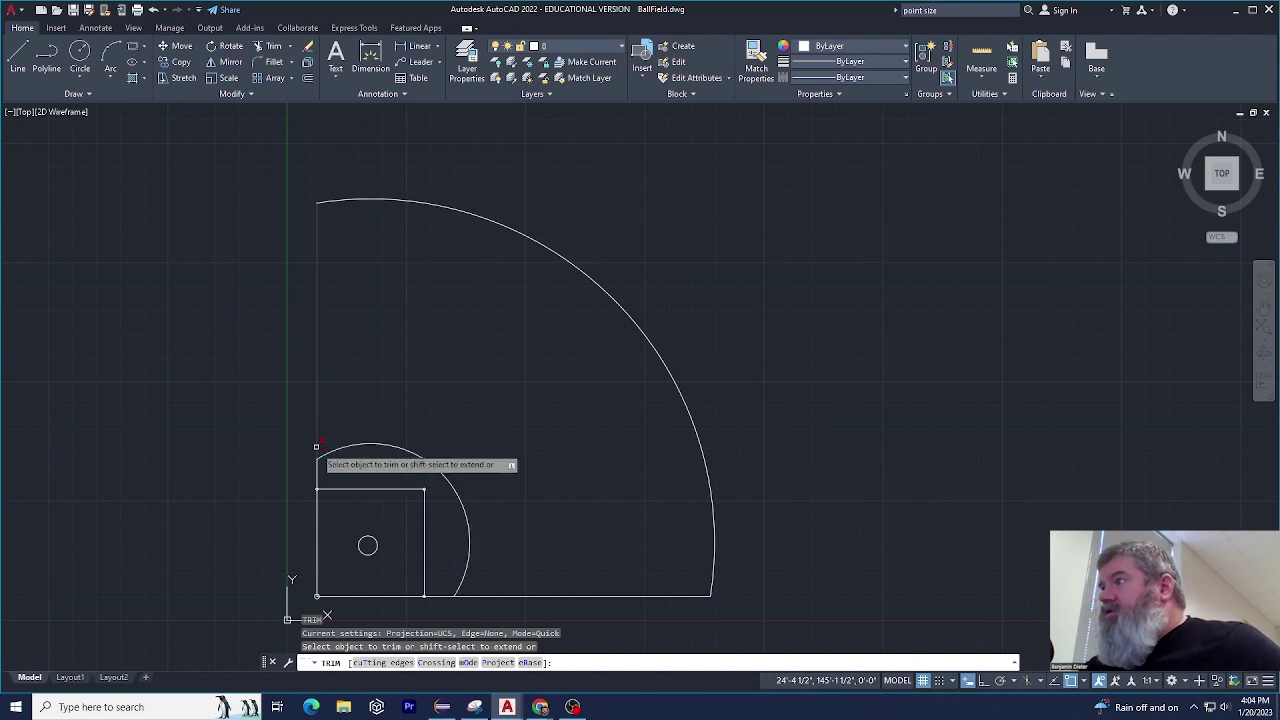
{"action": "left_click", "coordinate": [316, 447]}
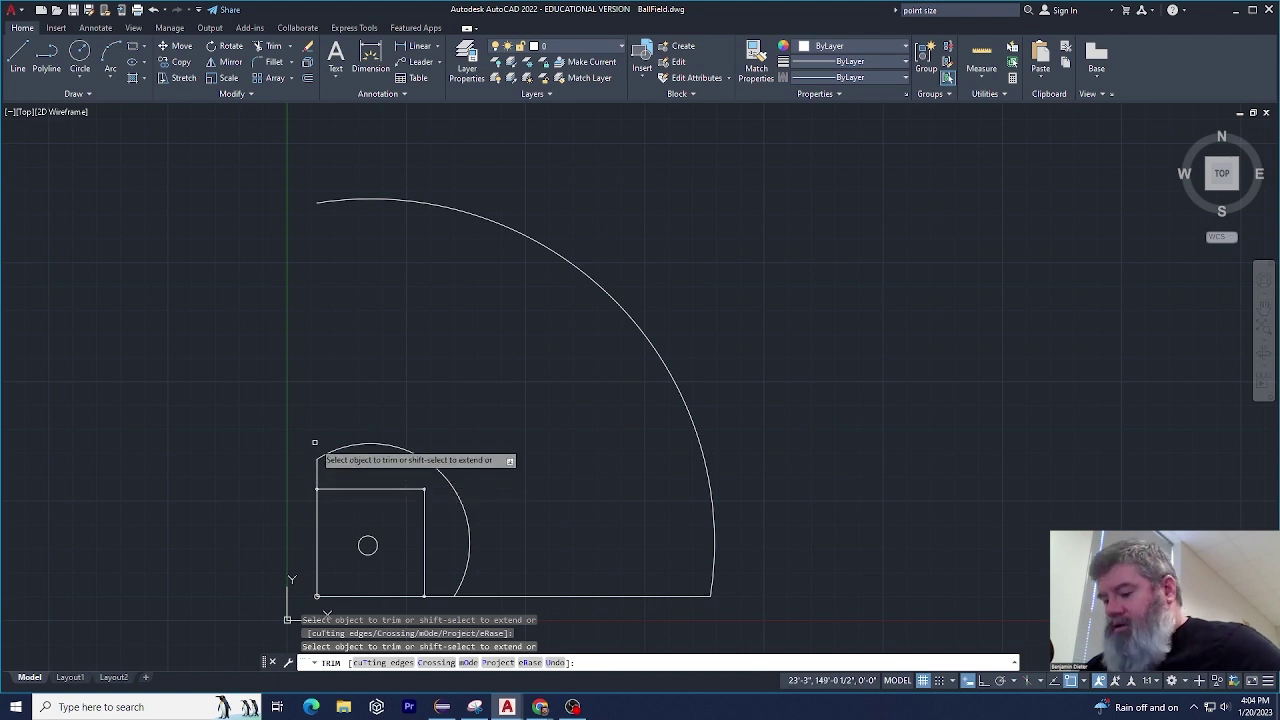
{"action": "left_click", "coordinate": [315, 466], "text": "shift"}
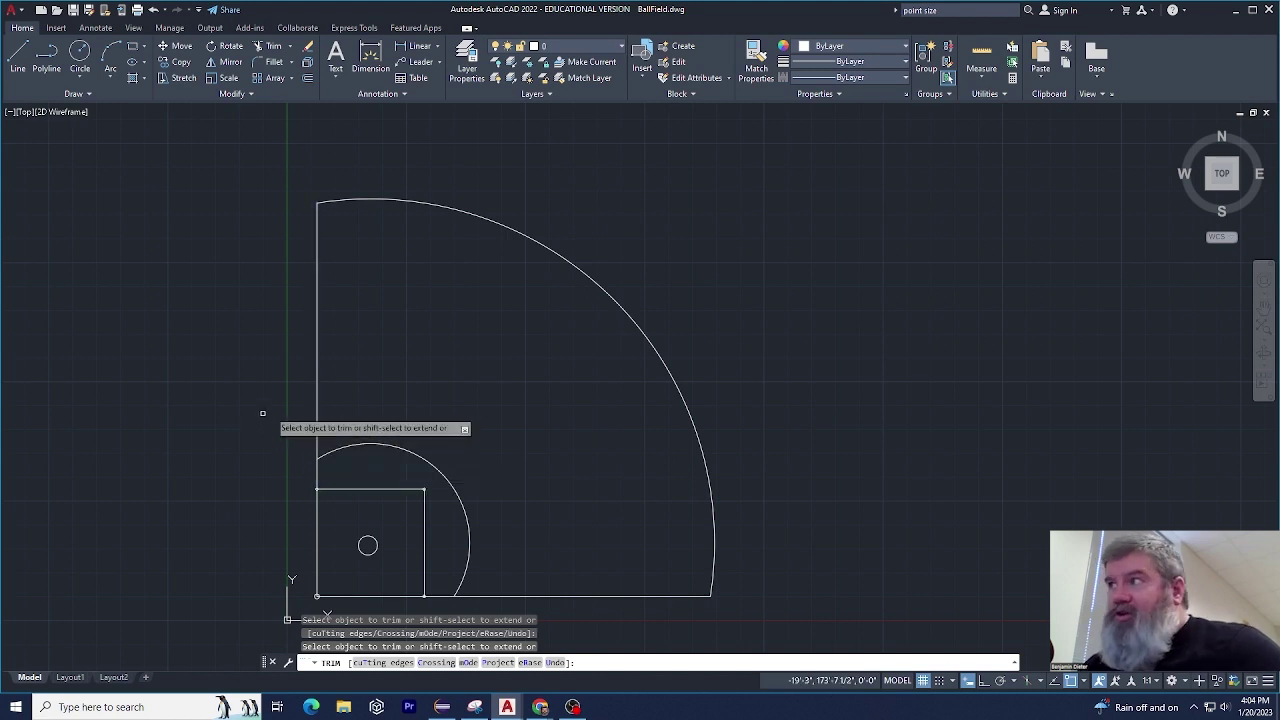
{"action": "left_click", "coordinate": [317, 401]}
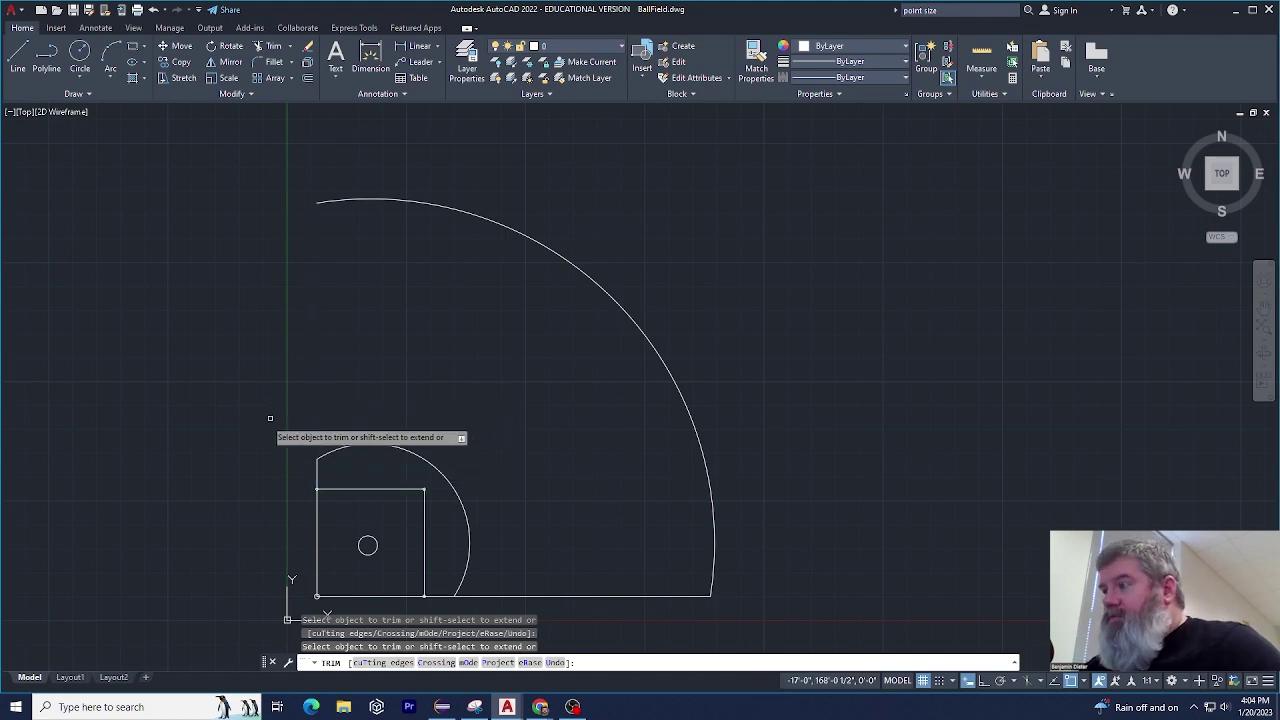
{"action": "left_click", "coordinate": [314, 477]}
{"action": "key", "text": "Return"}
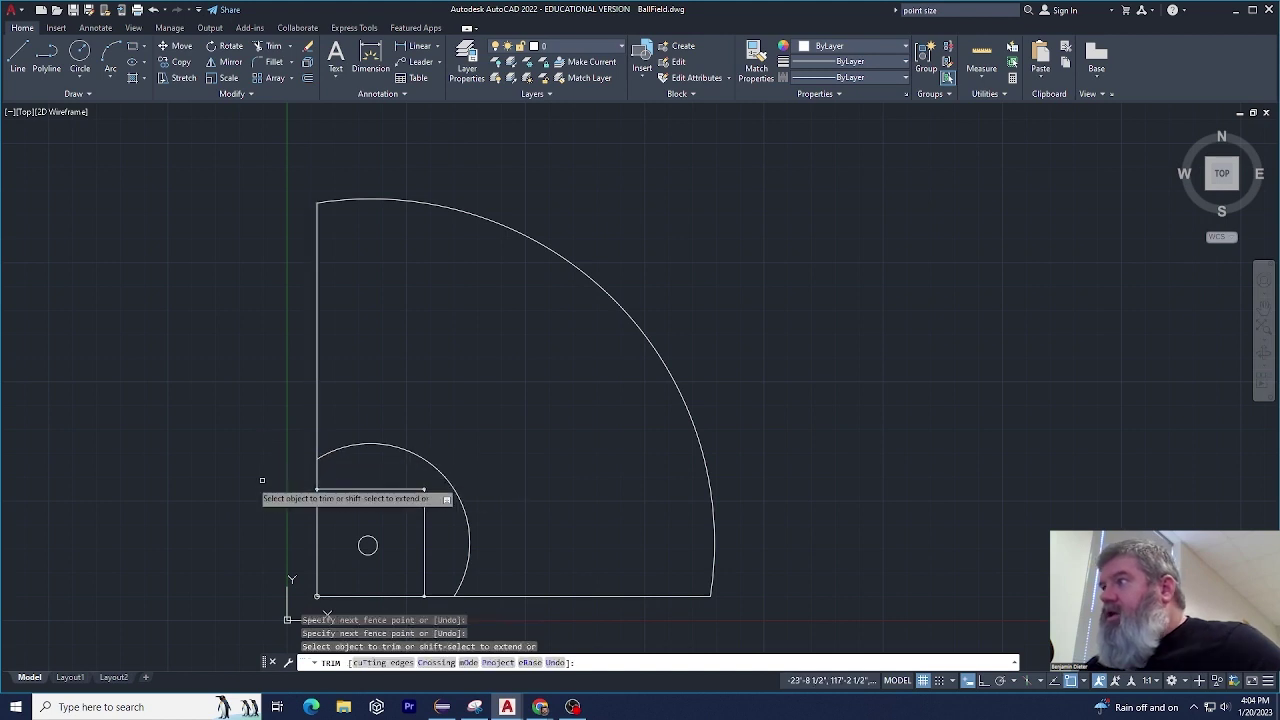
{"action": "key", "text": "Escape"}
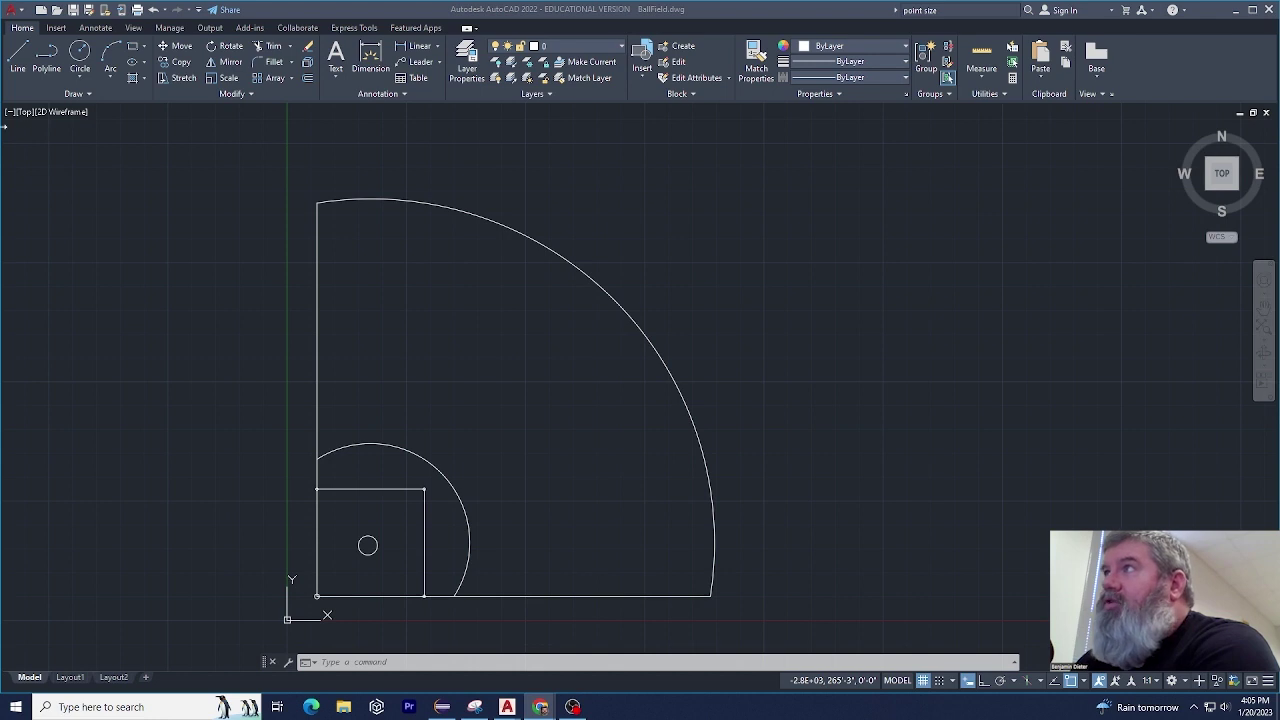
Draw a two-segment zigzag line to the left of the ball field.
{"action": "left_click", "coordinate": [18, 270]}
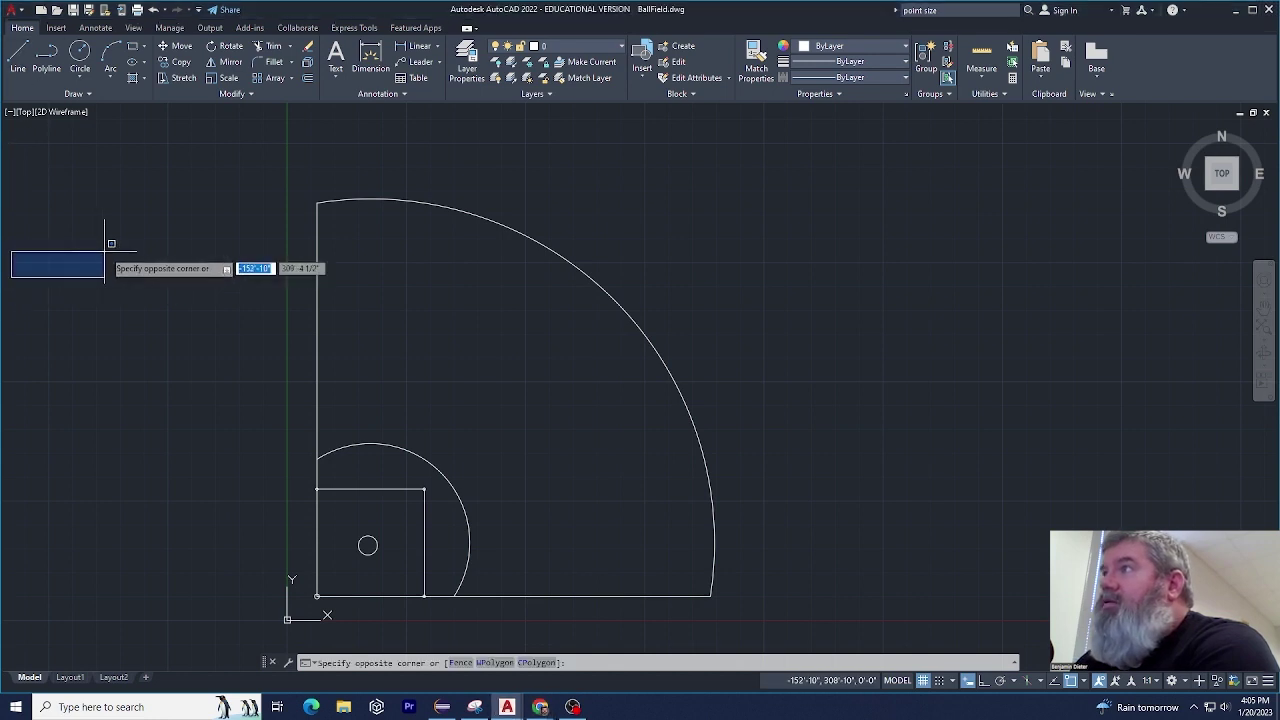
{"action": "left_click", "coordinate": [109, 245]}
{"action": "type", "text": "l"}
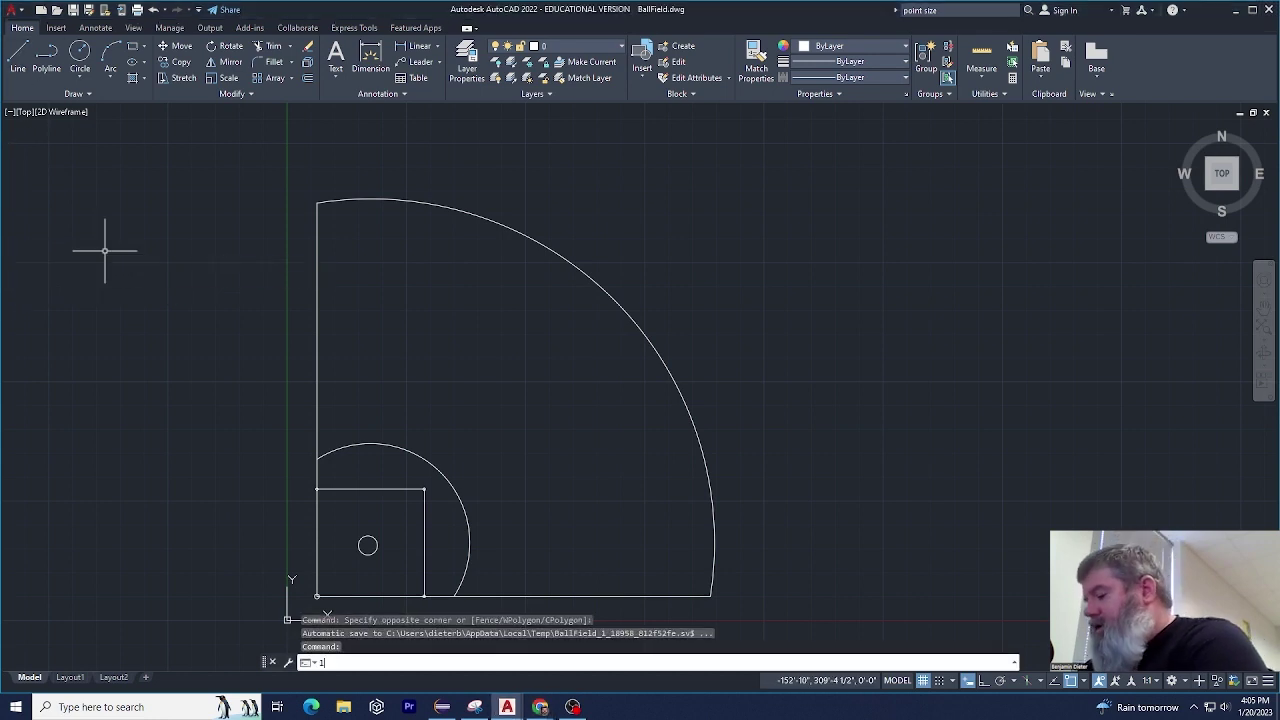
{"action": "key", "text": "Return"}
{"action": "left_click", "coordinate": [107, 299]}
{"action": "left_click", "coordinate": [181, 261]}
{"action": "left_click", "coordinate": [232, 317]}
{"action": "key", "text": "Escape"}
{"action": "key", "text": "Escape"}
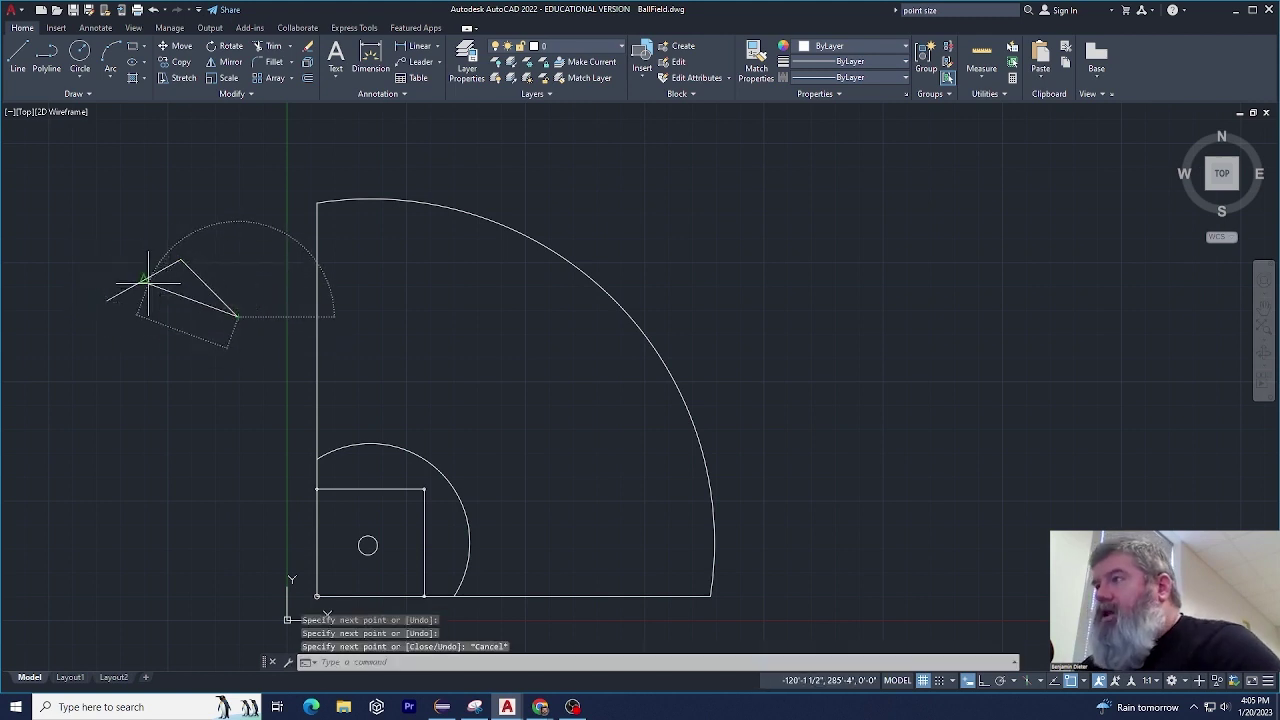
Join the two zigzag segments into a single polyline.
{"action": "type", "text": "join"}
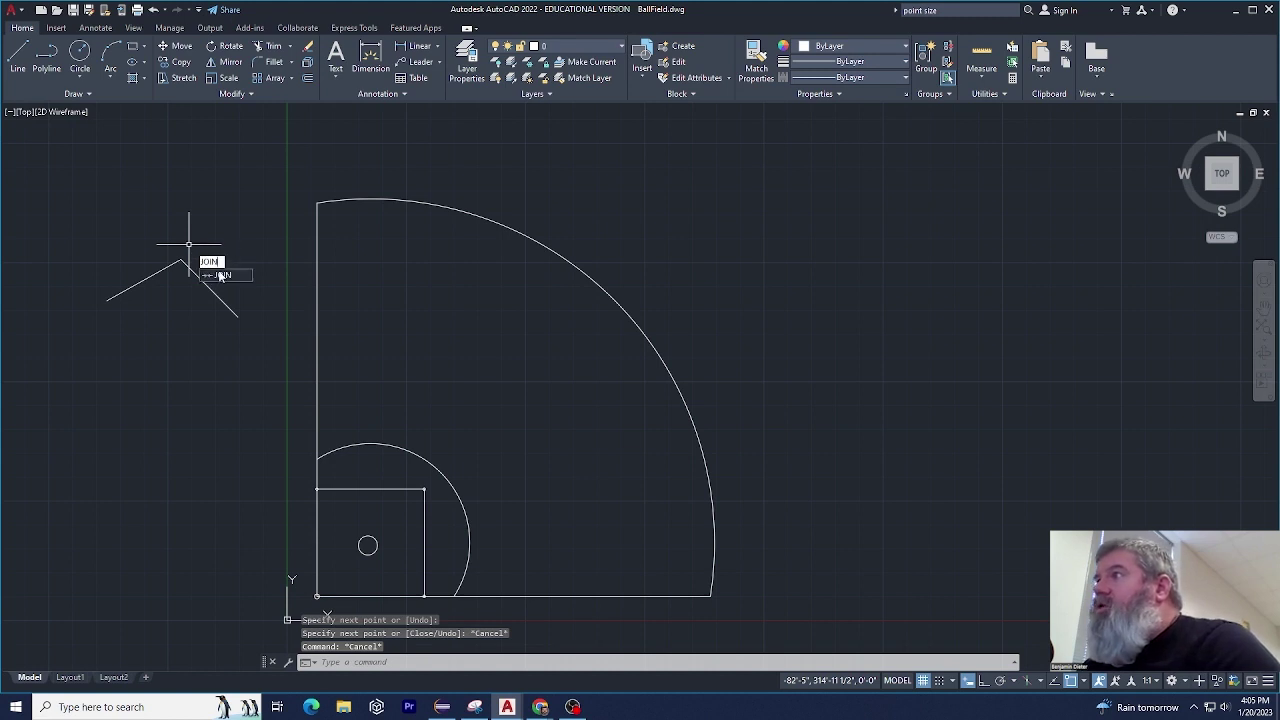
{"action": "left_click", "coordinate": [217, 274]}
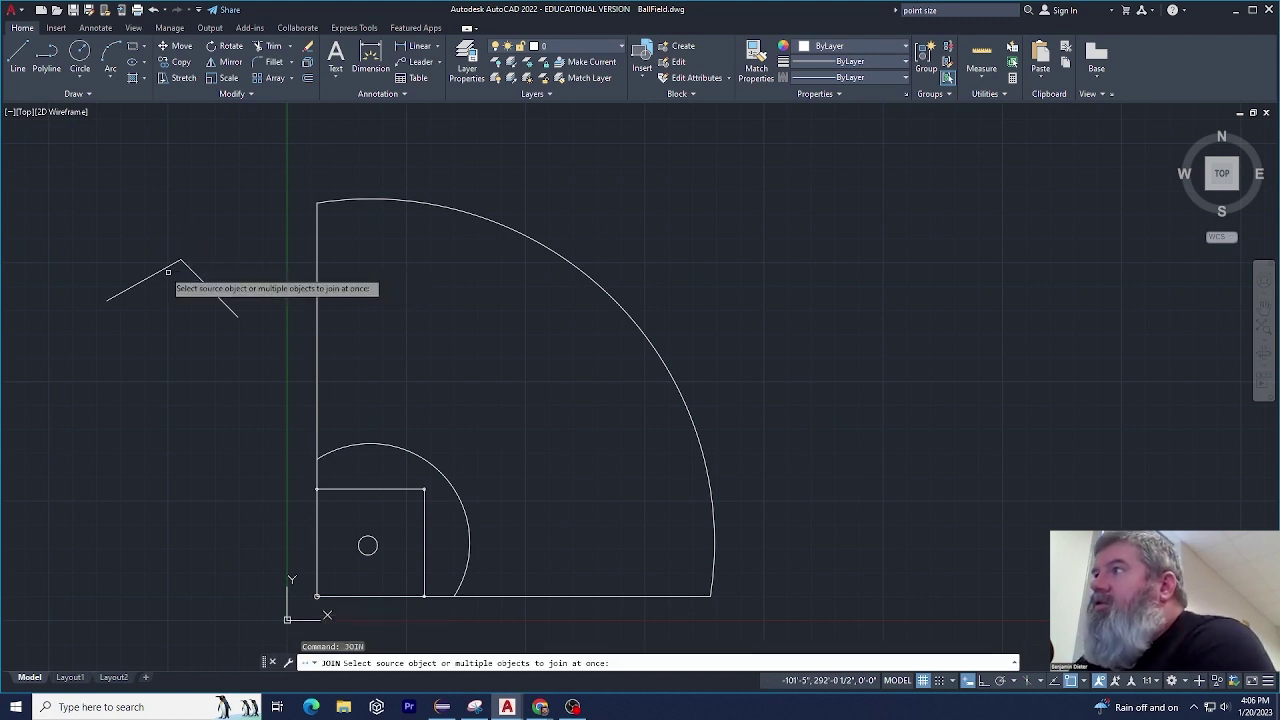
{"action": "left_click", "coordinate": [173, 266]}
{"action": "left_click", "coordinate": [200, 278]}
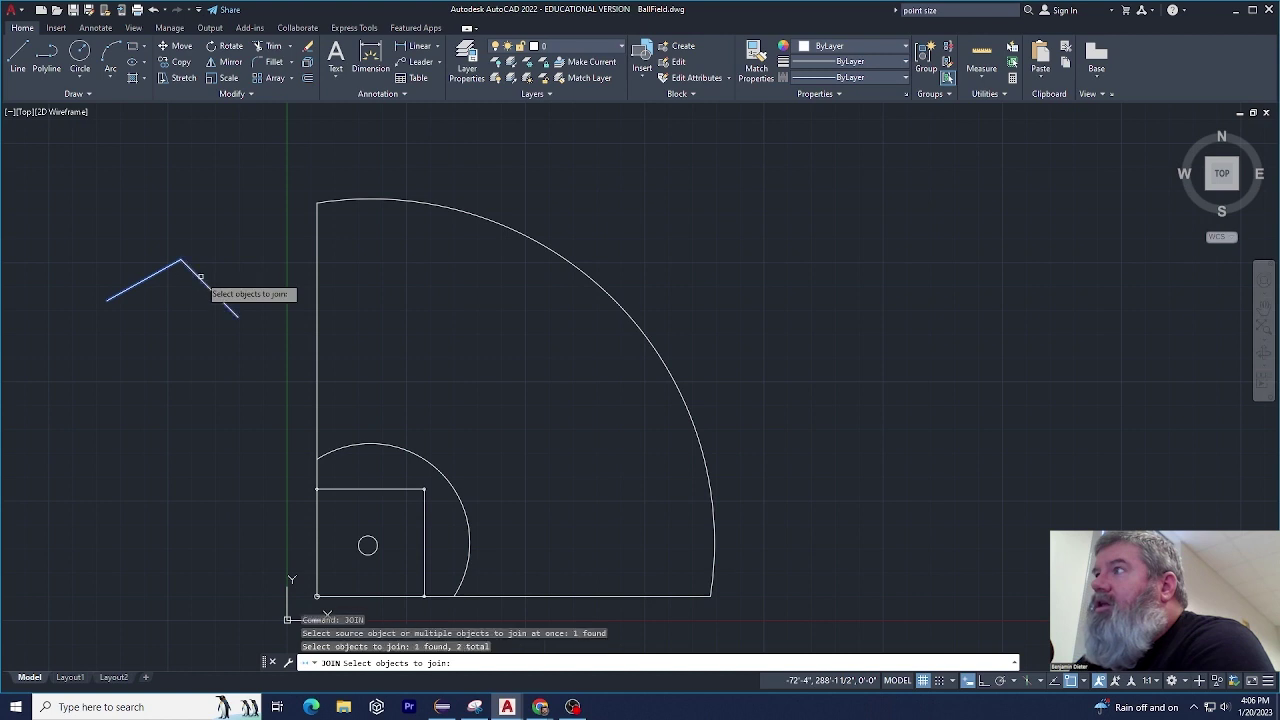
{"action": "key", "text": "Return"}
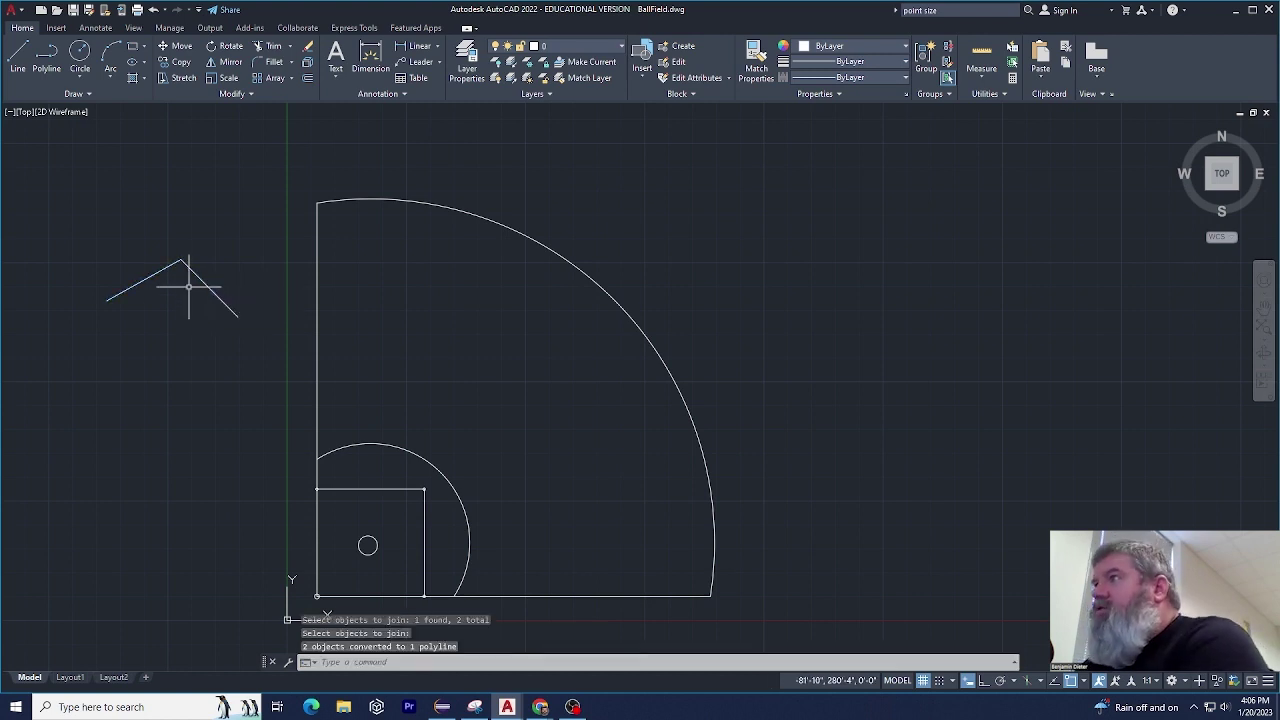
{"action": "left_click", "coordinate": [140, 284]}
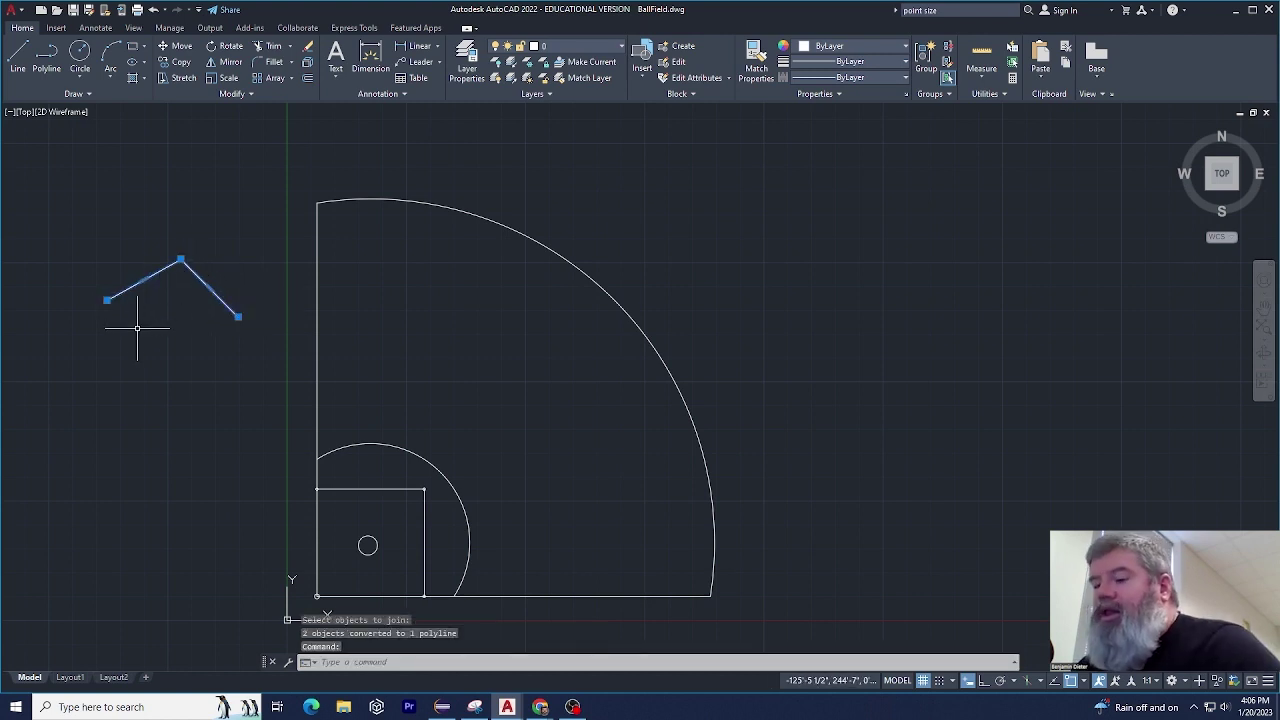
{"action": "key", "text": "Escape"}
{"action": "key", "text": "Escape"}
{"action": "key", "text": "Escape"}
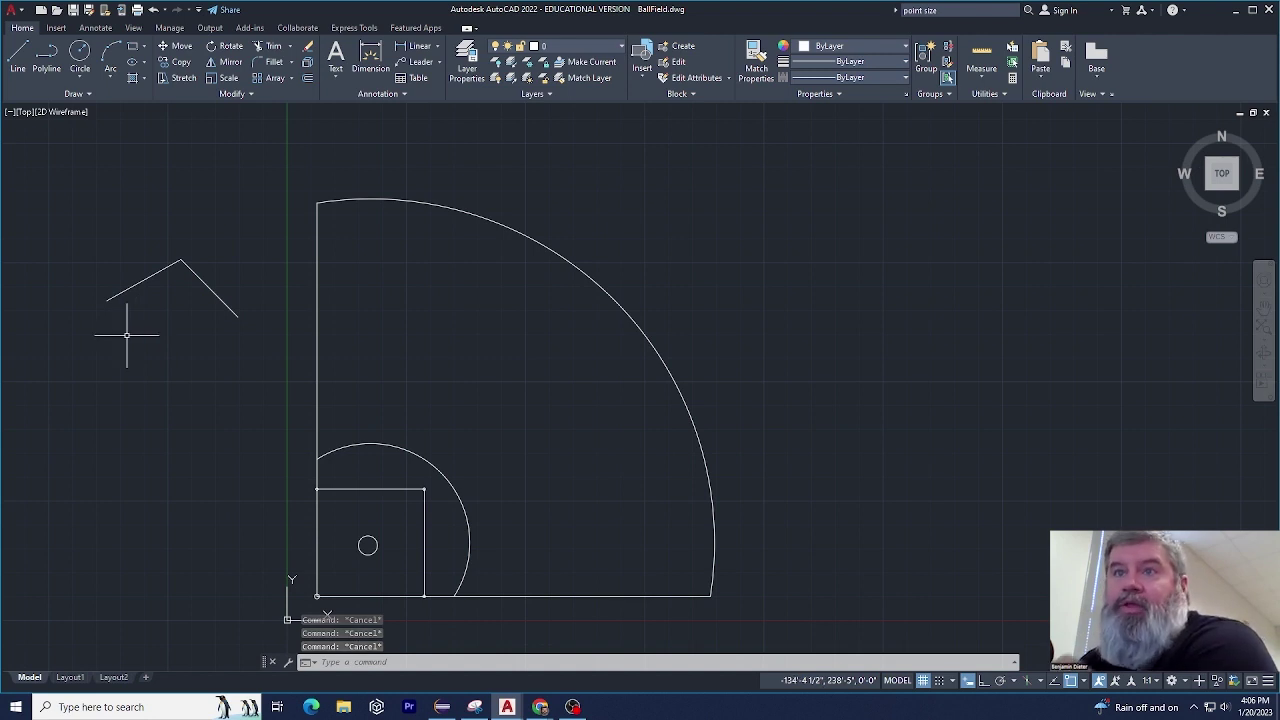
Crossing-select the zigzag polyline and delete it.
{"action": "left_click", "coordinate": [230, 251]}
{"action": "left_click", "coordinate": [152, 289]}
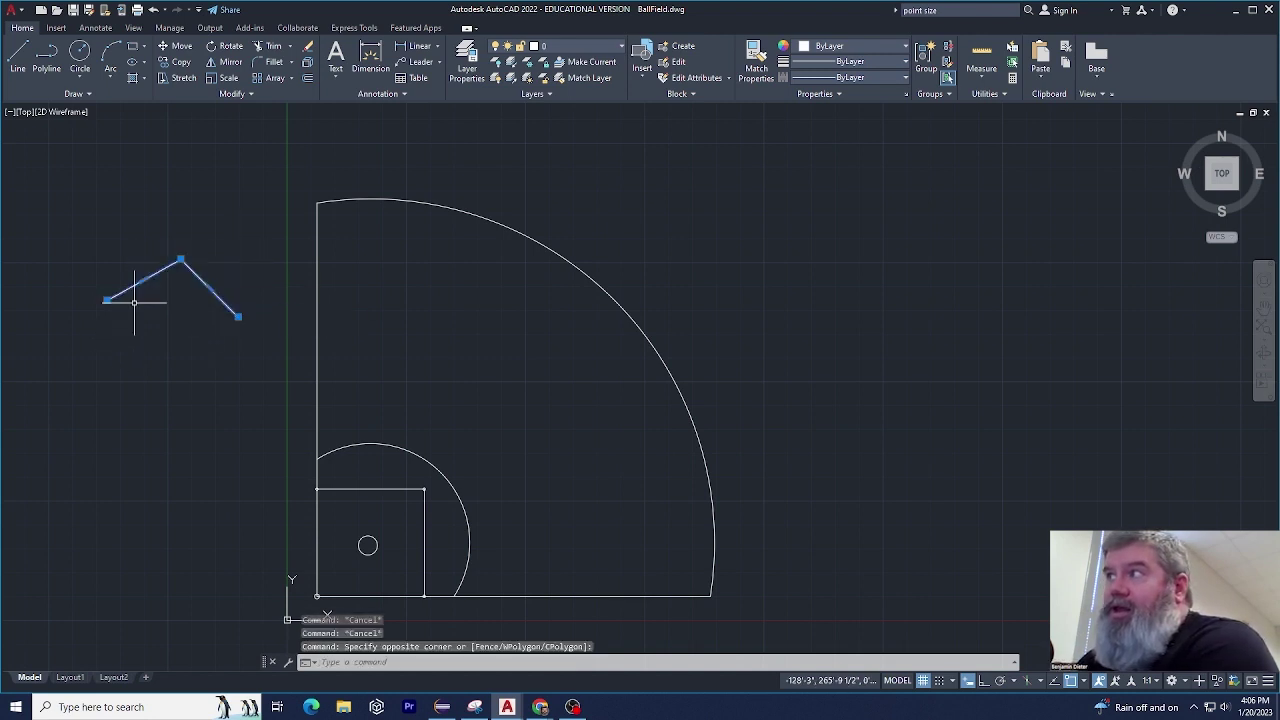
{"action": "key", "text": "Delete"}
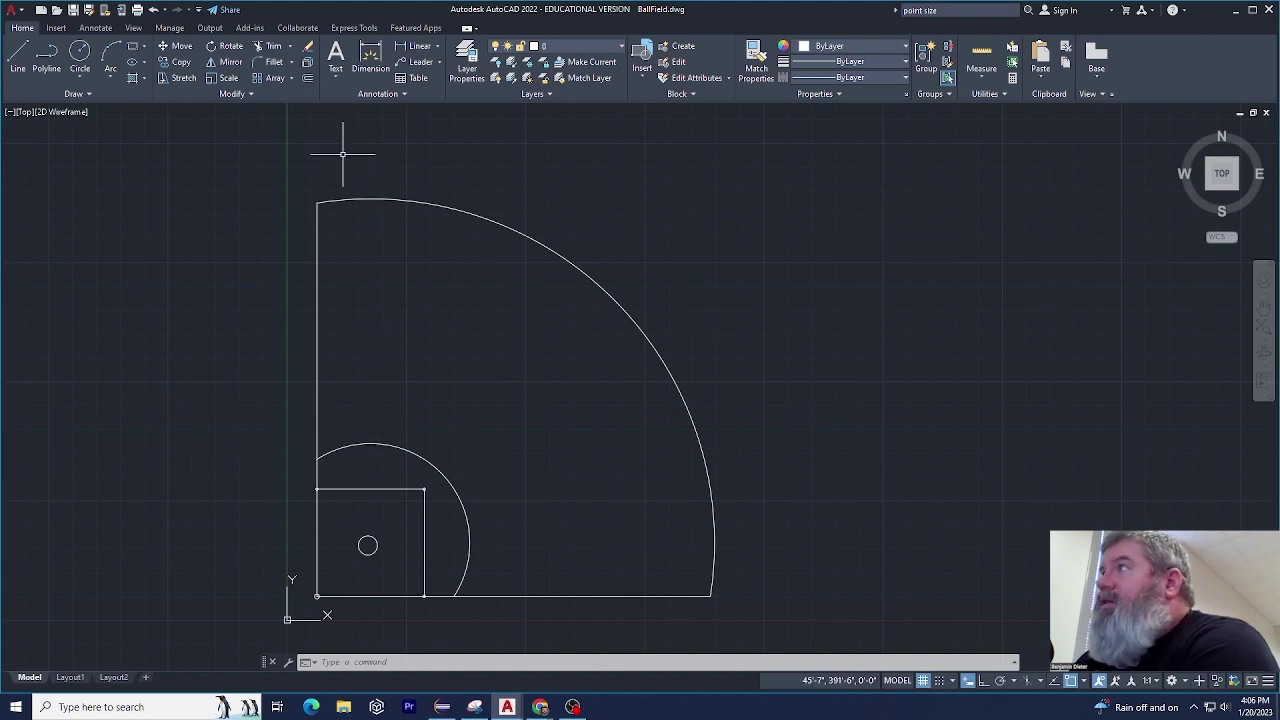
{"action": "left_click", "coordinate": [222, 61]}
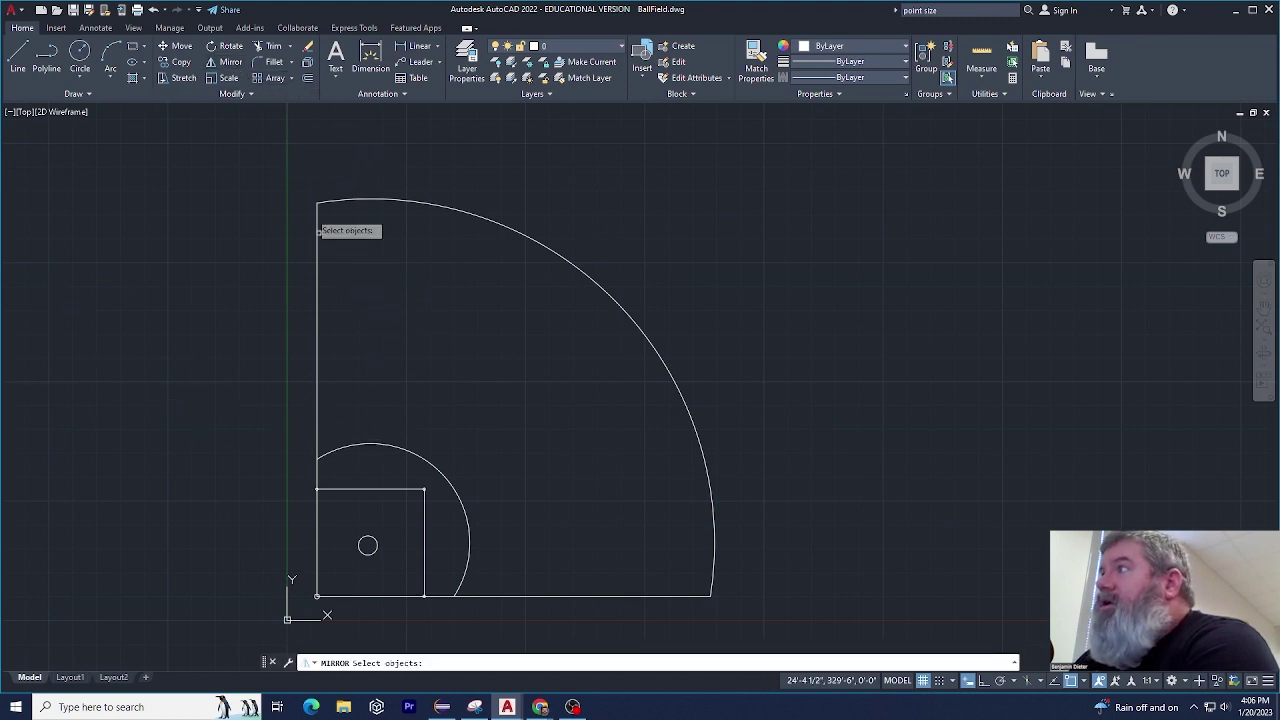
{"action": "left_click", "coordinate": [292, 183]}
{"action": "left_click", "coordinate": [744, 598]}
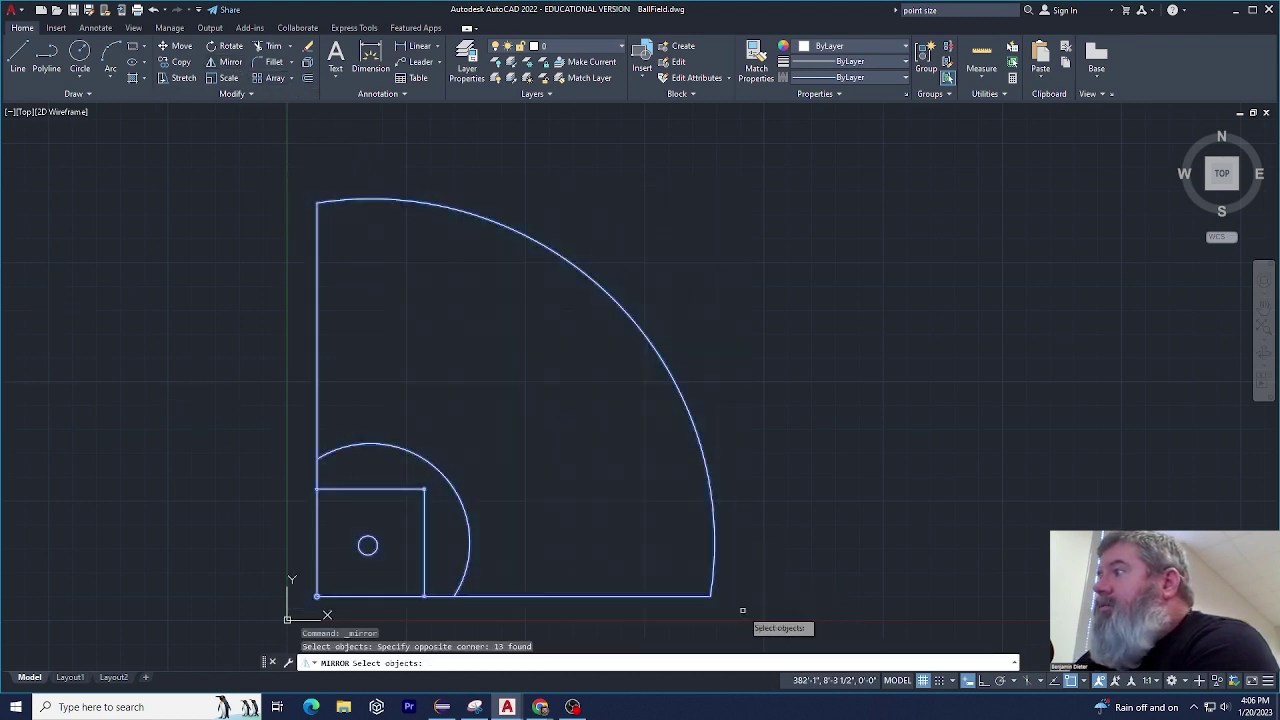
{"action": "key", "text": "Return"}
{"action": "left_click", "coordinate": [316, 598]}
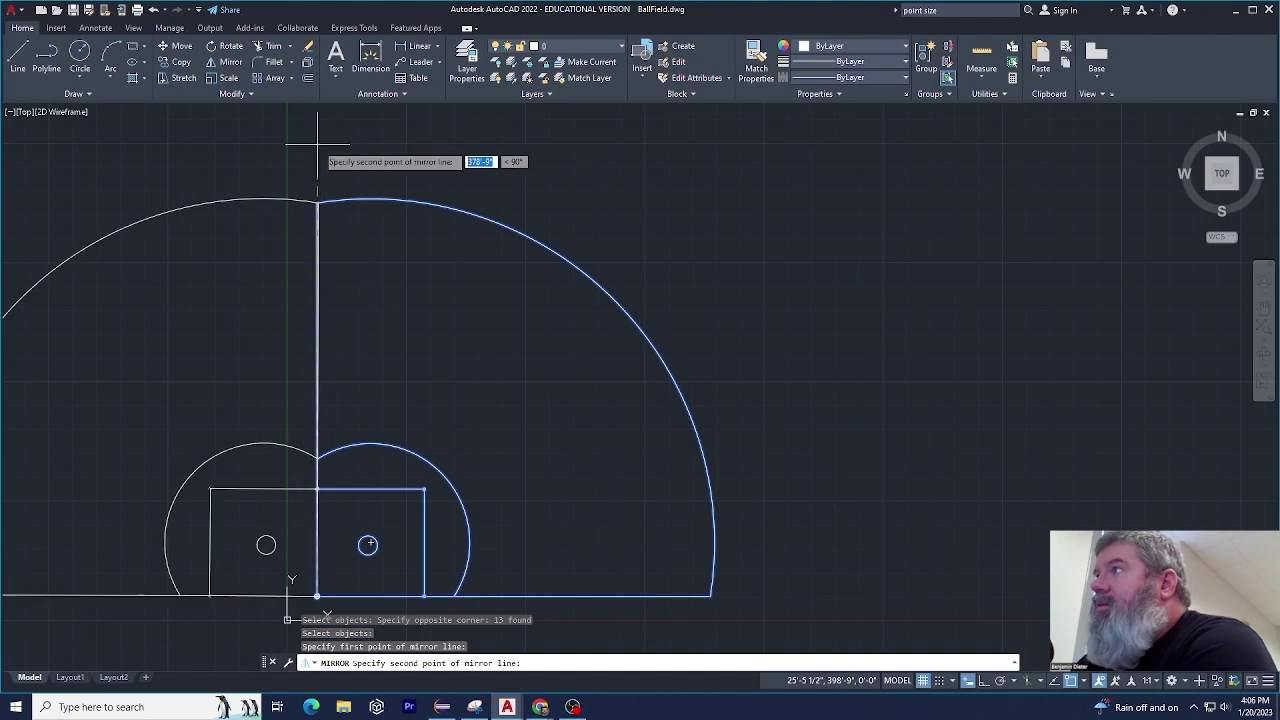
{"action": "scroll", "coordinate": [320, 160], "scroll_direction": "up", "scroll_amount": 4}
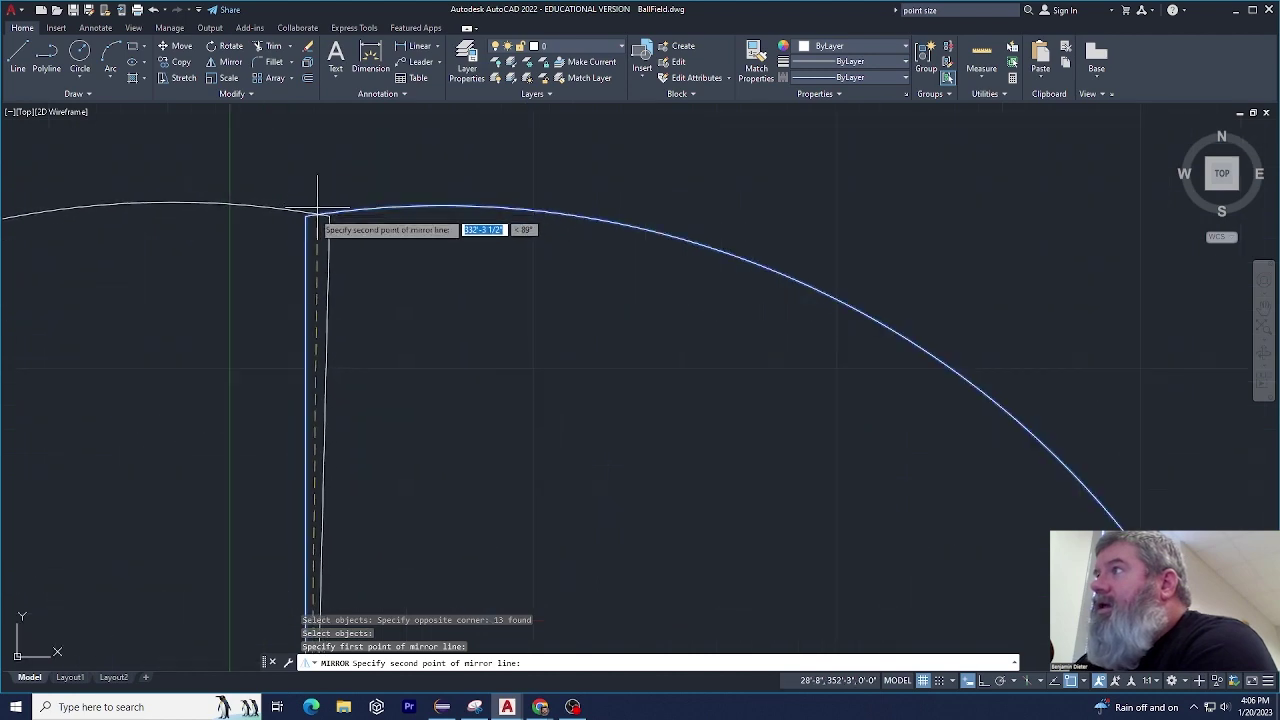
{"action": "left_click", "coordinate": [306, 214]}
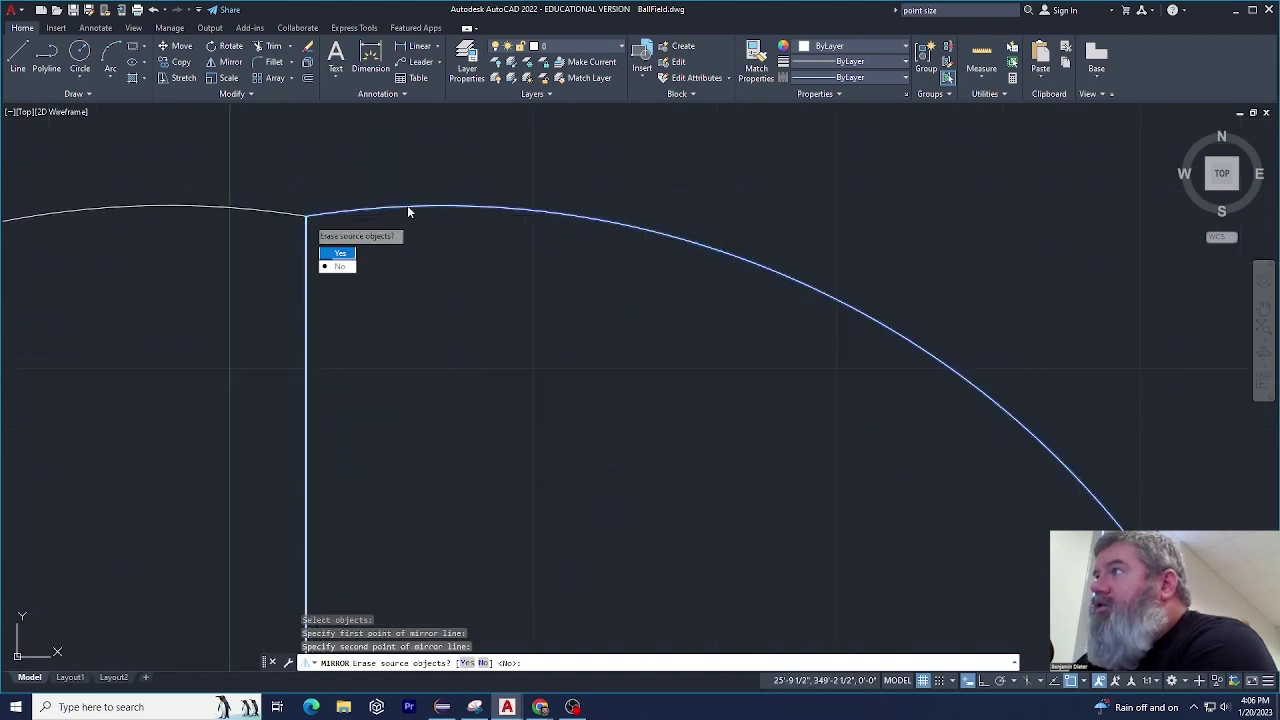
{"action": "scroll", "coordinate": [423, 220], "scroll_direction": "down", "scroll_amount": 4}
{"action": "scroll", "coordinate": [428, 352], "scroll_direction": "up", "scroll_amount": 2}
{"action": "key", "text": "Escape"}
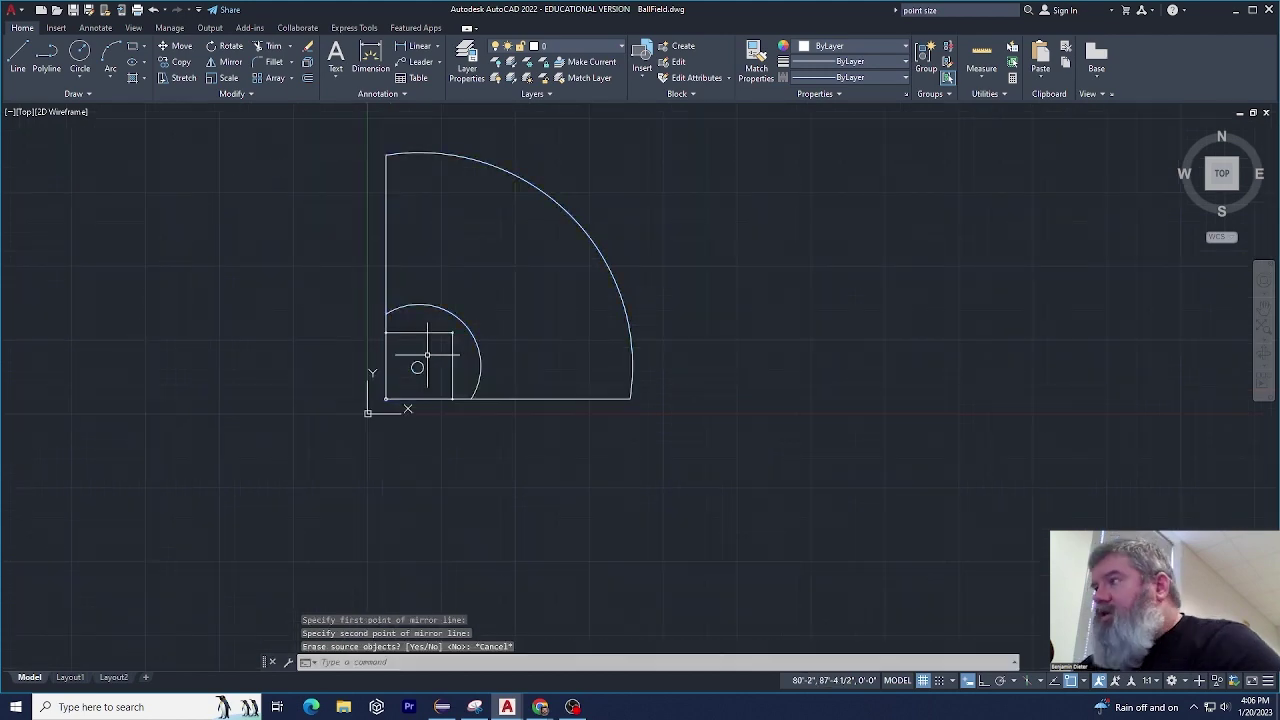
{"action": "key", "text": "Escape"}
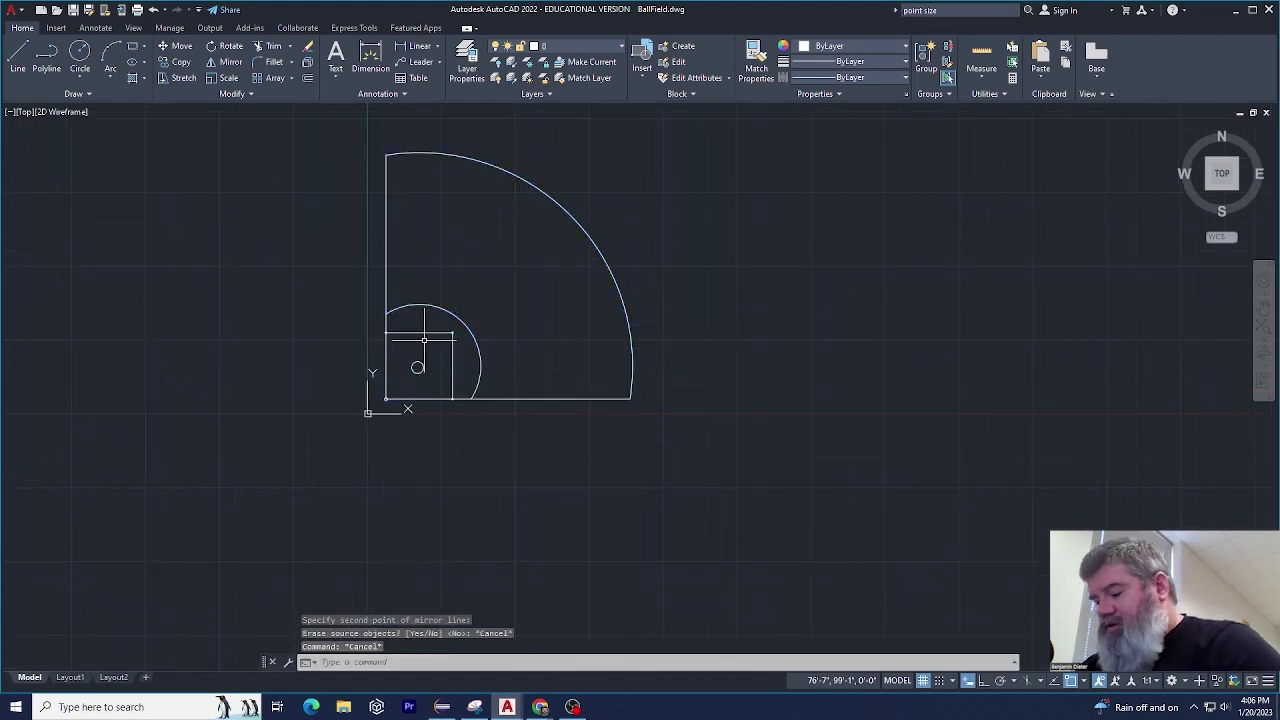
{"action": "left_click", "coordinate": [231, 61]}
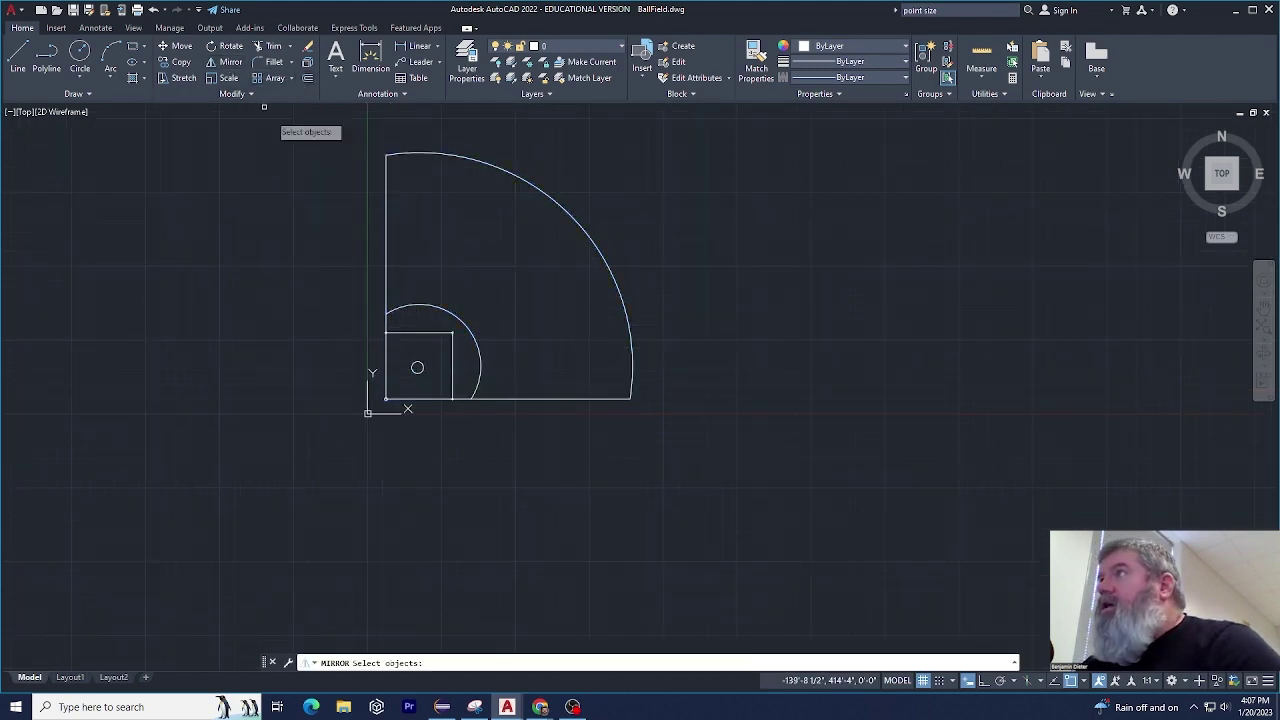
{"action": "left_click", "coordinate": [297, 126]}
{"action": "left_click", "coordinate": [712, 412]}
{"action": "key", "text": "Return"}
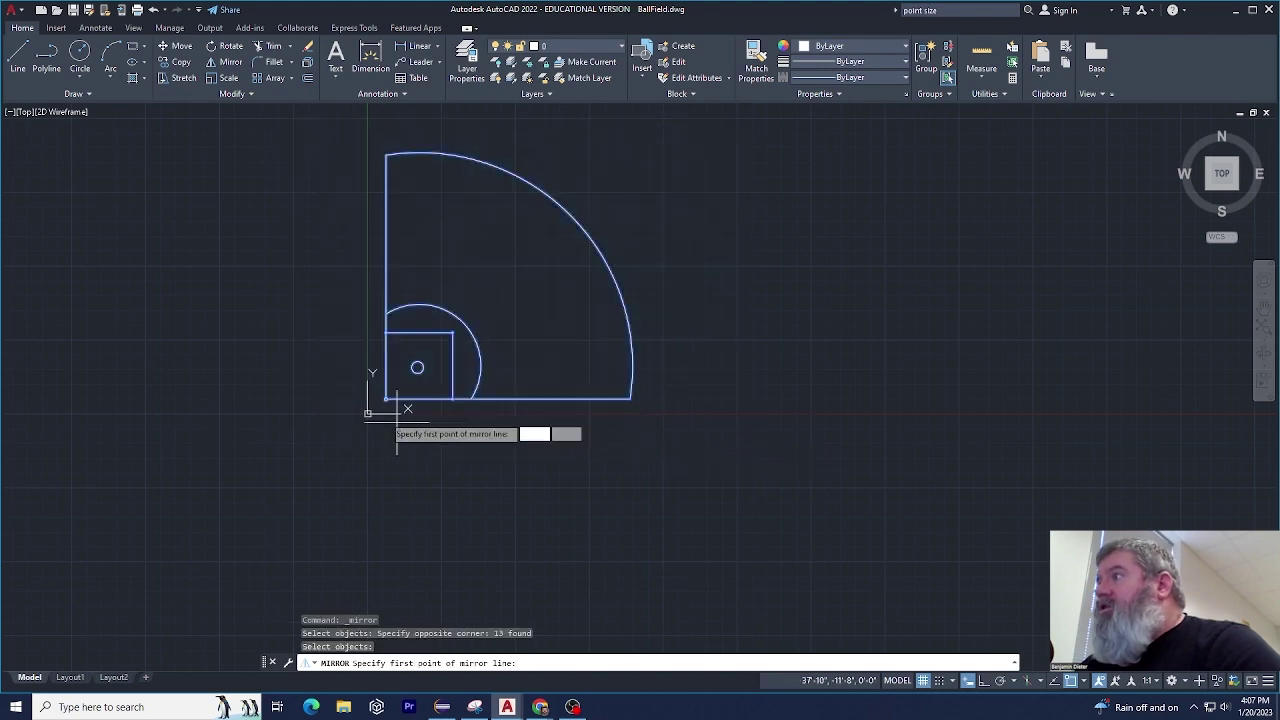
{"action": "scroll", "coordinate": [400, 430], "scroll_direction": "up", "scroll_amount": 3}
{"action": "scroll", "coordinate": [390, 430], "scroll_direction": "up", "scroll_amount": 3}
{"action": "left_click", "coordinate": [415, 371]}
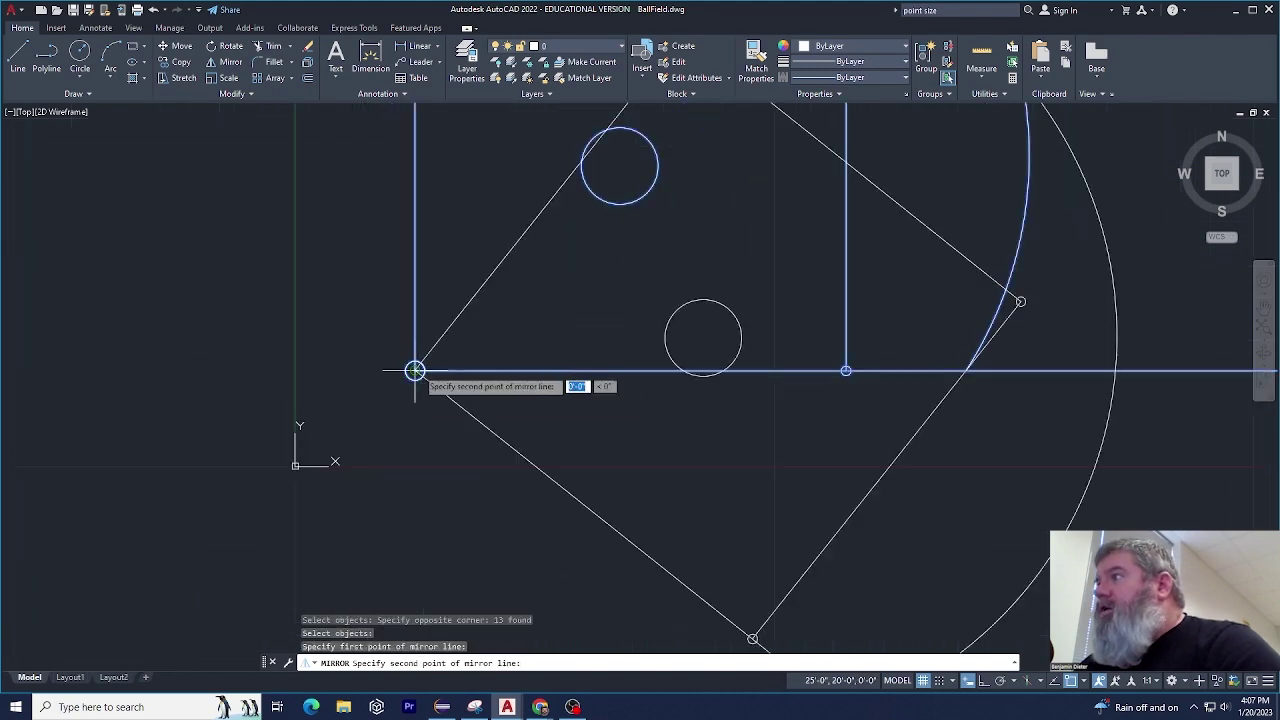
{"action": "scroll", "coordinate": [497, 437], "scroll_direction": "down", "scroll_amount": 5}
{"action": "scroll", "coordinate": [488, 365], "scroll_direction": "up", "scroll_amount": 10}
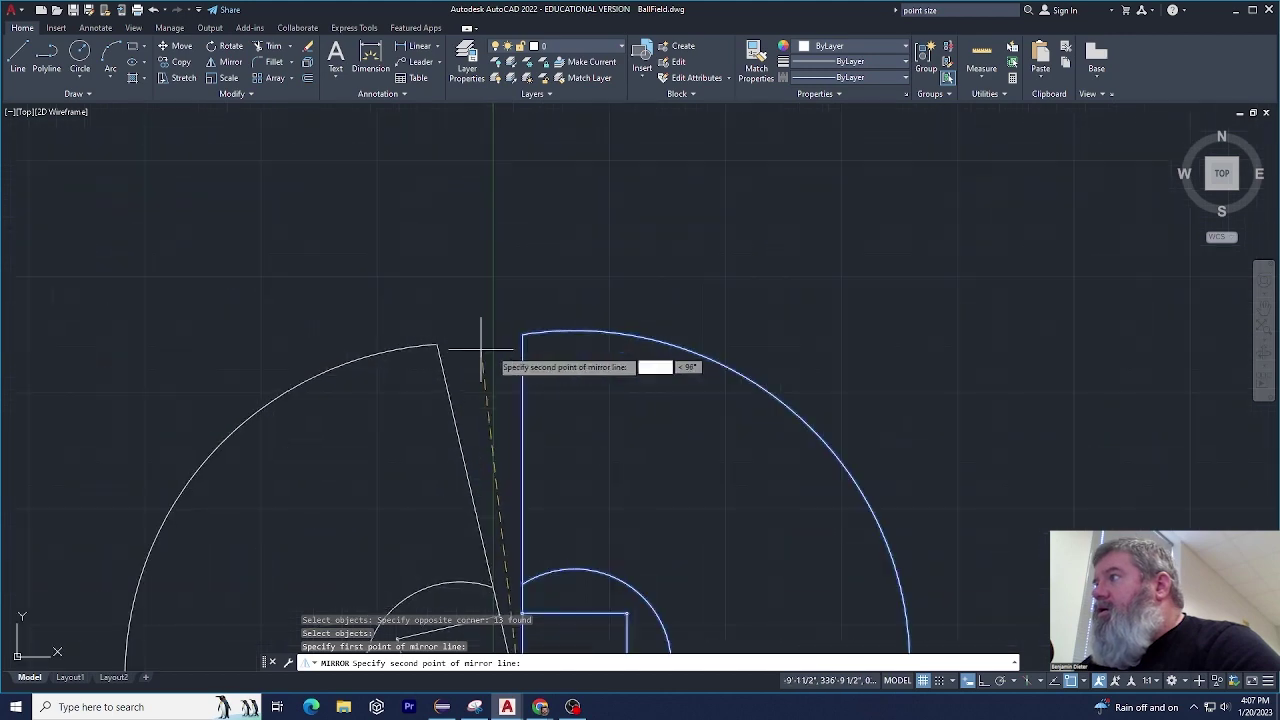
{"action": "left_click", "coordinate": [523, 332]}
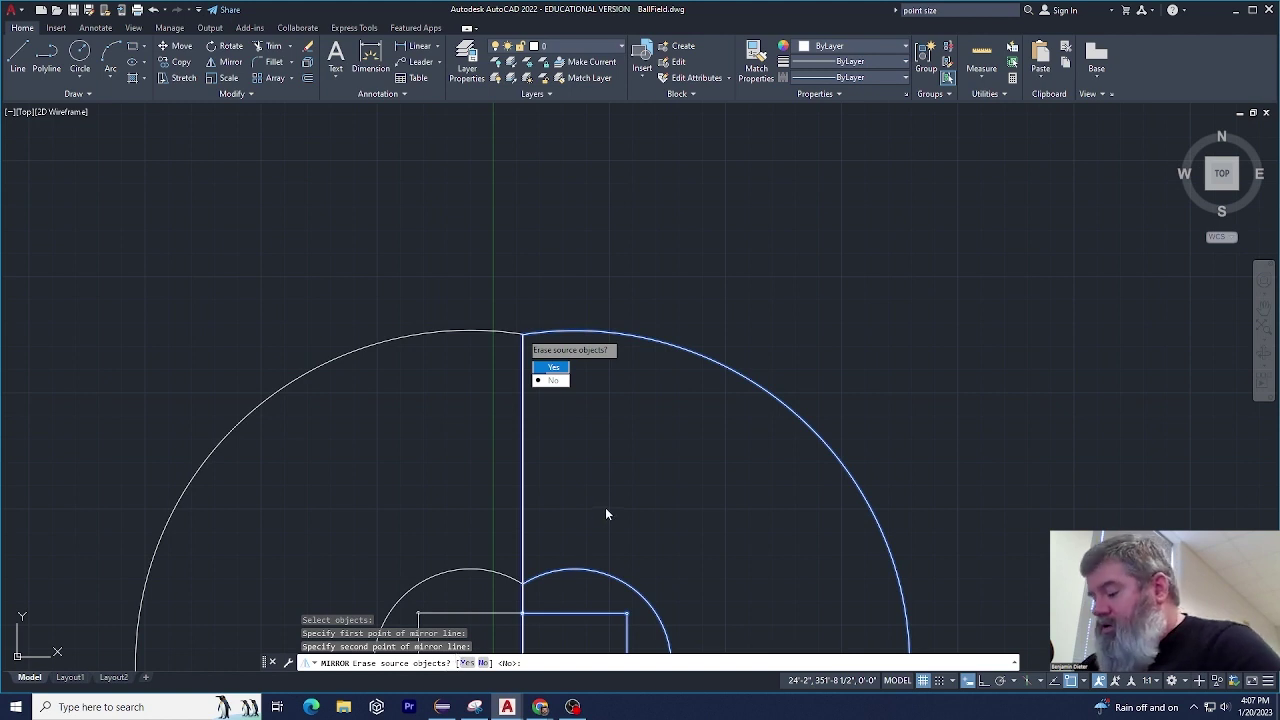
{"action": "type", "text": "N"}
{"action": "key", "text": "Return"}
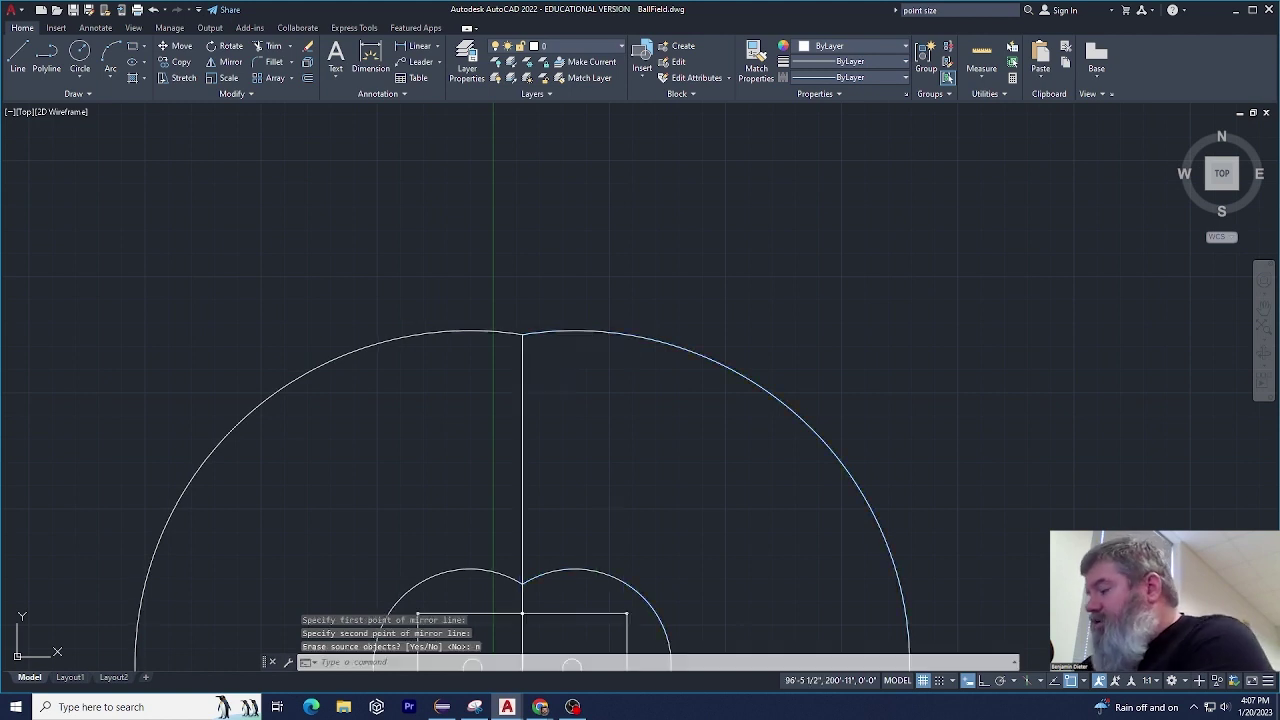
{"action": "scroll", "coordinate": [600, 495], "scroll_direction": "down", "scroll_amount": 3}
{"action": "scroll", "coordinate": [590, 605], "scroll_direction": "up", "scroll_amount": 4}
{"action": "scroll", "coordinate": [516, 515], "scroll_direction": "down", "scroll_amount": 2}
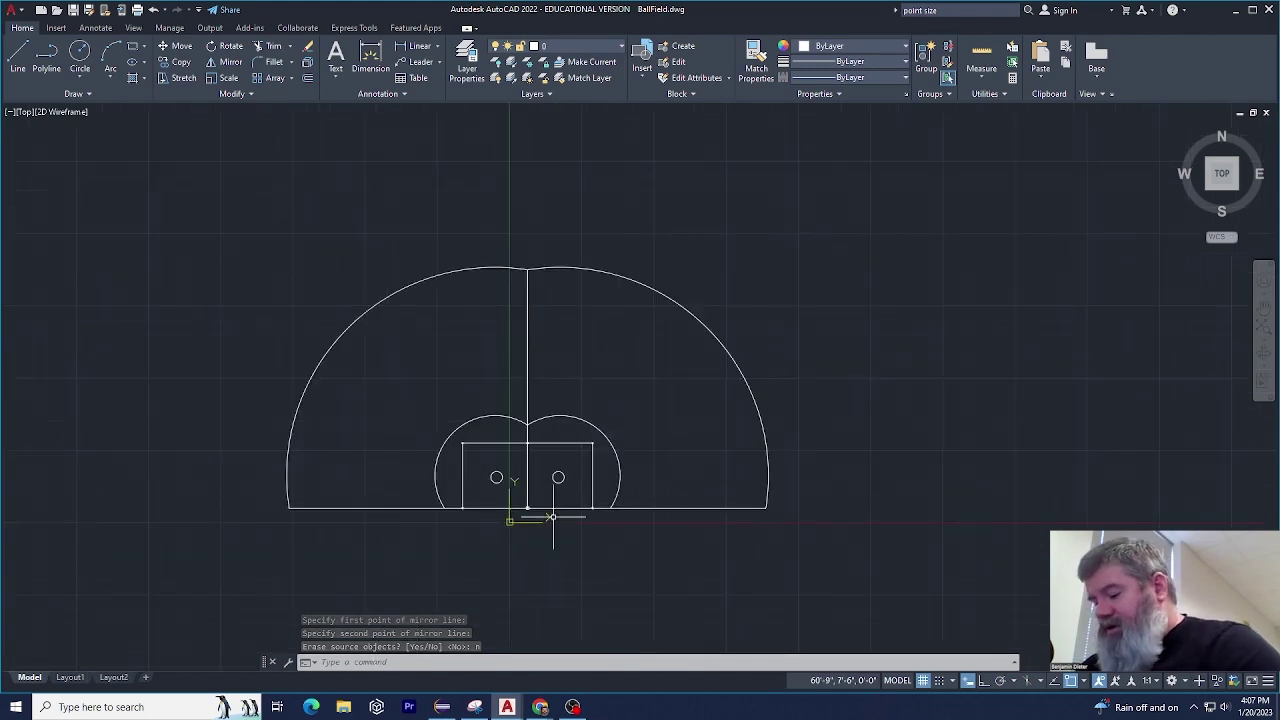
{"action": "scroll", "coordinate": [552, 516], "scroll_direction": "up", "scroll_amount": 2}
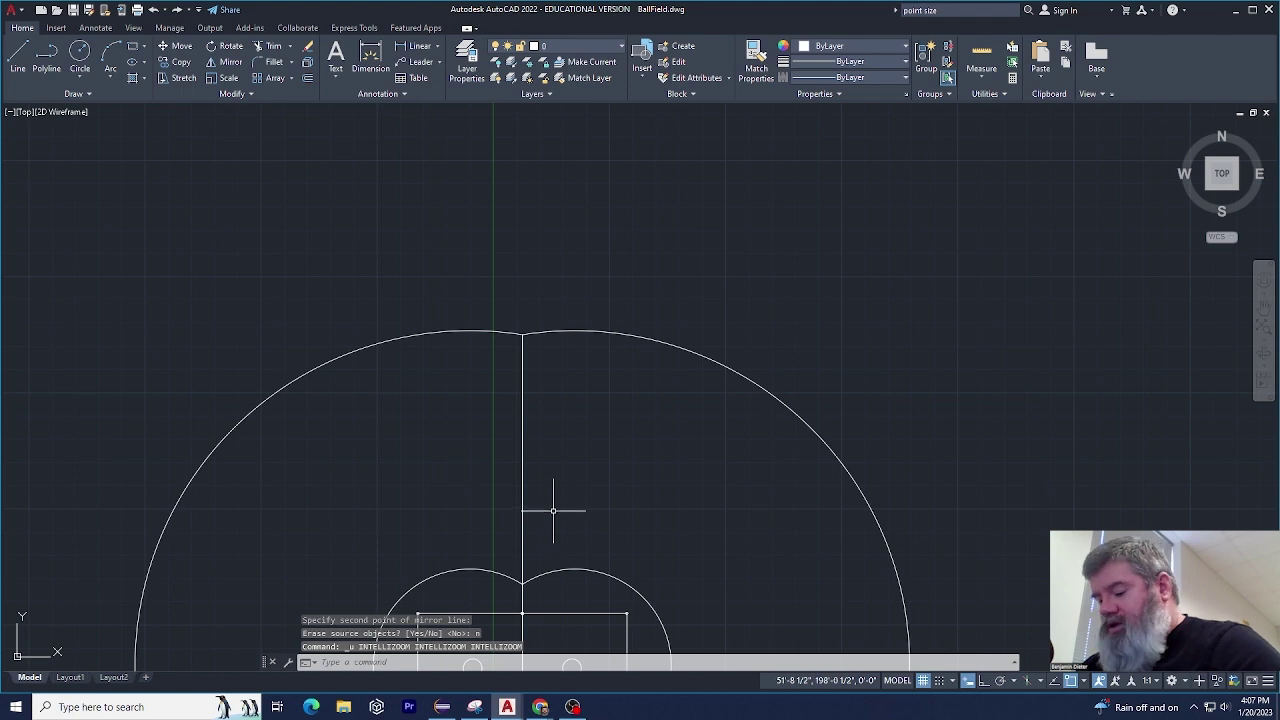
{"action": "key", "text": "ctrl+z"}
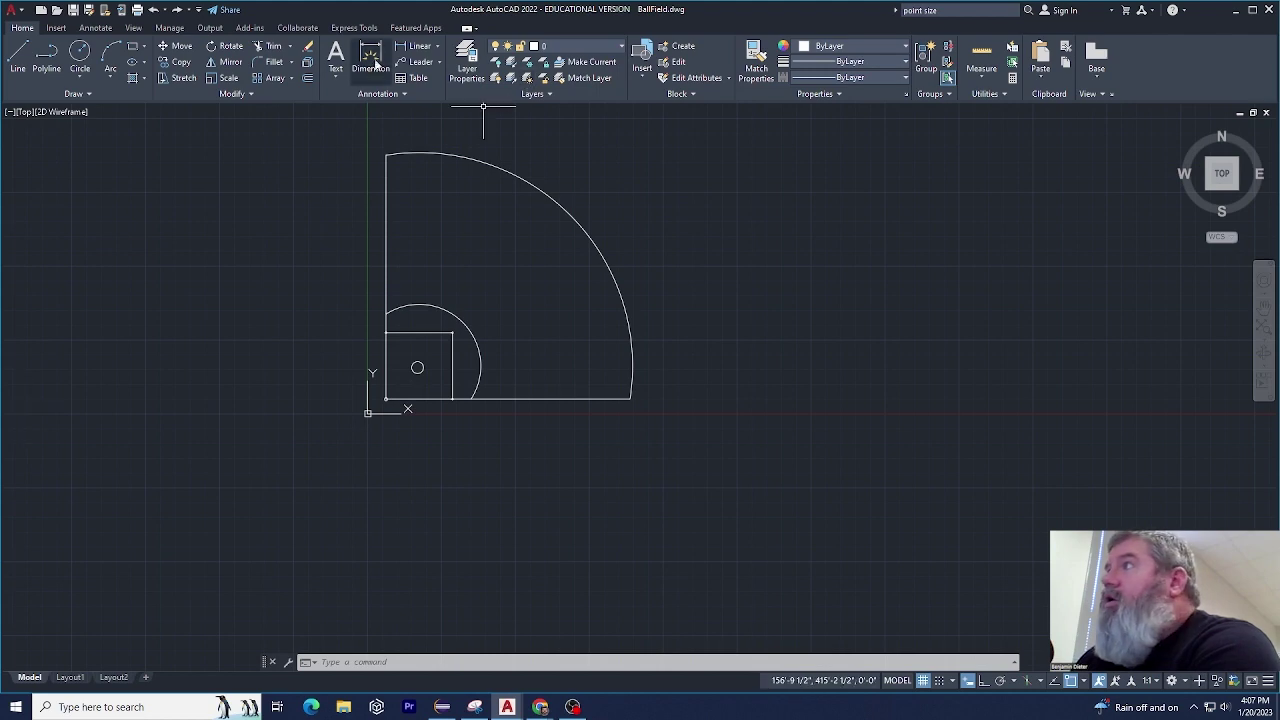
{"action": "left_click", "coordinate": [292, 80]}
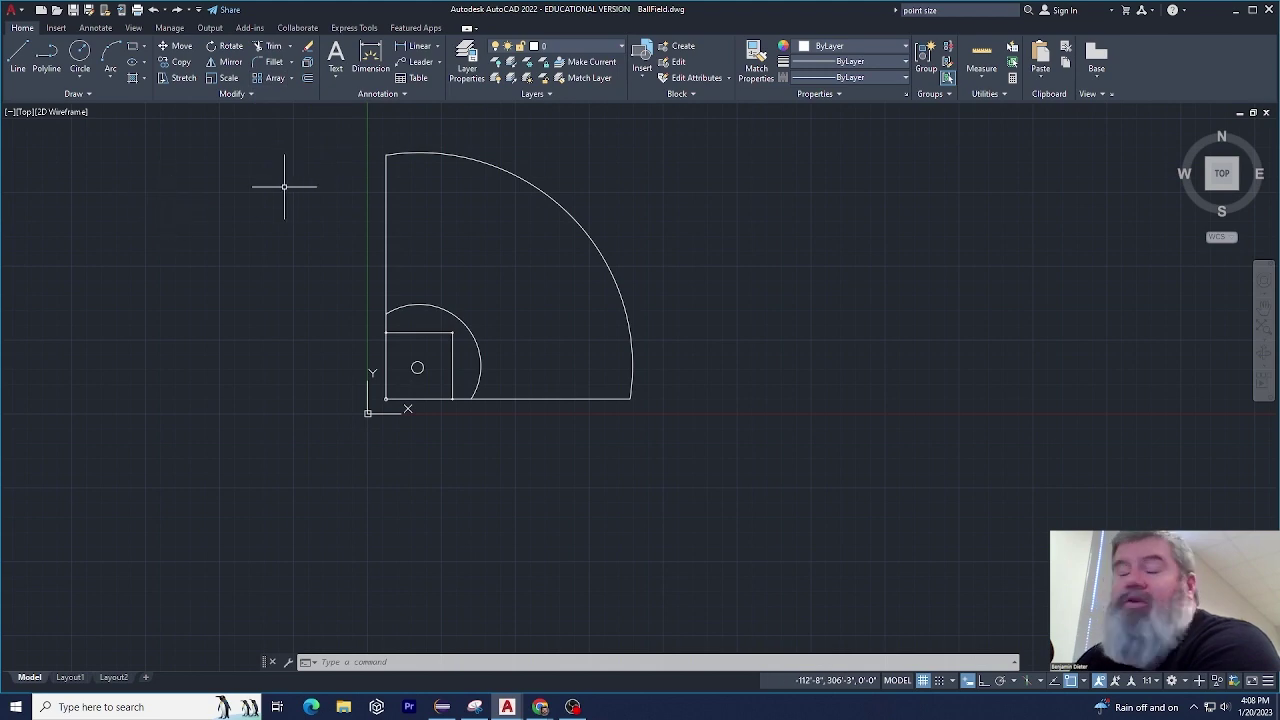
{"action": "scroll", "coordinate": [277, 194], "scroll_direction": "down", "scroll_amount": 4}
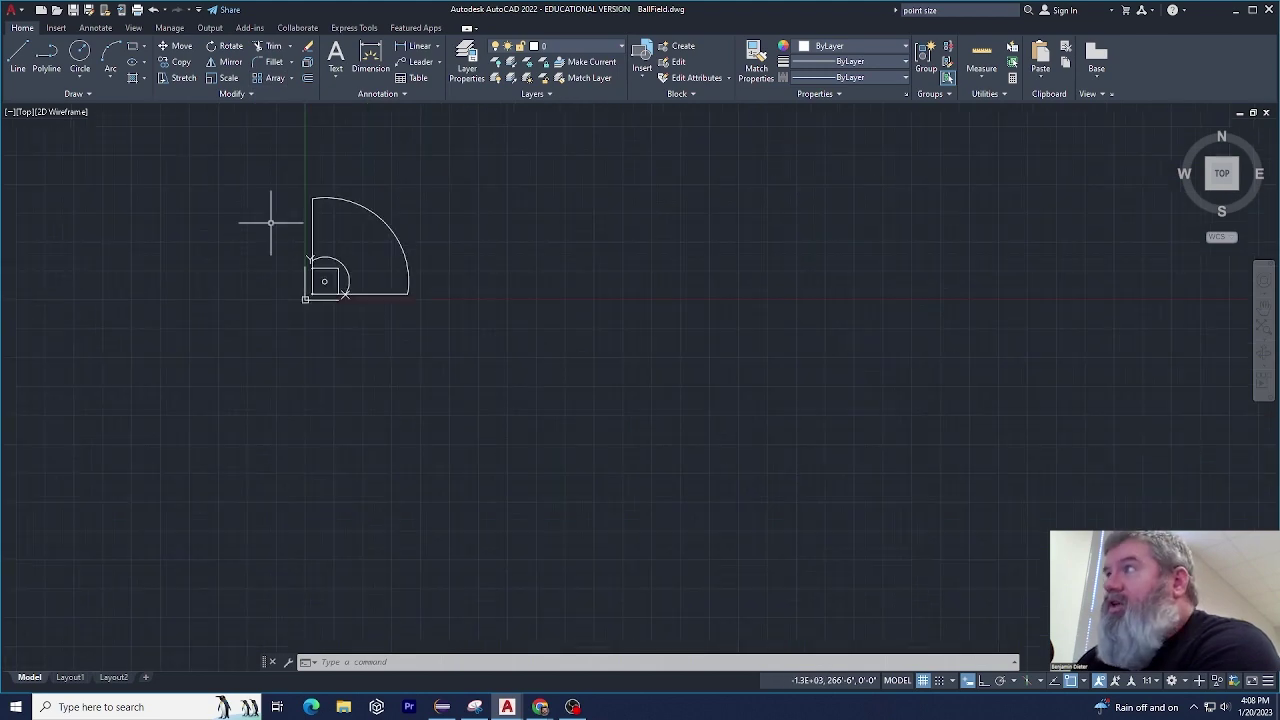
{"action": "scroll", "coordinate": [271, 214], "scroll_direction": "up", "scroll_amount": 4}
{"action": "scroll", "coordinate": [243, 229], "scroll_direction": "down", "scroll_amount": 2}
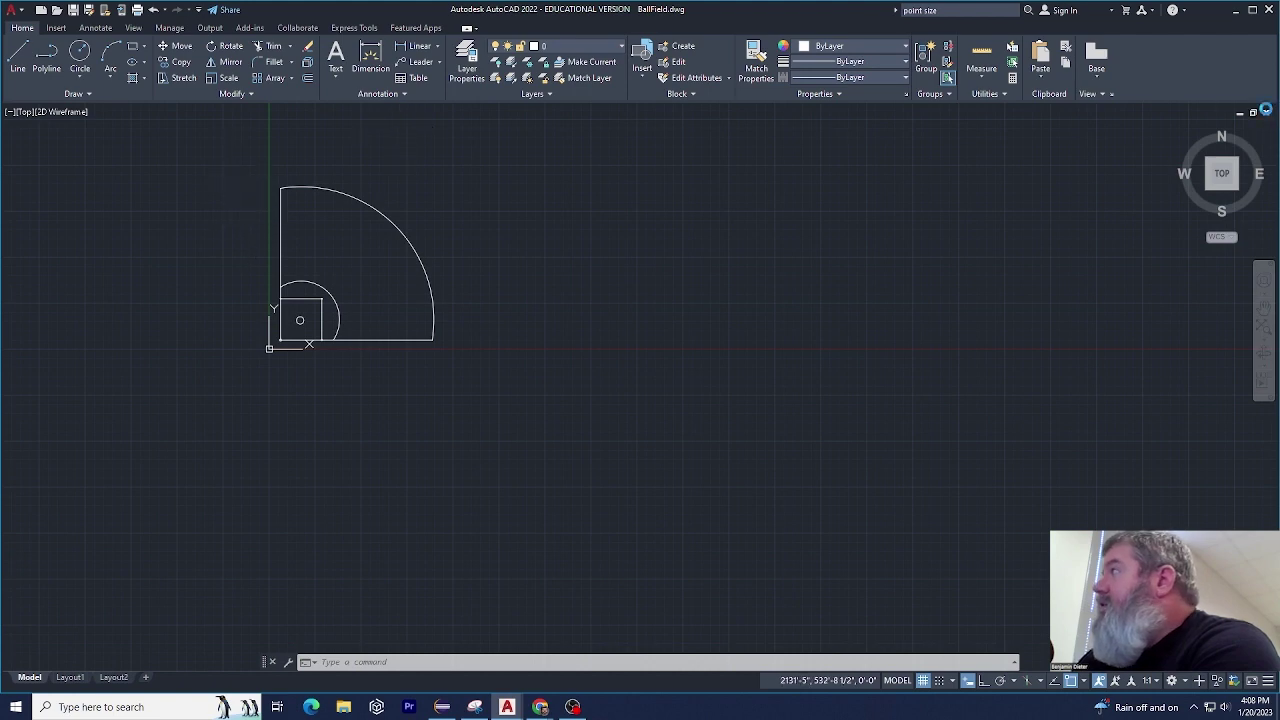
Close BallField.dwg without saving and draw a large rectangle in Drawing4.
{"action": "left_click", "coordinate": [1266, 111]}
{"action": "left_click", "coordinate": [680, 385]}
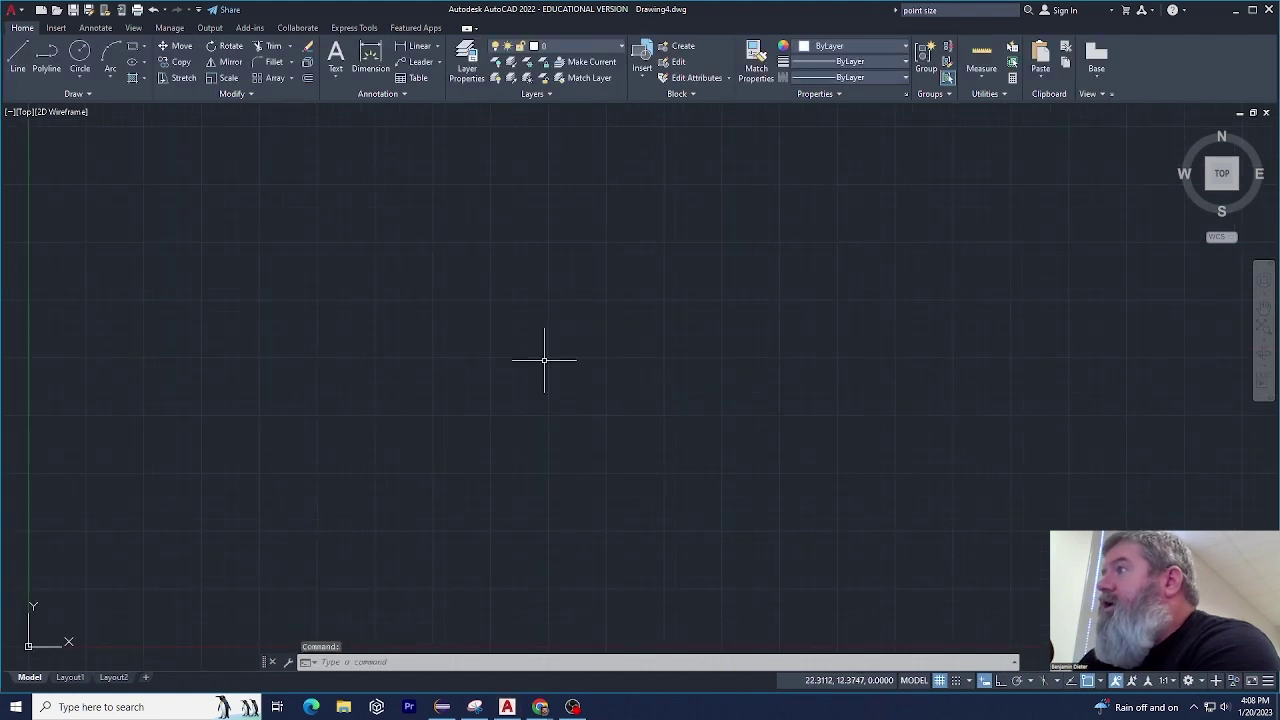
{"action": "left_click", "coordinate": [132, 46]}
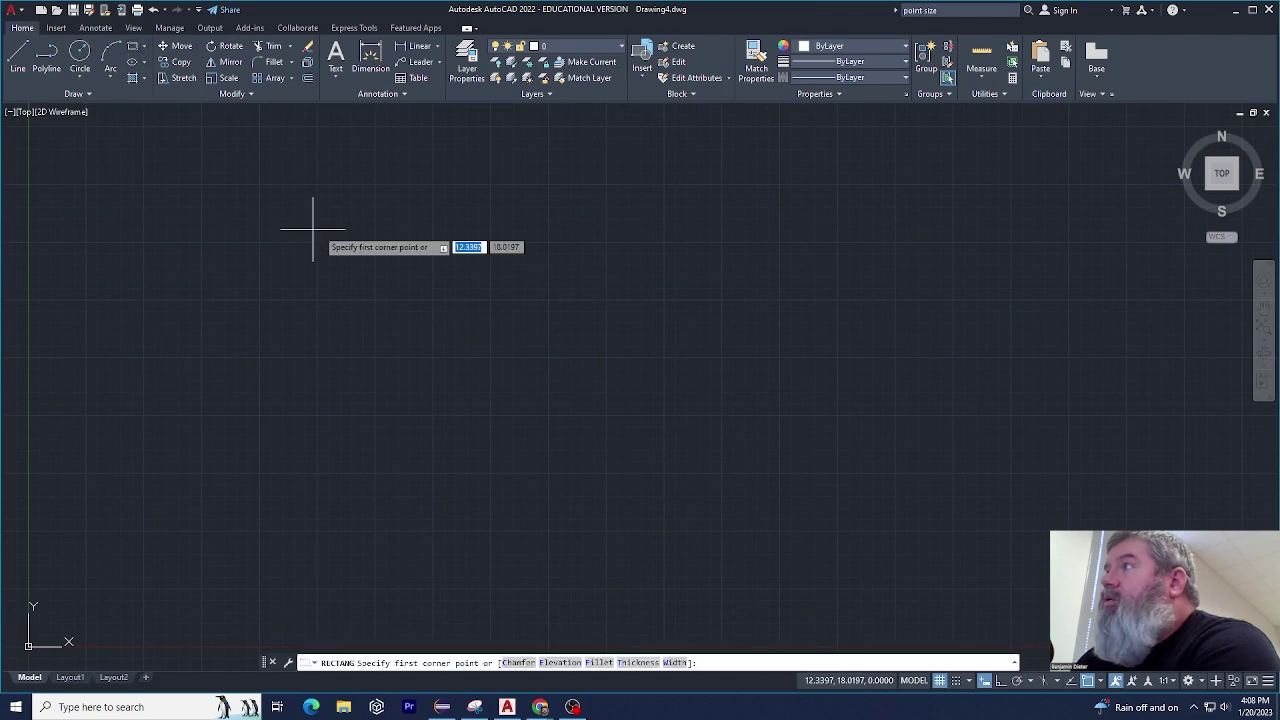
{"action": "left_click", "coordinate": [318, 179]}
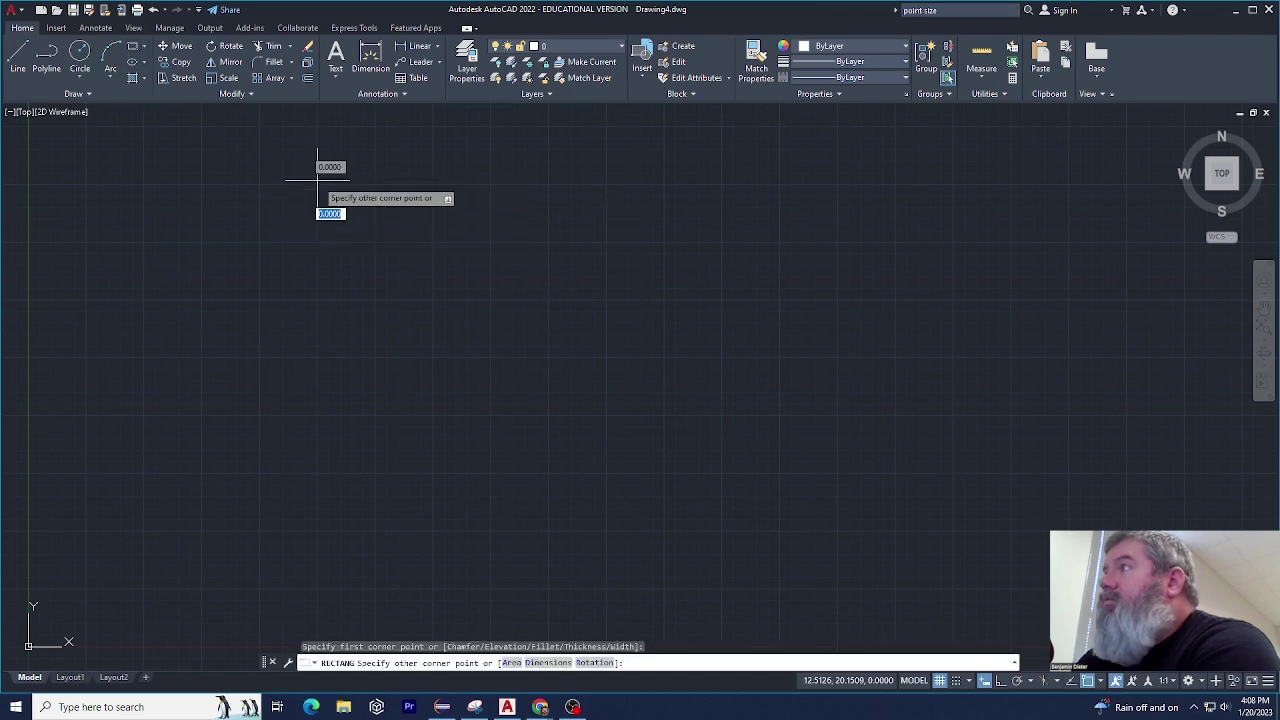
{"action": "left_click", "coordinate": [691, 556]}
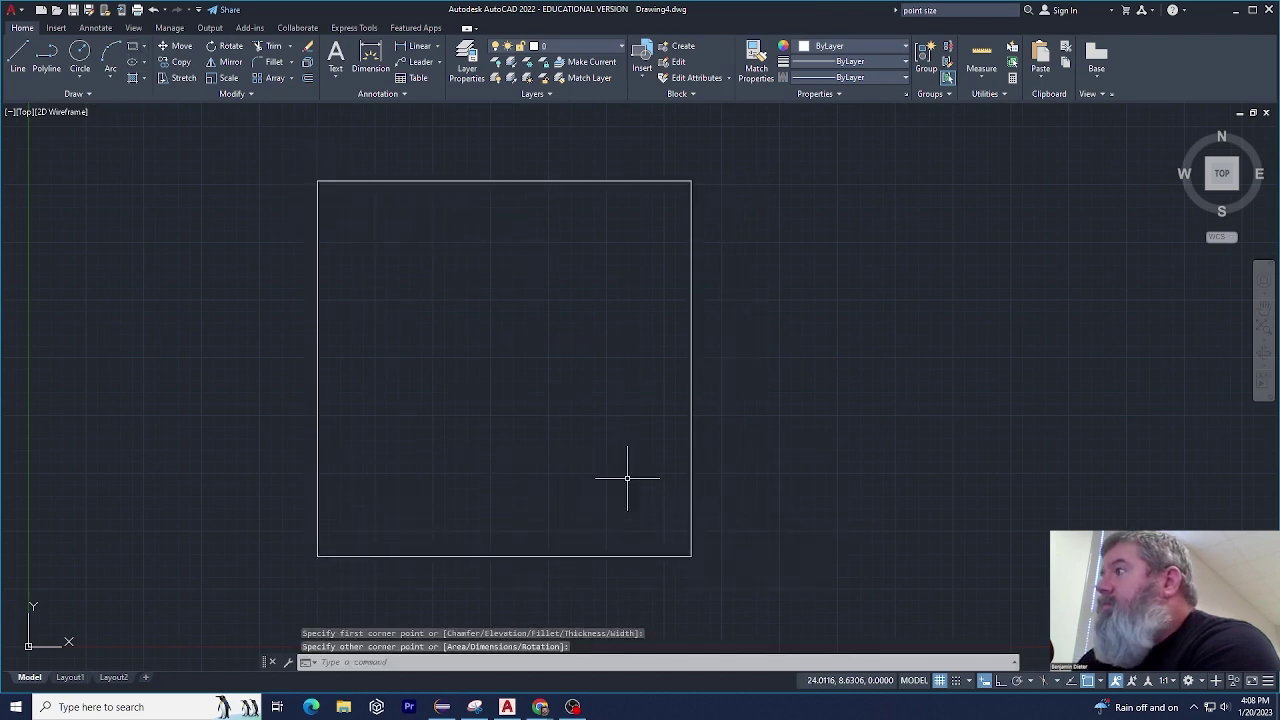
{"action": "left_click", "coordinate": [80, 56]}
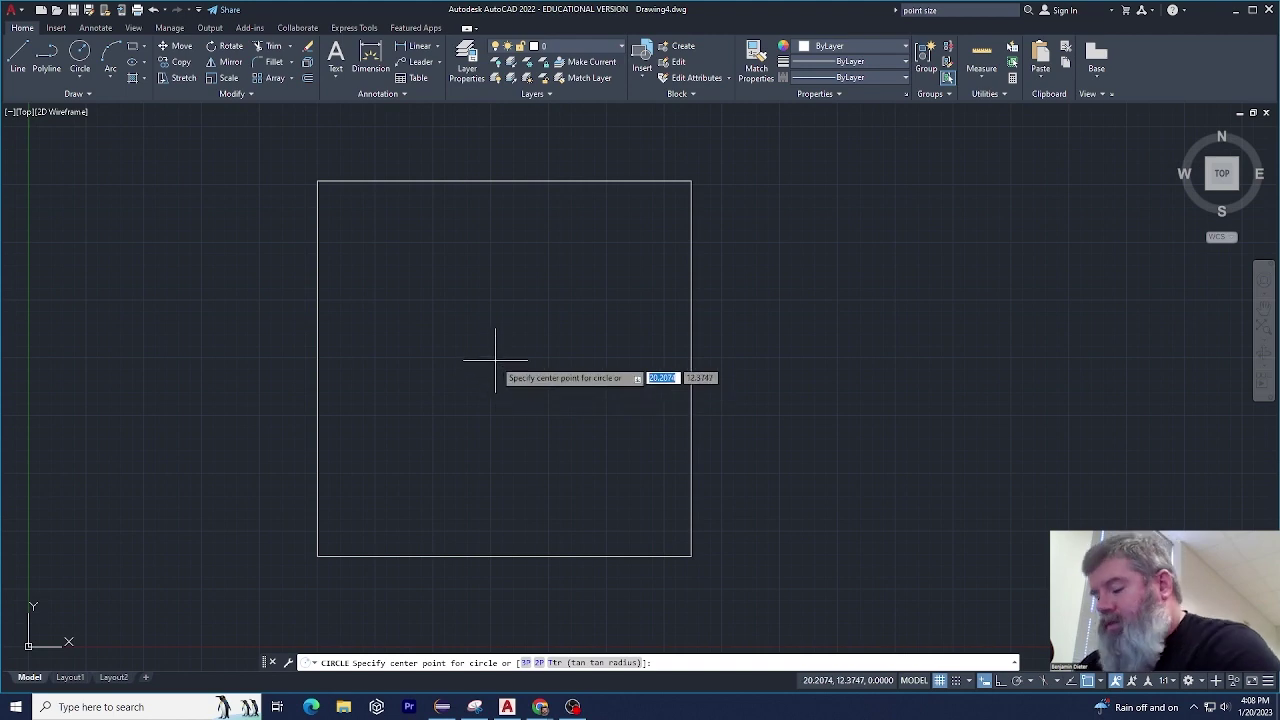
Undo the rectangle and draw a circle of radius 10.
{"action": "key", "text": "Escape"}
{"action": "key", "text": "ctrl+z"}
{"action": "key", "text": "ctrl+z"}
{"action": "left_click", "coordinate": [80, 55]}
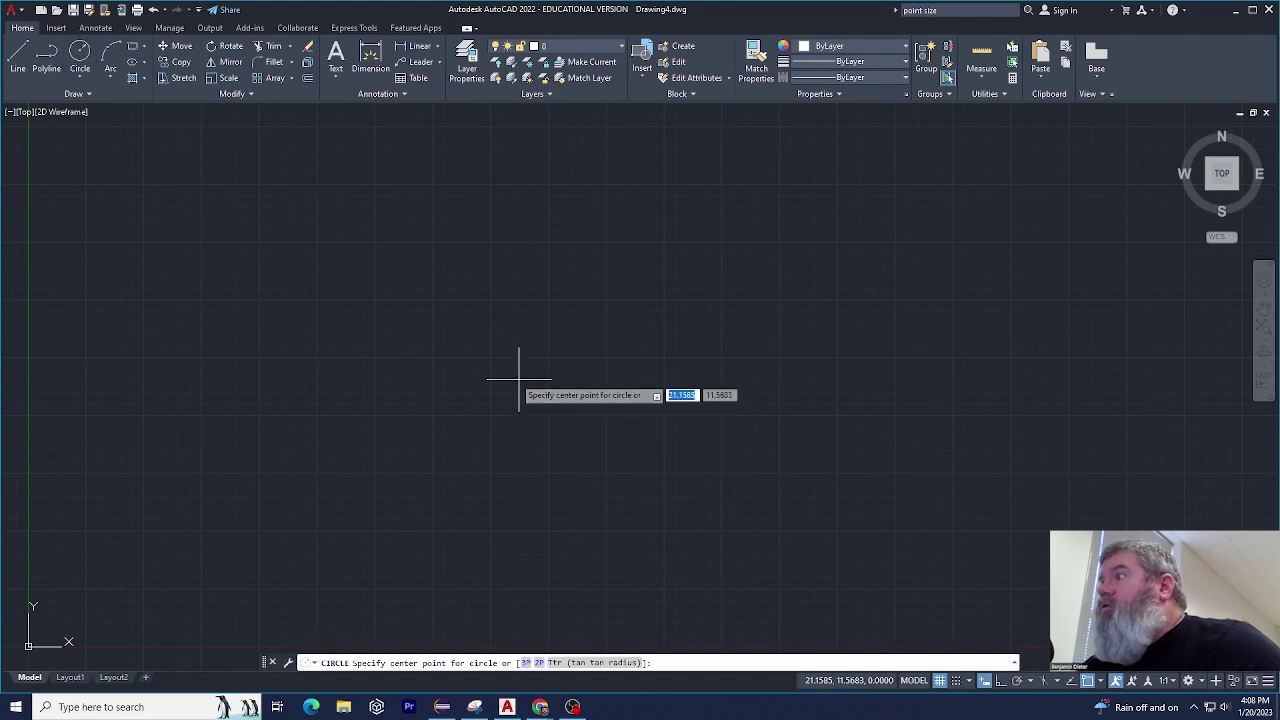
{"action": "left_click", "coordinate": [492, 357]}
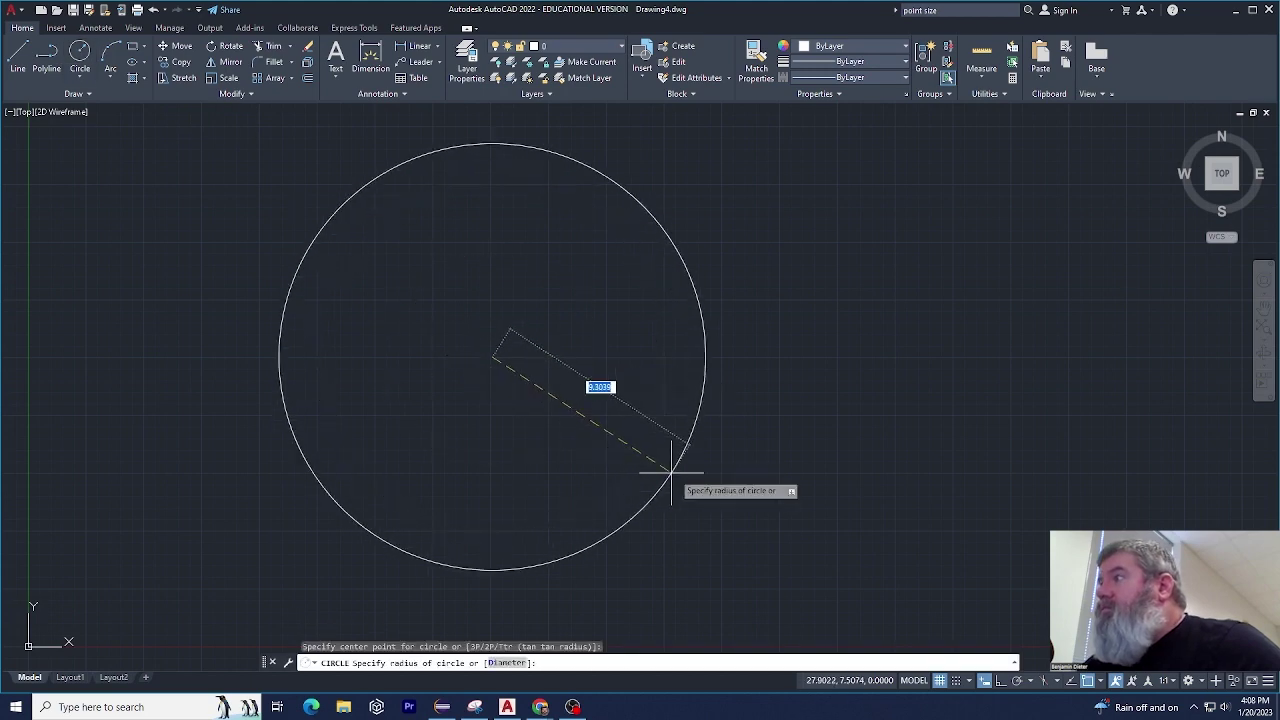
{"action": "type", "text": "10"}
{"action": "key", "text": "Return"}
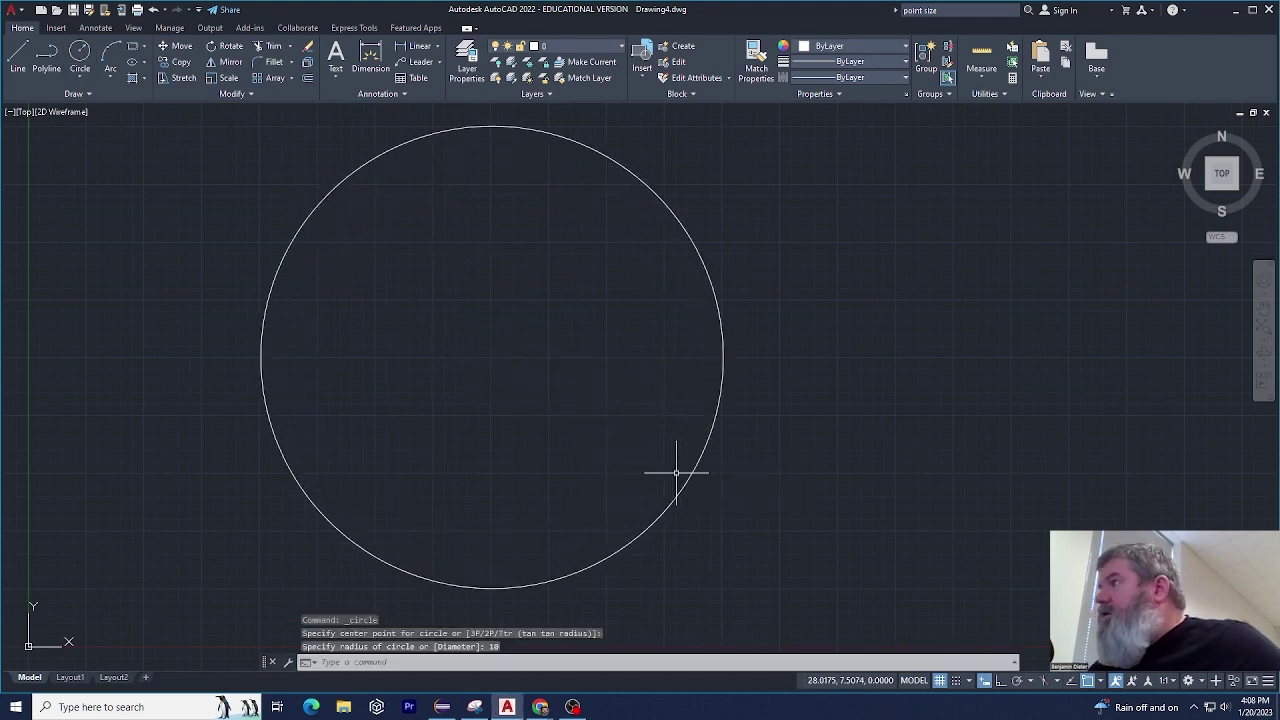
Turn on Center snap and draw a concentric radius-8 circle.
{"action": "key", "text": "space"}
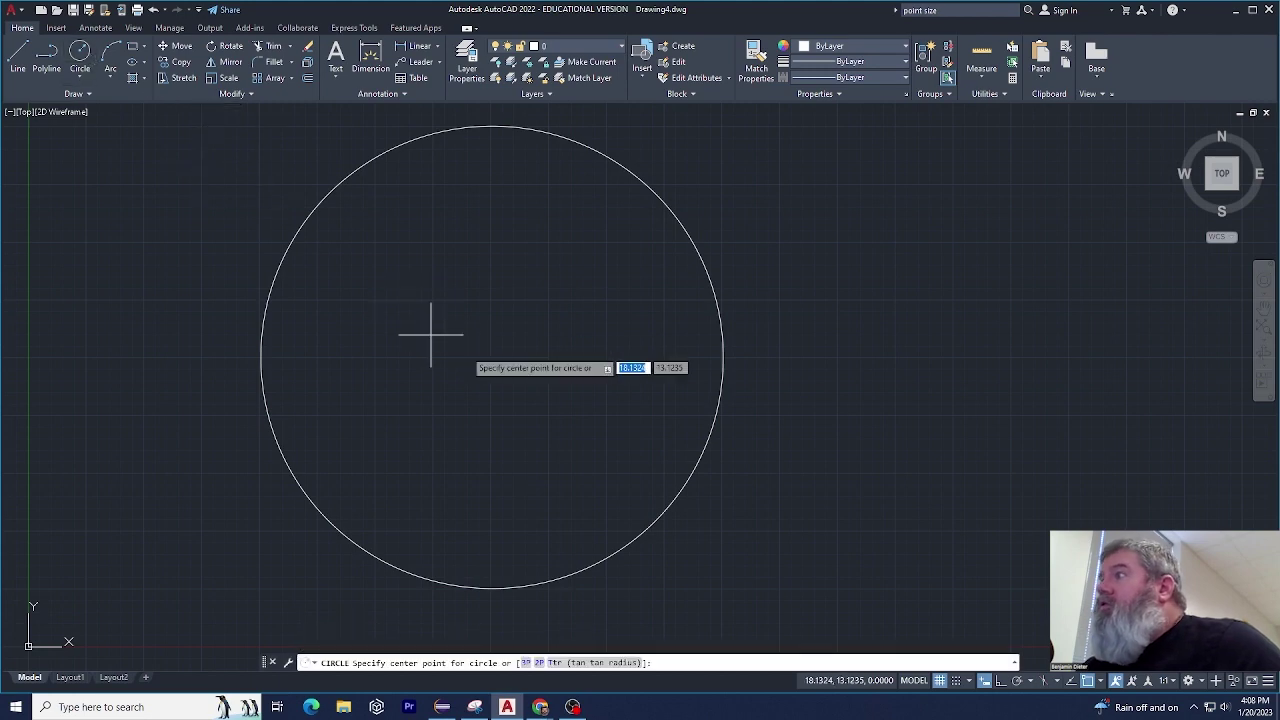
{"action": "left_click", "coordinate": [1100, 681]}
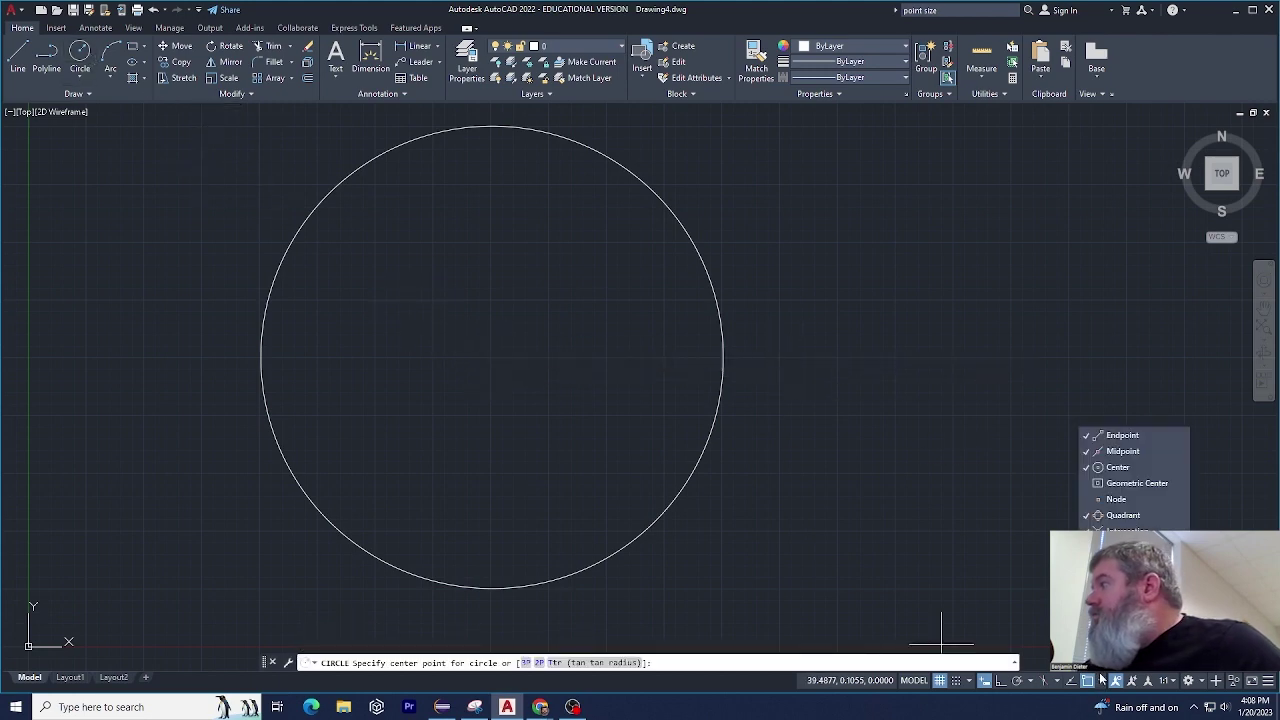
{"action": "left_click", "coordinate": [1112, 467]}
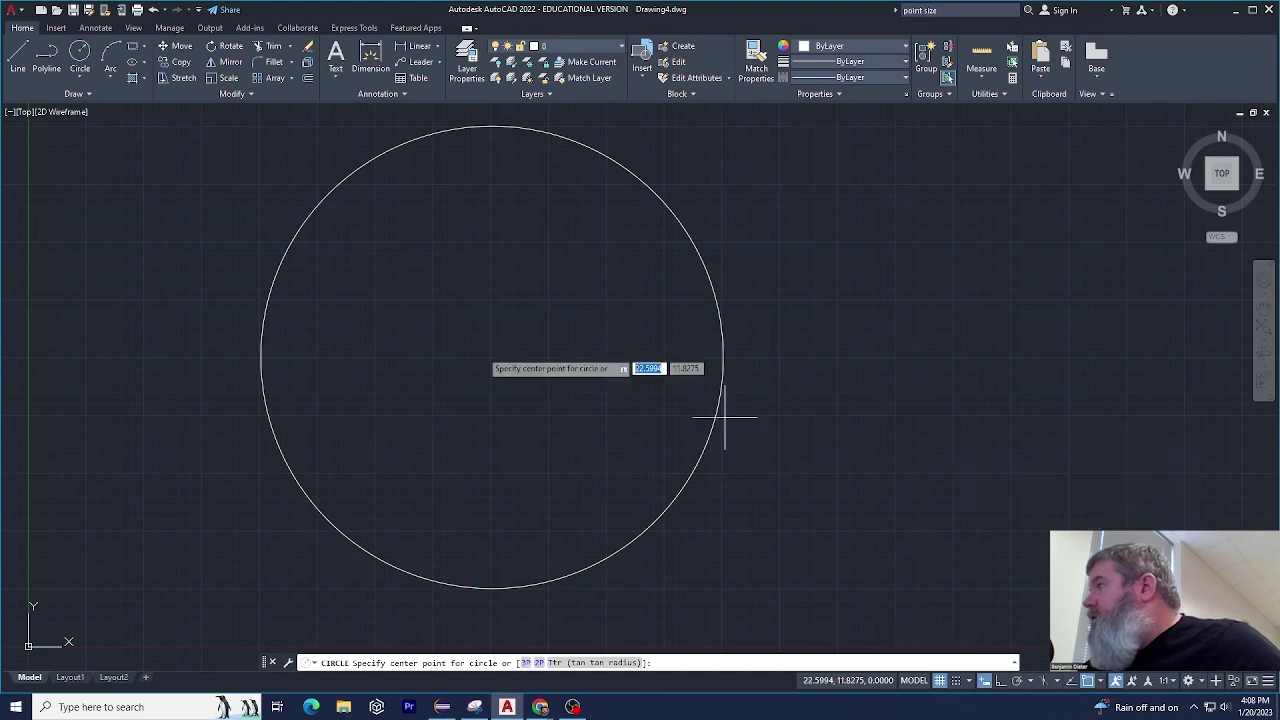
{"action": "left_click", "coordinate": [495, 357]}
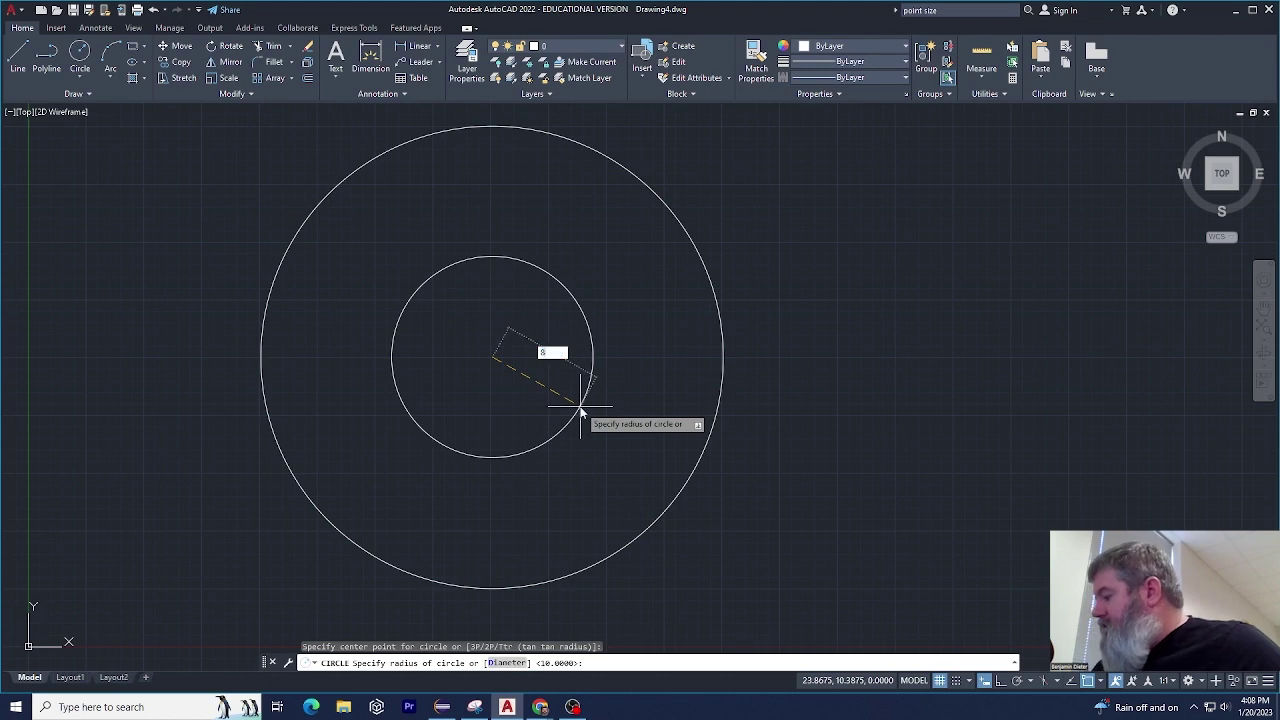
{"action": "key", "text": "Return"}
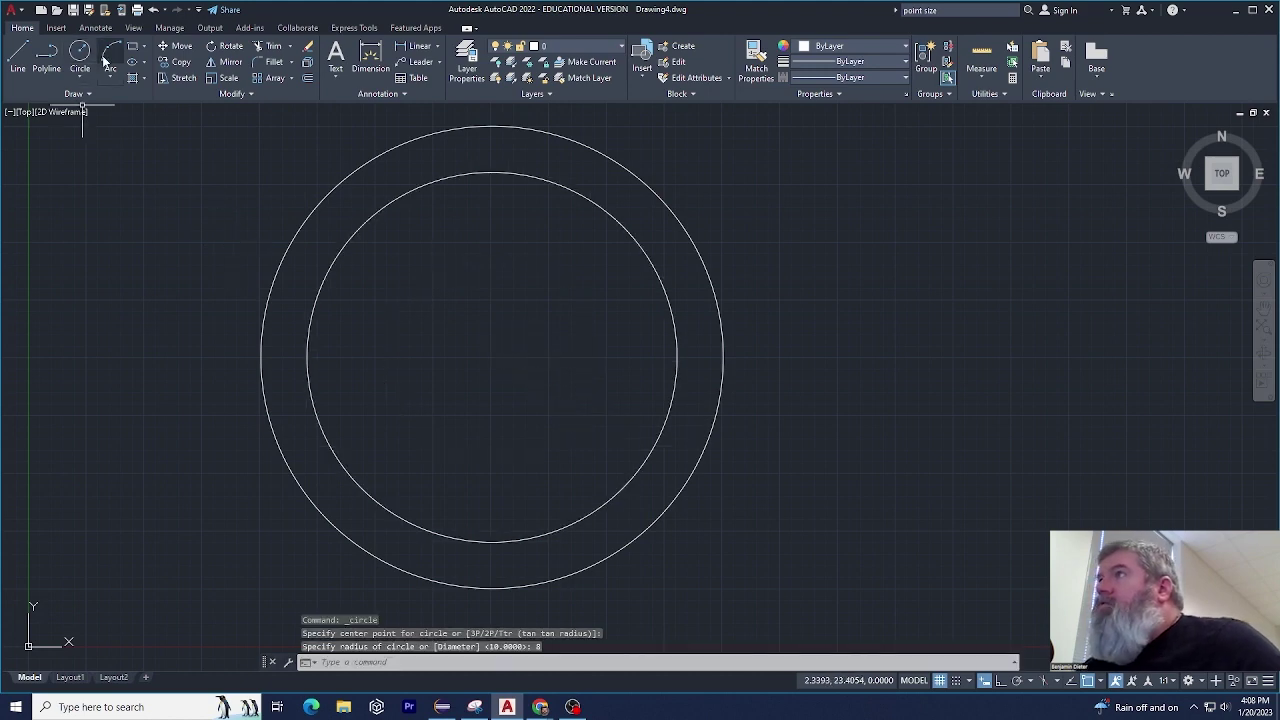
Draw a rectangle inside the inner circle.
{"action": "left_click", "coordinate": [132, 47]}
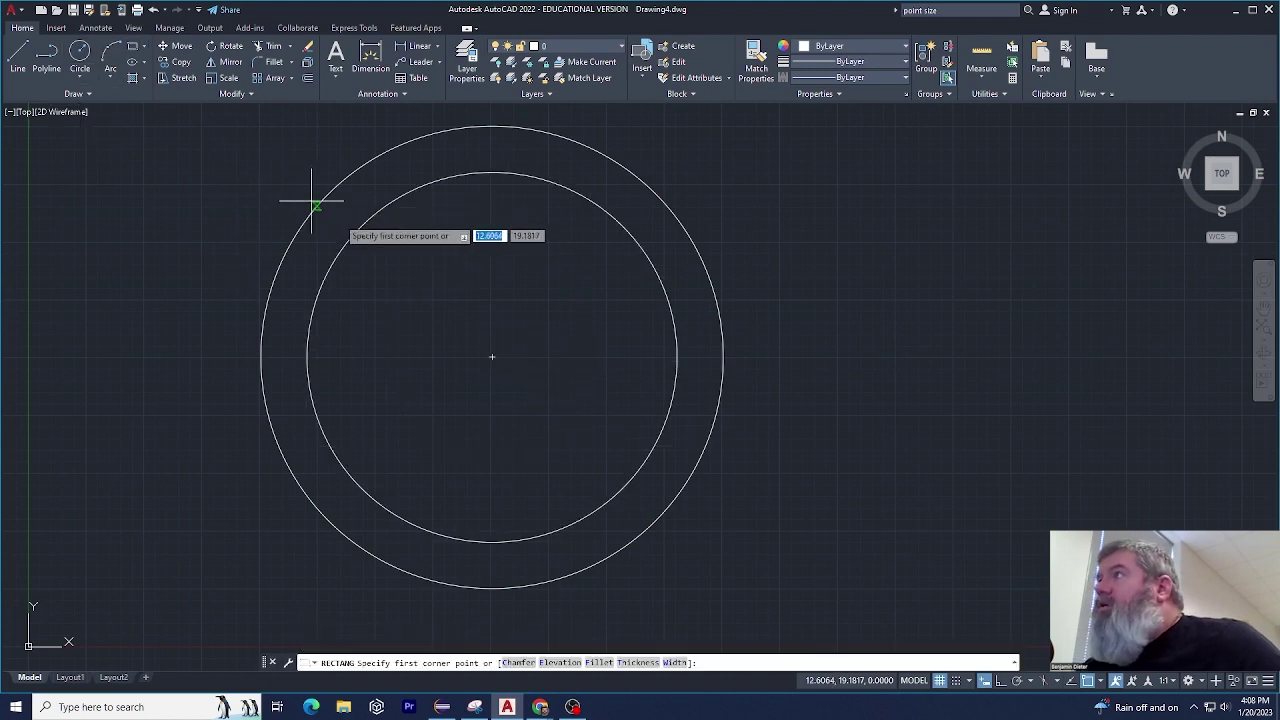
{"action": "left_click", "coordinate": [380, 236]}
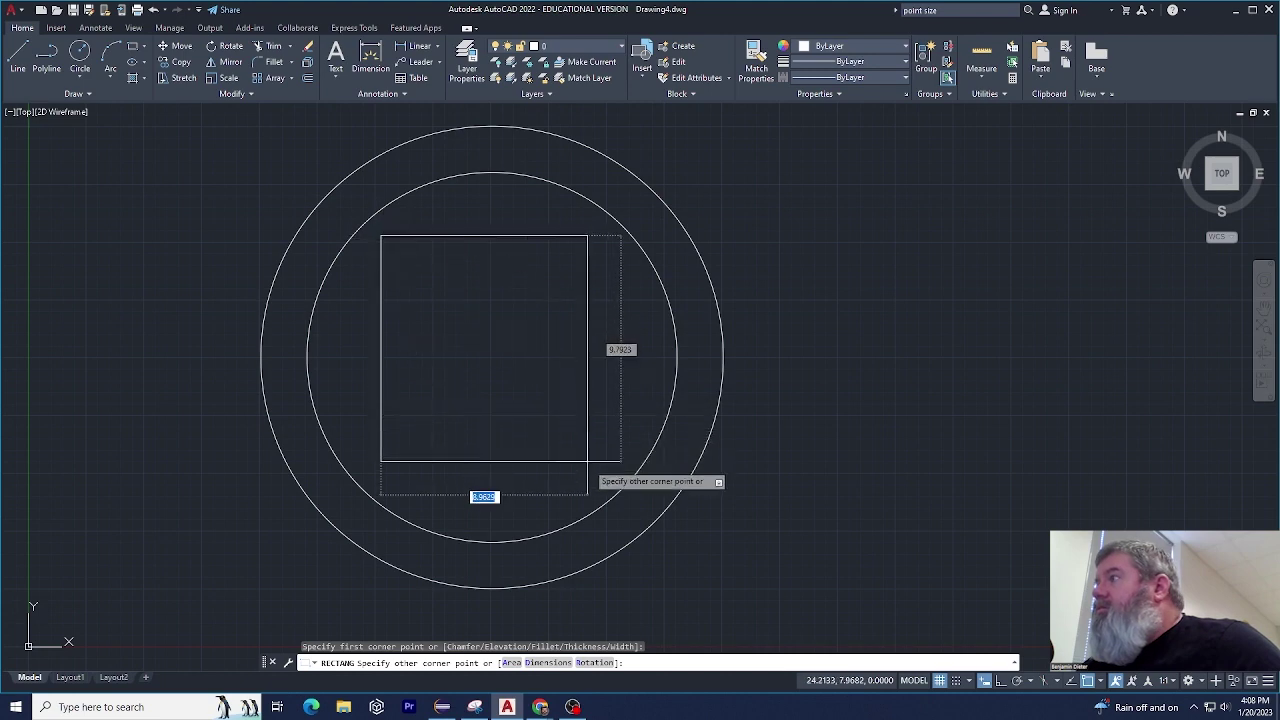
{"action": "left_click", "coordinate": [596, 472]}
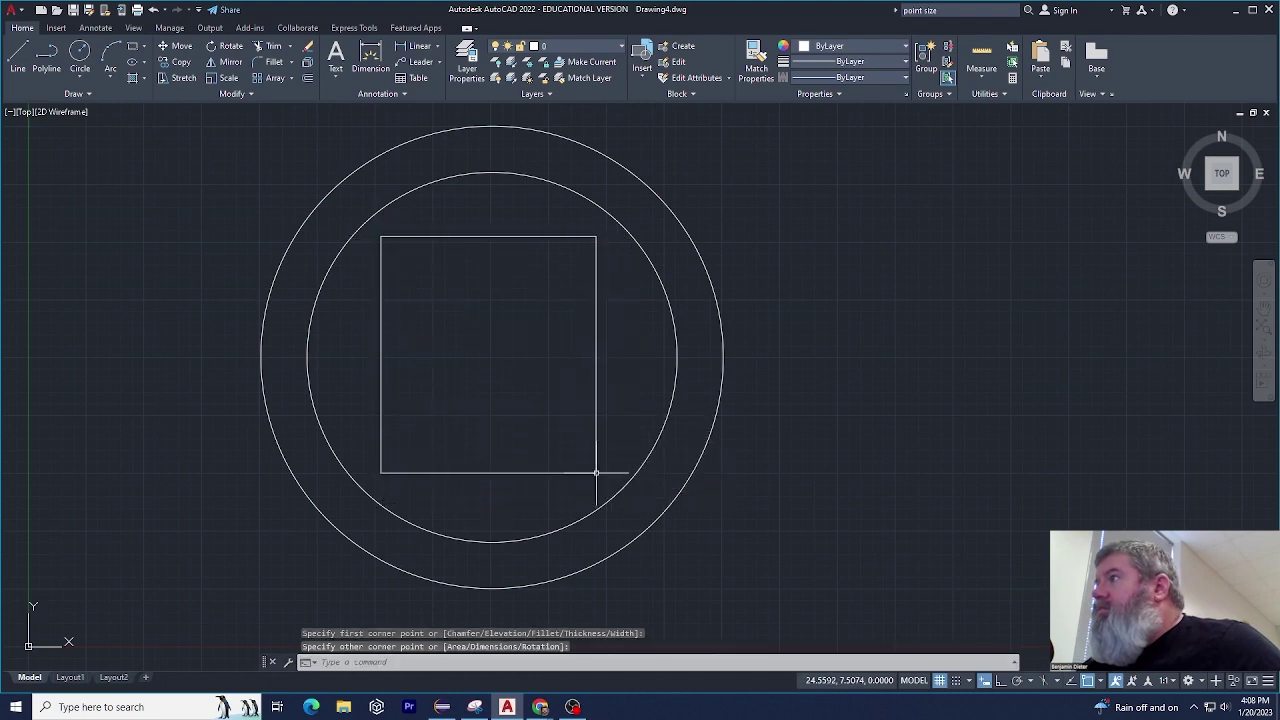
{"action": "key", "text": "Escape"}
{"action": "key", "text": "Escape"}
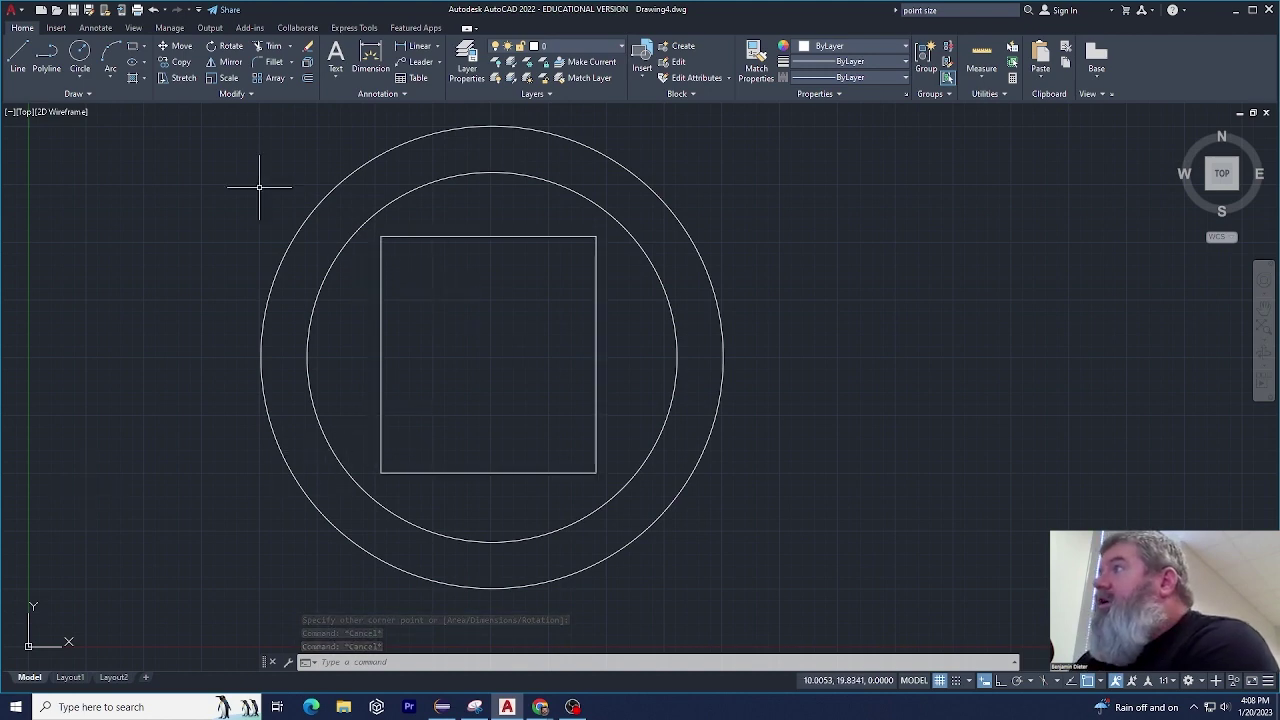
Add a radius .3 circle at the outer ring's top and a radius .2 circle at the inner's.
{"action": "left_click", "coordinate": [79, 52]}
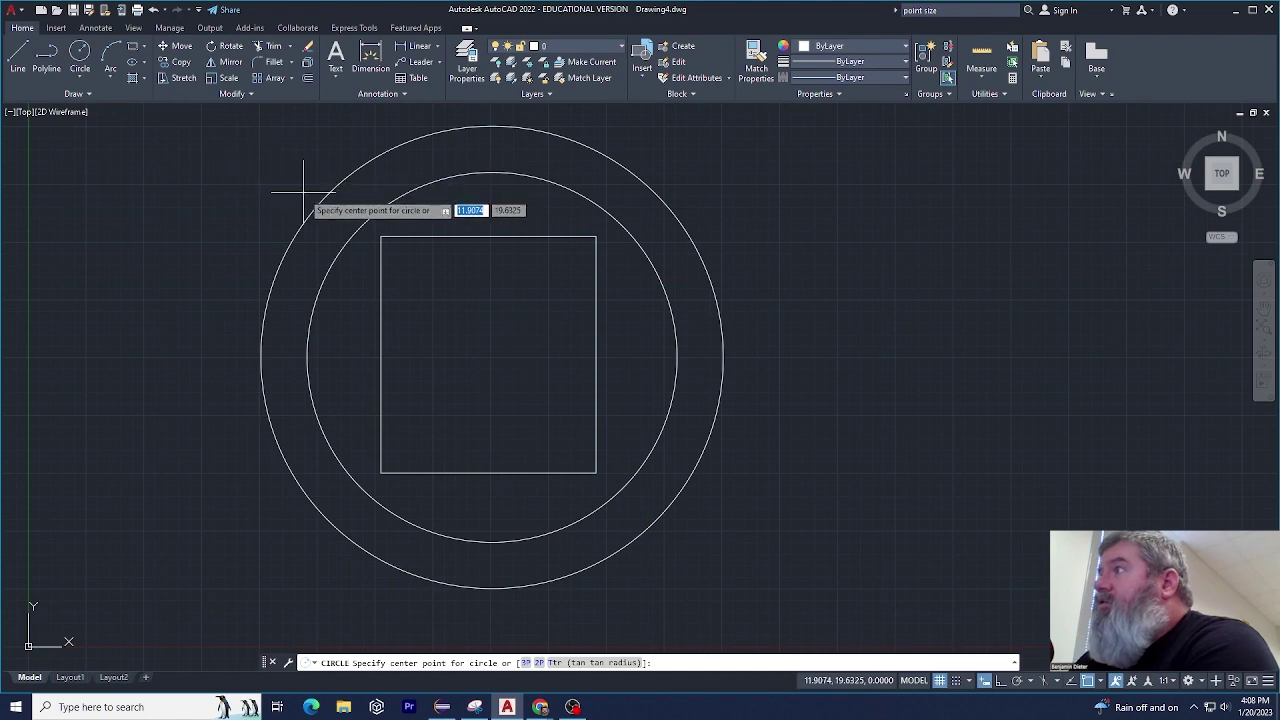
{"action": "scroll", "coordinate": [330, 210], "scroll_direction": "up", "scroll_amount": 2}
{"action": "scroll", "coordinate": [350, 245], "scroll_direction": "down", "scroll_amount": 4}
{"action": "scroll", "coordinate": [490, 197], "scroll_direction": "up", "scroll_amount": 4}
{"action": "left_click", "coordinate": [408, 192]}
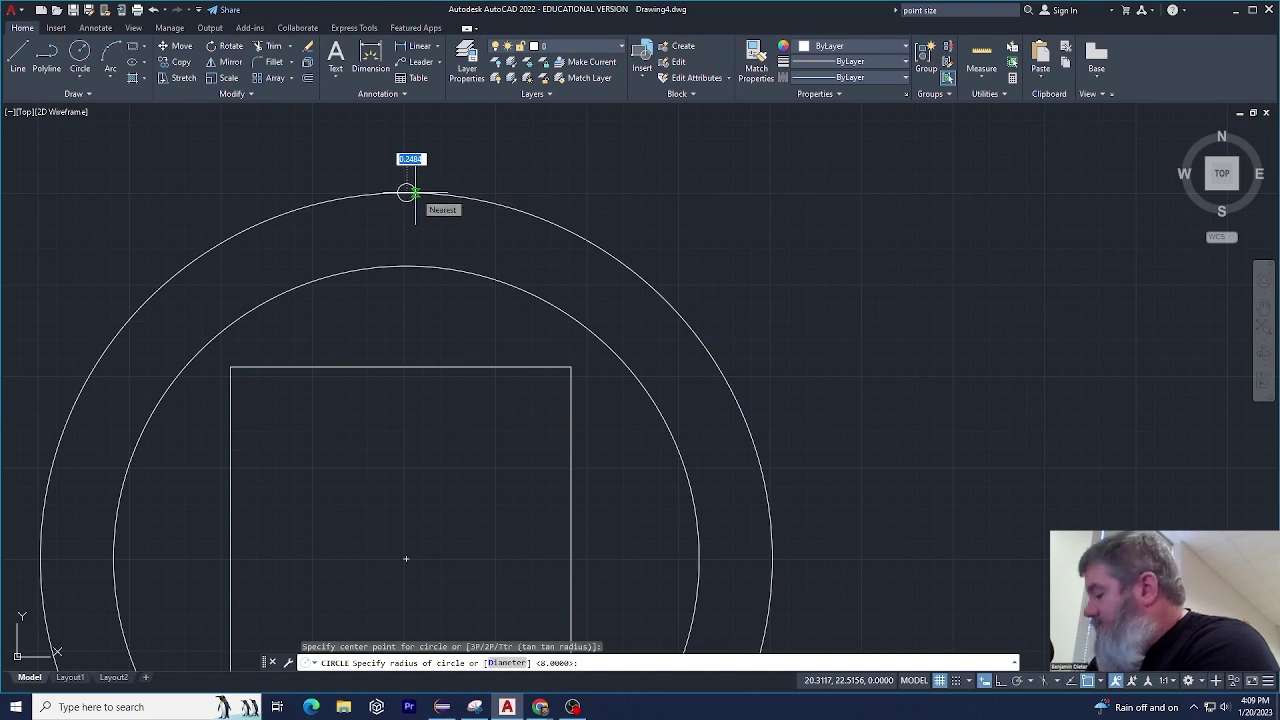
{"action": "type", "text": ".3"}
{"action": "key", "text": "Return"}
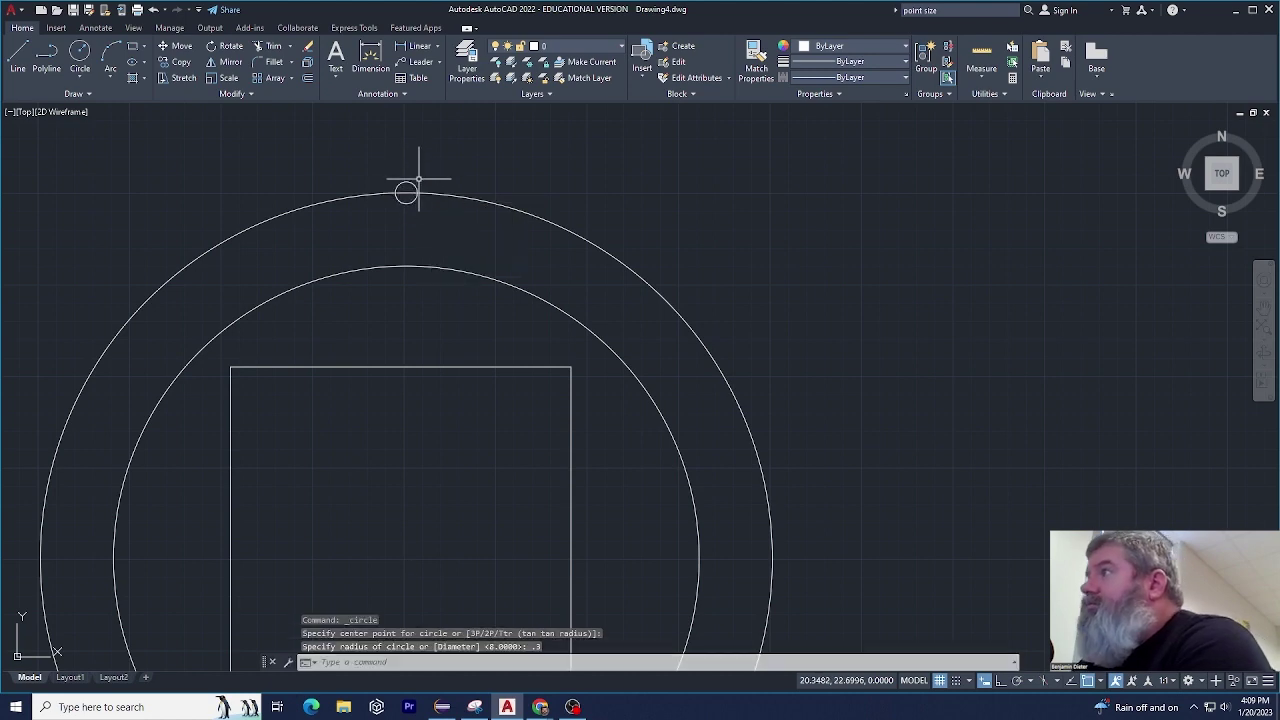
{"action": "left_click", "coordinate": [80, 58]}
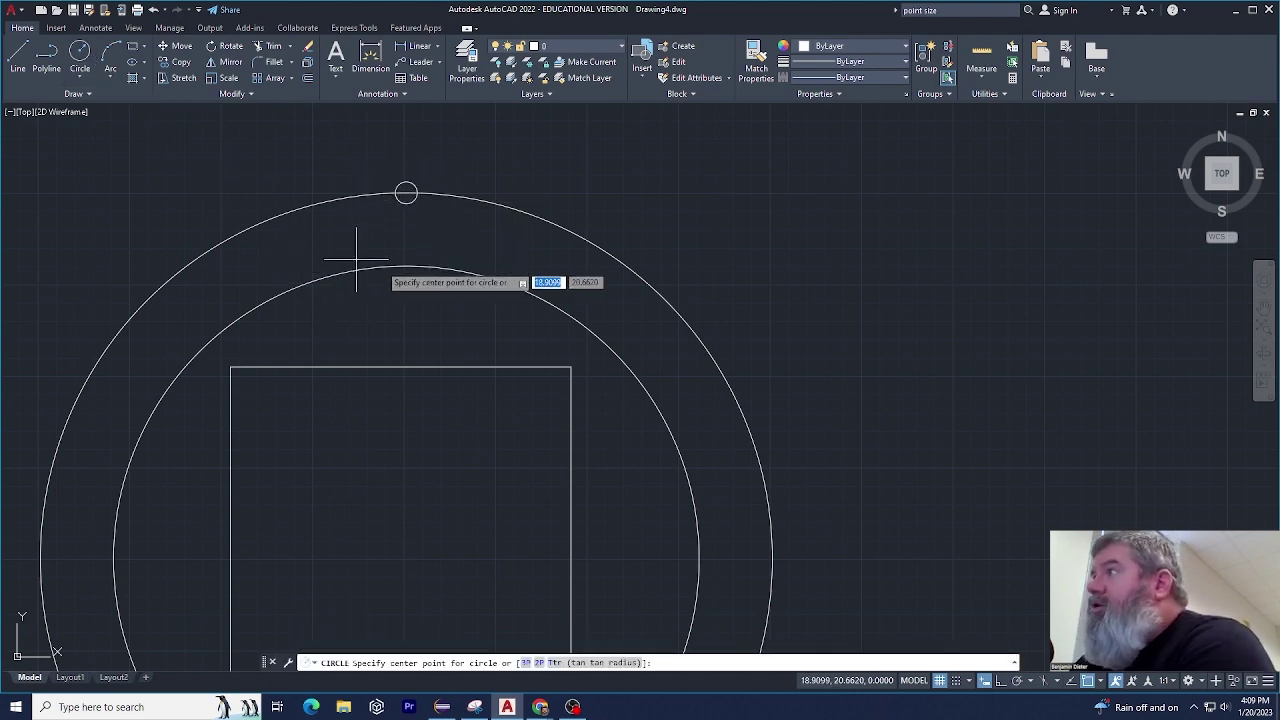
{"action": "left_click", "coordinate": [406, 266]}
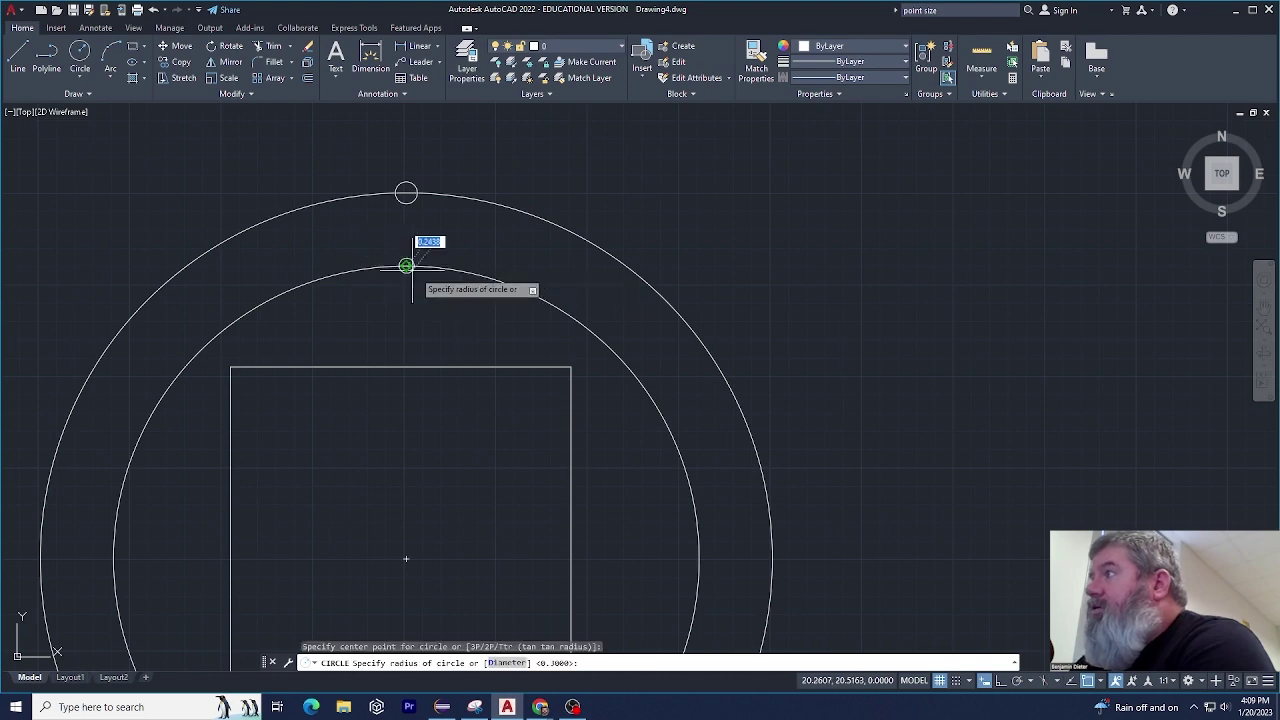
{"action": "type", "text": ".2"}
{"action": "key", "text": "Return"}
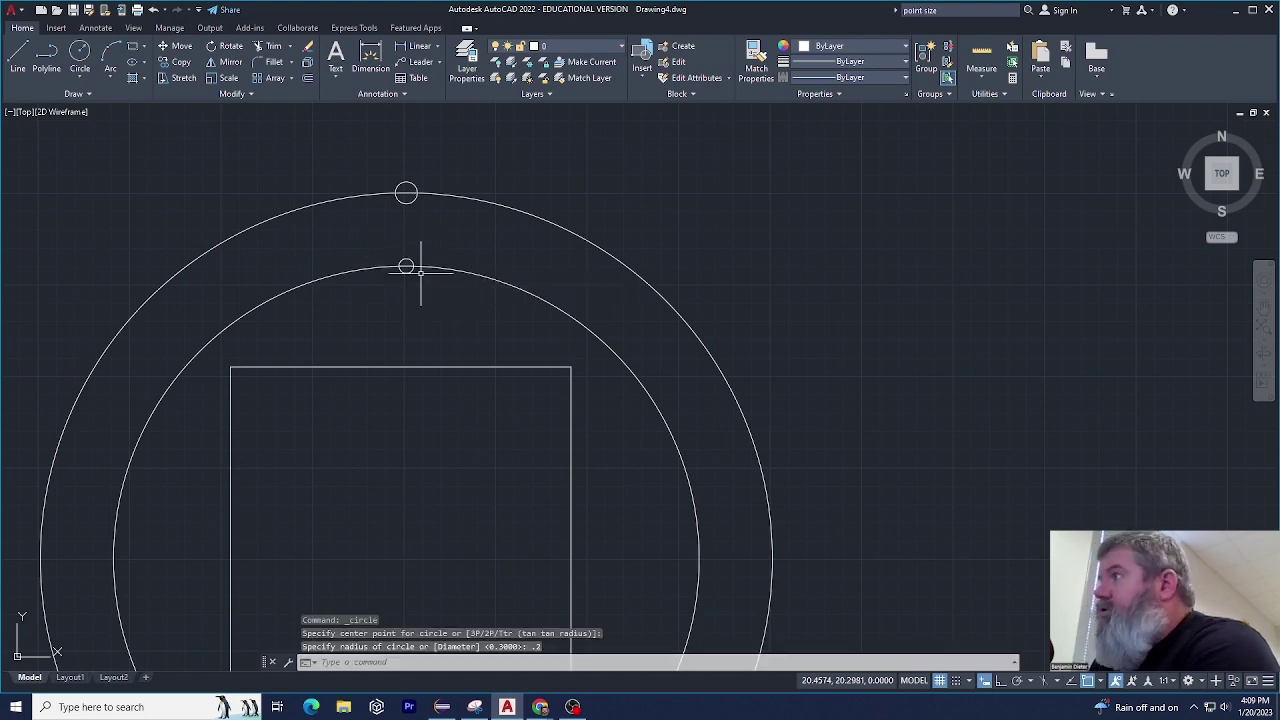
{"action": "scroll", "coordinate": [411, 324], "scroll_direction": "down", "scroll_amount": 2}
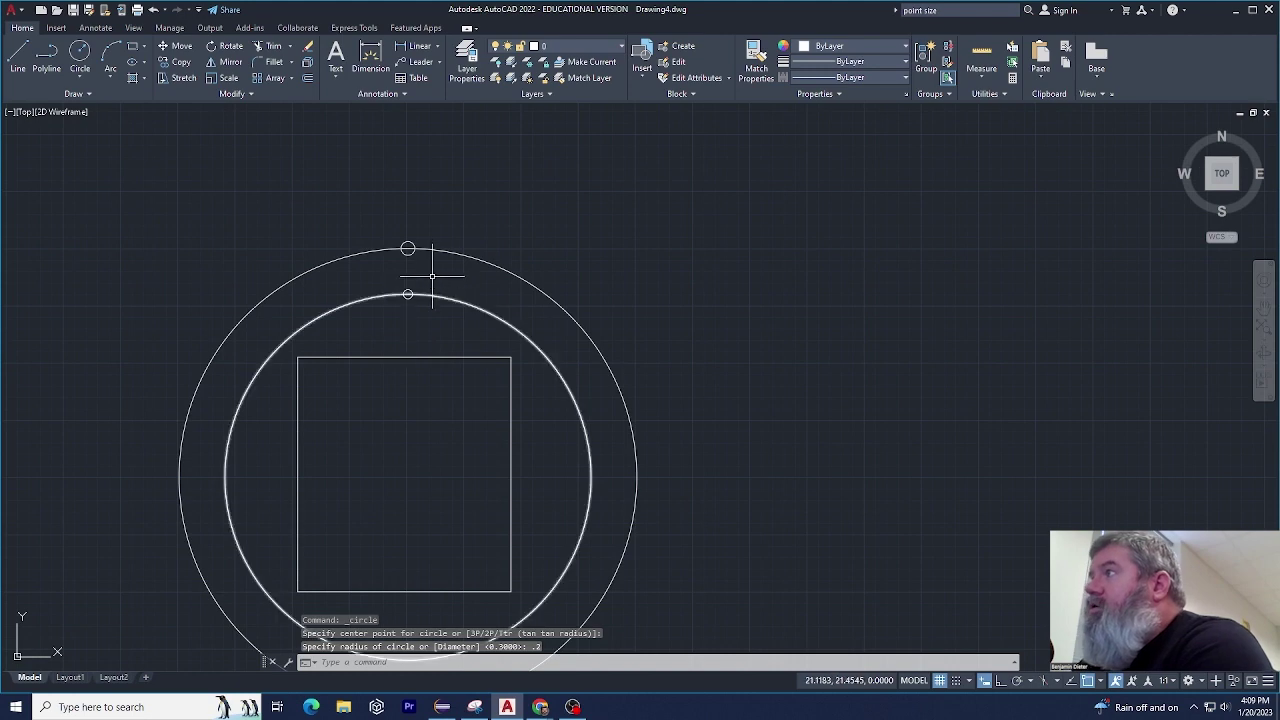
{"action": "scroll", "coordinate": [598, 352], "scroll_direction": "down", "scroll_amount": 2}
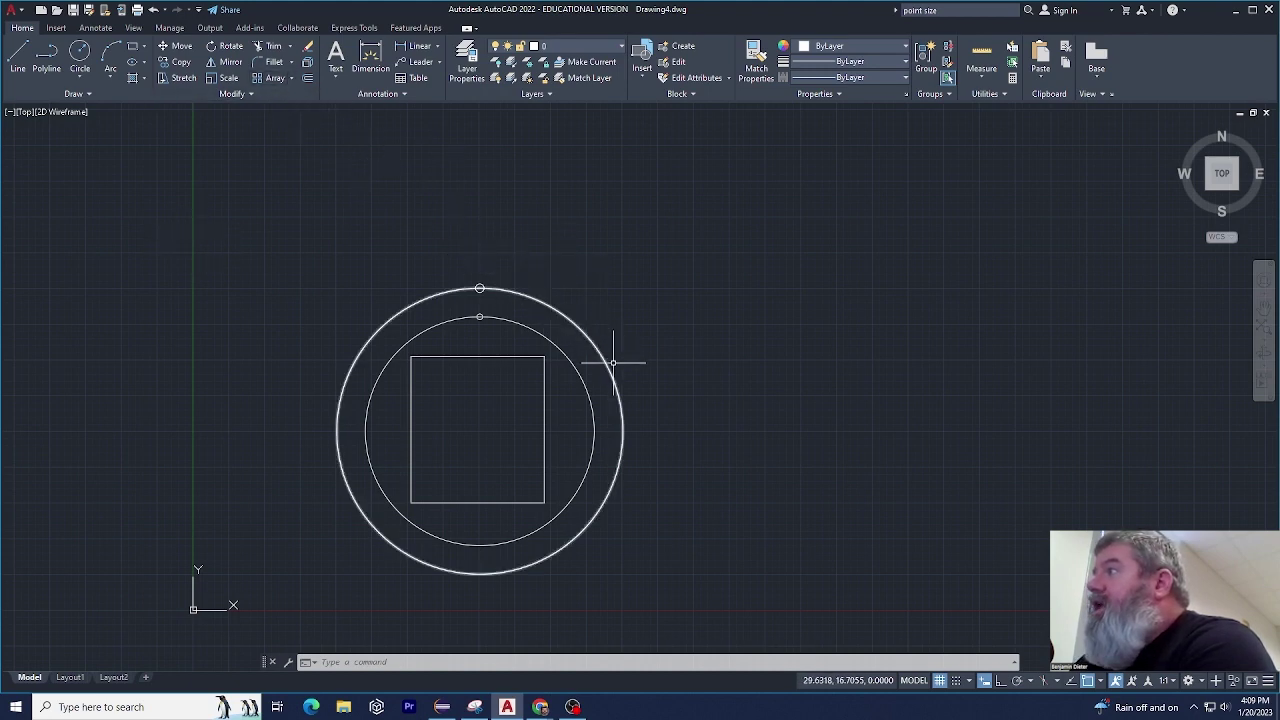
Polar-array the outer ring's small circle into 30 copies about the rings' common centre.
{"action": "left_click", "coordinate": [294, 79]}
{"action": "left_click", "coordinate": [294, 80]}
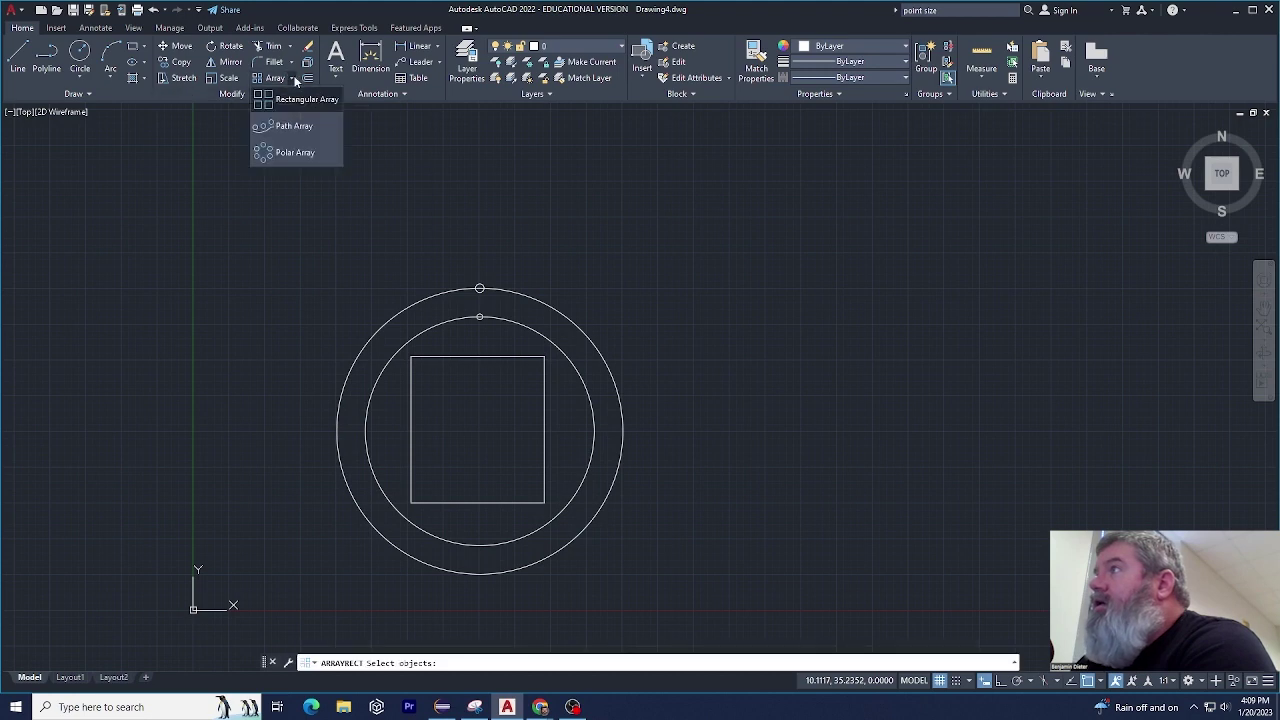
{"action": "left_click", "coordinate": [296, 154]}
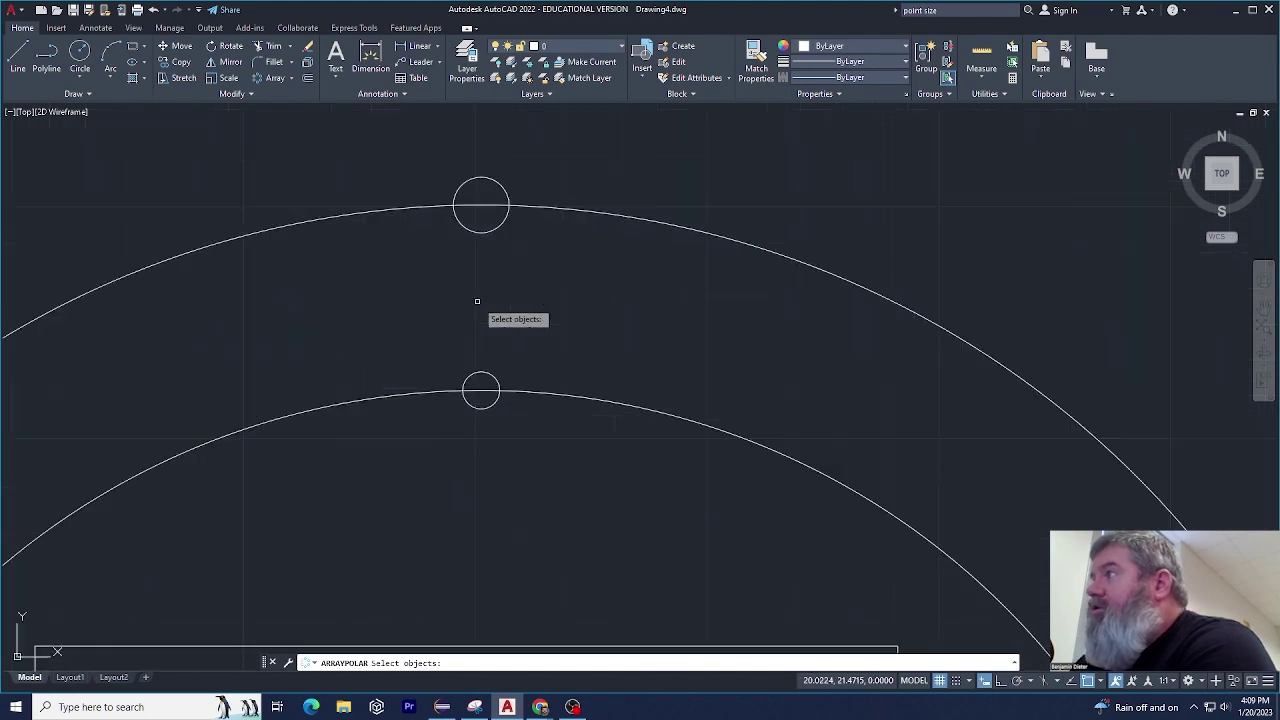
{"action": "scroll", "coordinate": [478, 297], "scroll_direction": "up", "scroll_amount": 5}
{"action": "left_click", "coordinate": [483, 232]}
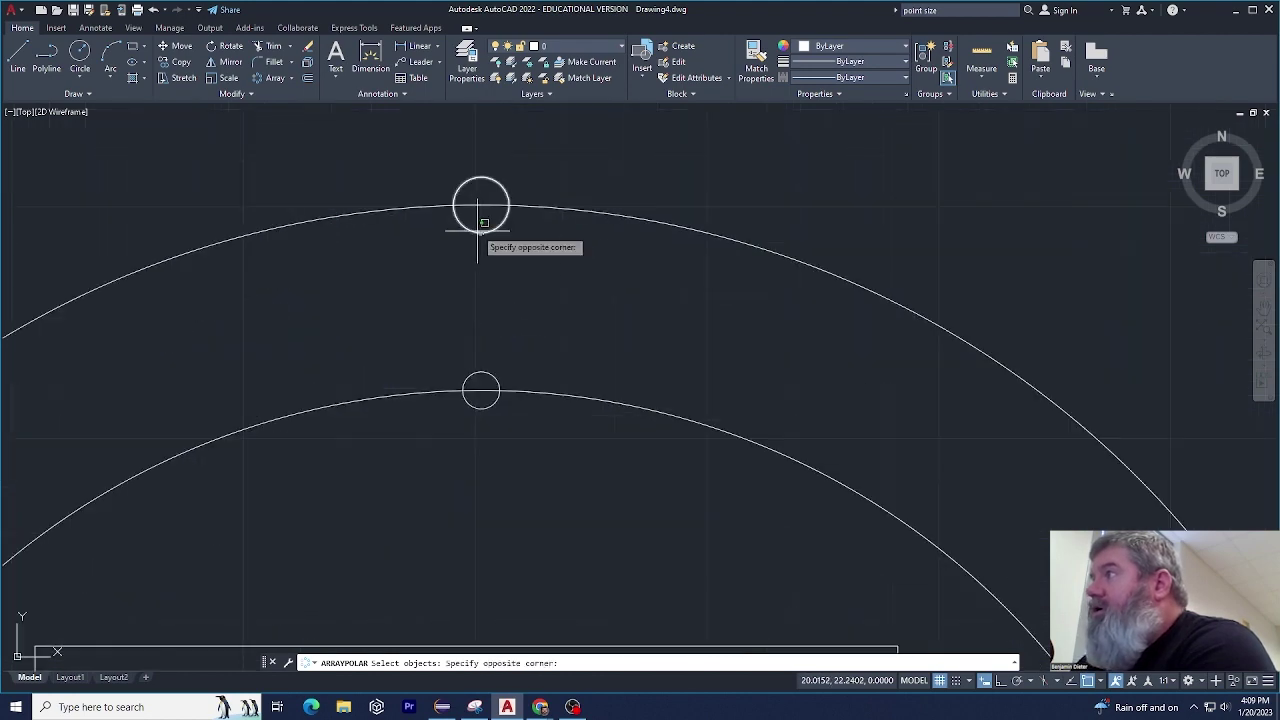
{"action": "left_click", "coordinate": [485, 221]}
{"action": "key", "text": "Return"}
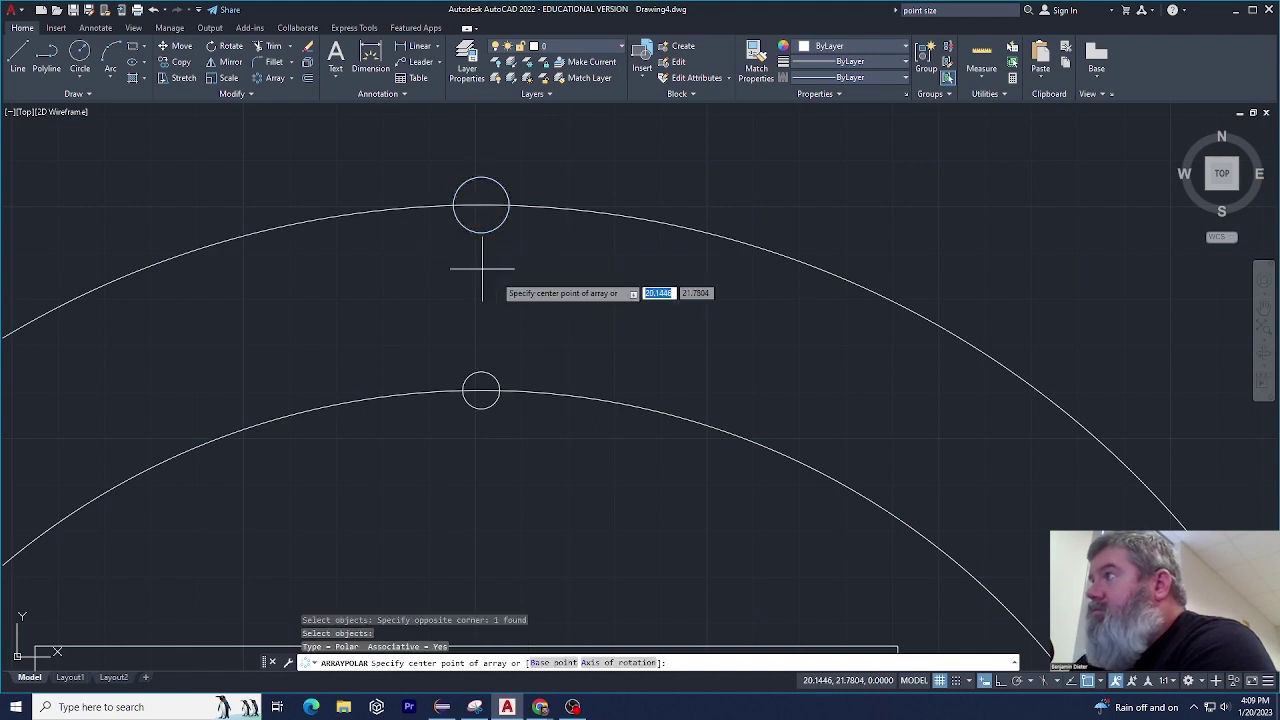
{"action": "scroll", "coordinate": [491, 277], "scroll_direction": "down", "scroll_amount": 5}
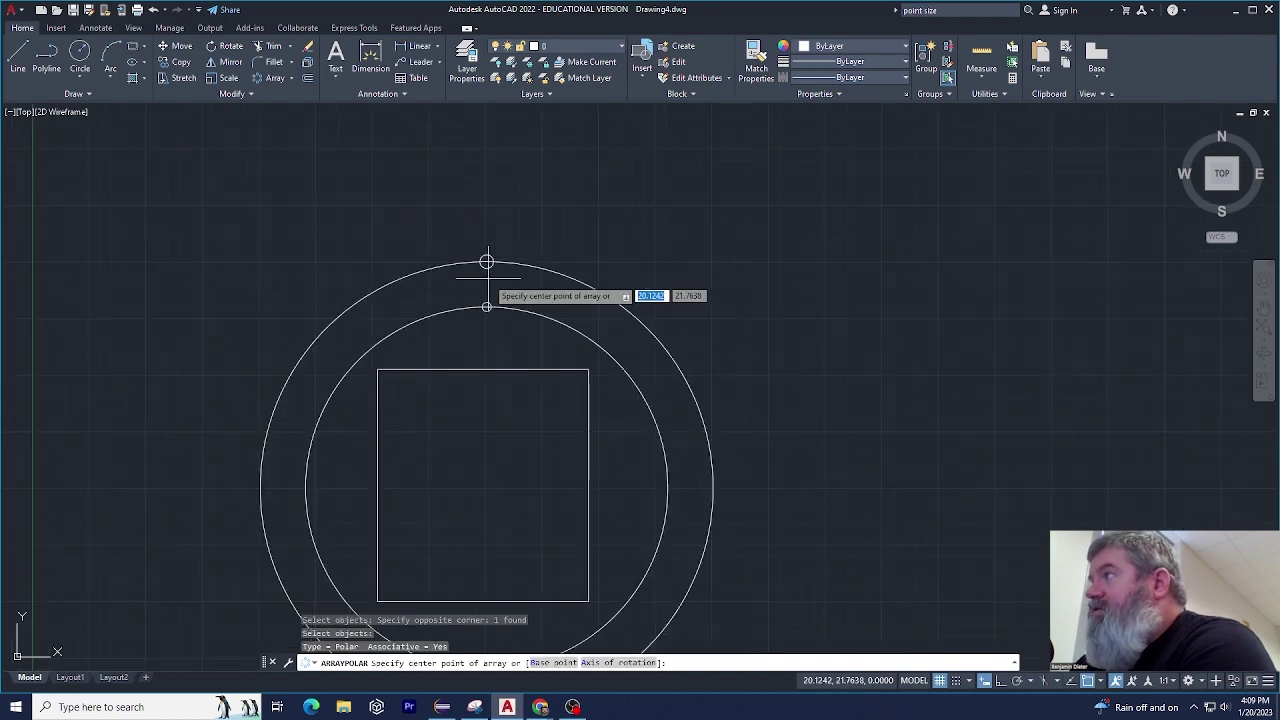
{"action": "left_click", "coordinate": [486, 488]}
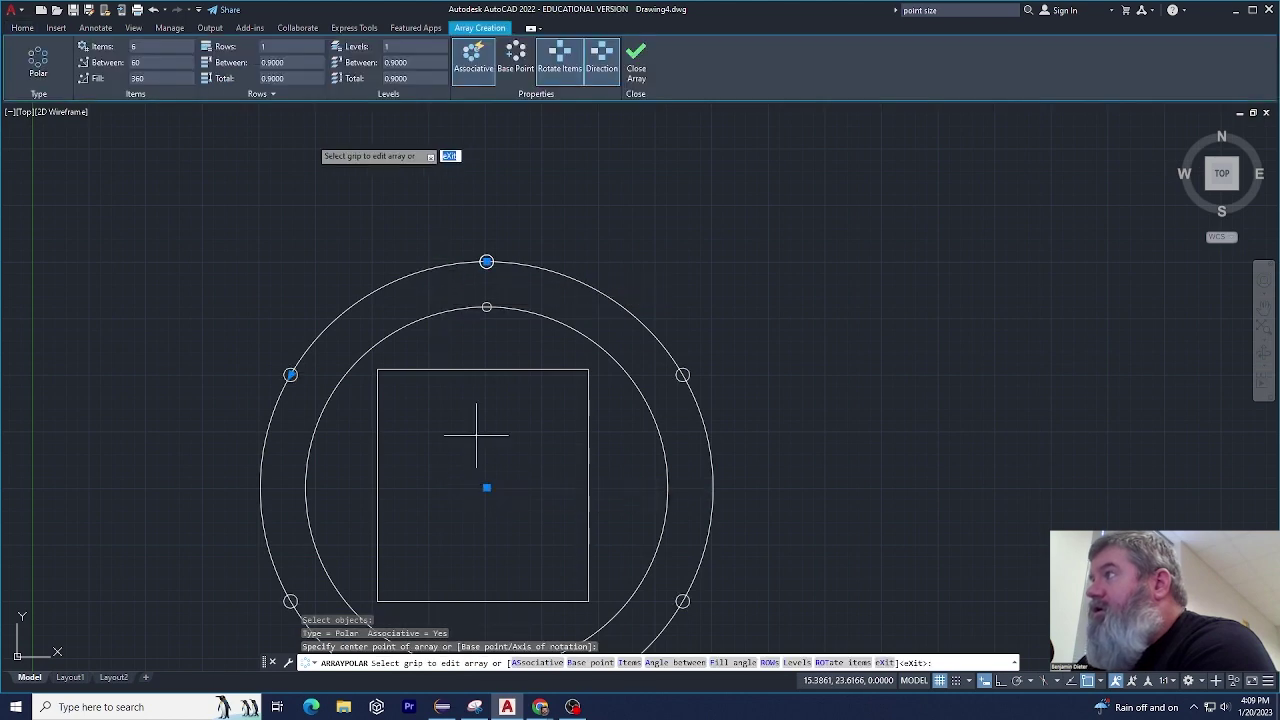
{"action": "scroll", "coordinate": [672, 430], "scroll_direction": "down", "scroll_amount": 2}
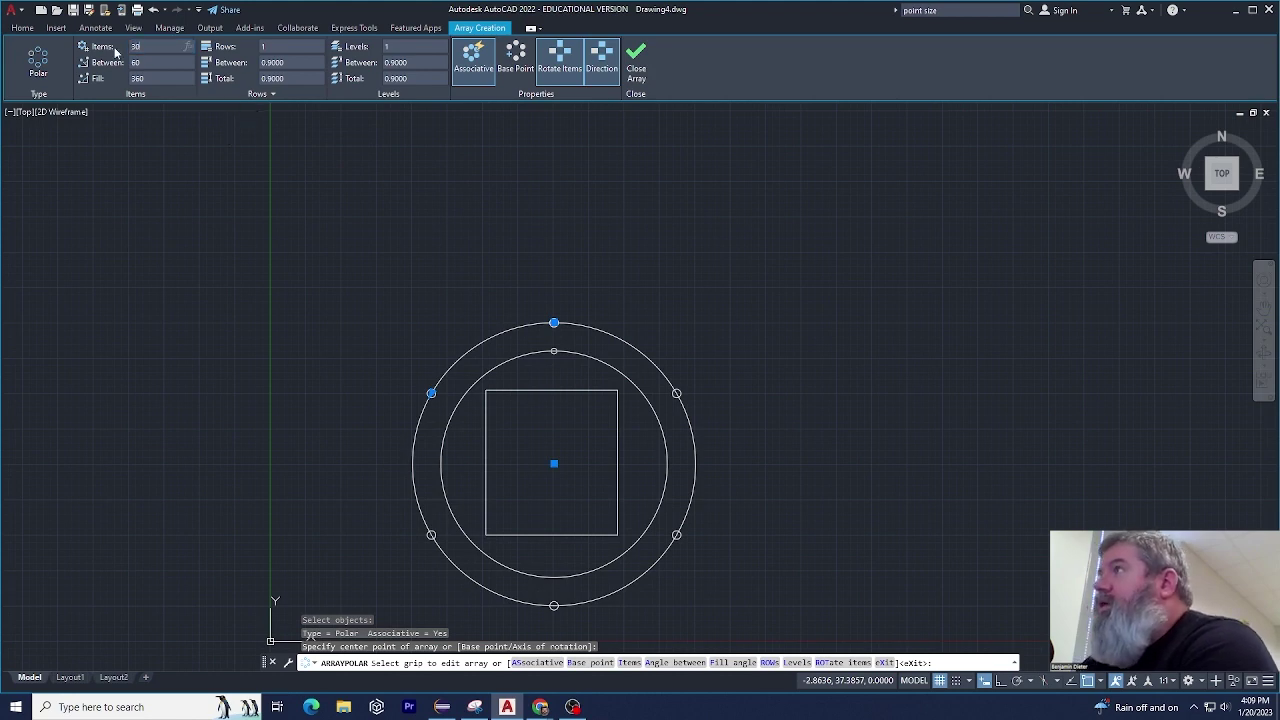
{"action": "type", "text": "30"}
{"action": "key", "text": "Return"}
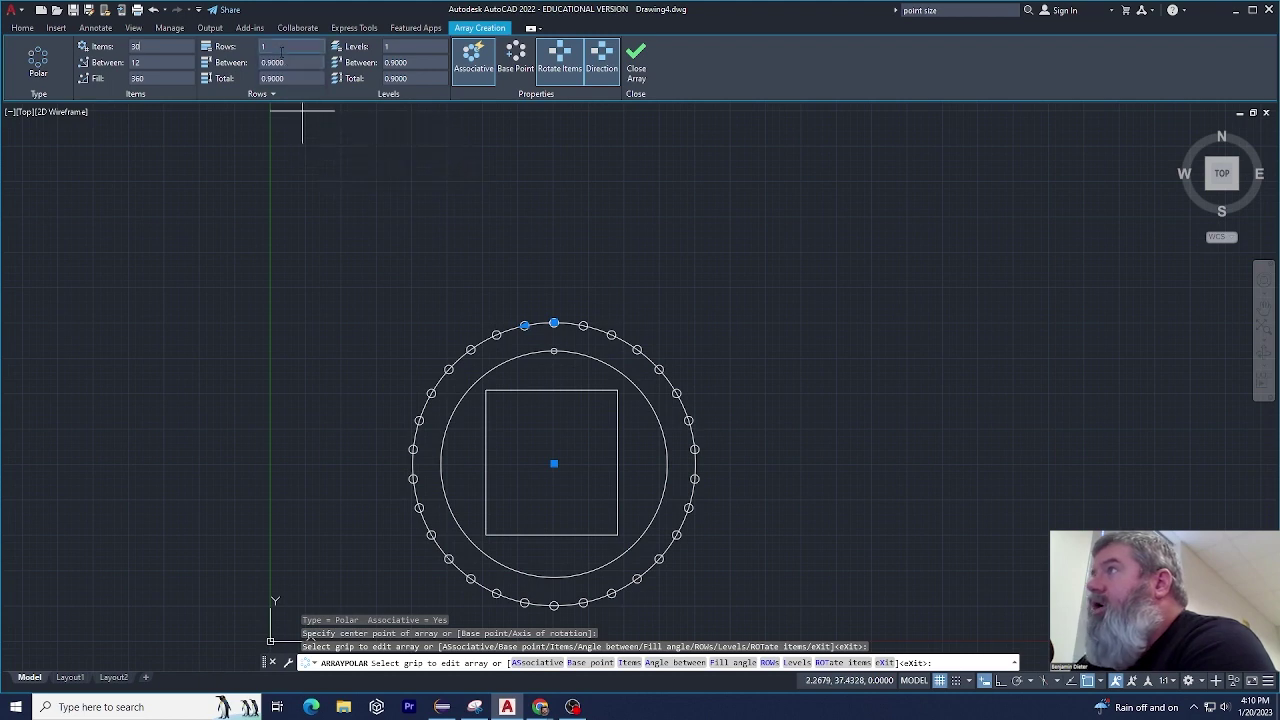
Polar-array the inner ring's small circle into 15 copies about the common centre.
{"action": "left_click", "coordinate": [635, 62]}
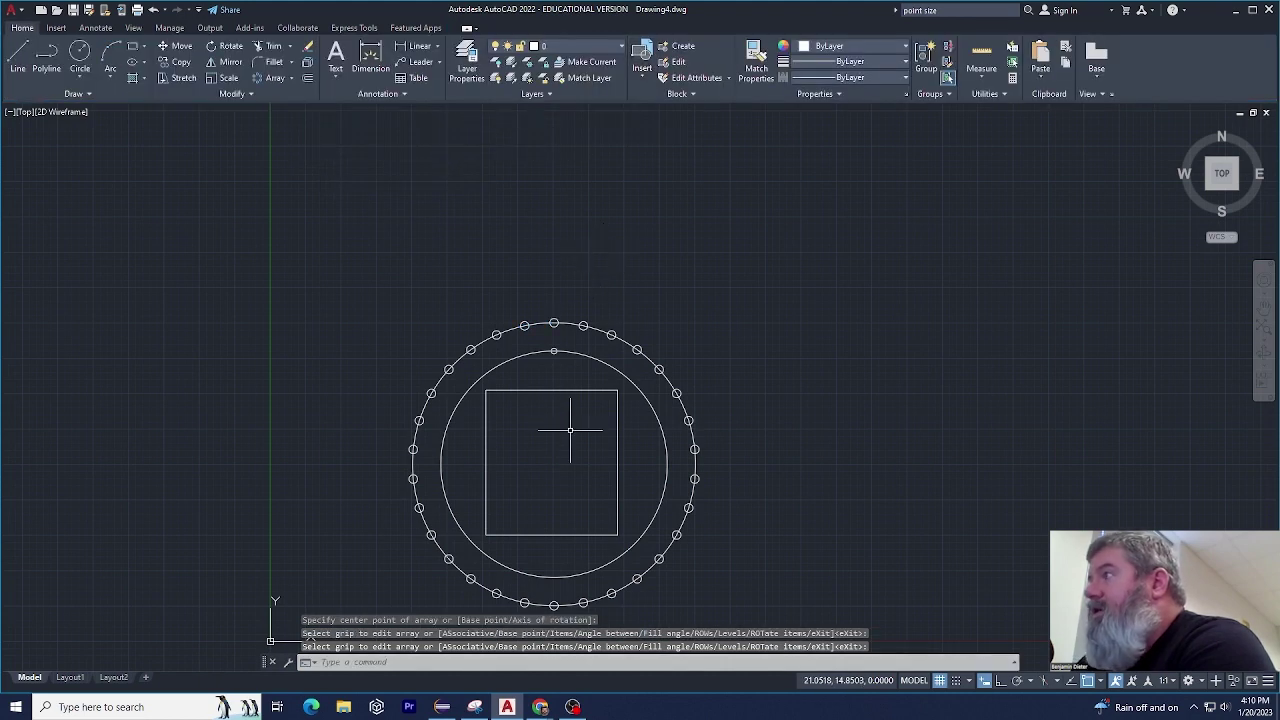
{"action": "left_click", "coordinate": [285, 78]}
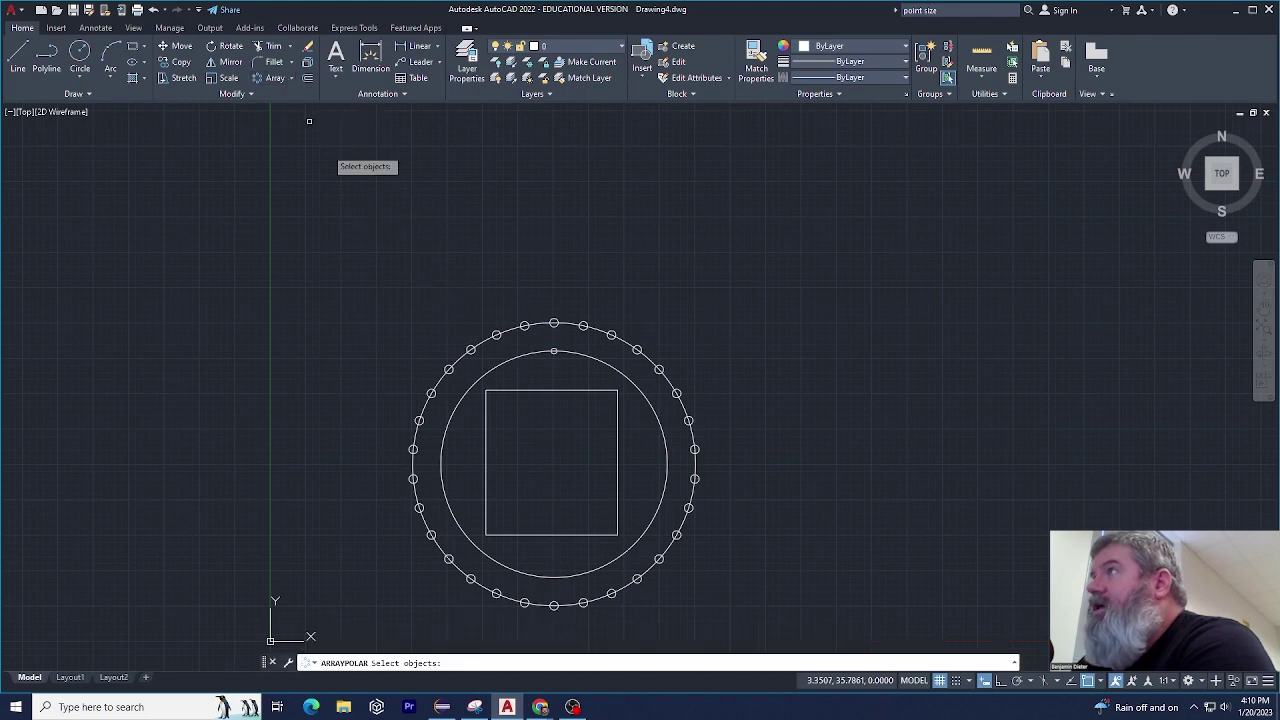
{"action": "left_click", "coordinate": [553, 351]}
{"action": "key", "text": "Return"}
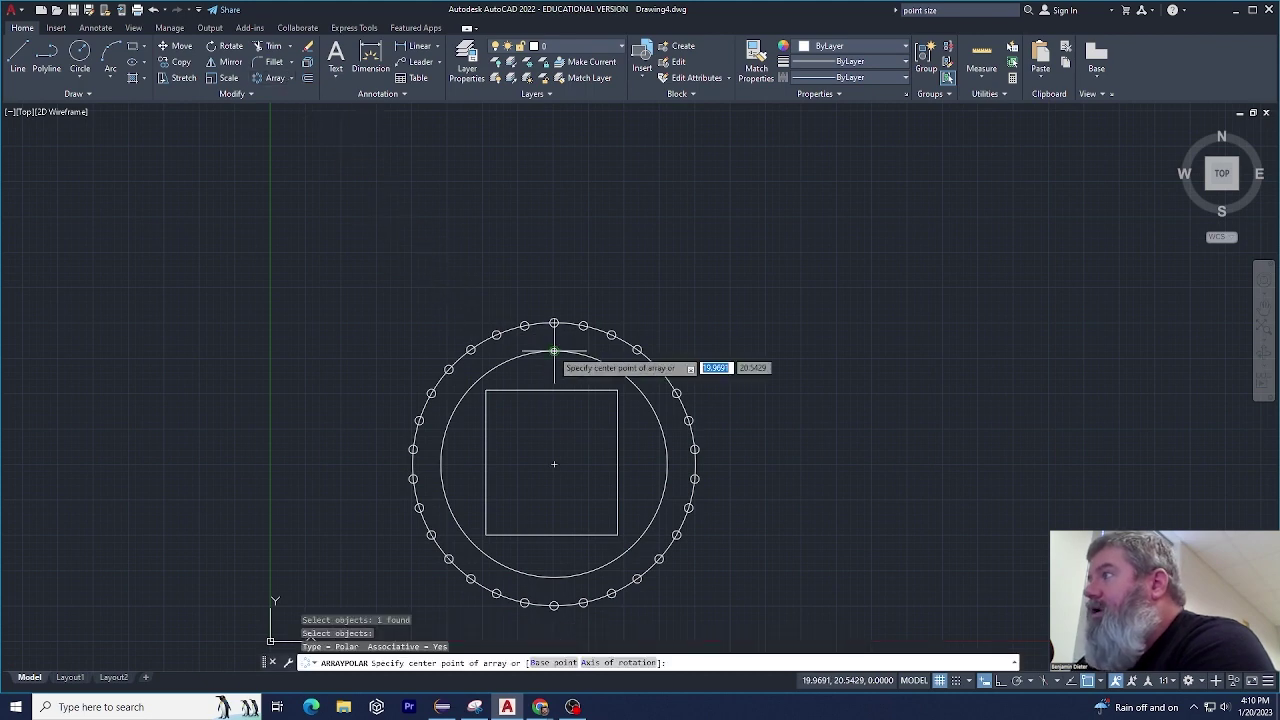
{"action": "left_click", "coordinate": [555, 463]}
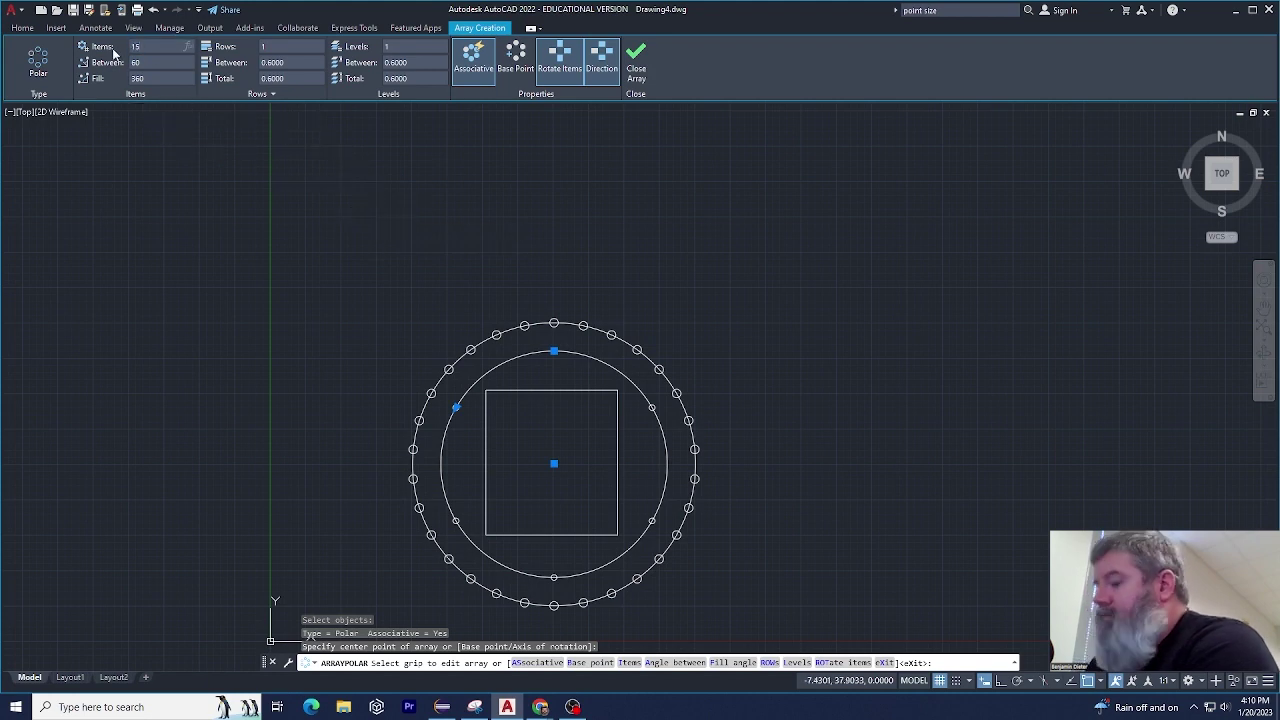
{"action": "key", "text": "Return"}
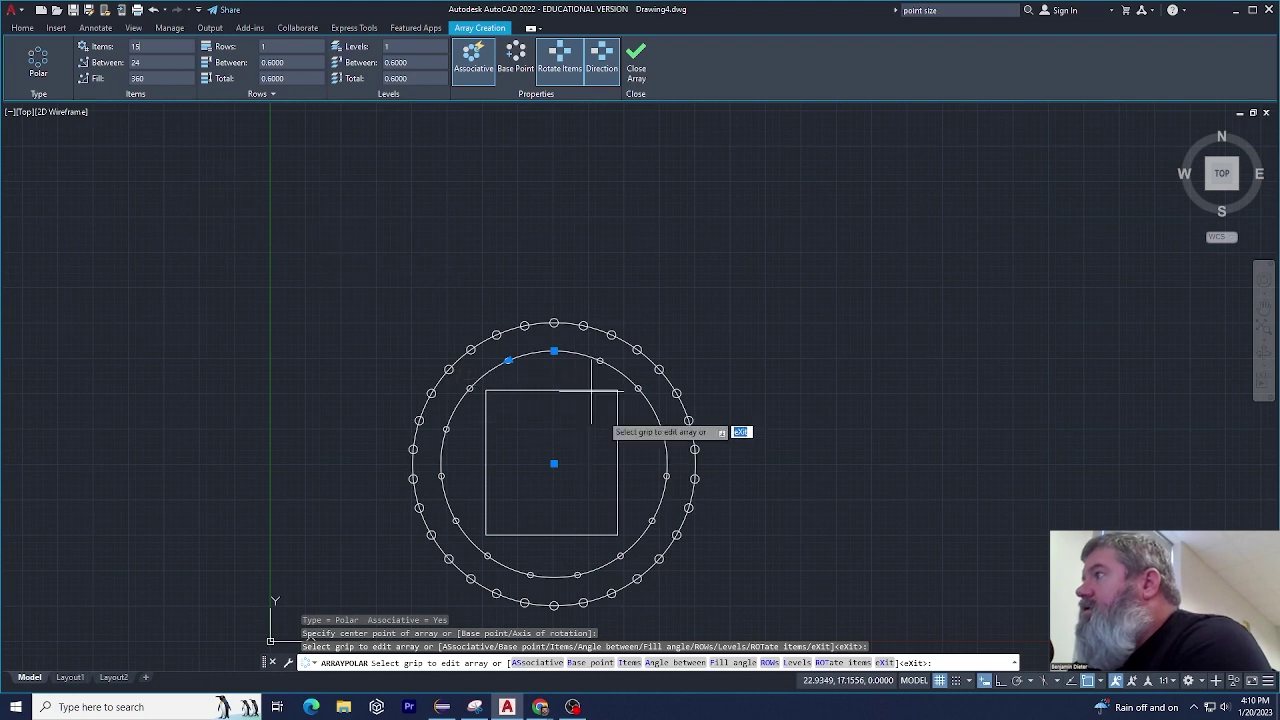
{"action": "left_click", "coordinate": [571, 429]}
{"action": "left_click", "coordinate": [497, 398]}
{"action": "key", "text": "Escape"}
{"action": "key", "text": "Escape"}
{"action": "key", "text": "Escape"}
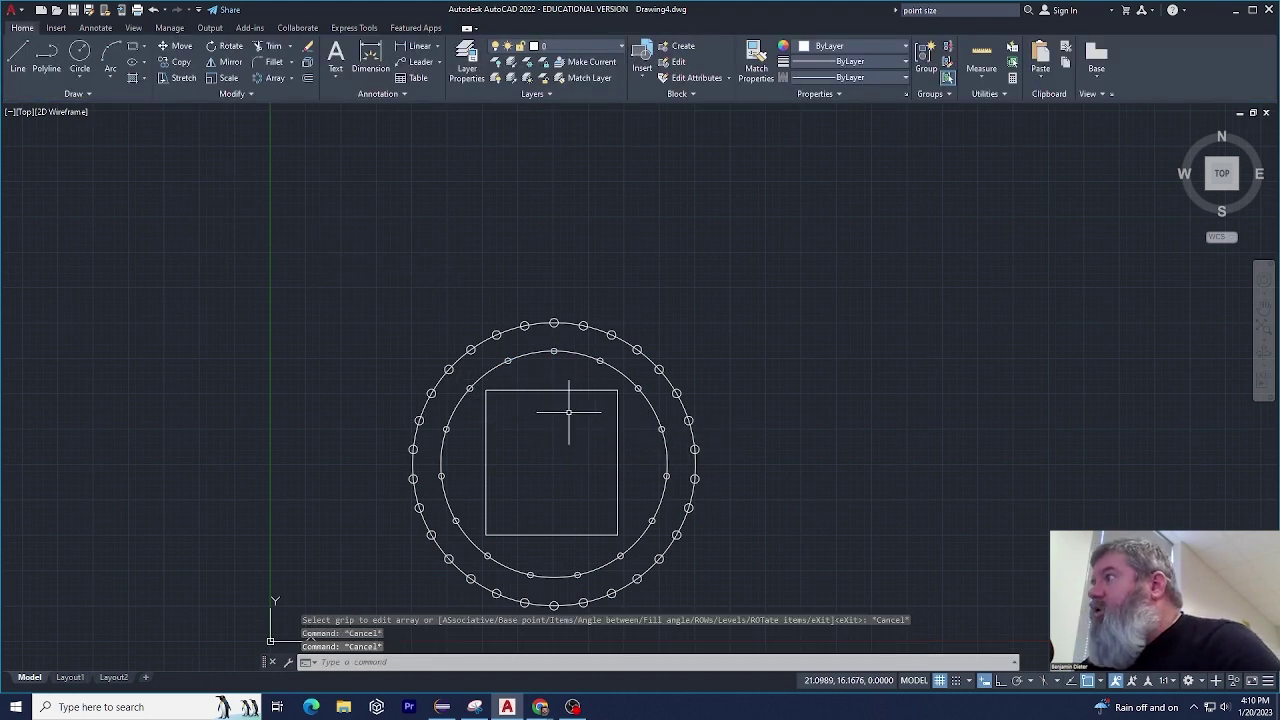
{"action": "scroll", "coordinate": [565, 405], "scroll_direction": "down", "scroll_amount": 2}
{"action": "scroll", "coordinate": [565, 411], "scroll_direction": "up", "scroll_amount": 4}
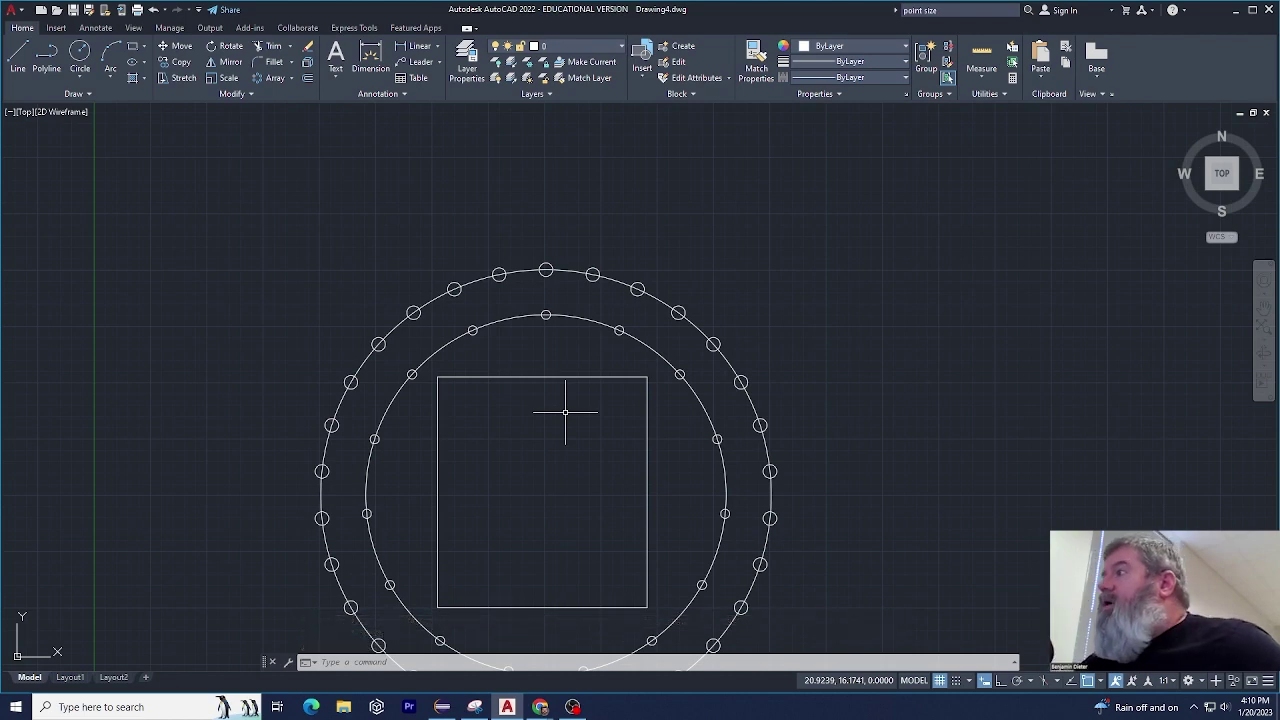
Draw a 0.2-radius circle just inside the rectangle's top-left corner.
{"action": "scroll", "coordinate": [505, 420], "scroll_direction": "down", "scroll_amount": 1}
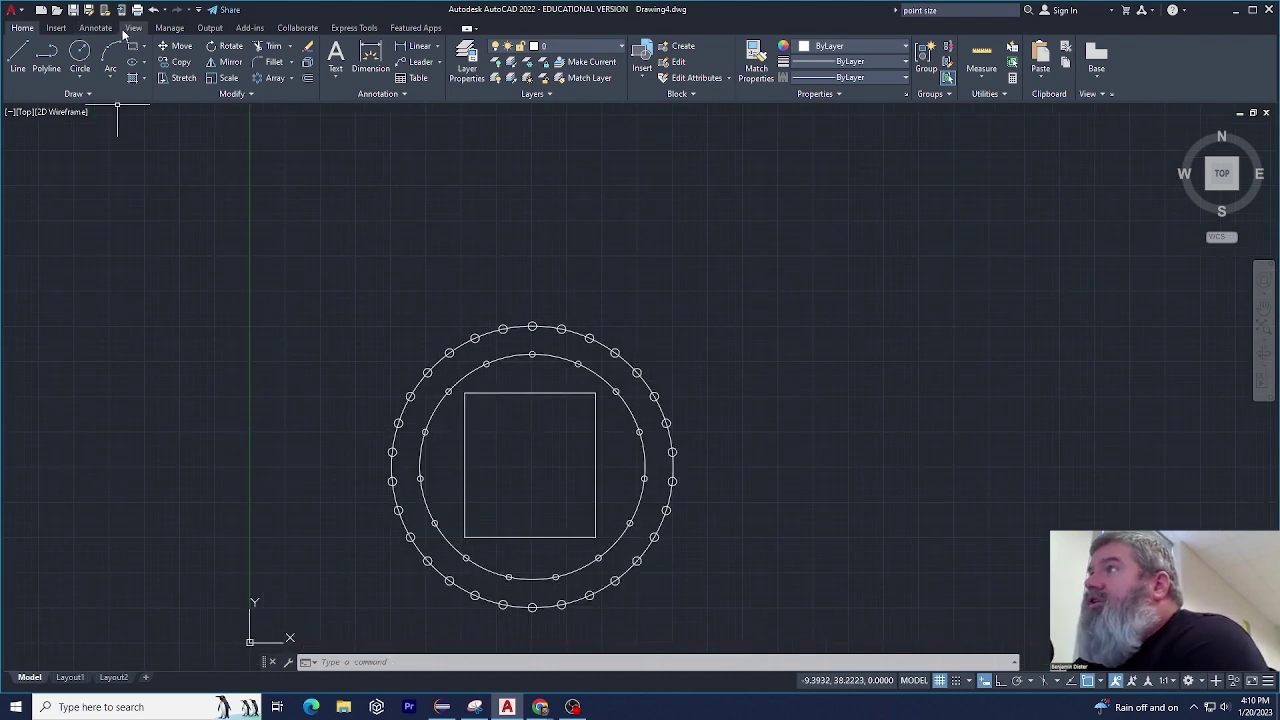
{"action": "left_click", "coordinate": [79, 55]}
{"action": "scroll", "coordinate": [440, 350], "scroll_direction": "up", "scroll_amount": 5}
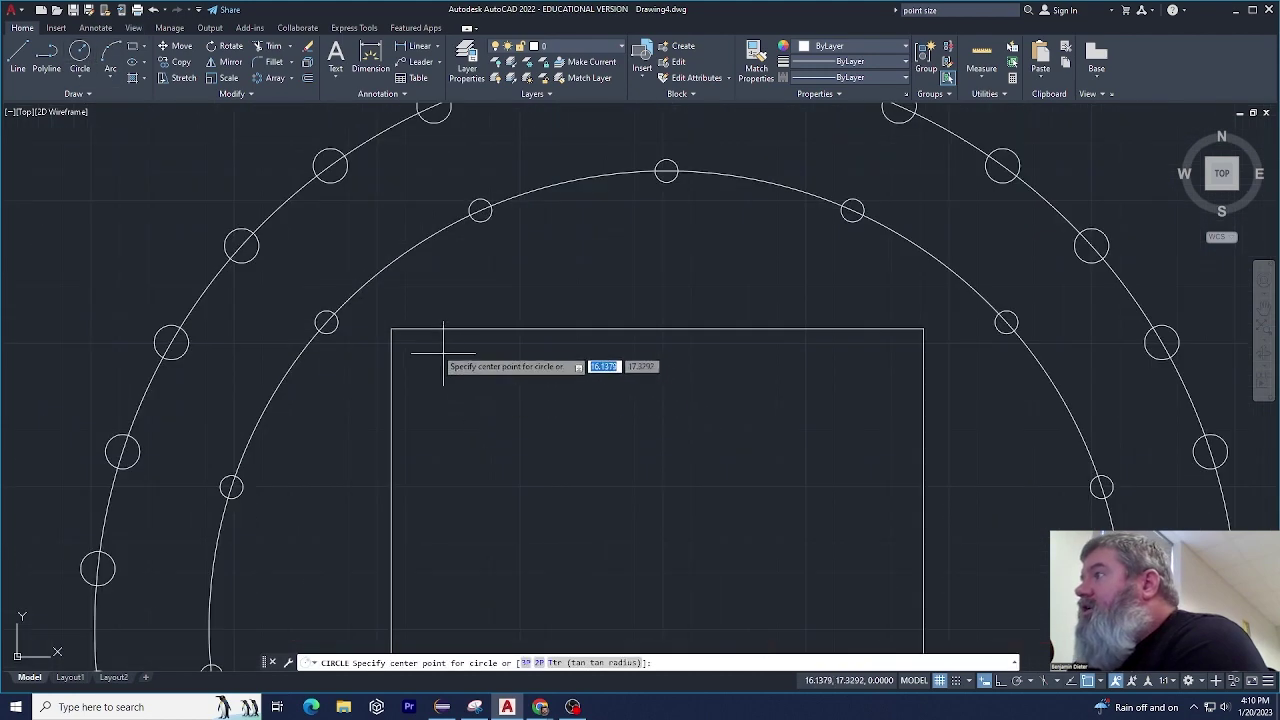
{"action": "left_click", "coordinate": [427, 358]}
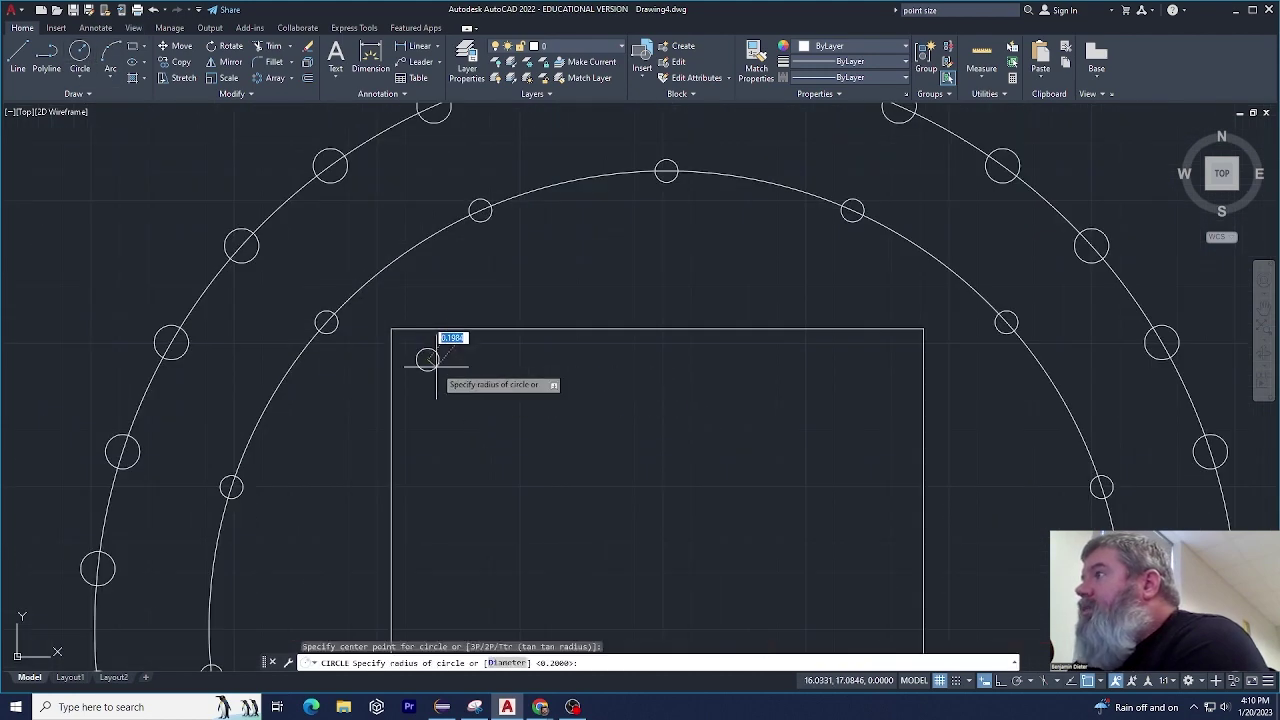
{"action": "key", "text": "Return"}
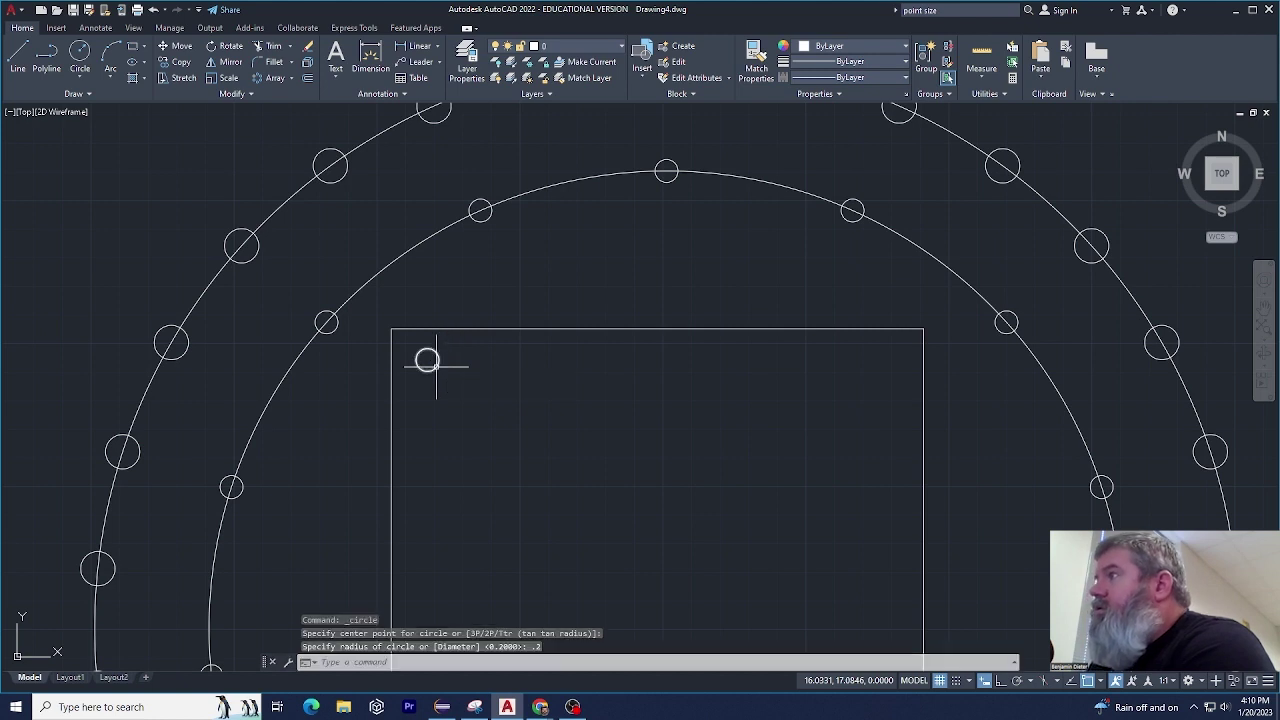
{"action": "scroll", "coordinate": [470, 390], "scroll_direction": "down", "scroll_amount": 1}
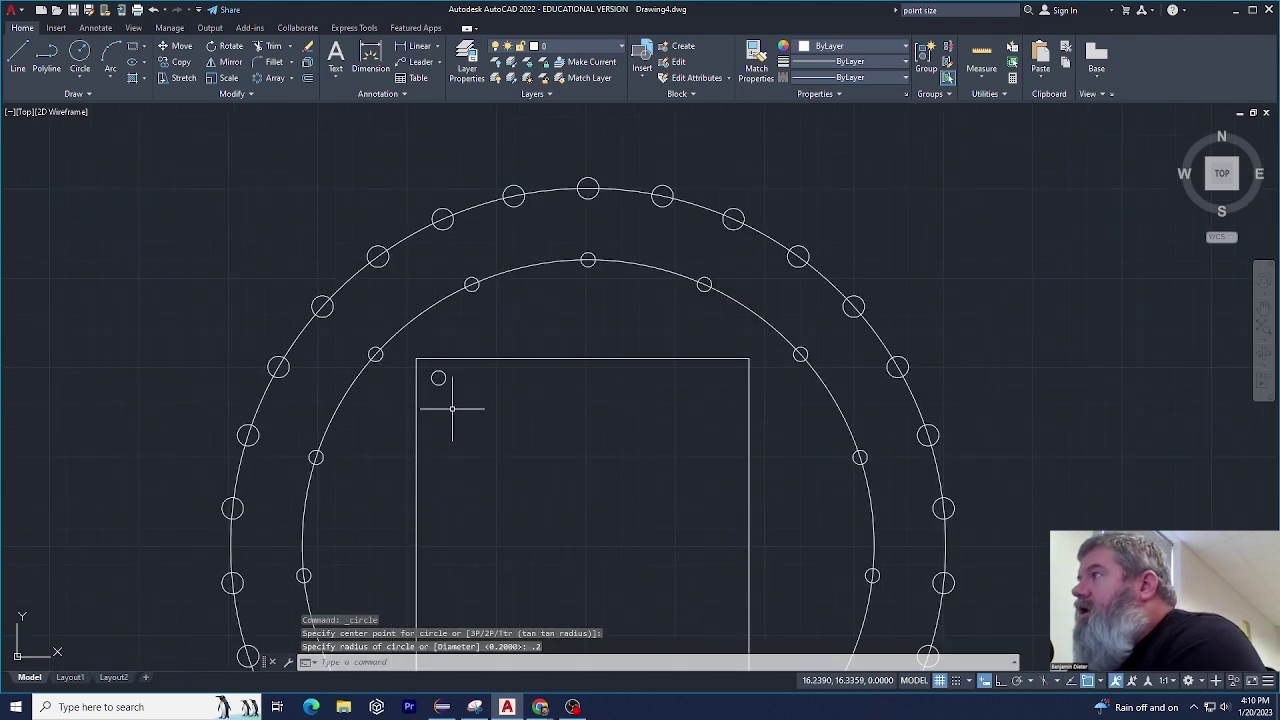
Try a dimension and a line along the rectangle's top edge, cancelling both.
{"action": "left_click", "coordinate": [530, 358]}
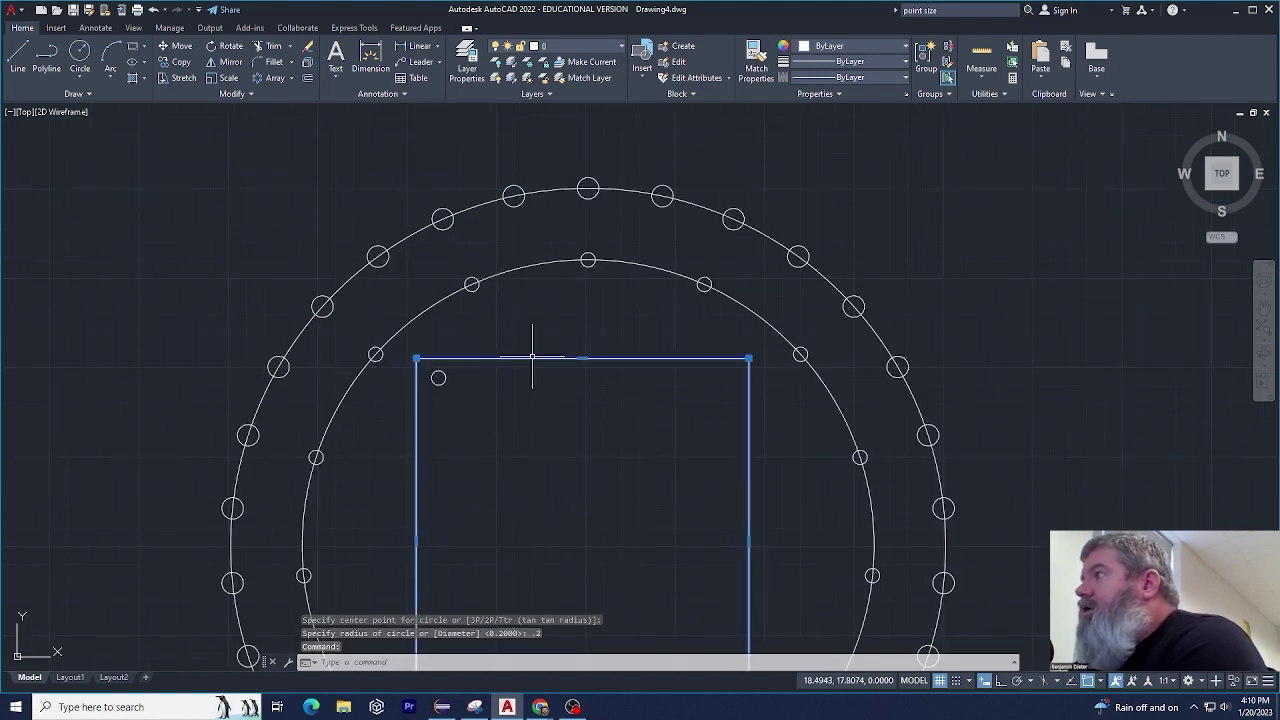
{"action": "left_click", "coordinate": [370, 58]}
{"action": "left_click", "coordinate": [416, 358]}
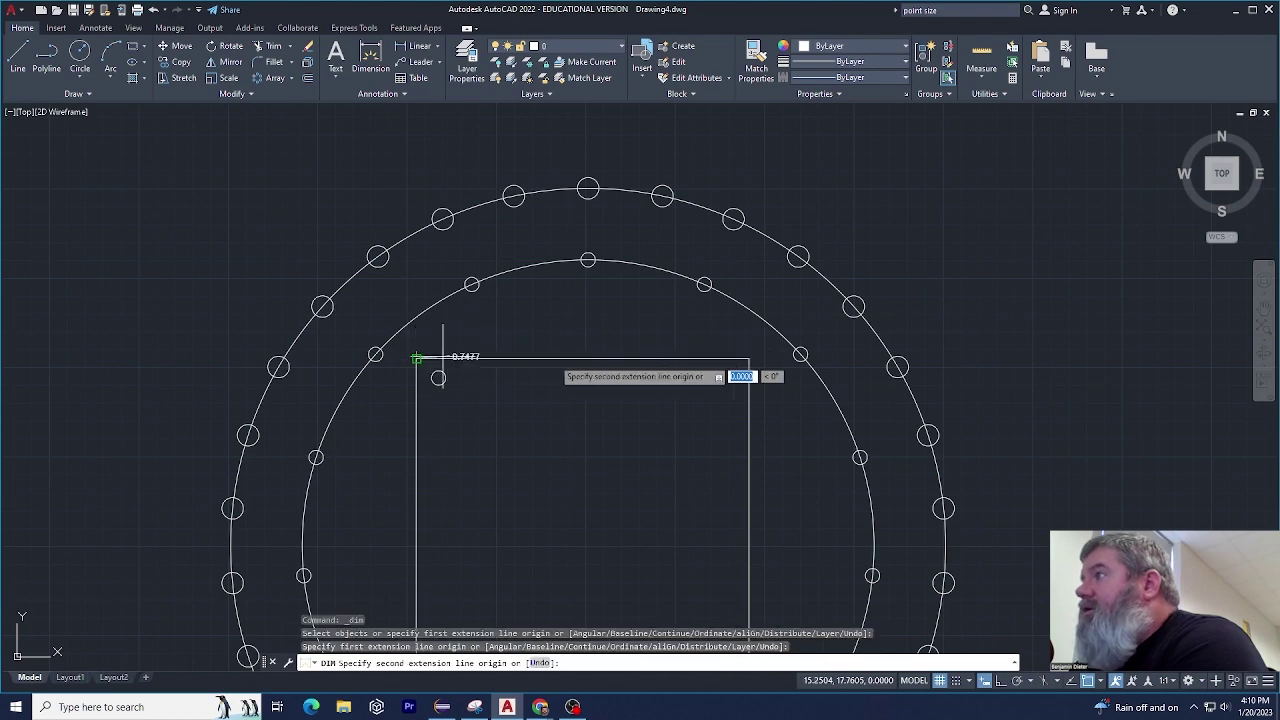
{"action": "left_click", "coordinate": [749, 358]}
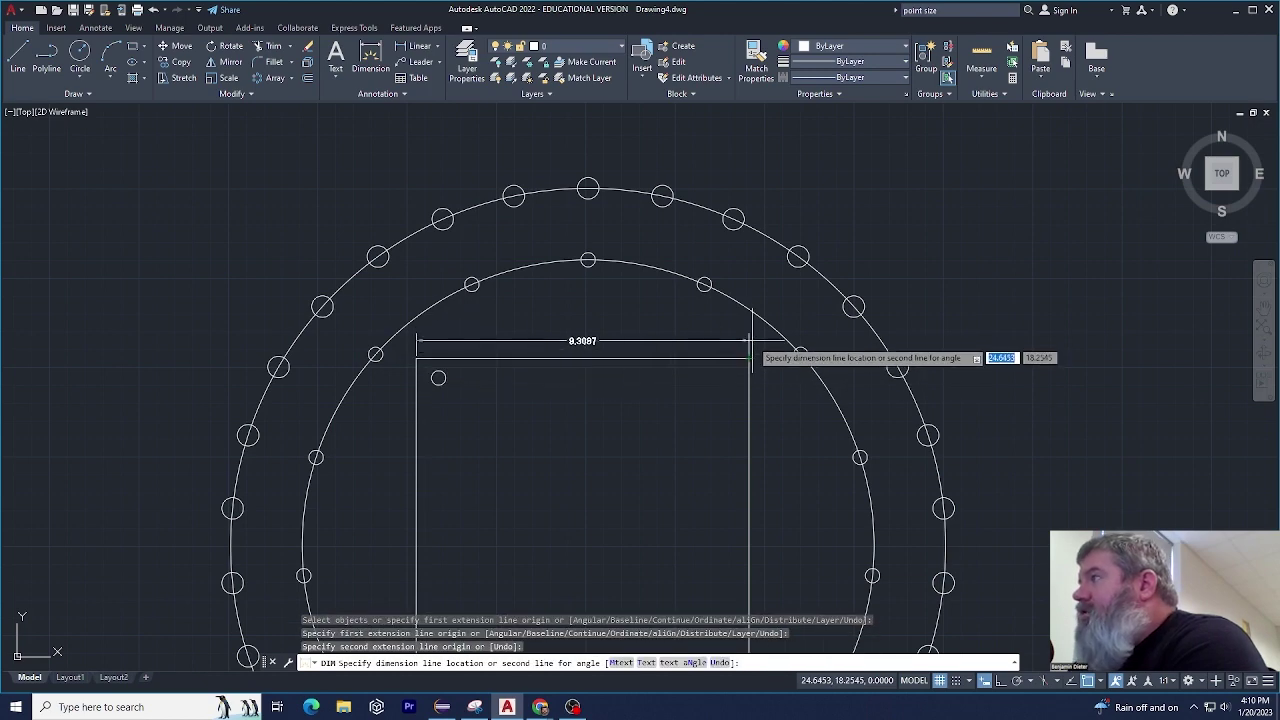
{"action": "key", "text": "Escape"}
{"action": "key", "text": "Escape"}
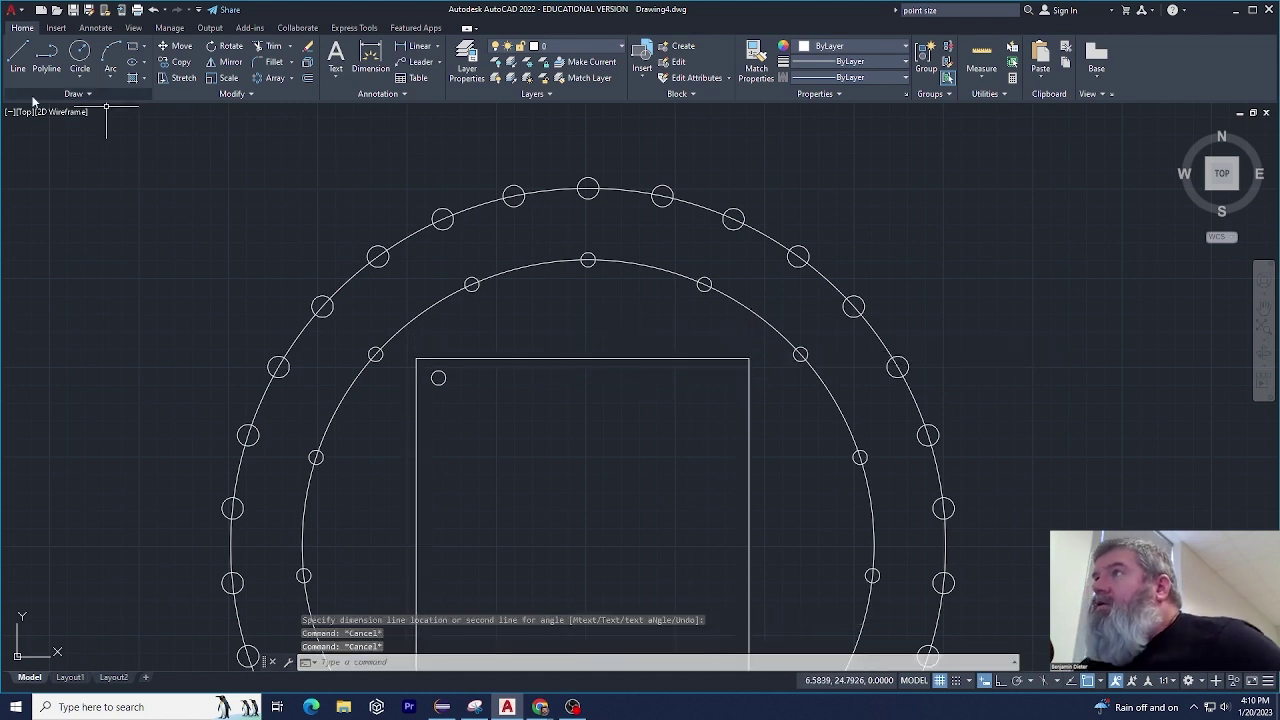
{"action": "left_click", "coordinate": [18, 55]}
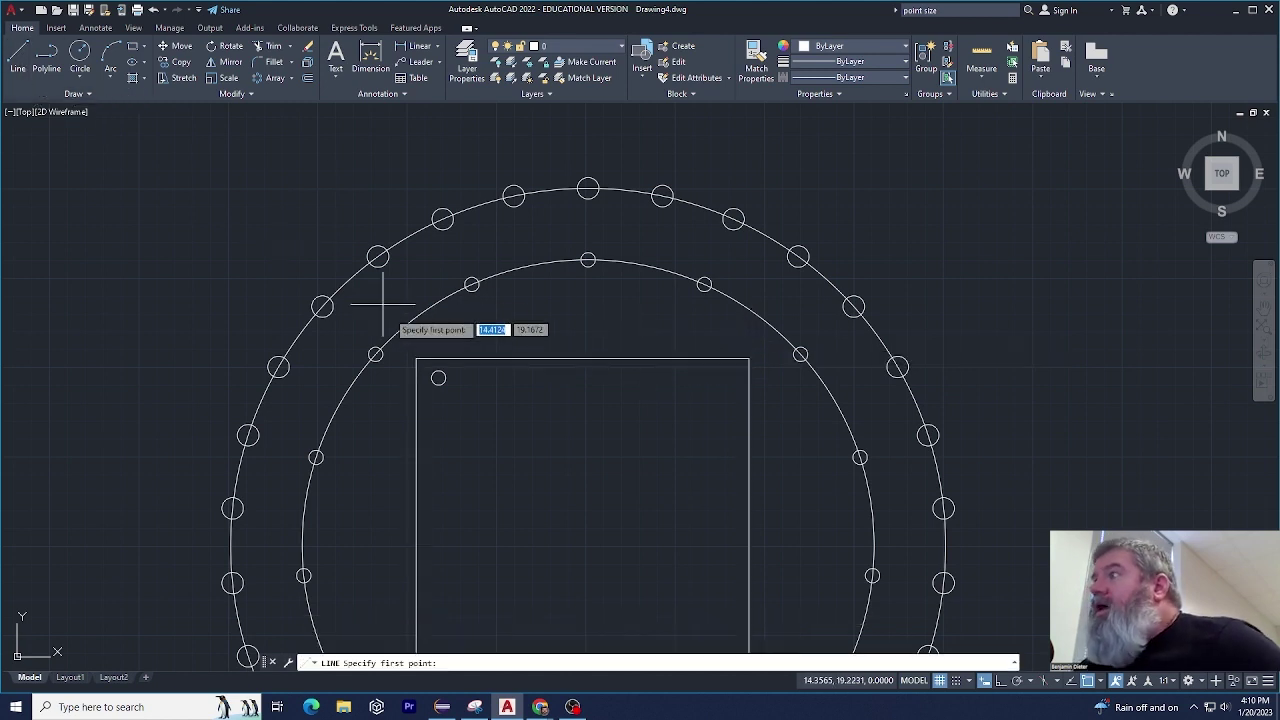
{"action": "left_click", "coordinate": [416, 358]}
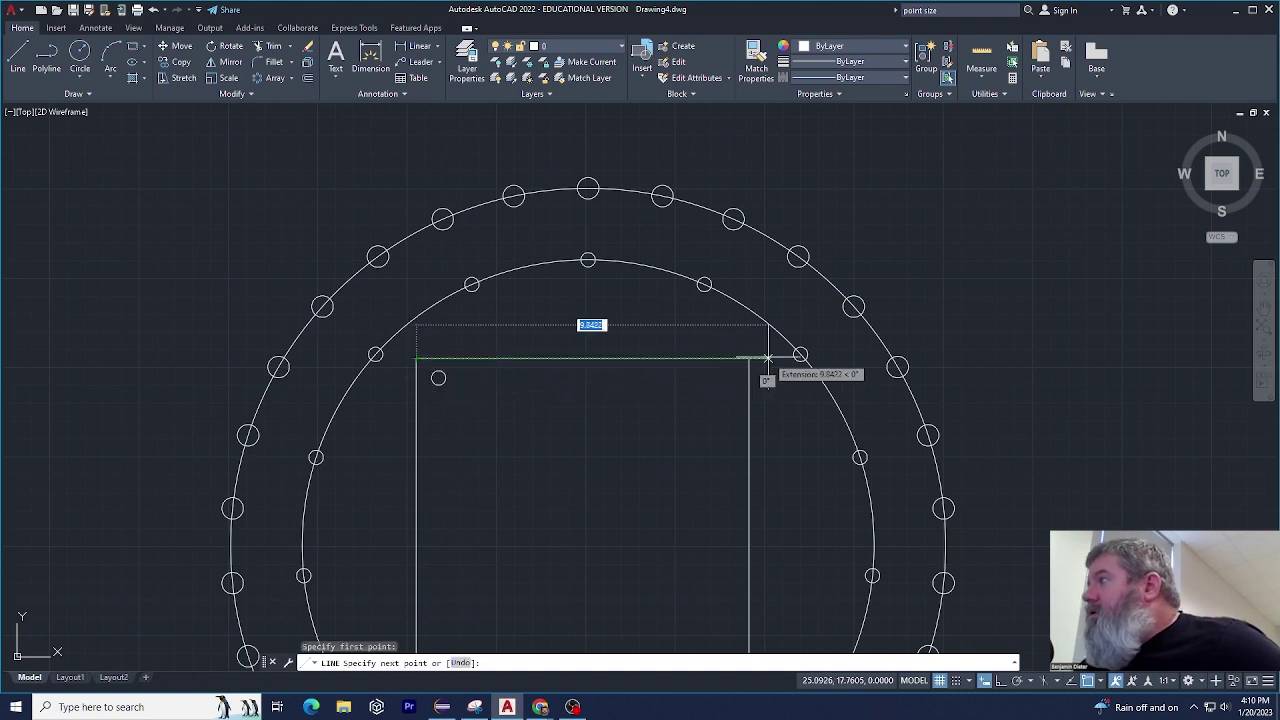
{"action": "key", "text": "Escape"}
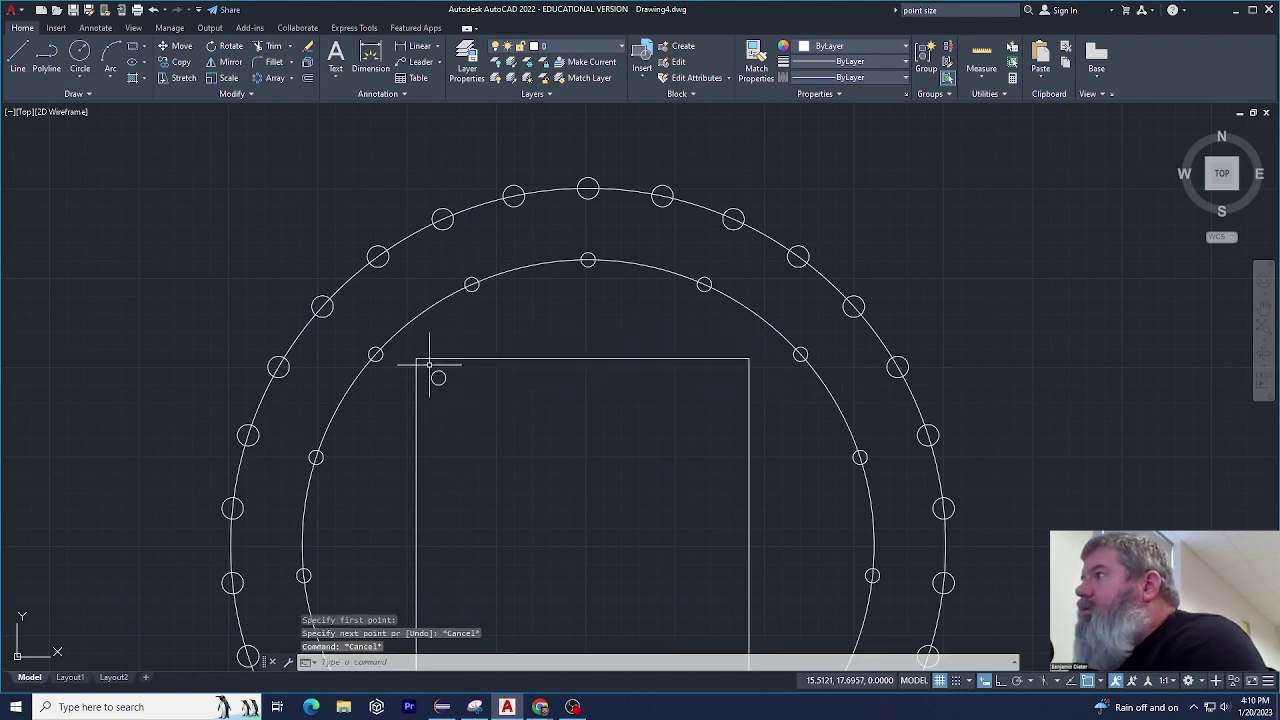
{"action": "scroll", "coordinate": [695, 395], "scroll_direction": "down", "scroll_amount": 2}
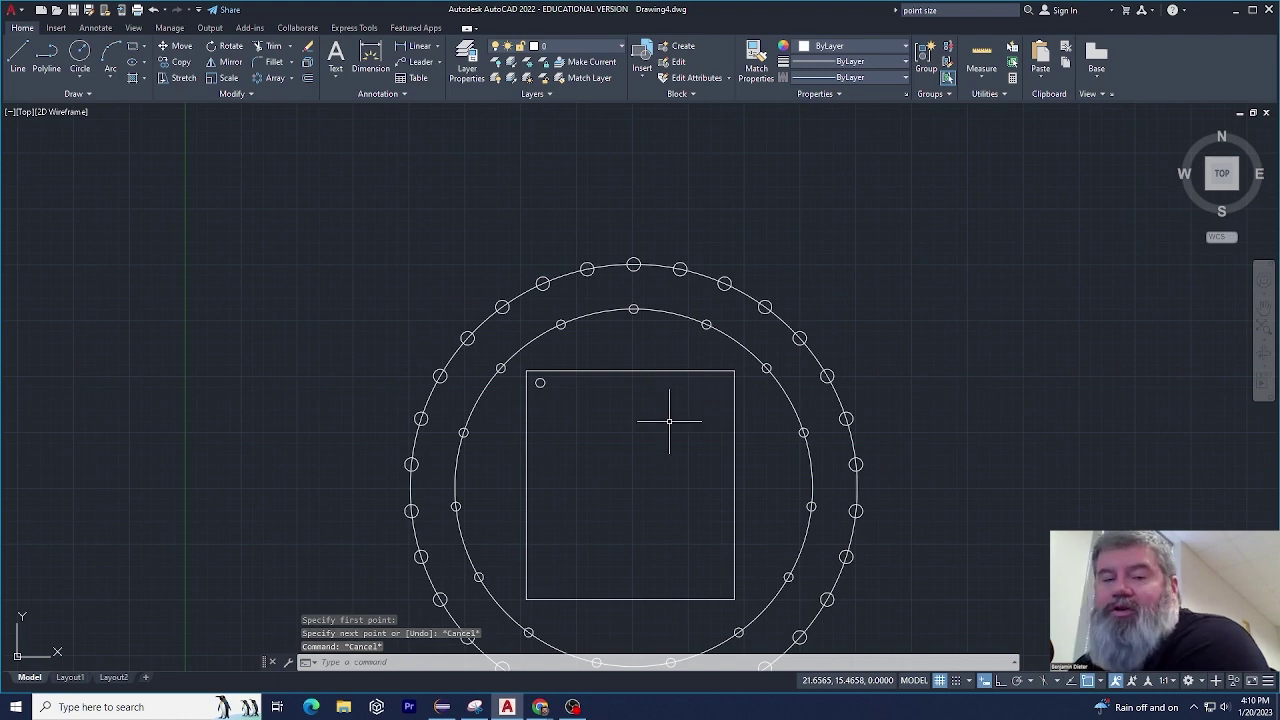
Create a rectangular array of the small circle with 15 columns.
{"action": "left_click", "coordinate": [291, 79]}
{"action": "left_click", "coordinate": [295, 100]}
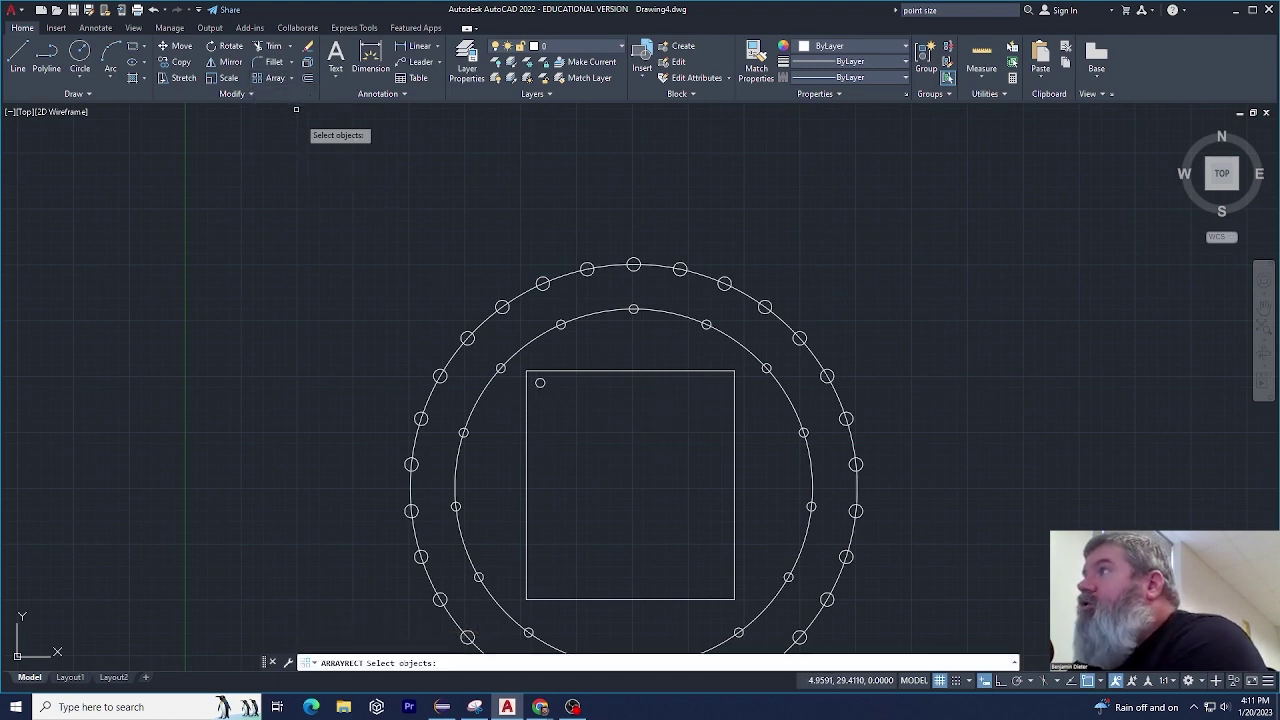
{"action": "scroll", "coordinate": [521, 388], "scroll_direction": "up", "scroll_amount": 2}
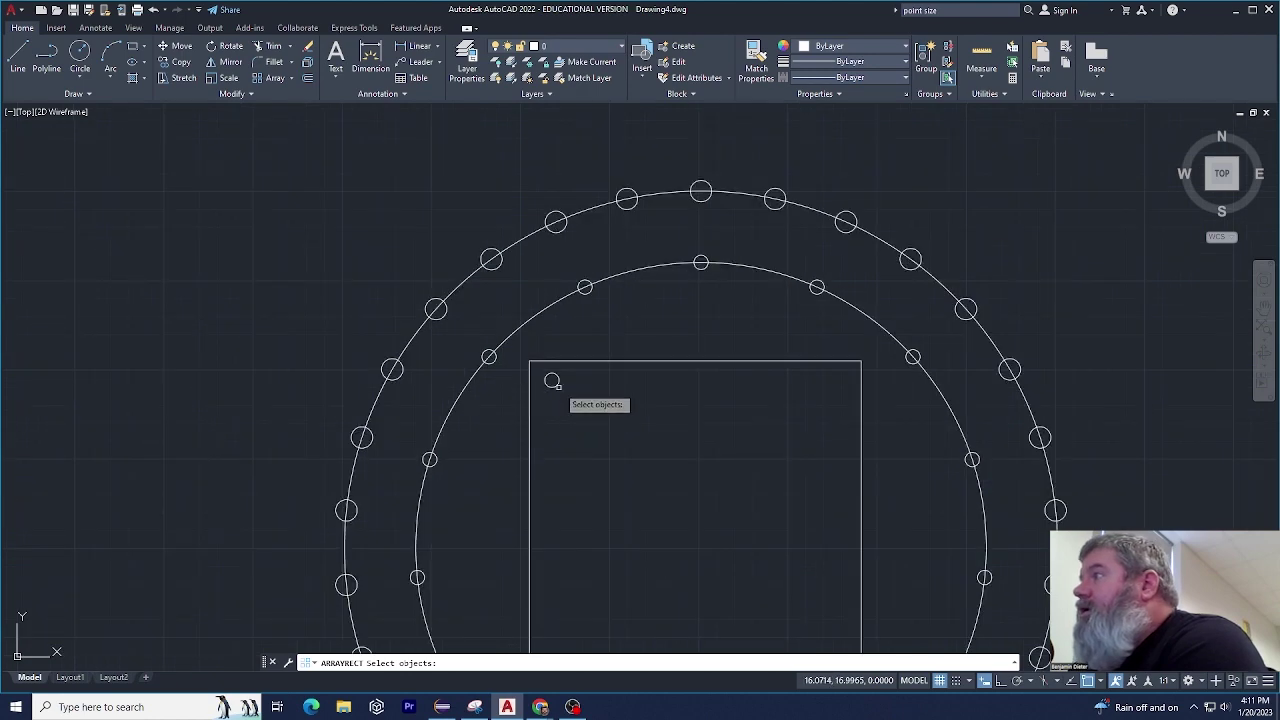
{"action": "left_click", "coordinate": [553, 378]}
{"action": "key", "text": "Return"}
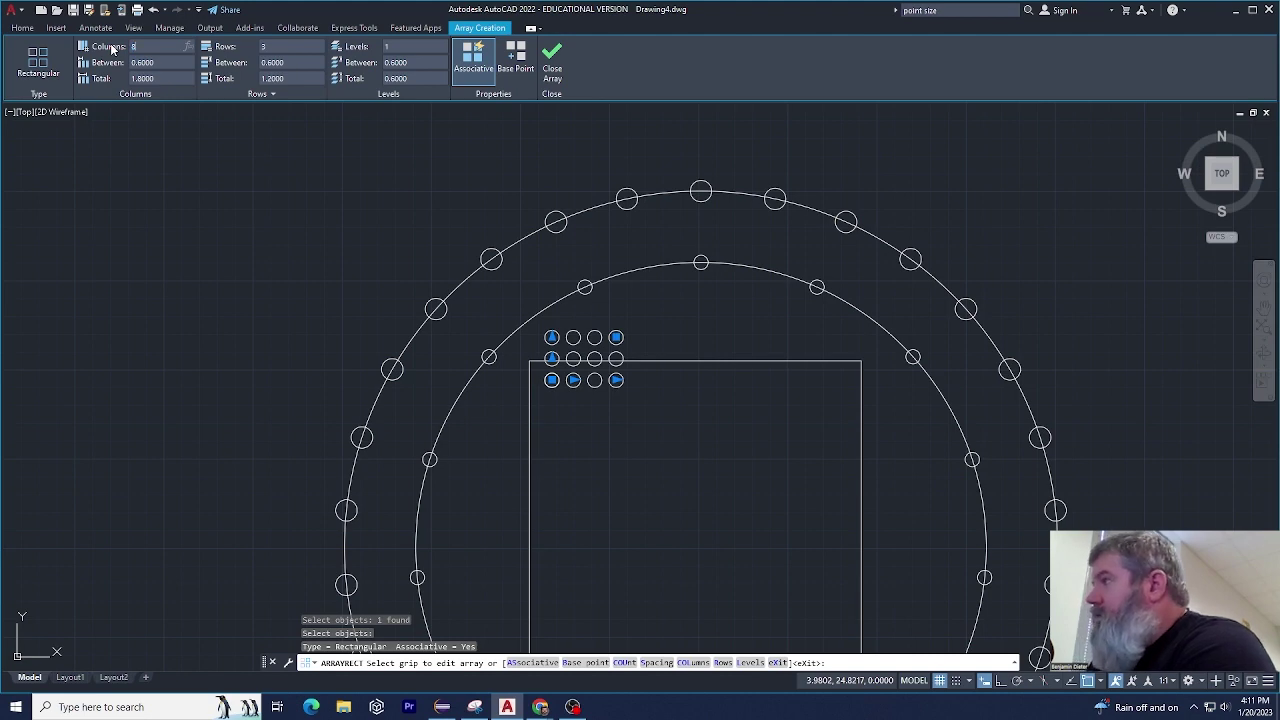
{"action": "key", "text": "Return"}
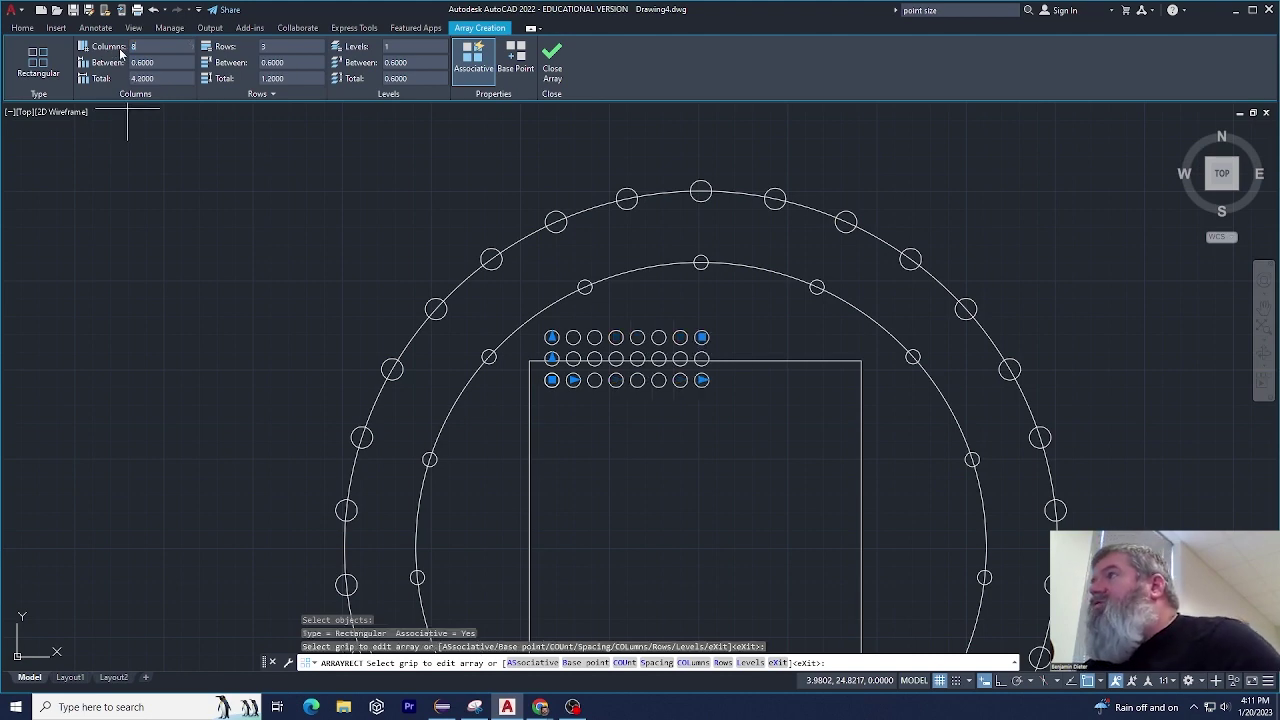
{"action": "type", "text": "5"}
{"action": "key", "text": "Return"}
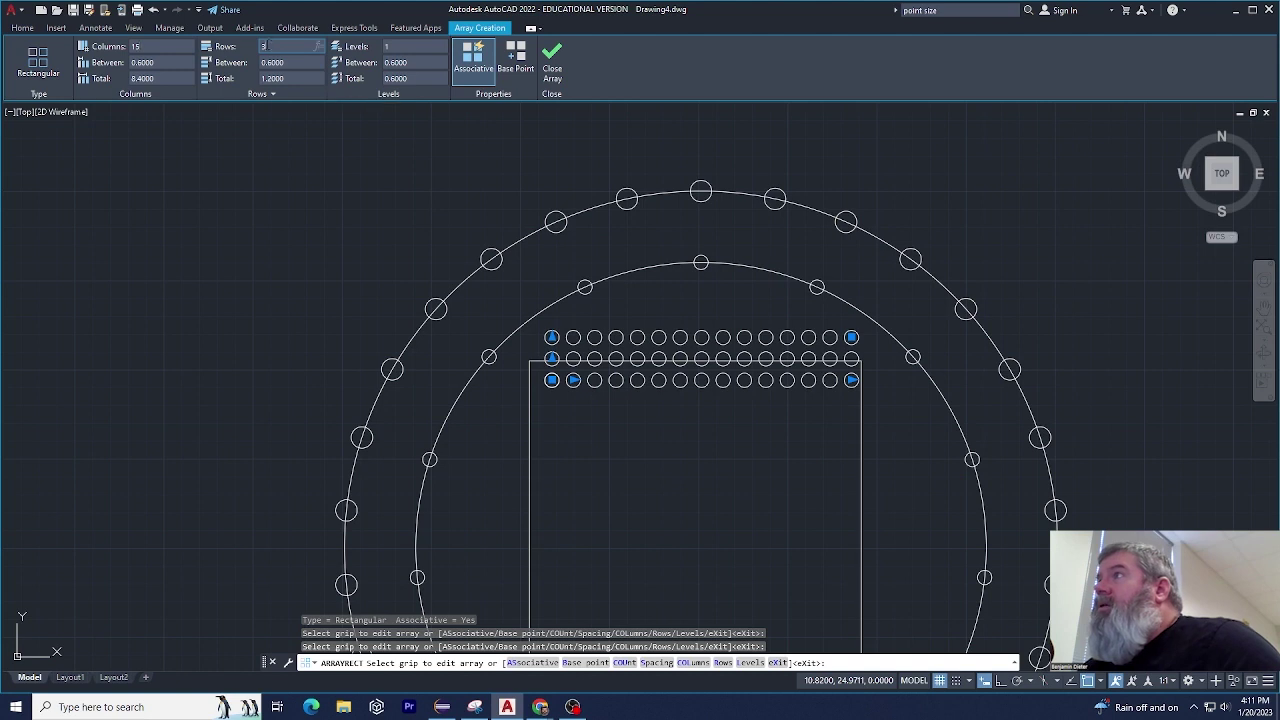
Set the array to 15 rows spaced 0.3 apart.
{"action": "left_click", "coordinate": [249, 47]}
{"action": "type", "text": "15"}
{"action": "key", "text": "Return"}
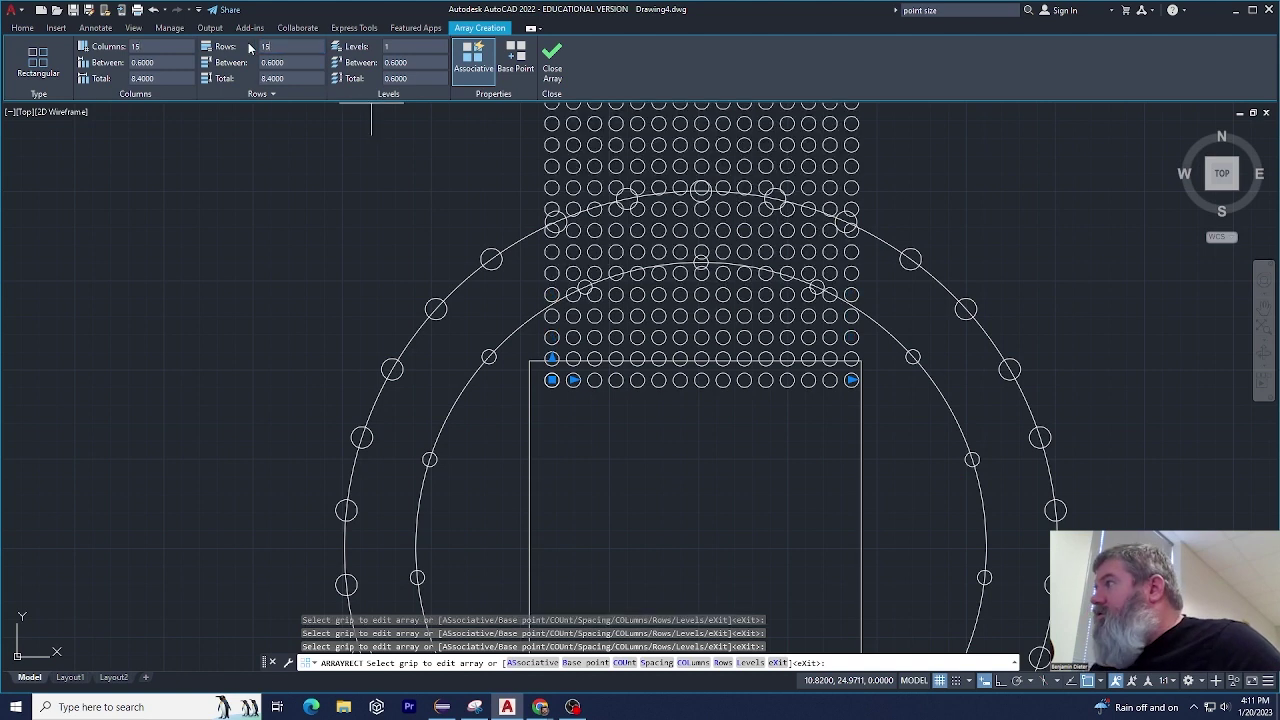
{"action": "scroll", "coordinate": [300, 230], "scroll_direction": "up", "scroll_amount": 2}
{"action": "scroll", "coordinate": [200, 337], "scroll_direction": "down", "scroll_amount": 5}
{"action": "scroll", "coordinate": [400, 343], "scroll_direction": "up", "scroll_amount": 6}
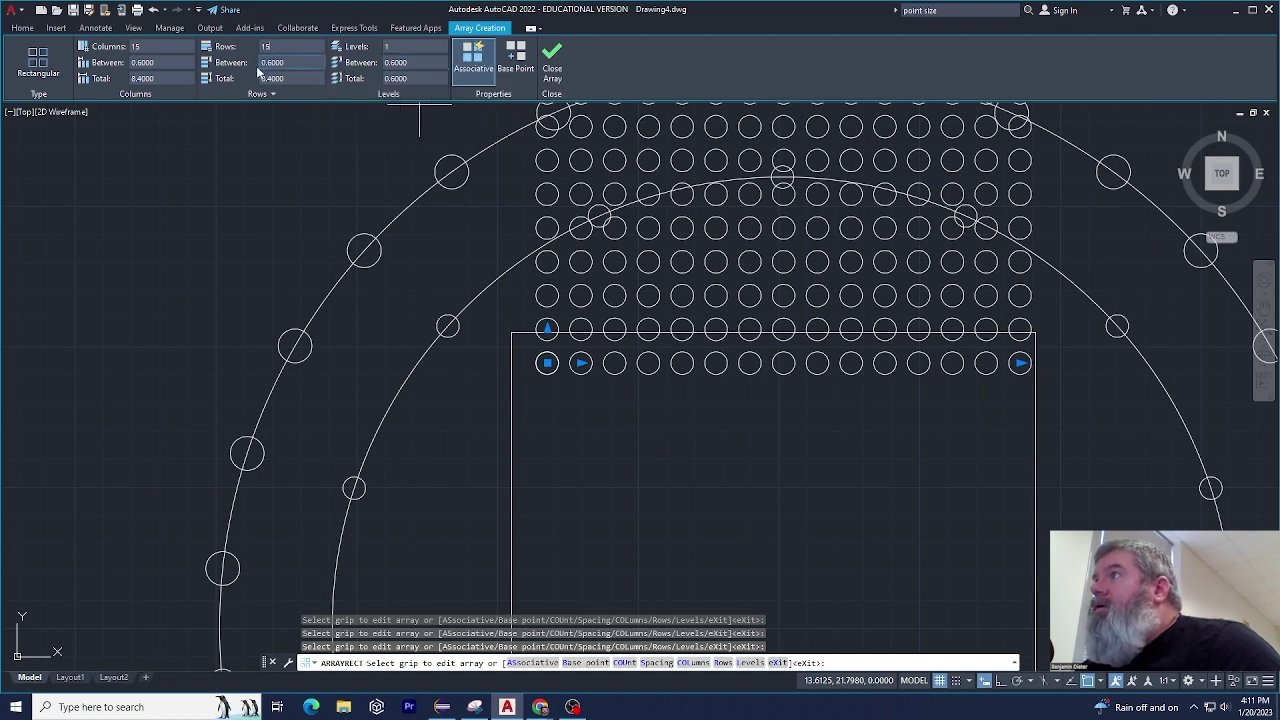
{"action": "left_click", "coordinate": [297, 65]}
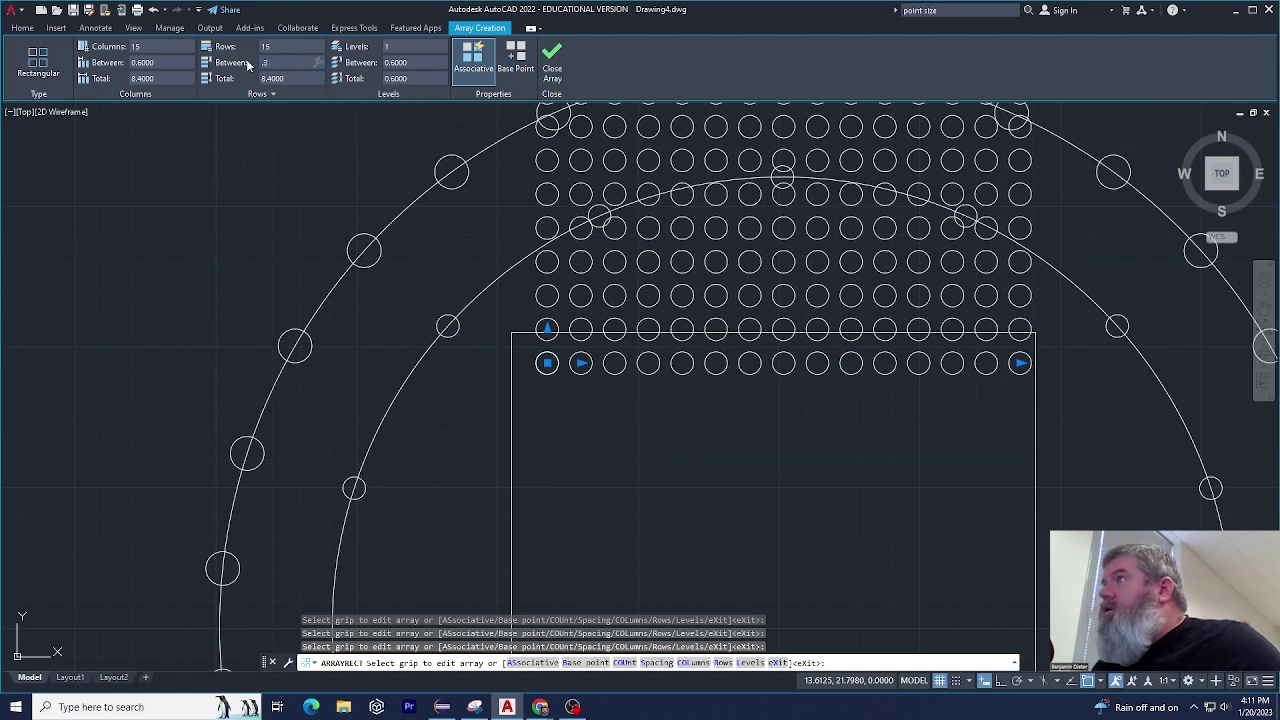
{"action": "type", "text": ".3"}
{"action": "key", "text": "Return"}
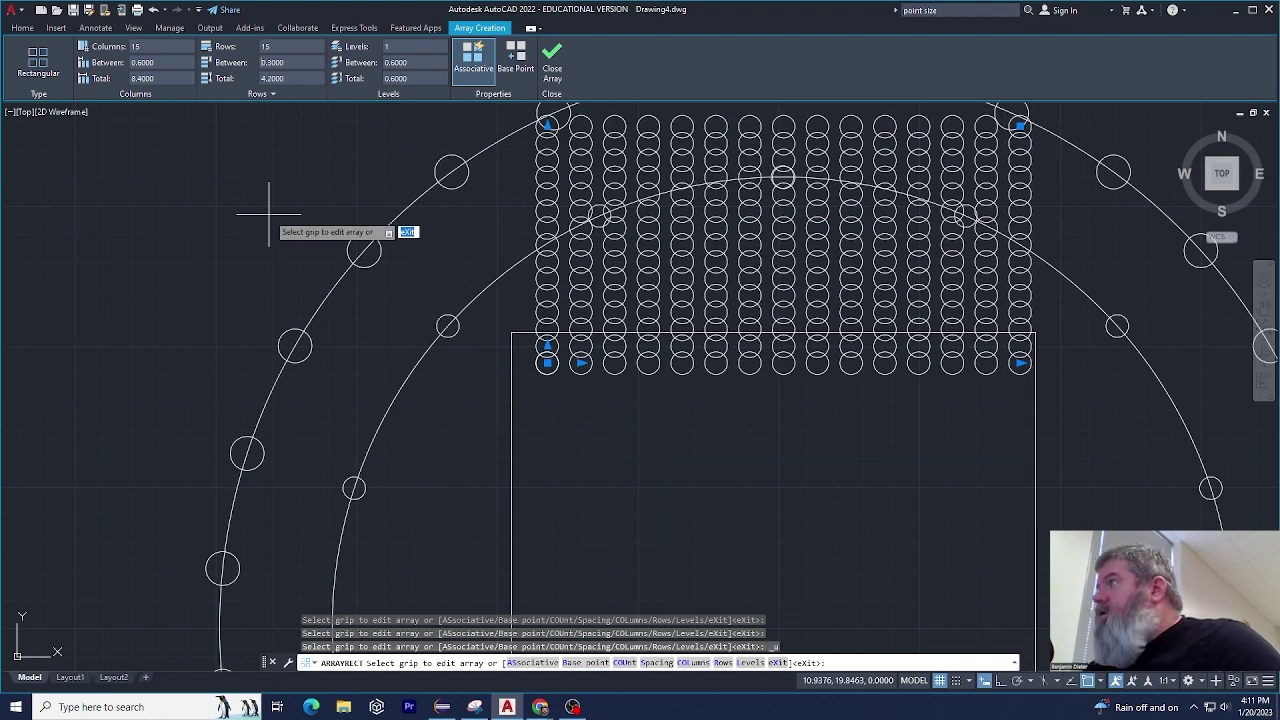
Undo the previous array and start a new rectangular array of the small circle.
{"action": "scroll", "coordinate": [510, 440], "scroll_direction": "down", "scroll_amount": 2}
{"action": "key", "text": "Escape"}
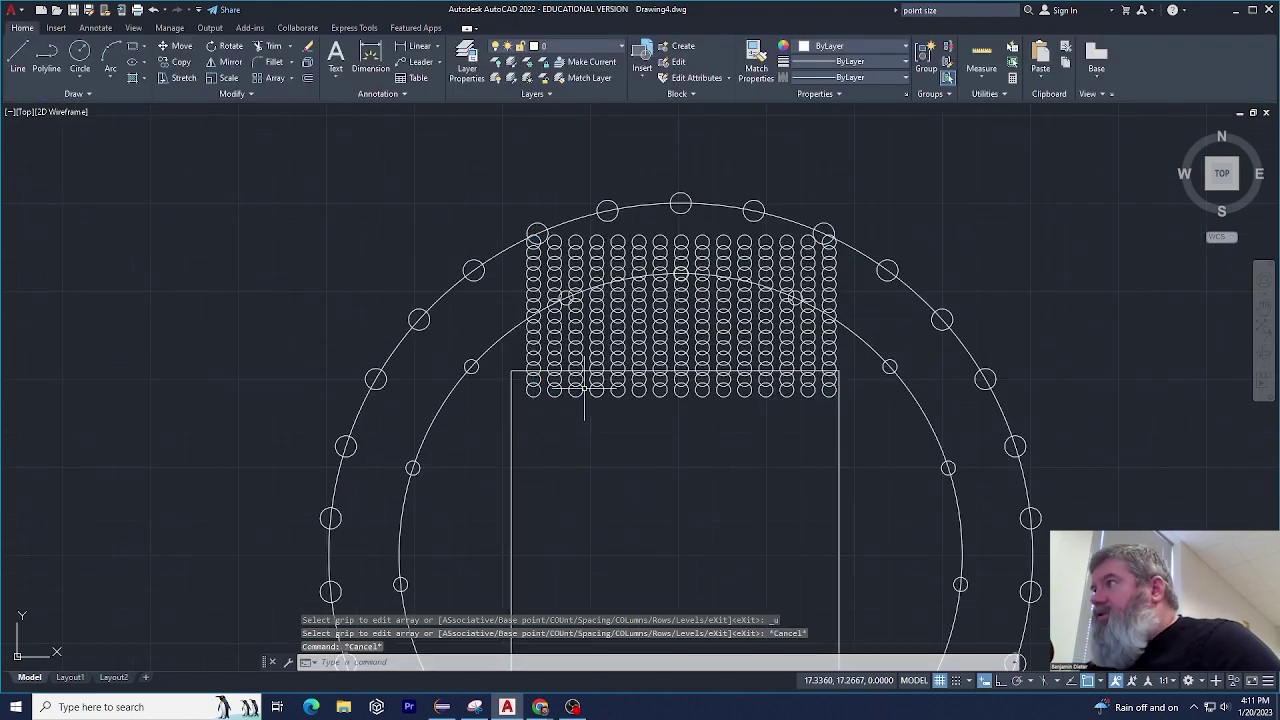
{"action": "key", "text": "ctrl+z"}
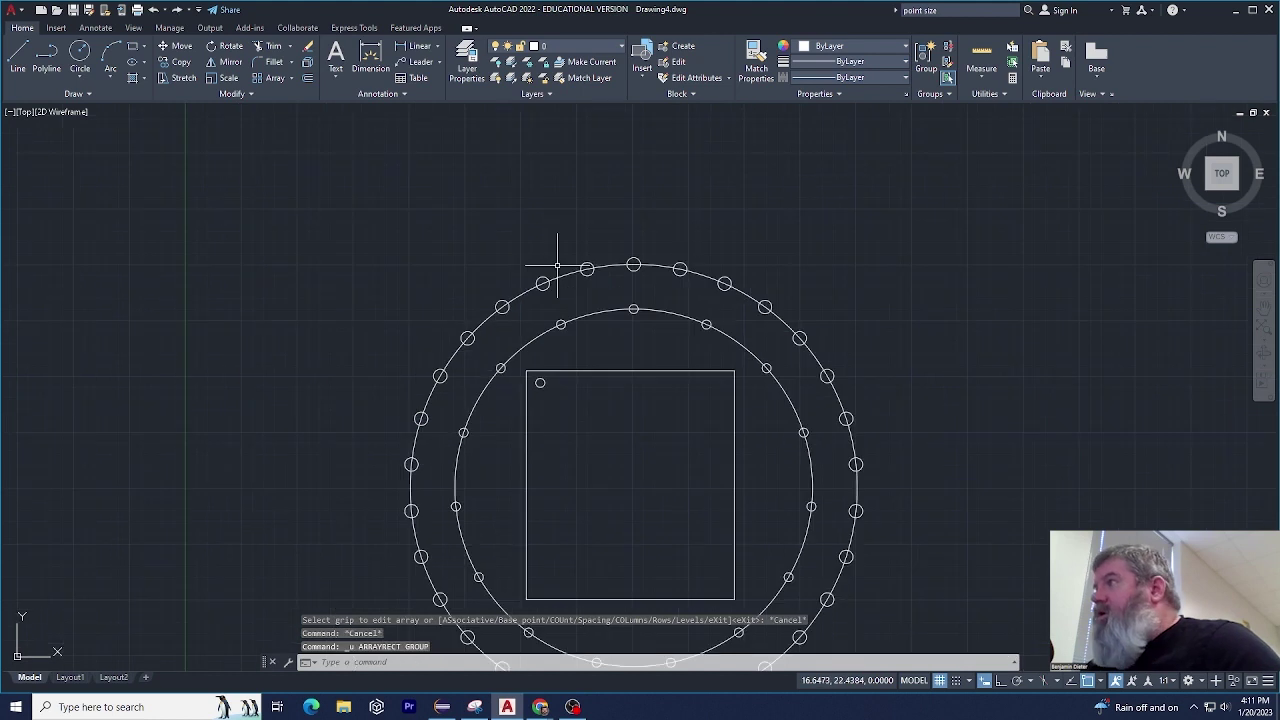
{"action": "left_click", "coordinate": [273, 80]}
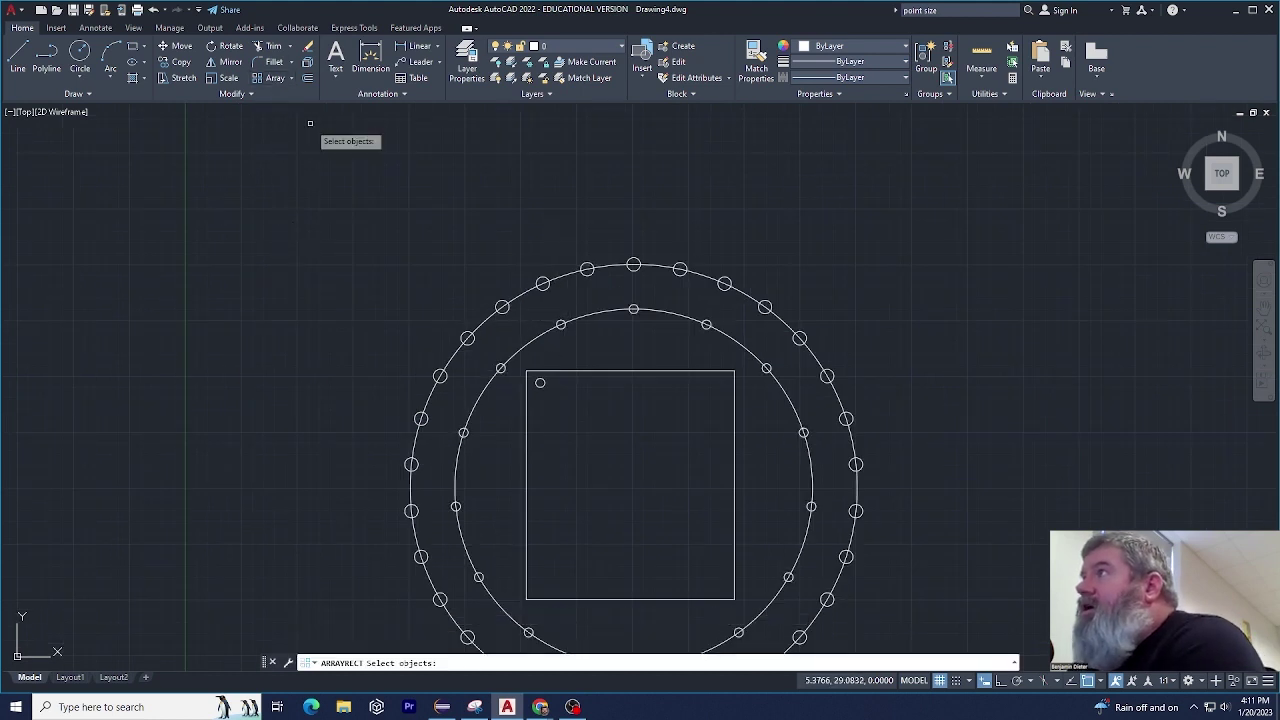
{"action": "left_click", "coordinate": [541, 389]}
{"action": "key", "text": "Return"}
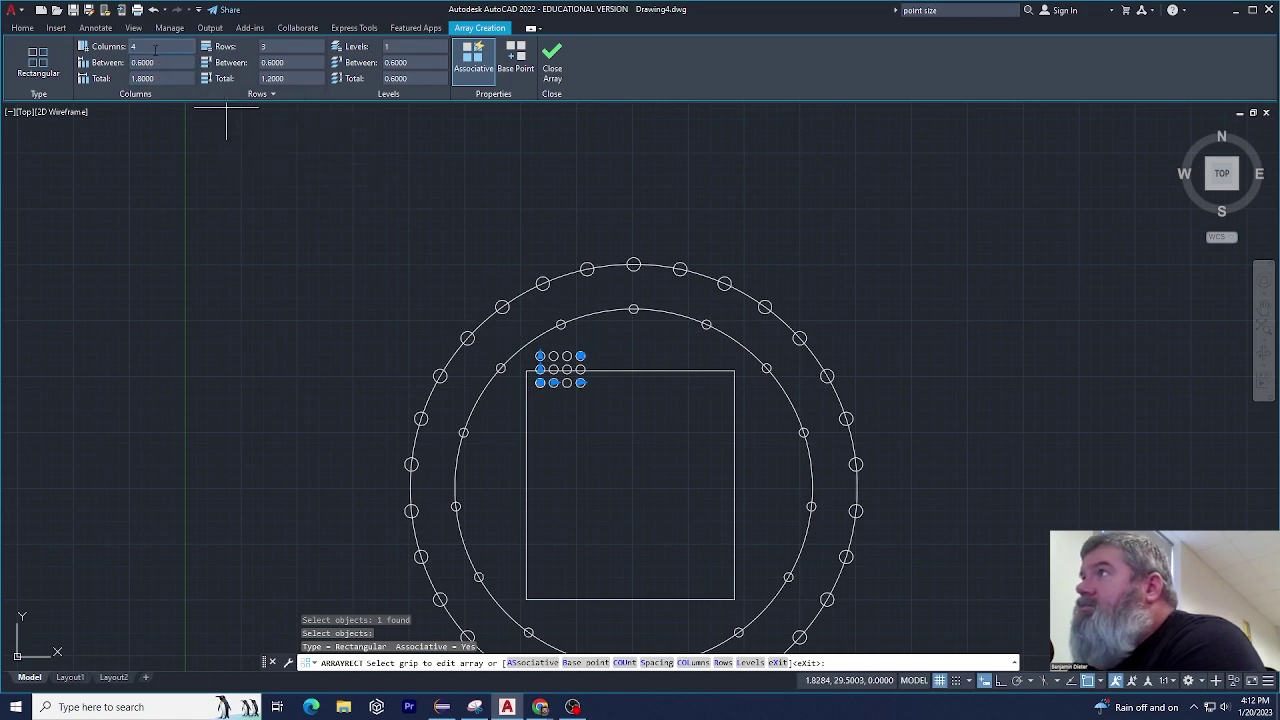
Give the new array 15 columns and 20 rows running downward via the row grip.
{"action": "type", "text": "5"}
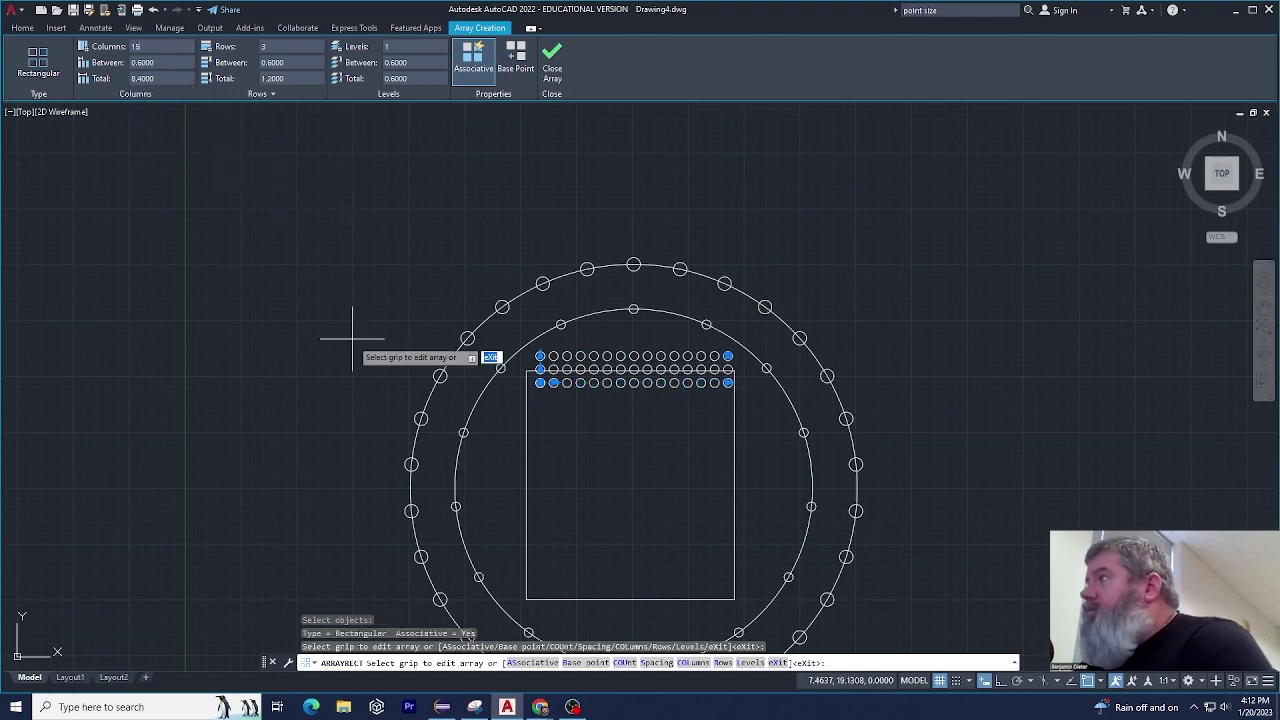
{"action": "scroll", "coordinate": [530, 370], "scroll_direction": "up", "scroll_amount": 6}
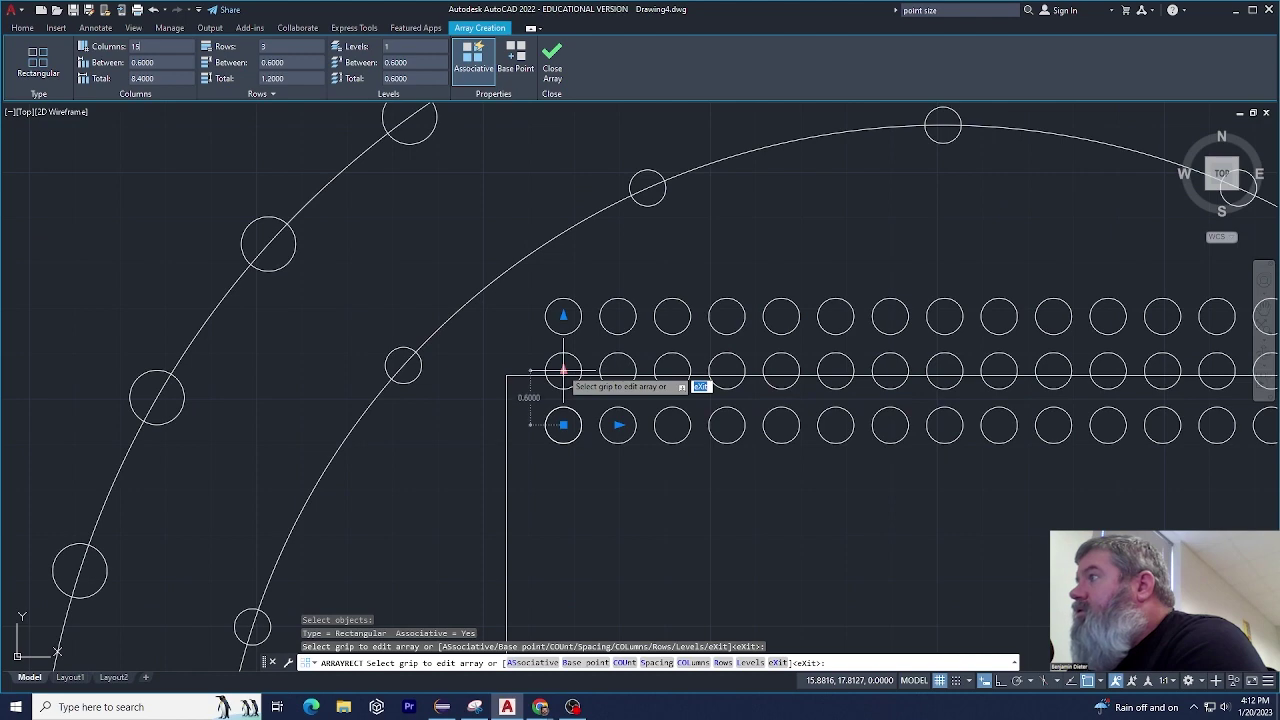
{"action": "left_click", "coordinate": [563, 371]}
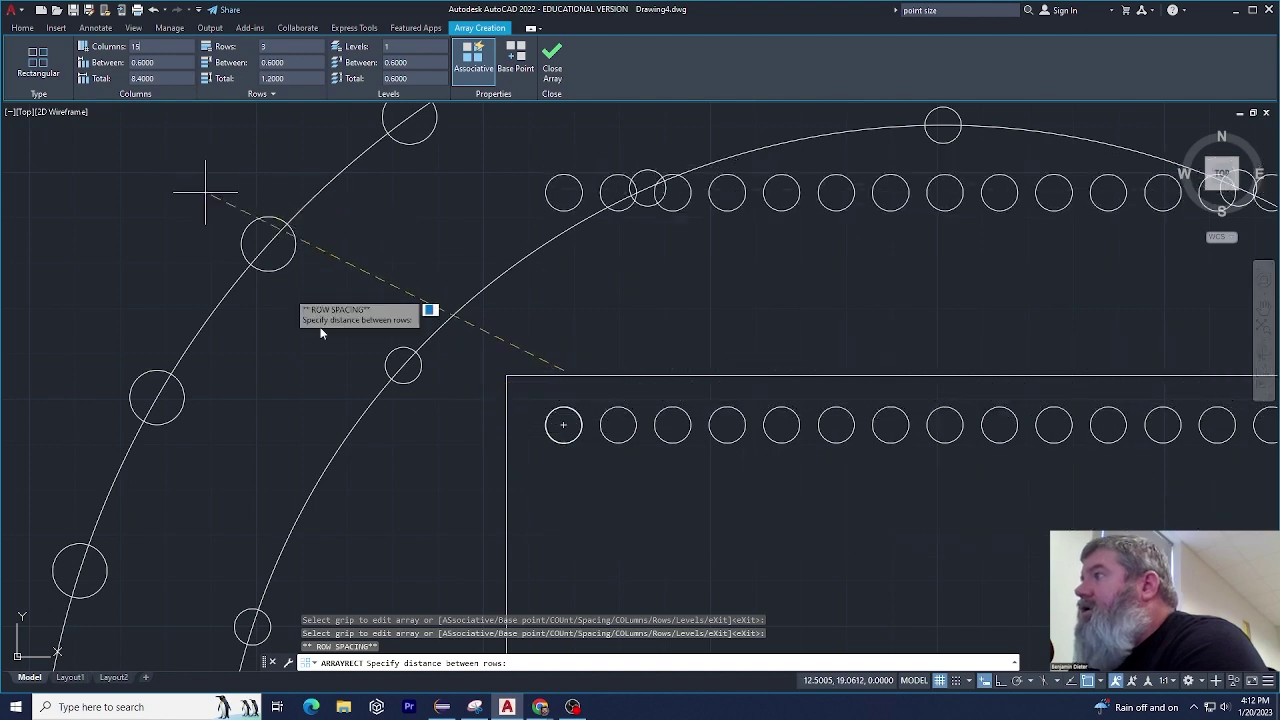
{"action": "left_click", "coordinate": [564, 487]}
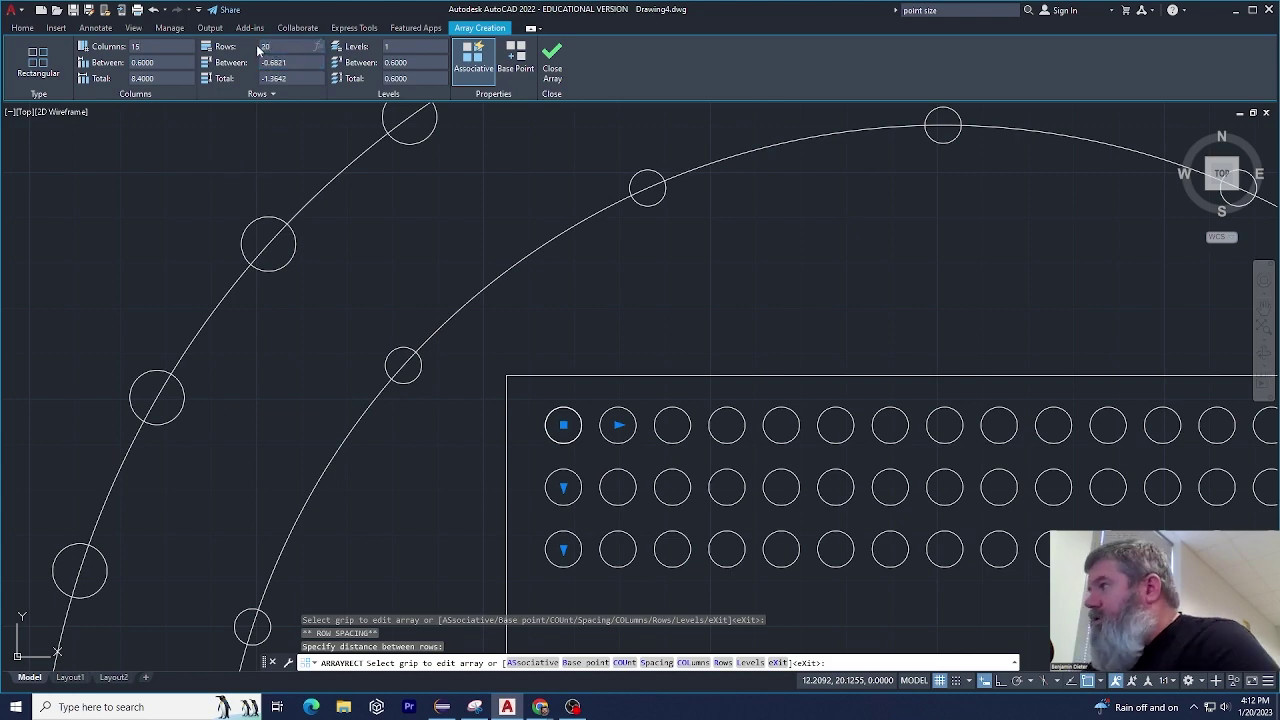
{"action": "key", "text": "Return"}
{"action": "scroll", "coordinate": [591, 251], "scroll_direction": "down", "scroll_amount": 5}
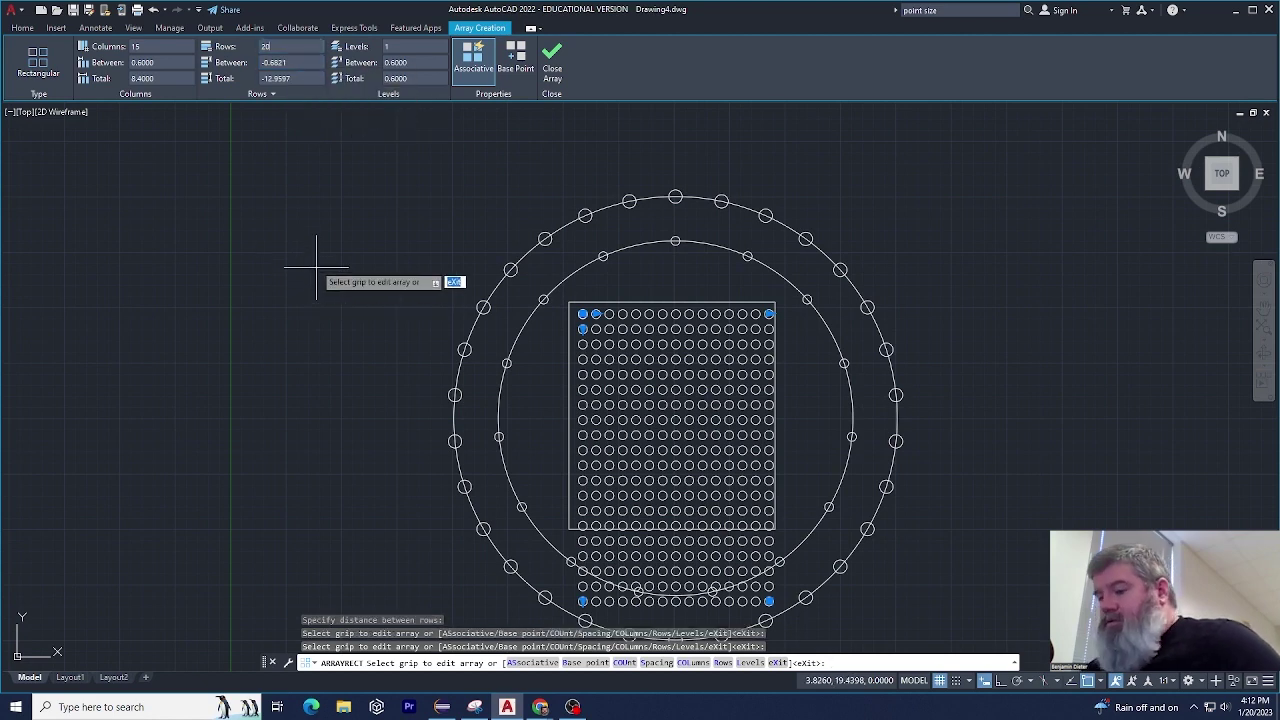
{"action": "key", "text": "Escape"}
{"action": "key", "text": "Escape"}
{"action": "key", "text": "Escape"}
{"action": "scroll", "coordinate": [673, 428], "scroll_direction": "down", "scroll_amount": 2}
{"action": "scroll", "coordinate": [673, 428], "scroll_direction": "up", "scroll_amount": 2}
Select the circle grid array and move it into place, then clear the selection.
{"action": "left_click", "coordinate": [648, 368]}
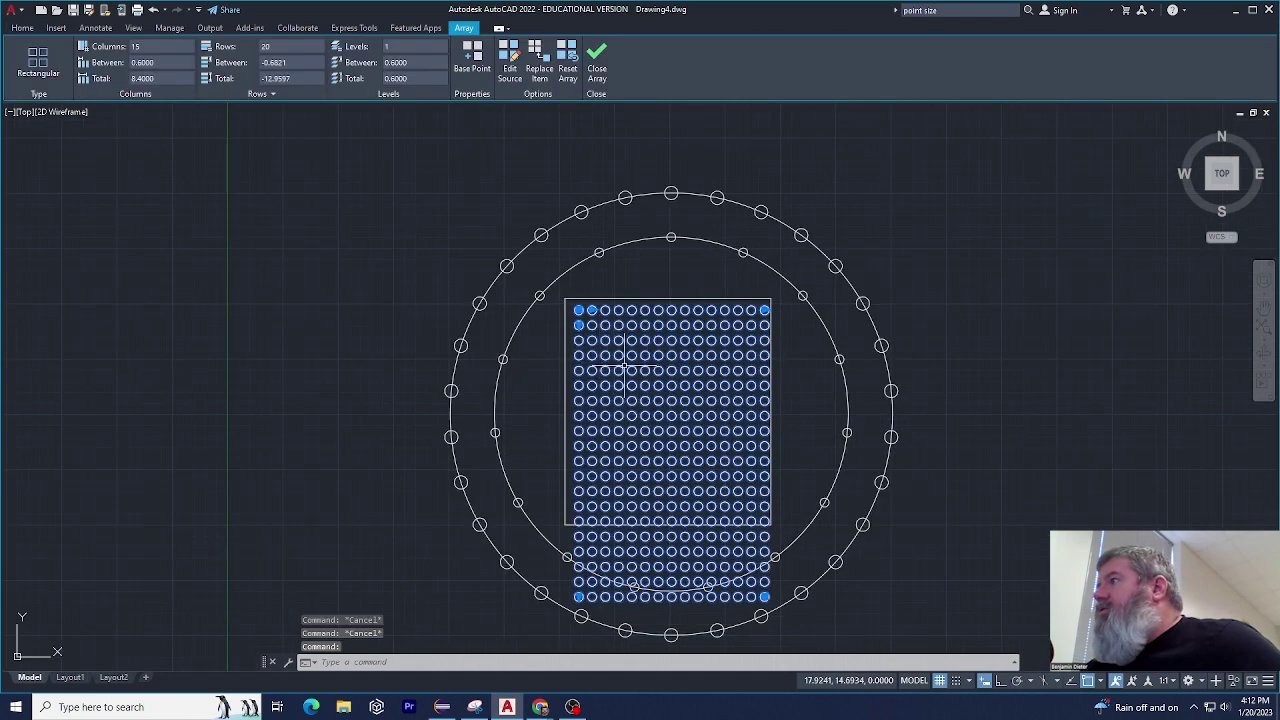
{"action": "left_click", "coordinate": [625, 367]}
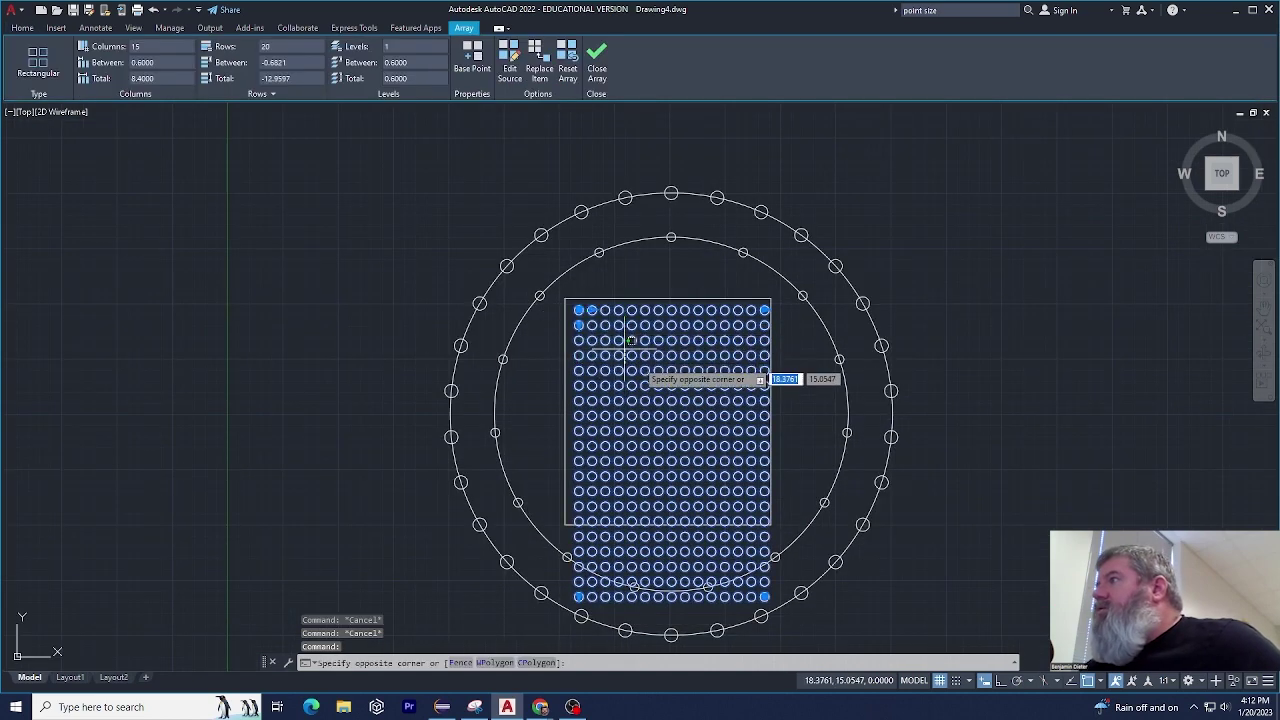
{"action": "left_click", "coordinate": [636, 362]}
{"action": "left_click", "coordinate": [578, 310]}
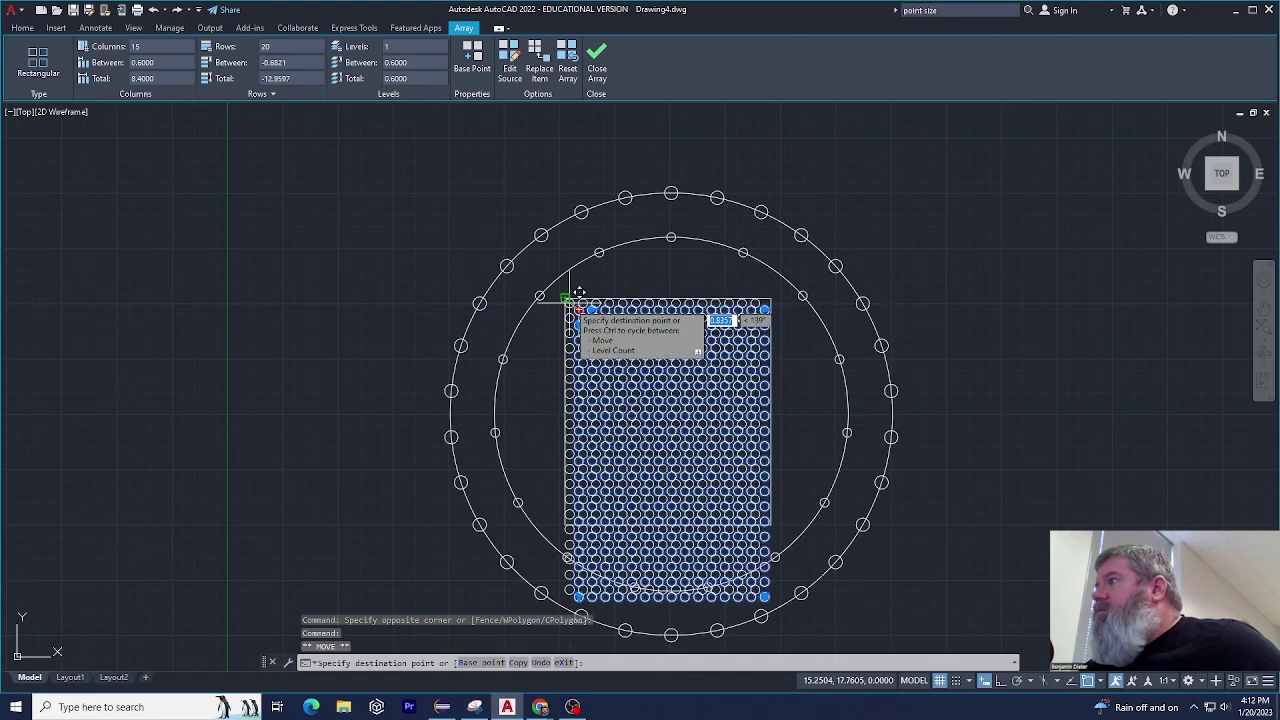
{"action": "left_click", "coordinate": [577, 307]}
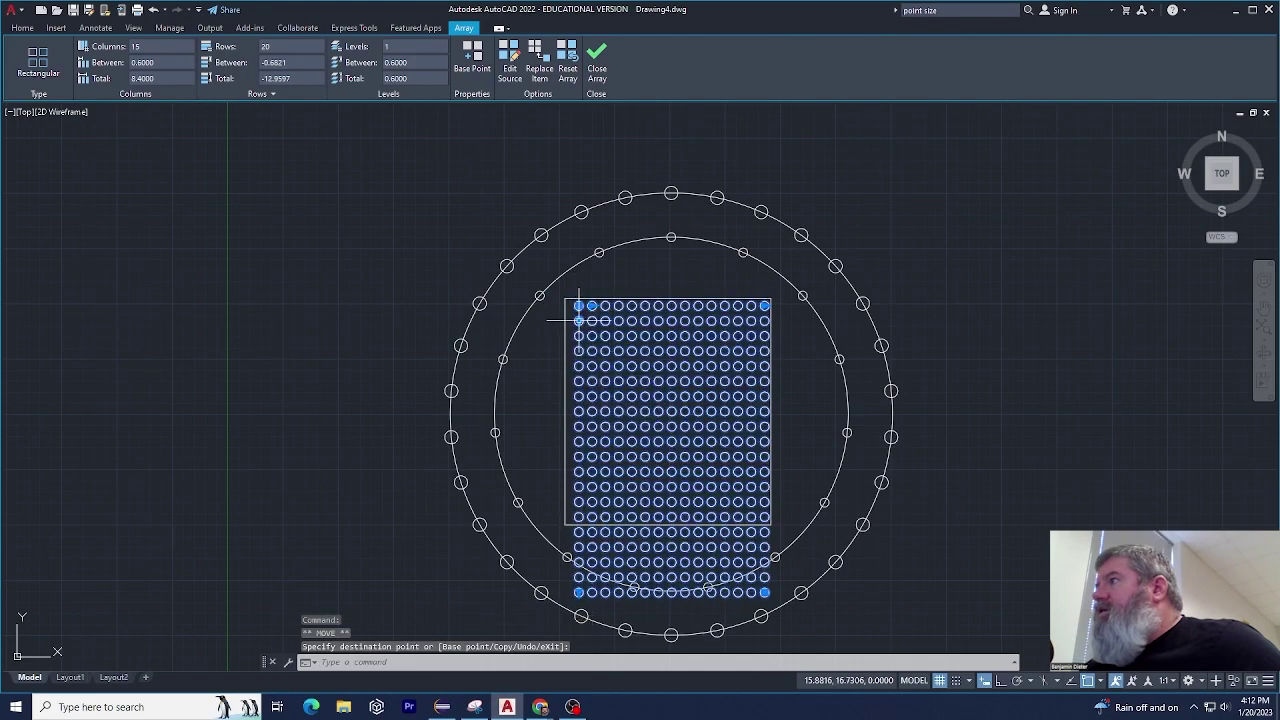
{"action": "scroll", "coordinate": [583, 326], "scroll_direction": "up", "scroll_amount": 3}
{"action": "scroll", "coordinate": [577, 320], "scroll_direction": "down", "scroll_amount": 5}
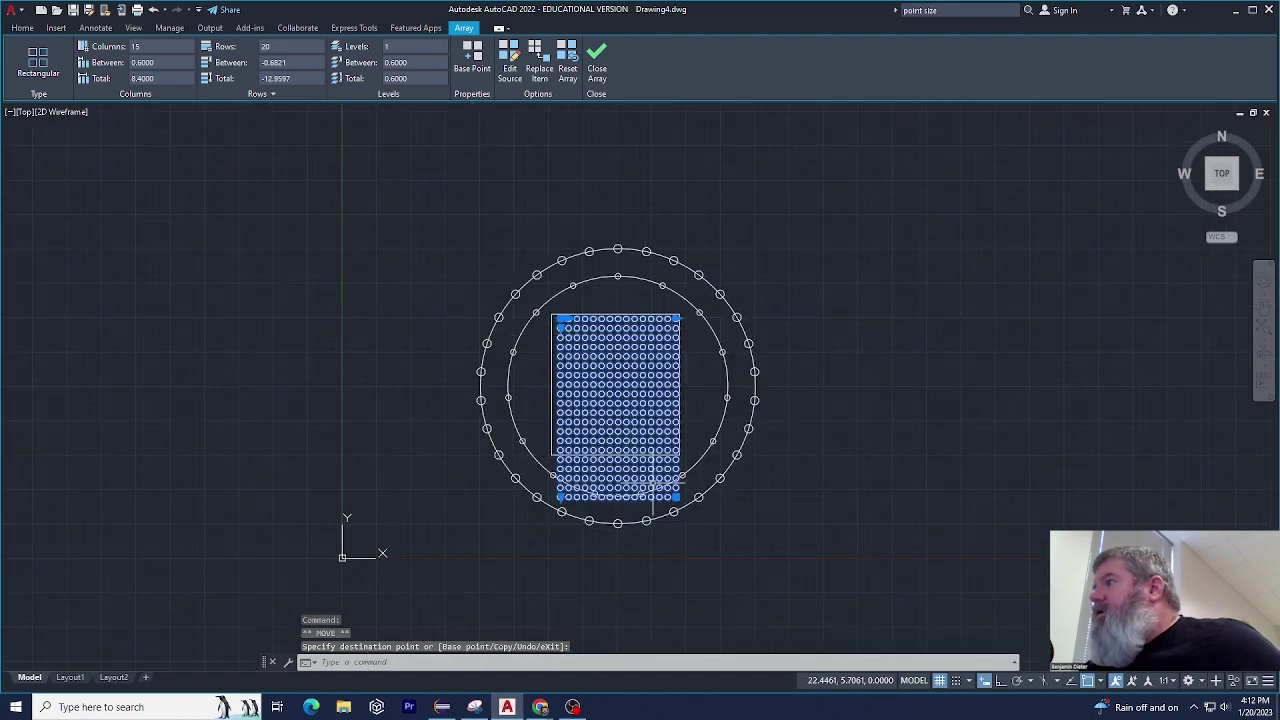
{"action": "scroll", "coordinate": [653, 483], "scroll_direction": "up", "scroll_amount": 2}
{"action": "left_click", "coordinate": [476, 394]}
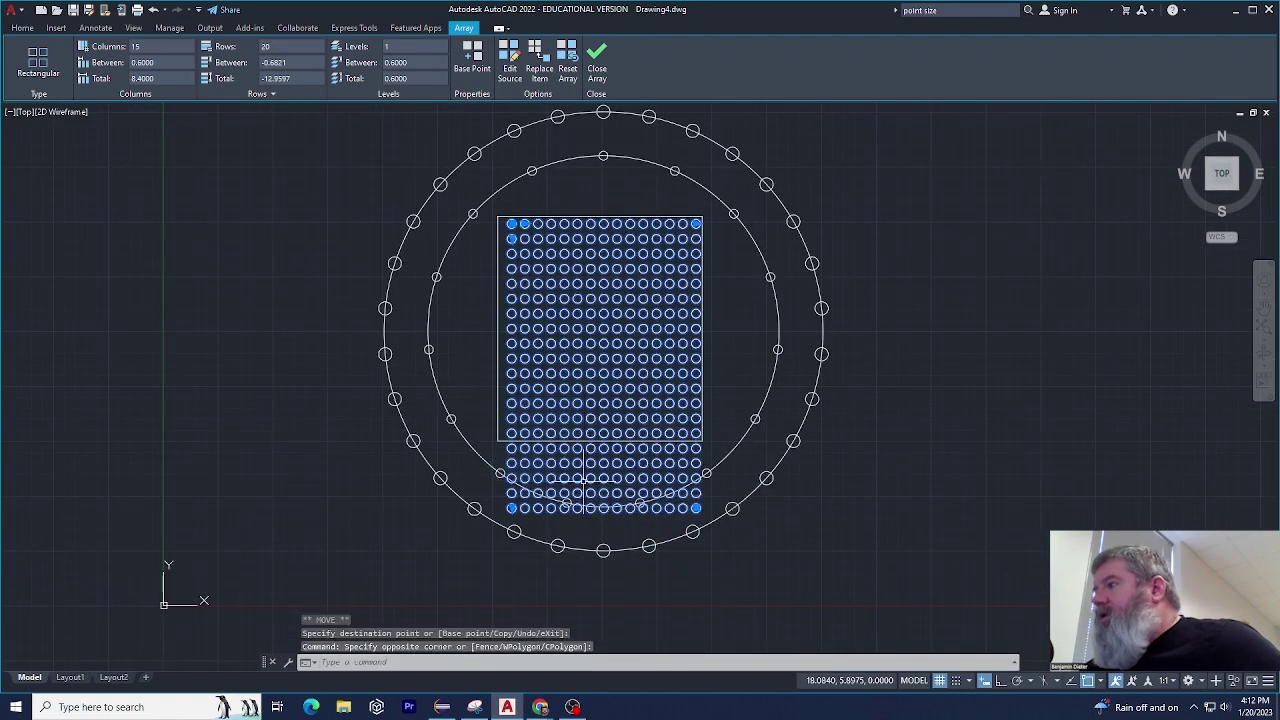
{"action": "key", "text": "Escape"}
{"action": "key", "text": "Escape"}
Reselect the circle grid array and explode it into separate circles.
{"action": "left_click", "coordinate": [577, 380]}
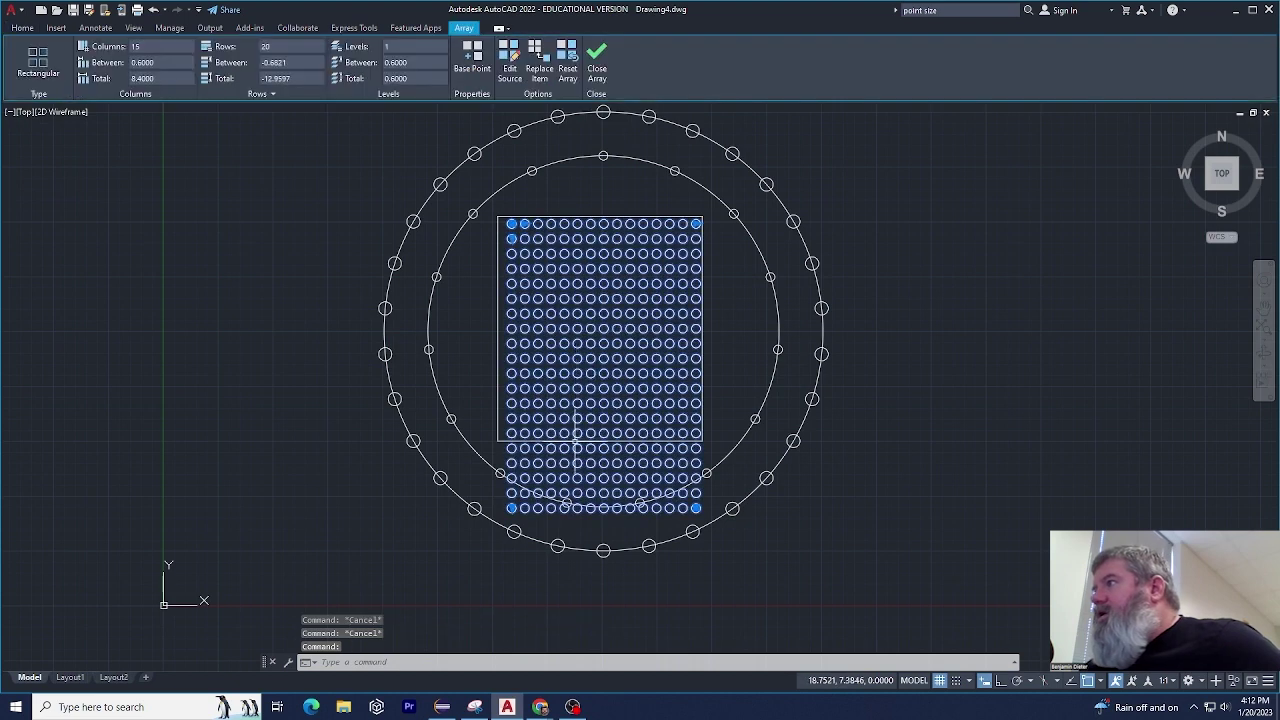
{"action": "key", "text": "Escape"}
{"action": "key", "text": "Escape"}
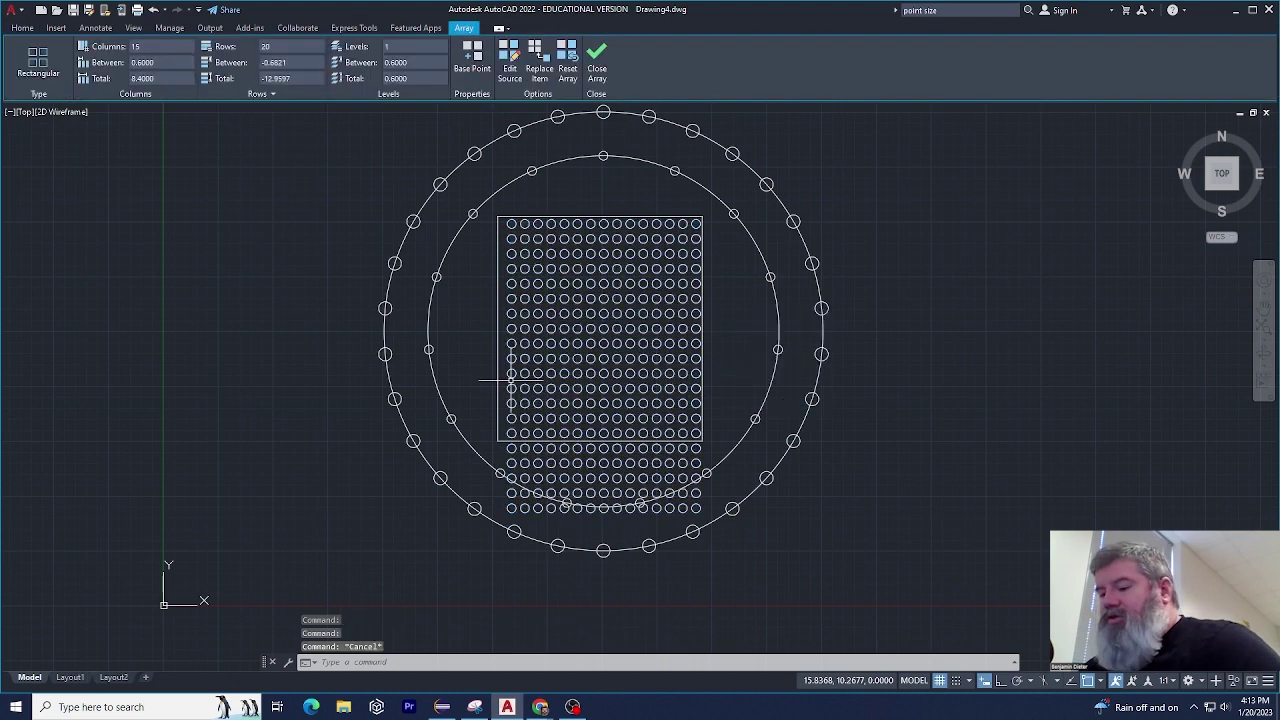
{"action": "left_click", "coordinate": [538, 357]}
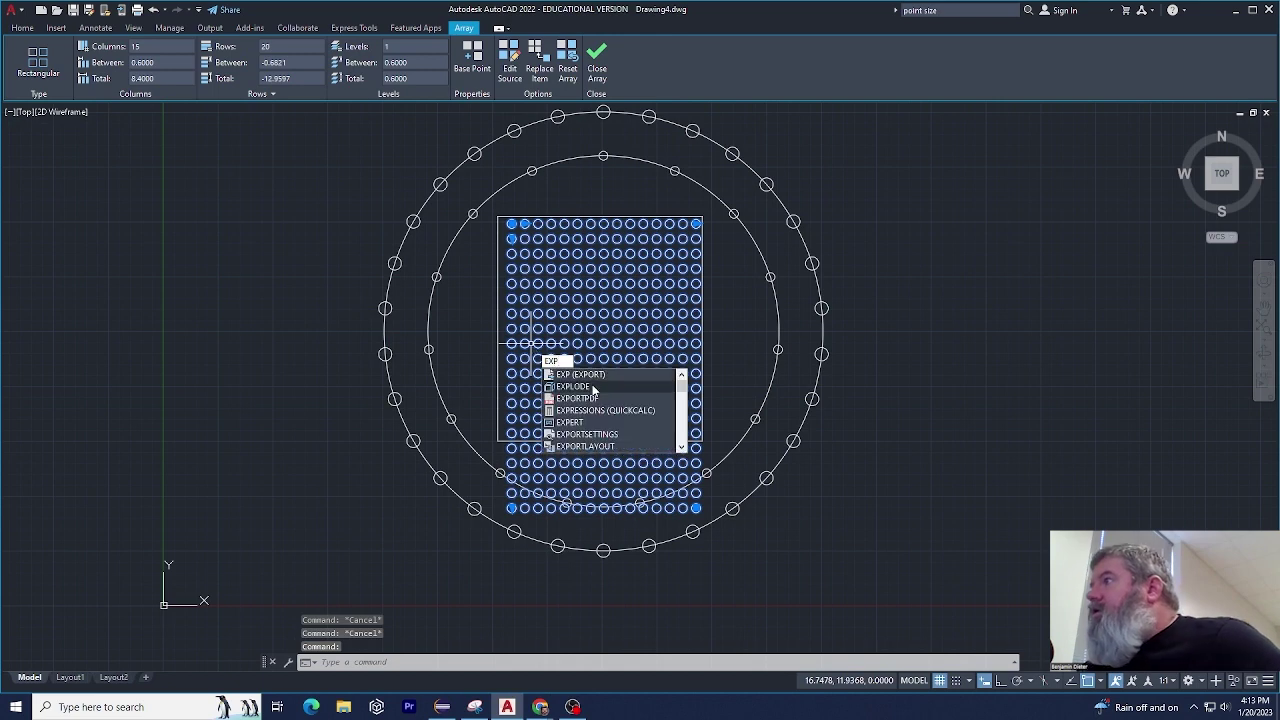
{"action": "left_click", "coordinate": [594, 387]}
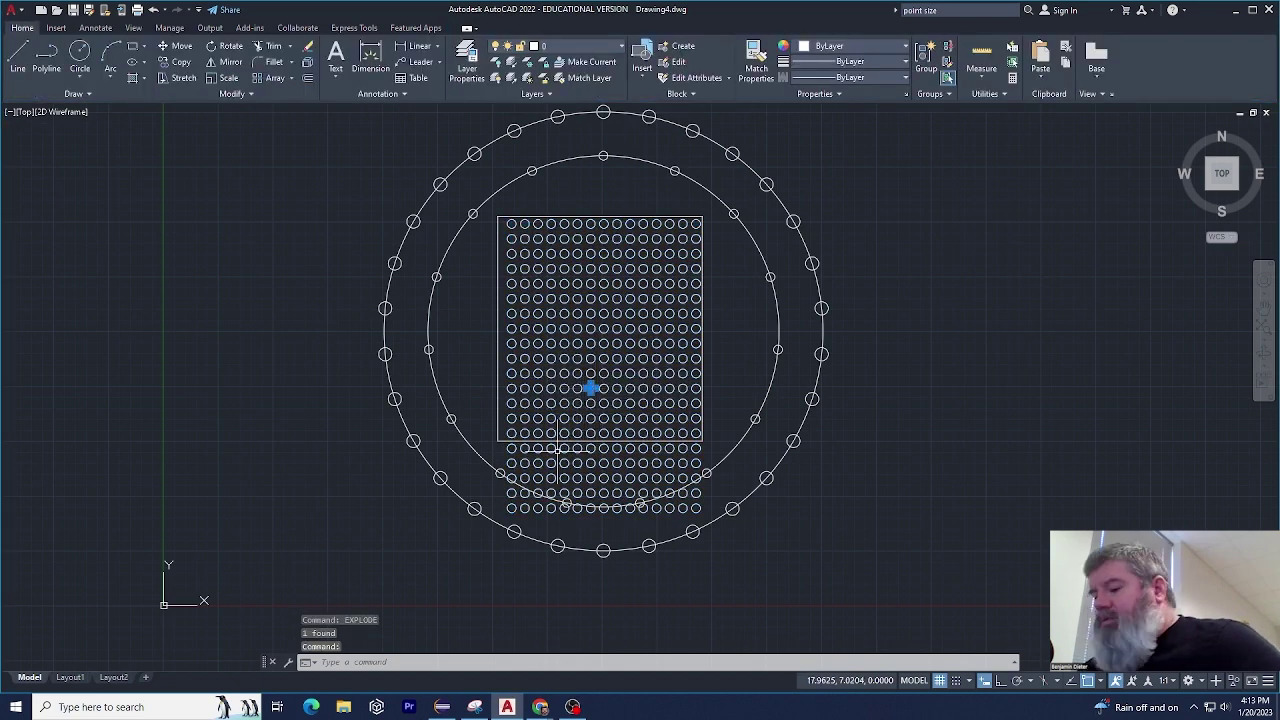
Delete the rows of circles just below the rectangle using a window and a lasso.
{"action": "key", "text": "Escape"}
{"action": "key", "text": "Escape"}
{"action": "left_click", "coordinate": [712, 449]}
{"action": "left_click", "coordinate": [498, 462]}
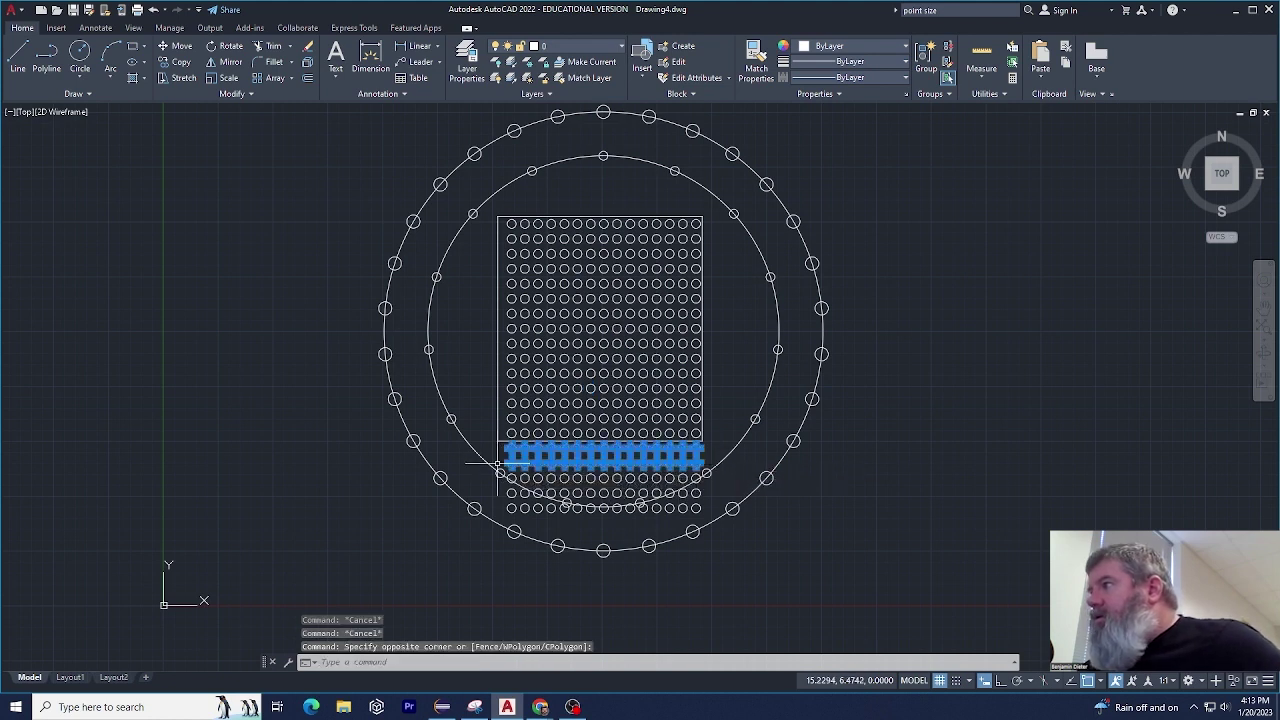
{"action": "key", "text": "Delete"}
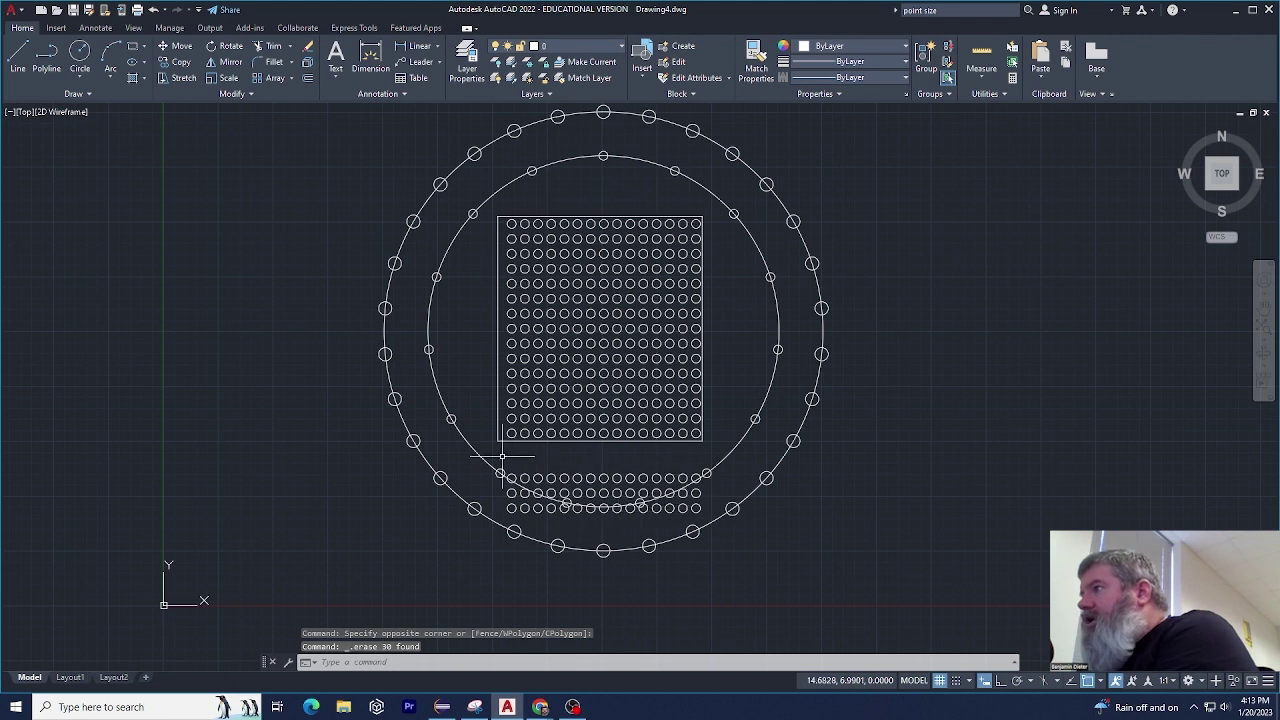
{"action": "left_click_drag", "start_coordinate": [508, 460], "coordinate": [508, 463]}
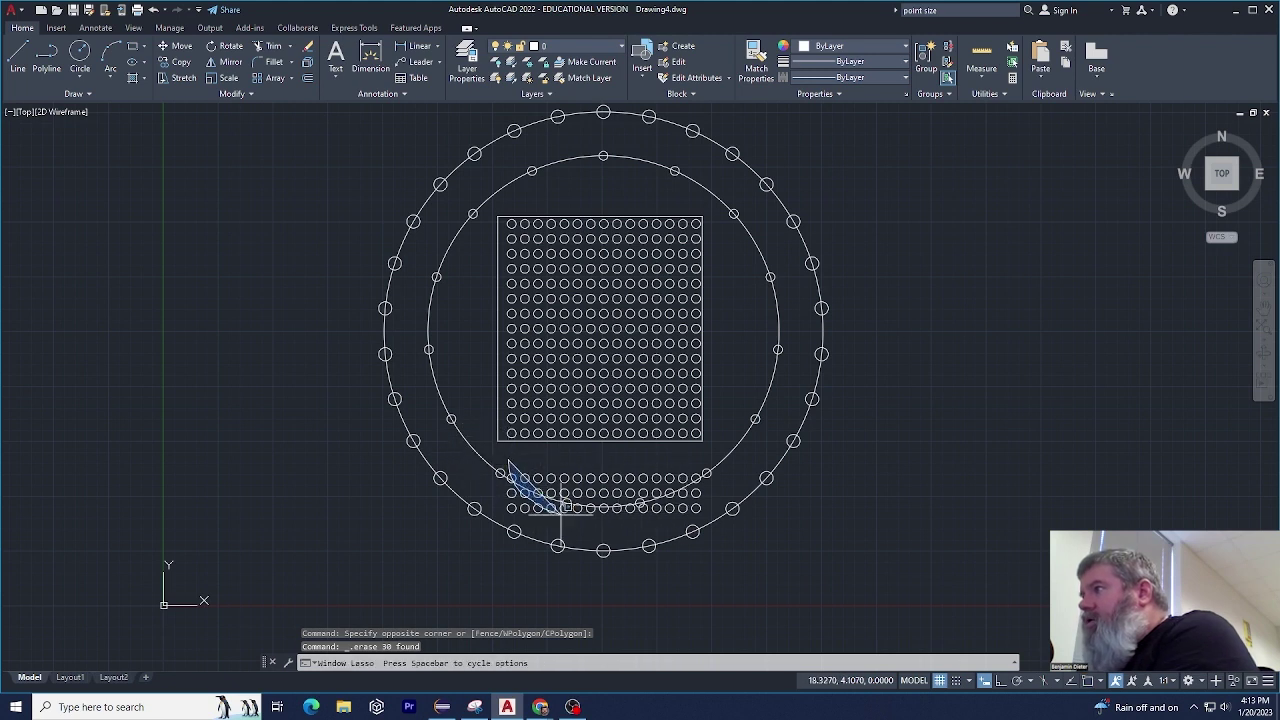
{"action": "mouse_move", "coordinate": [566, 506]}
{"action": "left_mouse_down"}
{"action": "mouse_move", "coordinate": [663, 506]}
{"action": "mouse_move", "coordinate": [731, 489]}
{"action": "mouse_move", "coordinate": [700, 470]}
{"action": "left_mouse_up"}
{"action": "key", "text": "Delete"}
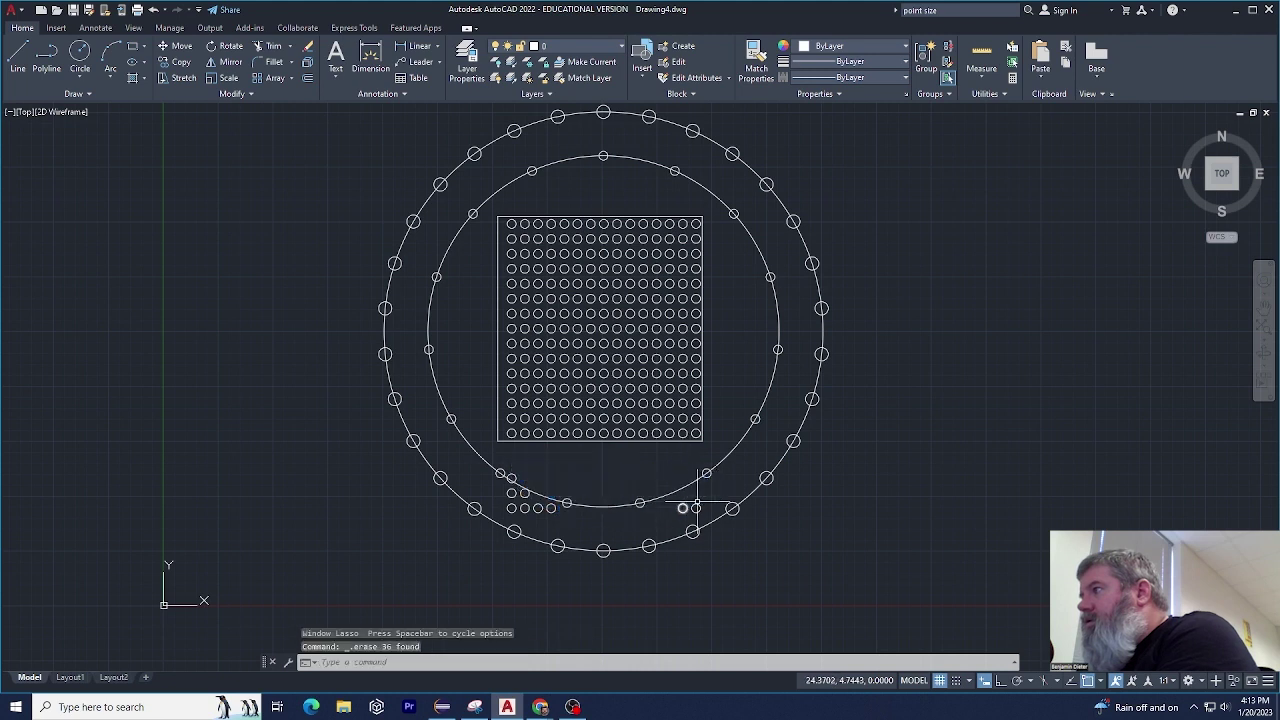
Delete the remaining leftover circles outside the rectangle, two and then seven.
{"action": "left_click", "coordinate": [712, 500]}
{"action": "left_click", "coordinate": [666, 515]}
{"action": "key", "text": "Delete"}
{"action": "left_click", "coordinate": [641, 490]}
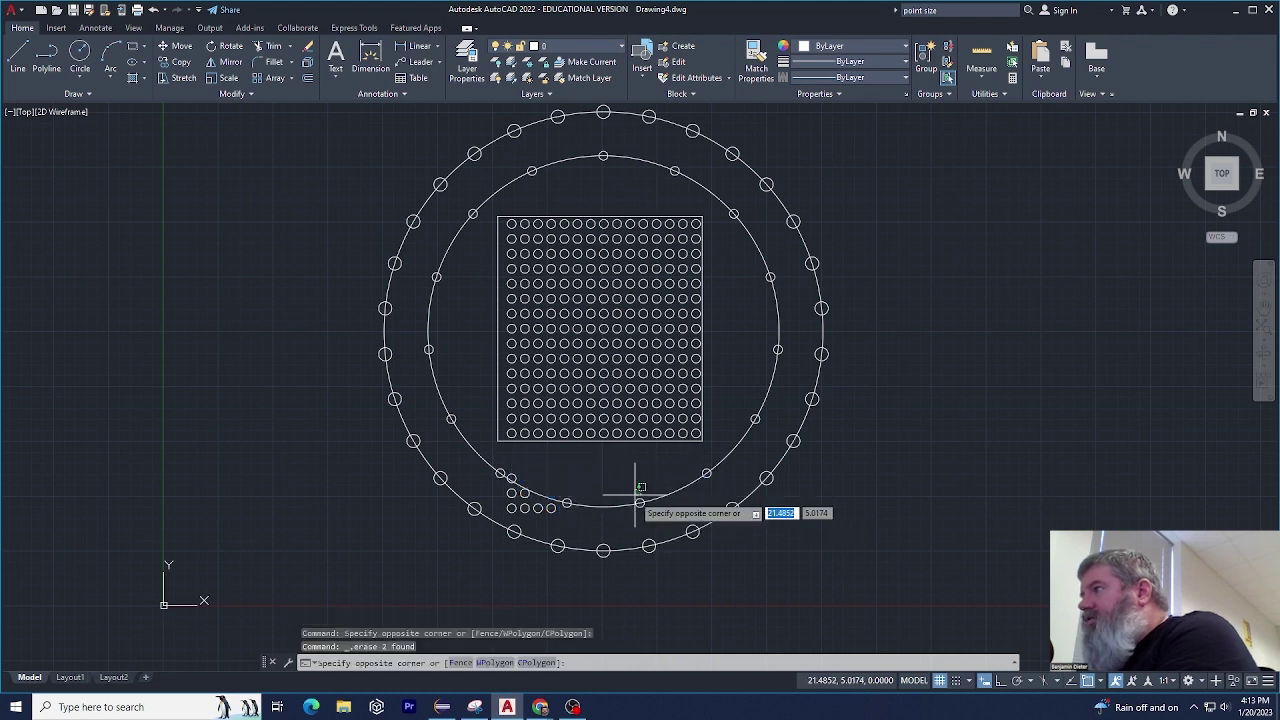
{"action": "left_click", "coordinate": [553, 473]}
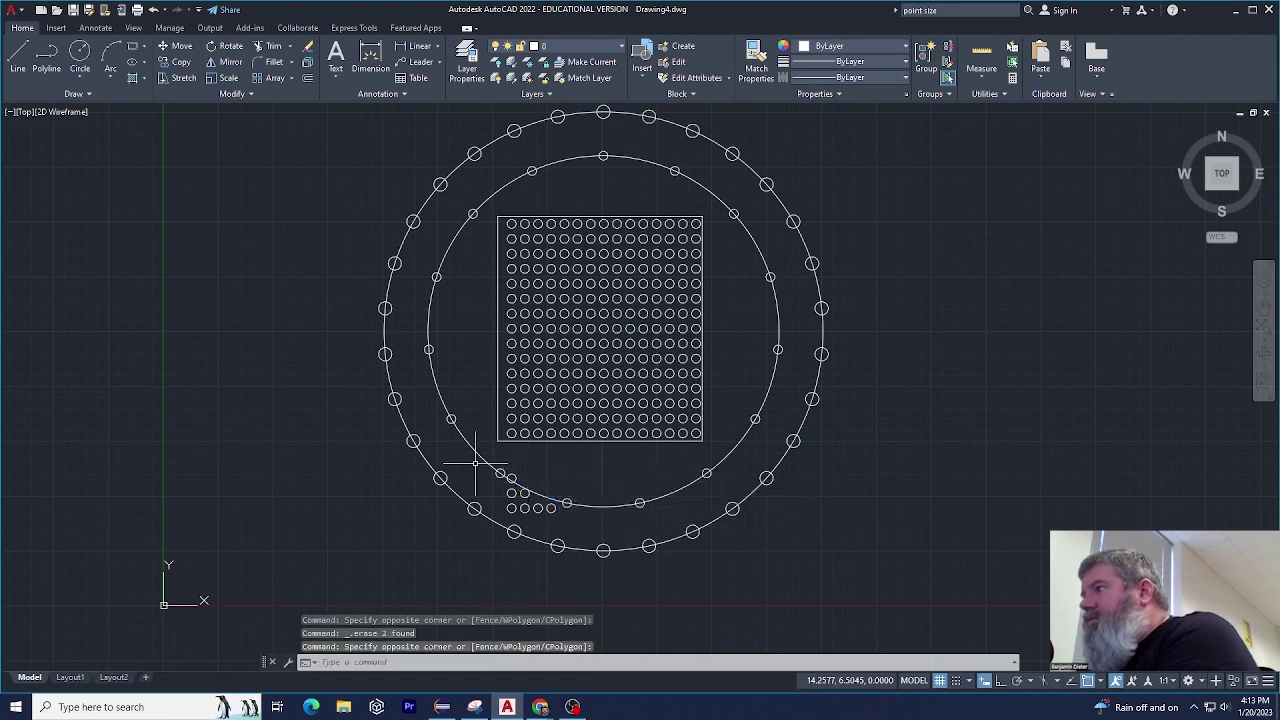
{"action": "left_click", "coordinate": [507, 462]}
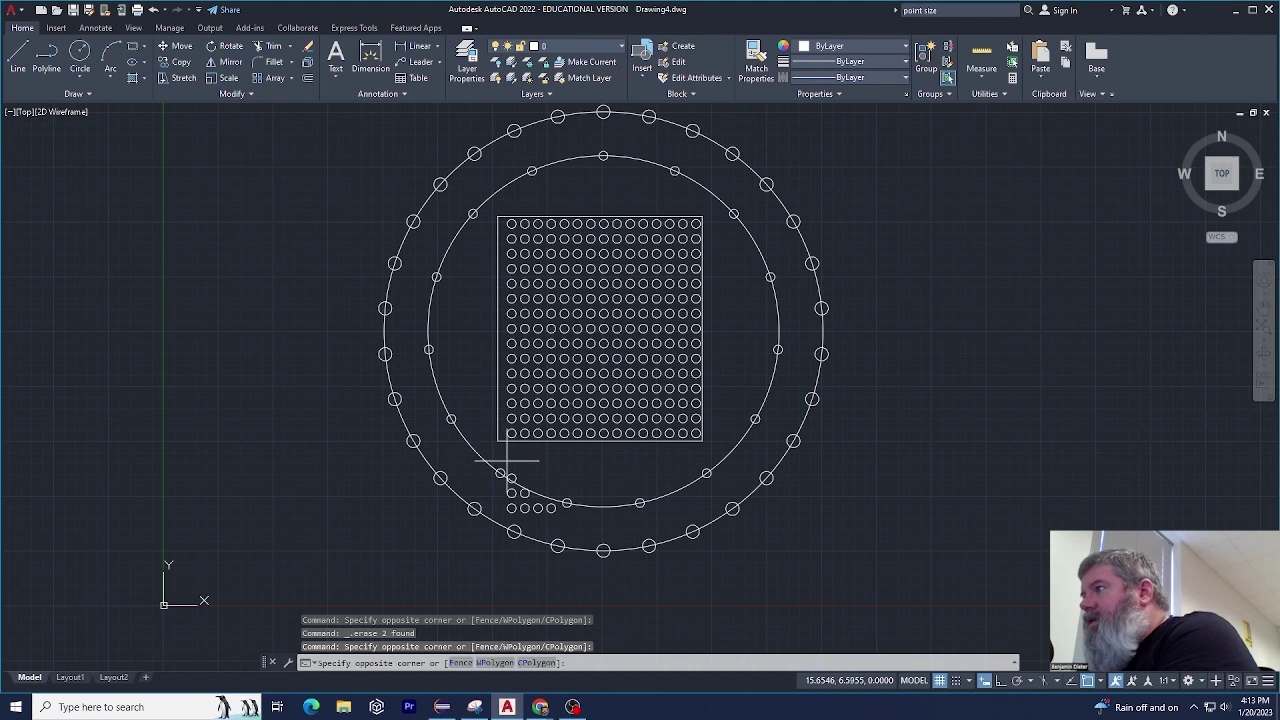
{"action": "left_click", "coordinate": [550, 512]}
{"action": "key", "text": "Delete"}
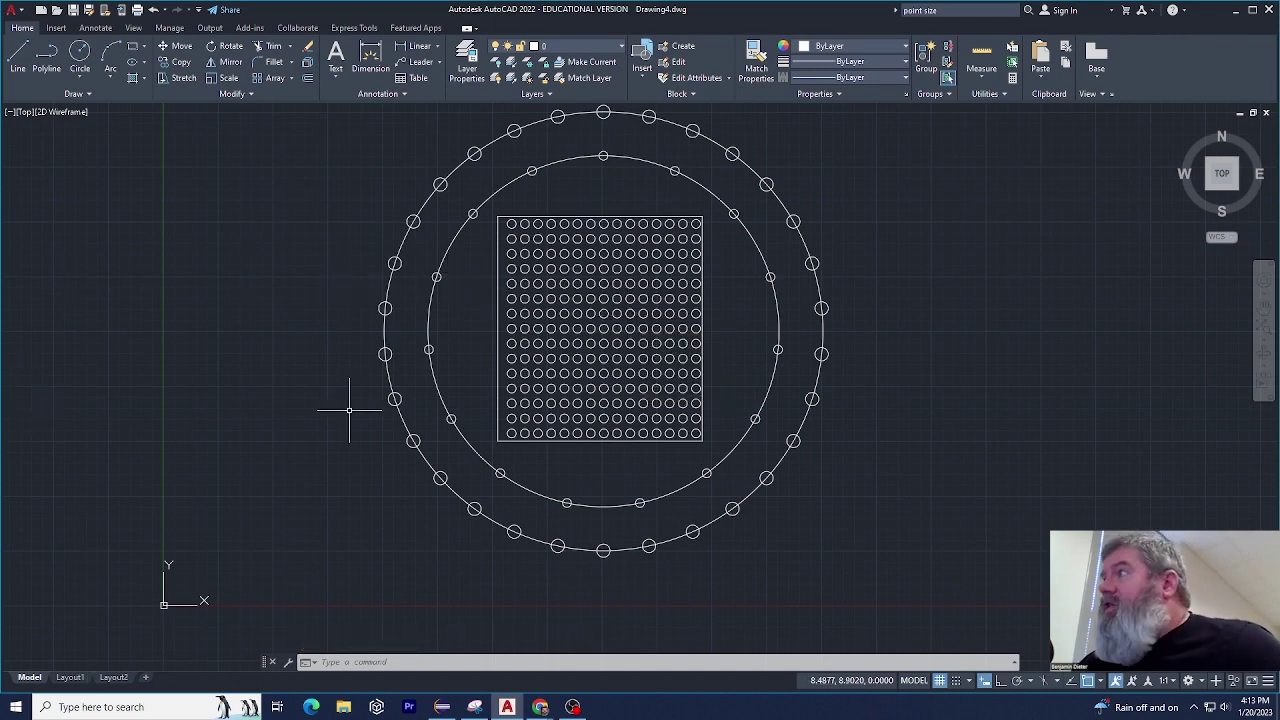
Start FILLET and set the fillet radius to 1.
{"action": "scroll", "coordinate": [349, 409], "scroll_direction": "up", "scroll_amount": 2}
{"action": "scroll", "coordinate": [421, 385], "scroll_direction": "down", "scroll_amount": 2}
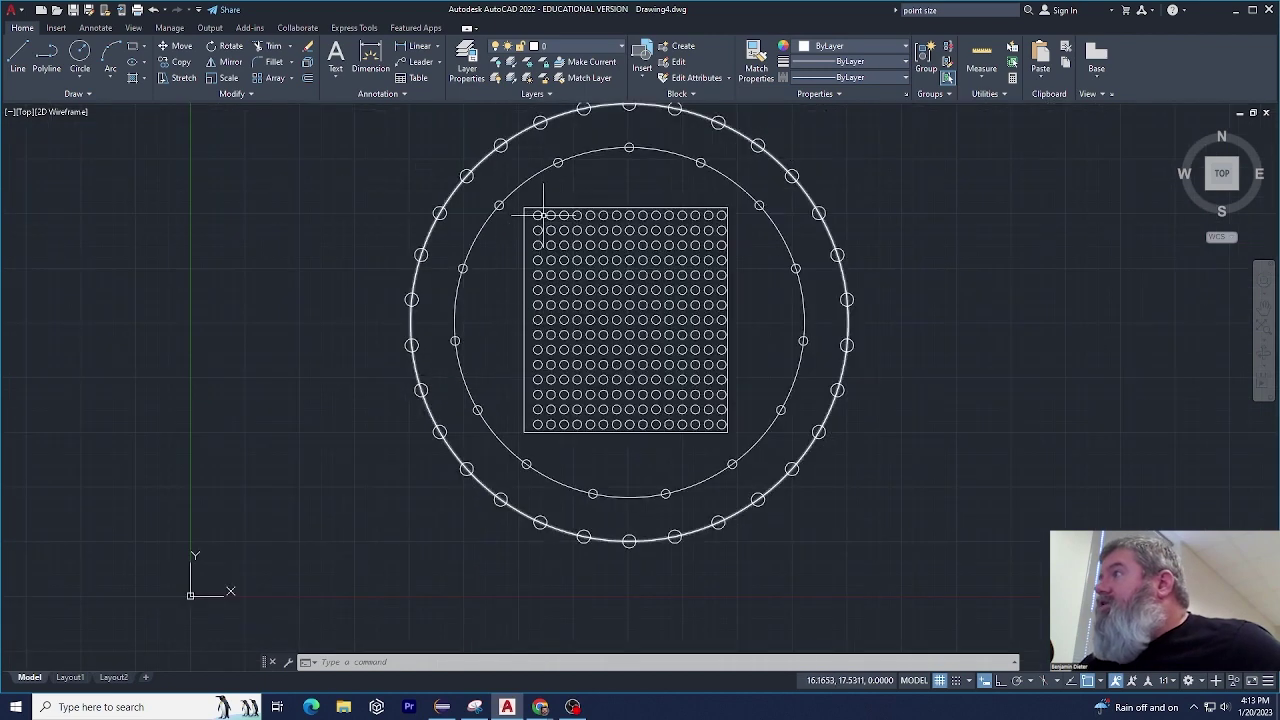
{"action": "scroll", "coordinate": [530, 205], "scroll_direction": "up", "scroll_amount": 2}
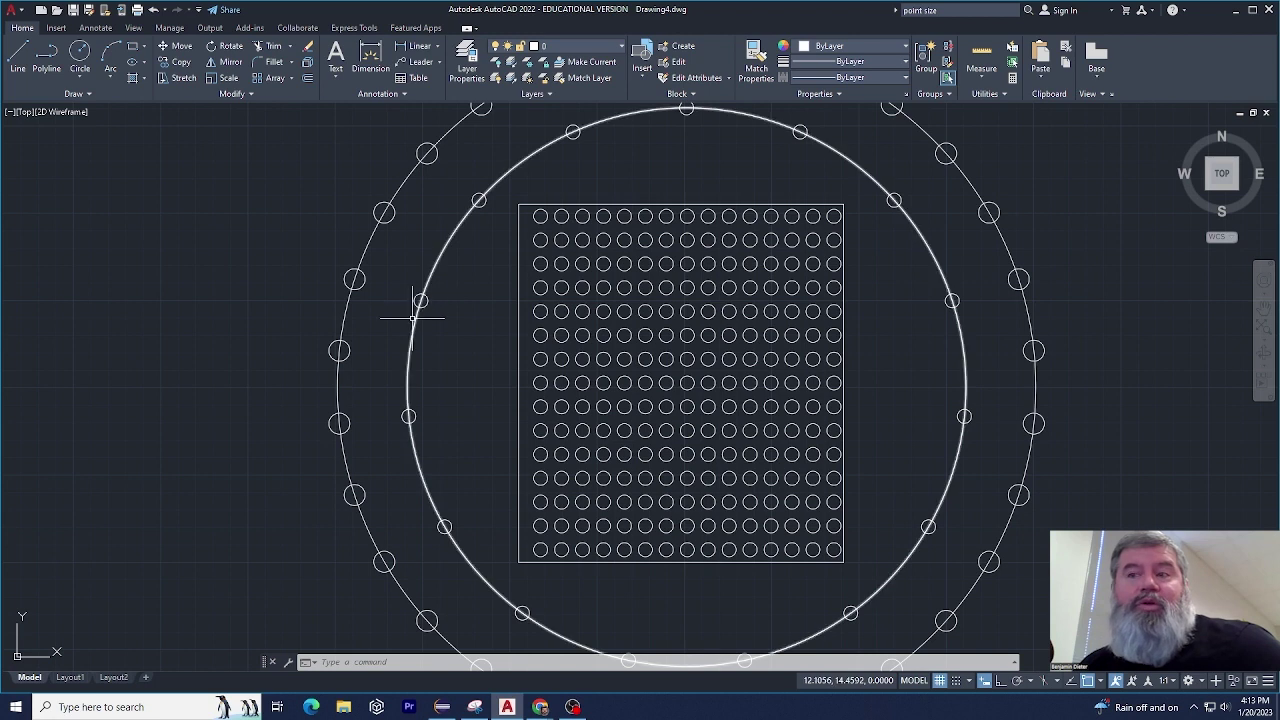
{"action": "left_click", "coordinate": [272, 64]}
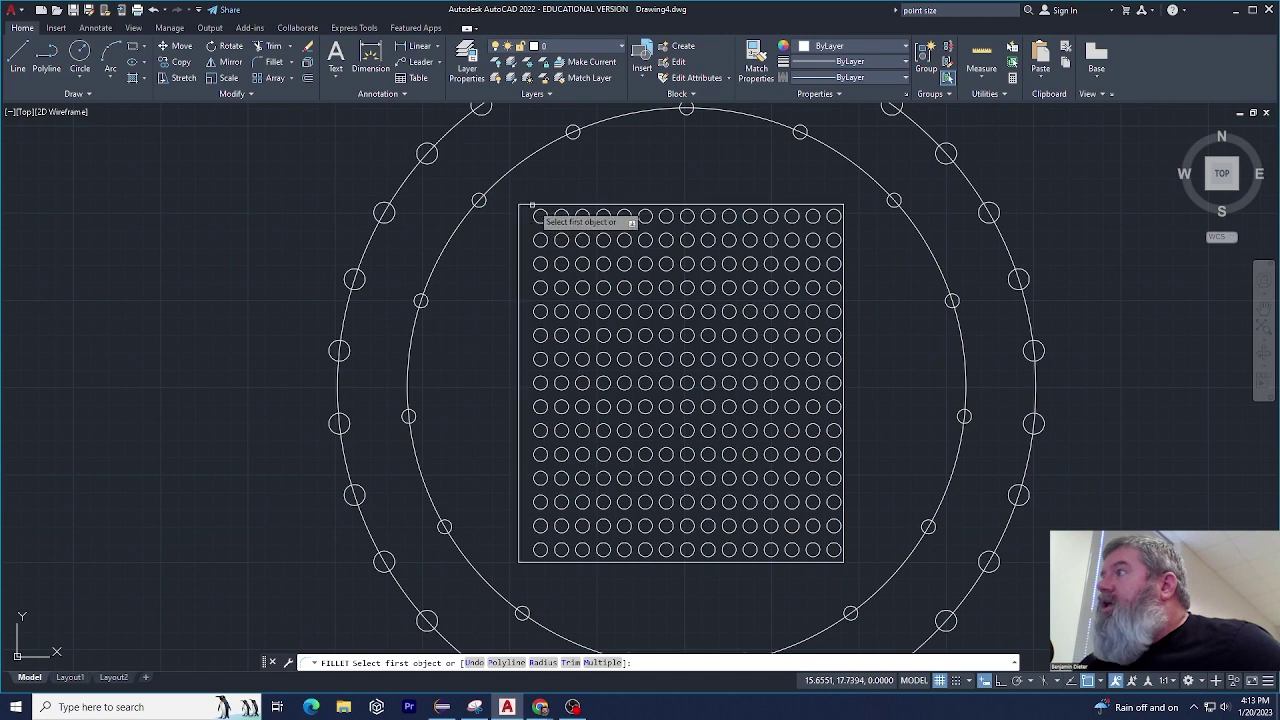
{"action": "left_click", "coordinate": [532, 205]}
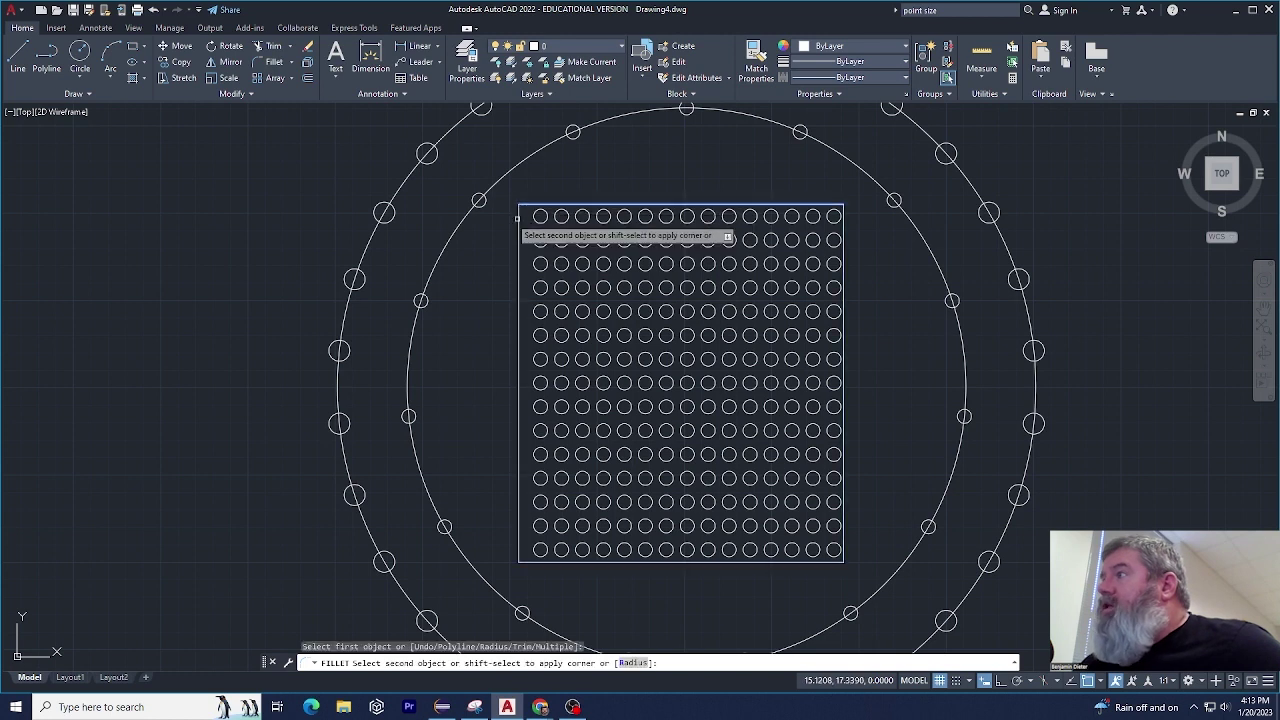
{"action": "key", "text": "Escape"}
{"action": "key", "text": "Escape"}
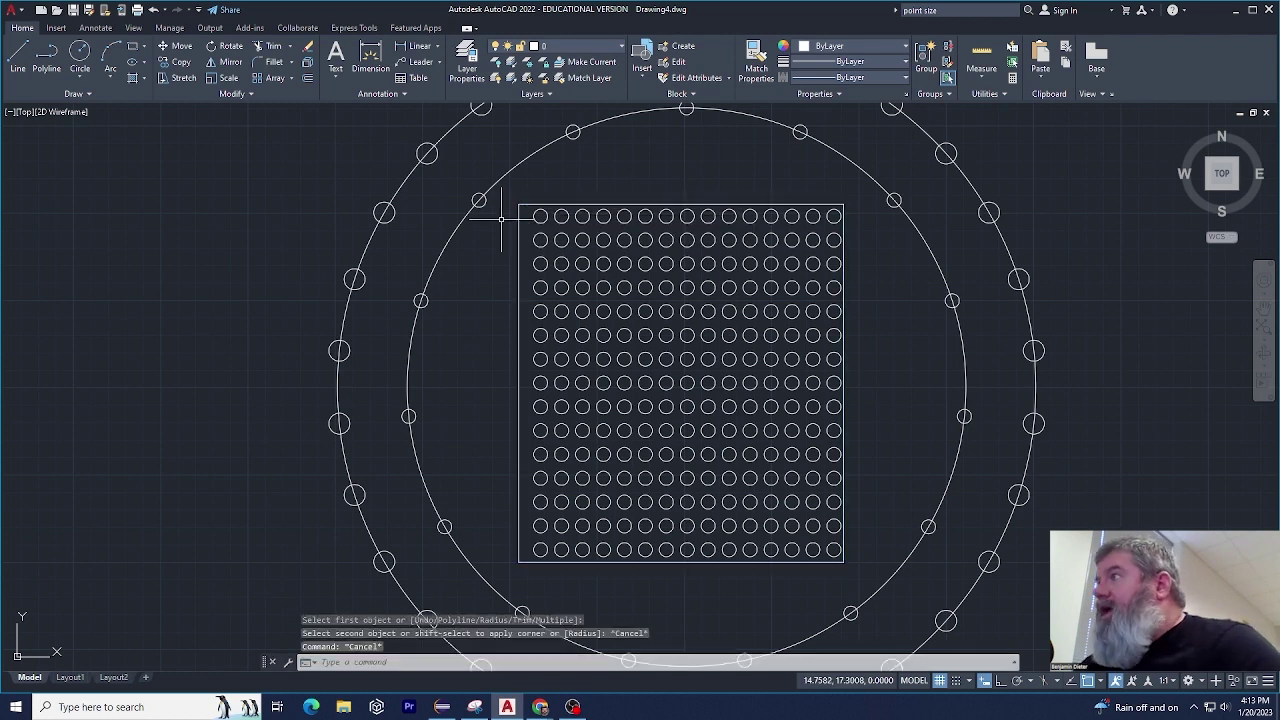
{"action": "left_click", "coordinate": [262, 63]}
{"action": "type", "text": "r"}
{"action": "key", "text": "Return"}
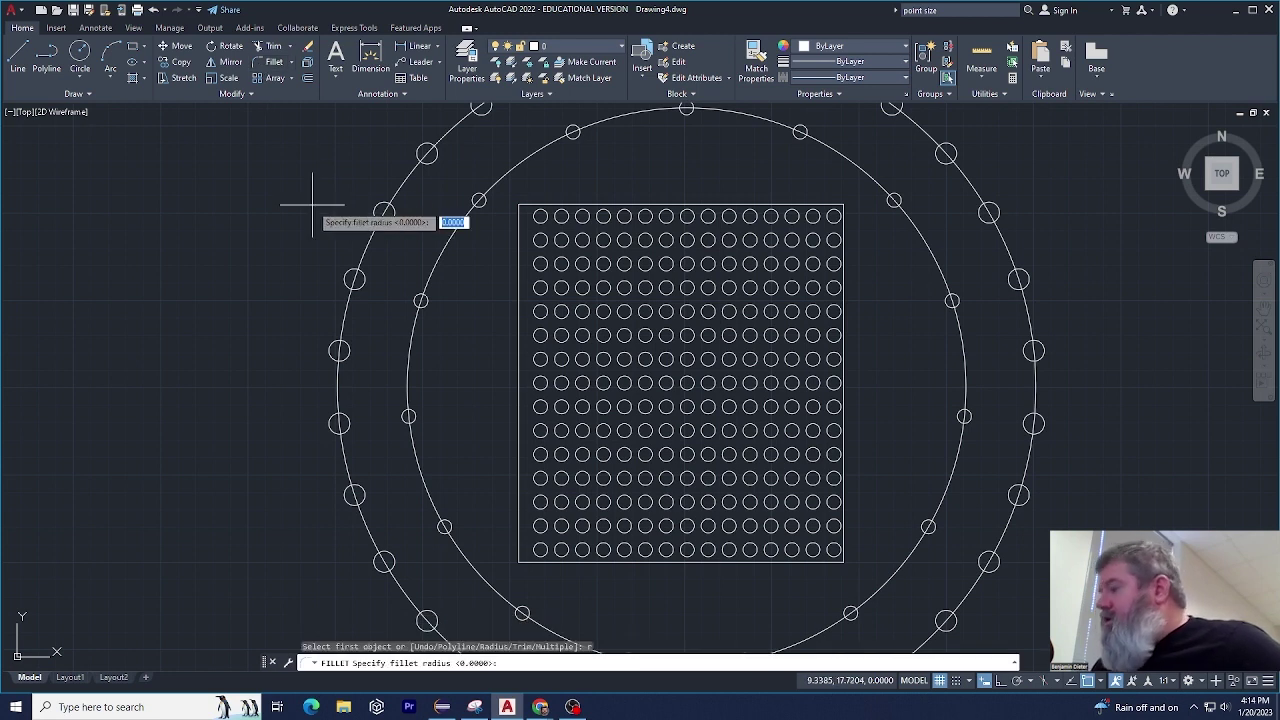
{"action": "type", "text": "1"}
{"action": "key", "text": "Return"}
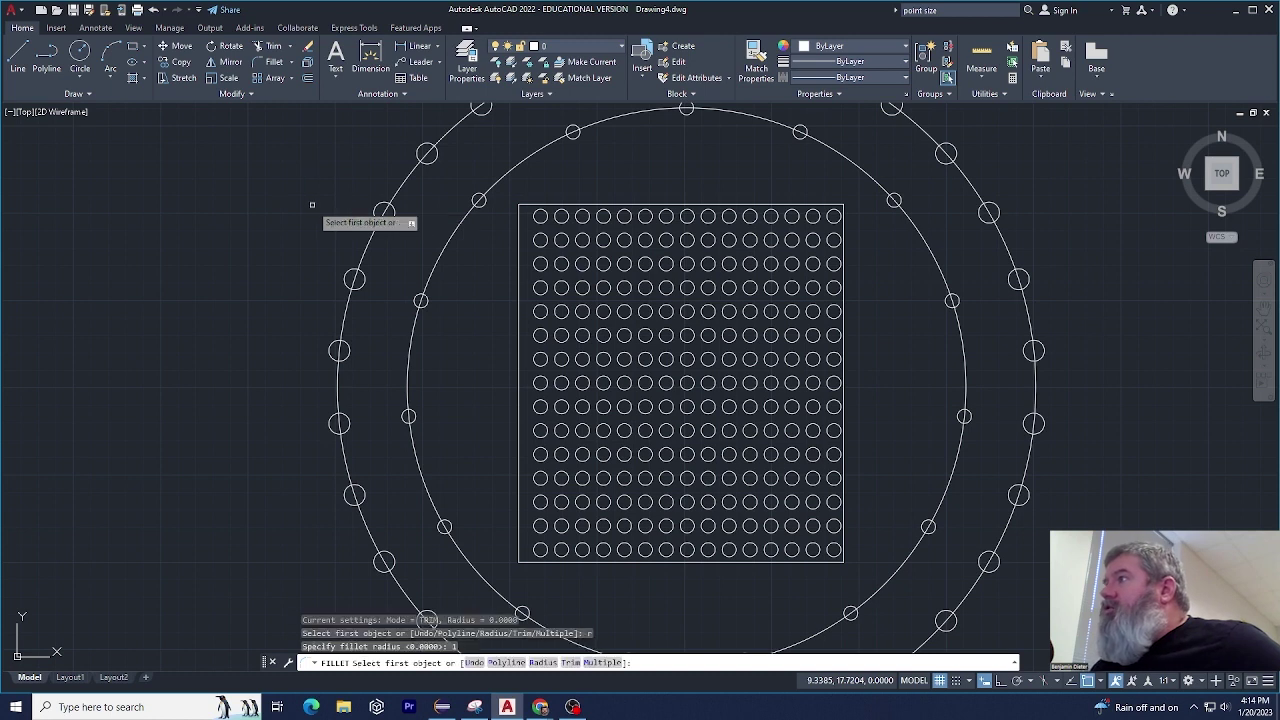
Fillet the rectangle's top-left and bottom-left corners.
{"action": "left_click", "coordinate": [520, 204]}
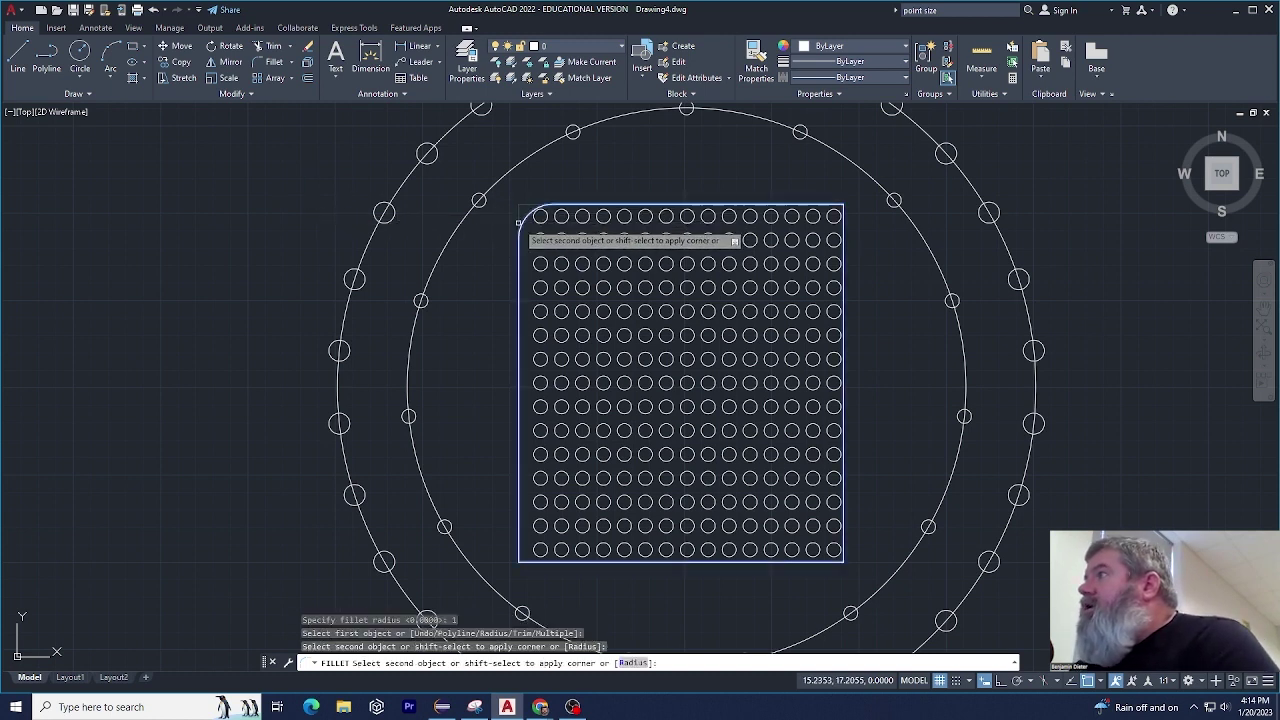
{"action": "left_click", "coordinate": [517, 230]}
{"action": "key", "text": "Return"}
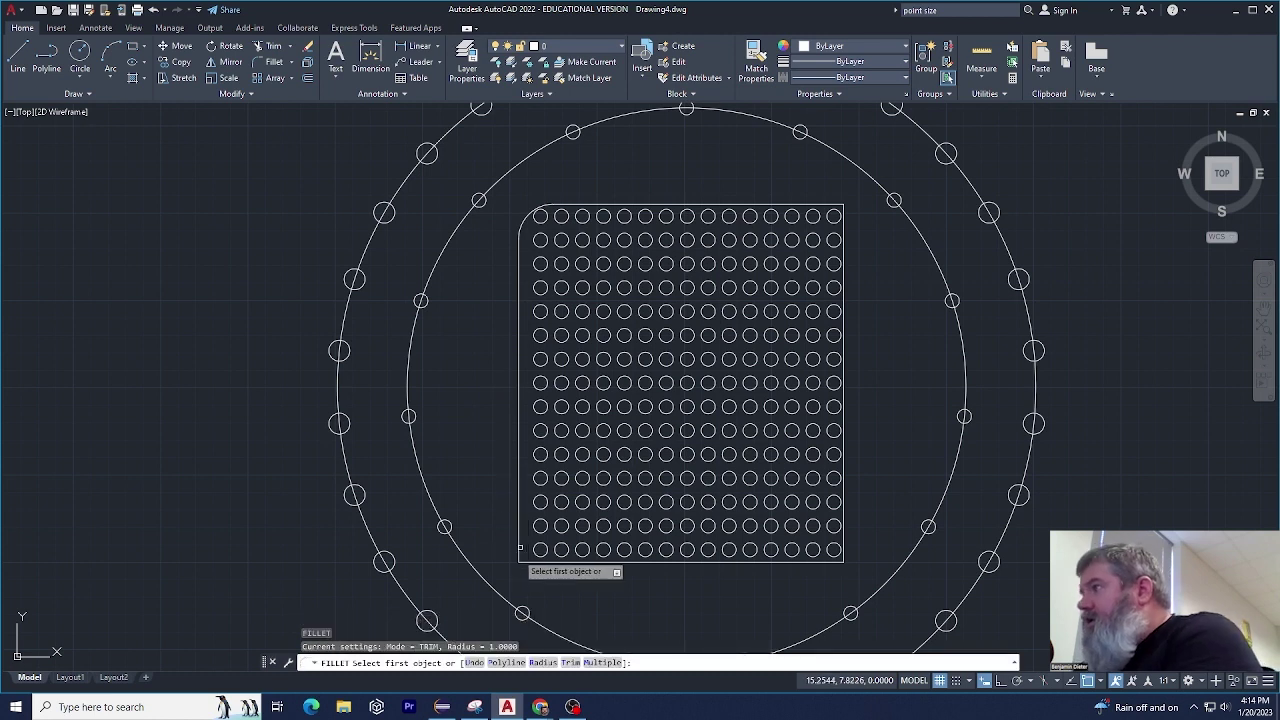
{"action": "left_click", "coordinate": [522, 557]}
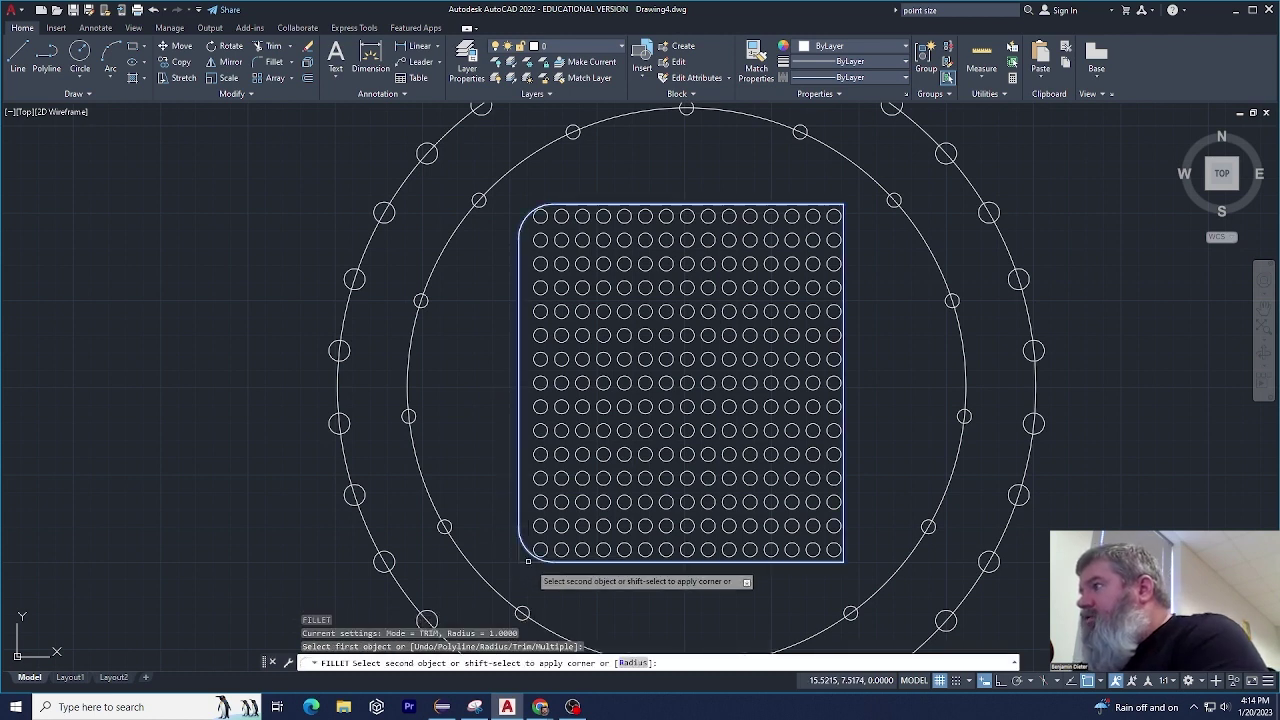
{"action": "left_click", "coordinate": [528, 561]}
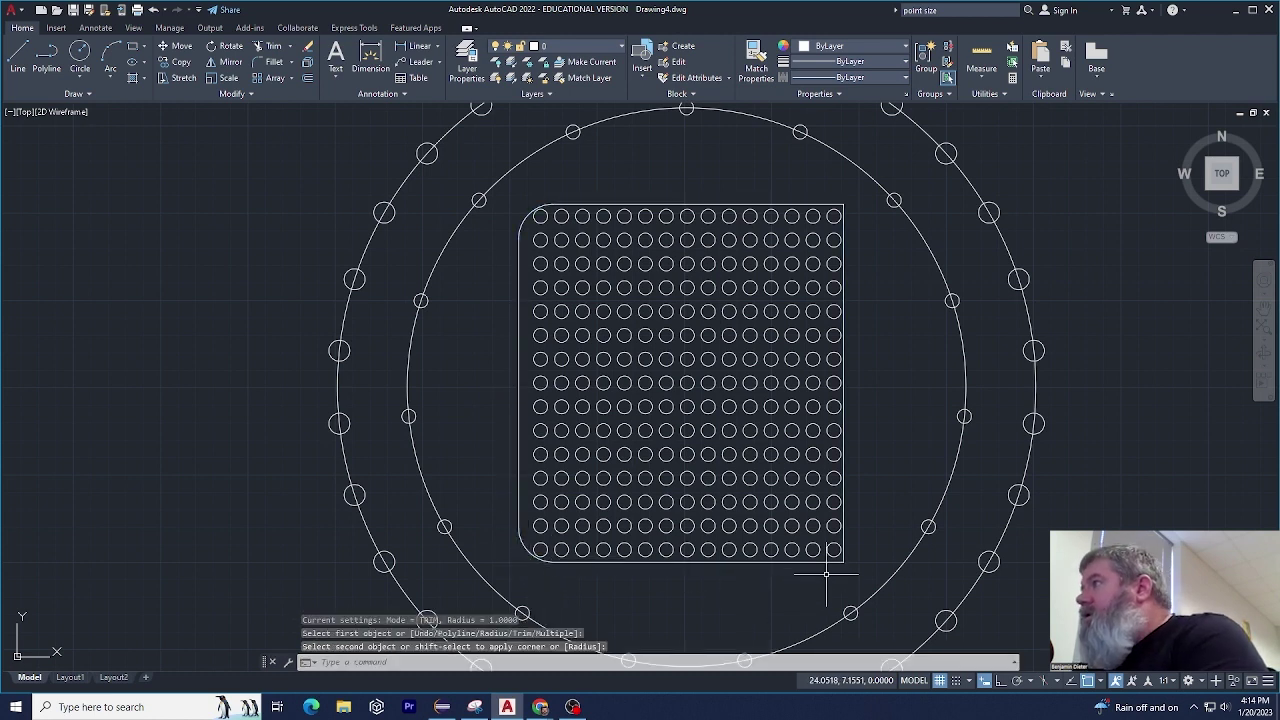
{"action": "scroll", "coordinate": [534, 203], "scroll_direction": "up", "scroll_amount": 5}
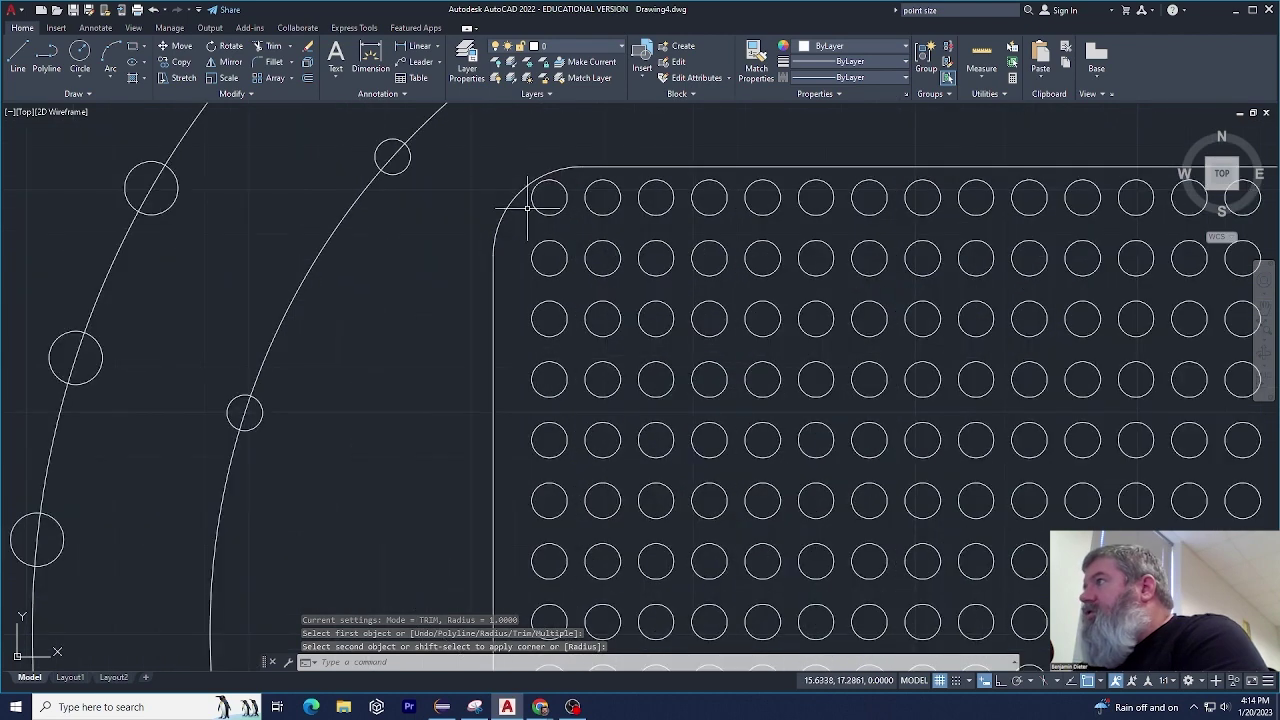
{"action": "scroll", "coordinate": [529, 189], "scroll_direction": "down", "scroll_amount": 5}
{"action": "scroll", "coordinate": [677, 294], "scroll_direction": "down", "scroll_amount": 3}
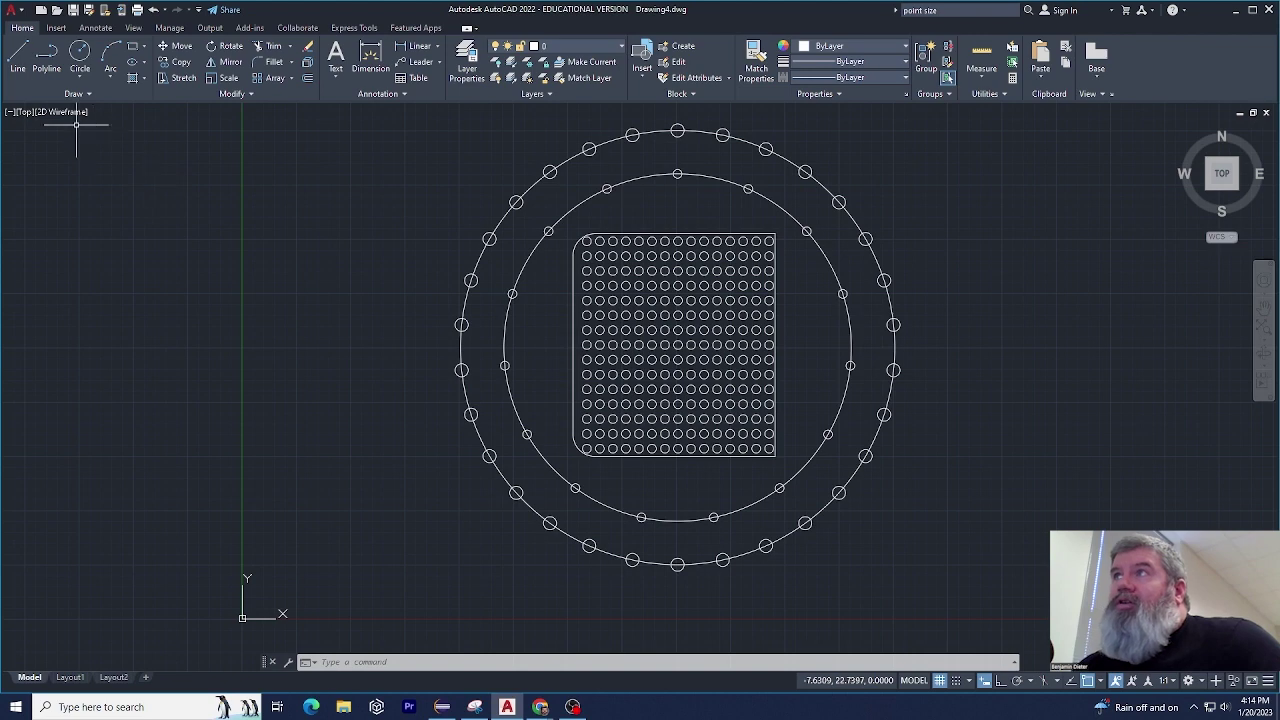
{"action": "left_click", "coordinate": [318, 662]}
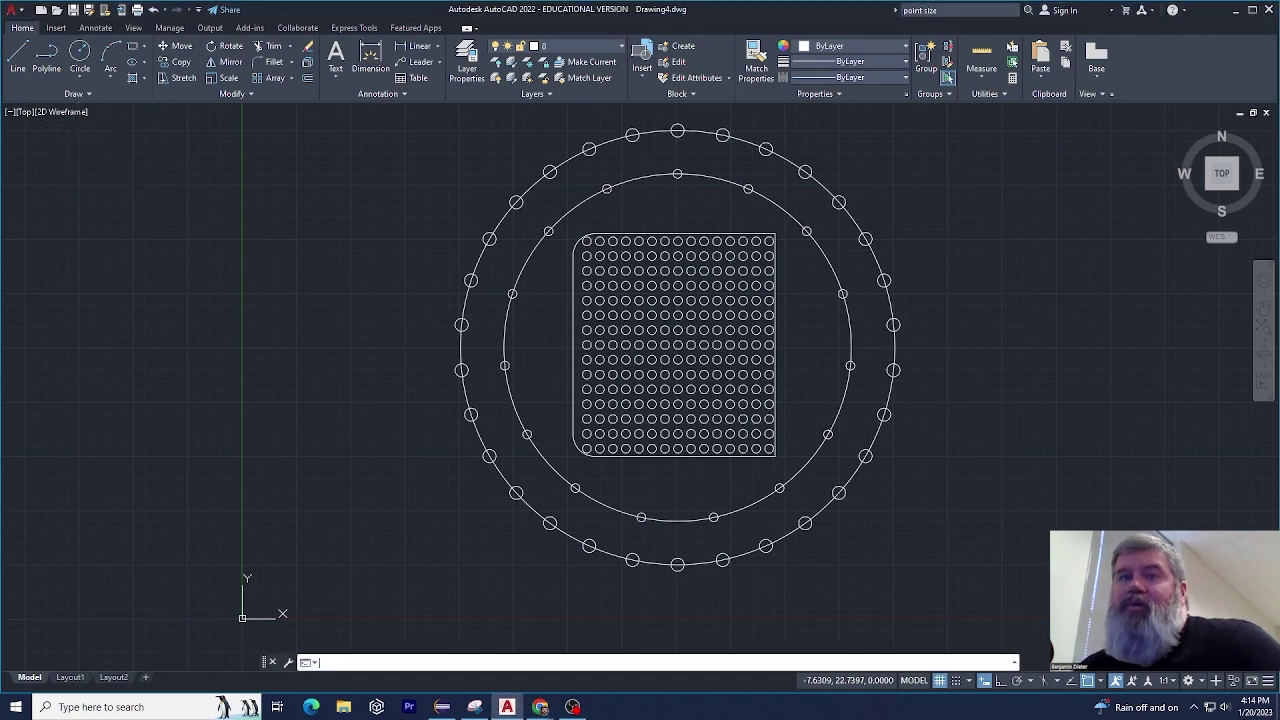